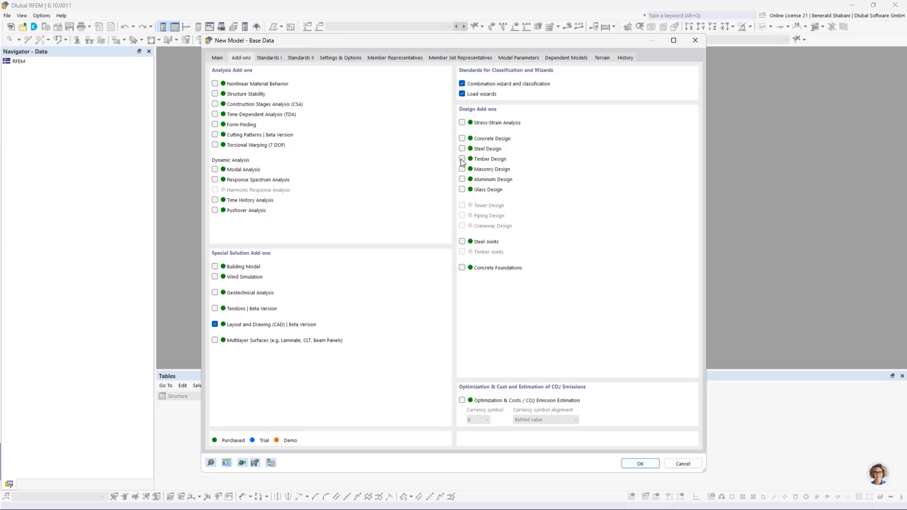
- Activate the Timber Design and Structure Stability add-ons and set the load combination standard group to EN 1990 | Timber
{"action": "left_click", "coordinate": [462, 161]}
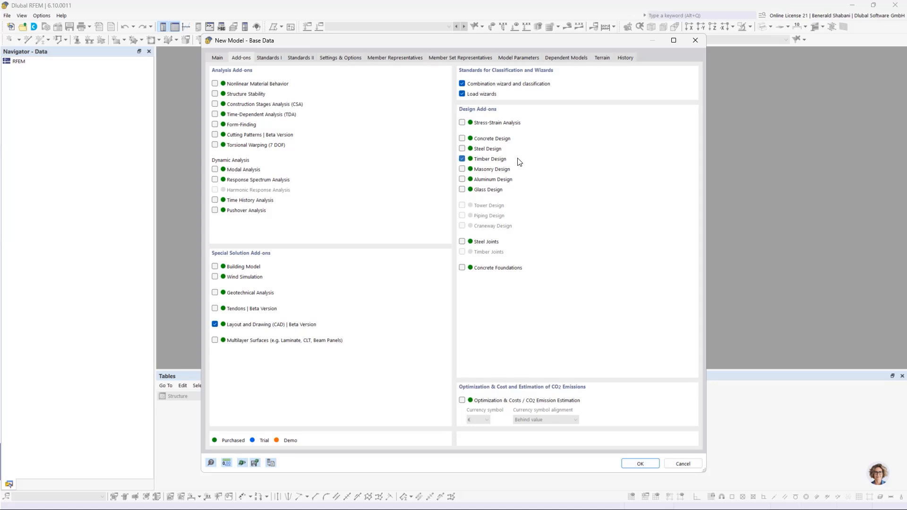
{"action": "left_click", "coordinate": [215, 94]}
{"action": "left_click", "coordinate": [268, 57]}
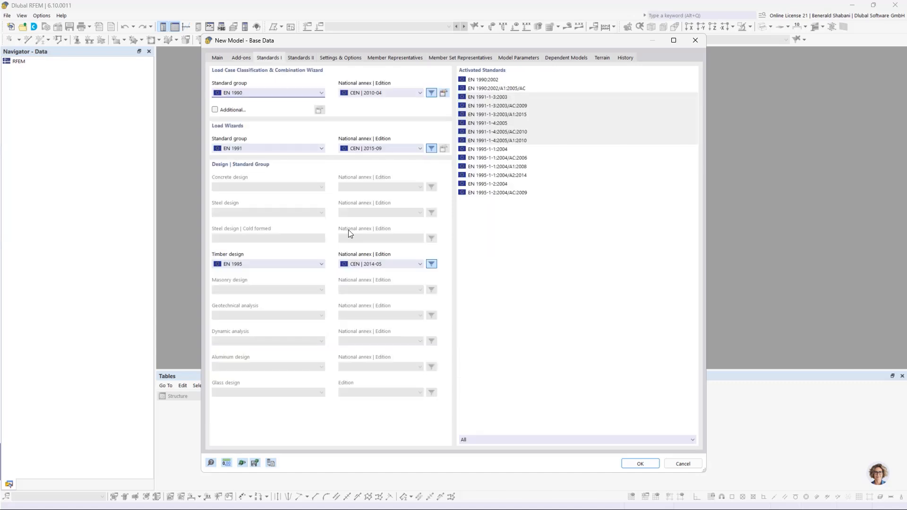
{"action": "left_click", "coordinate": [289, 93]}
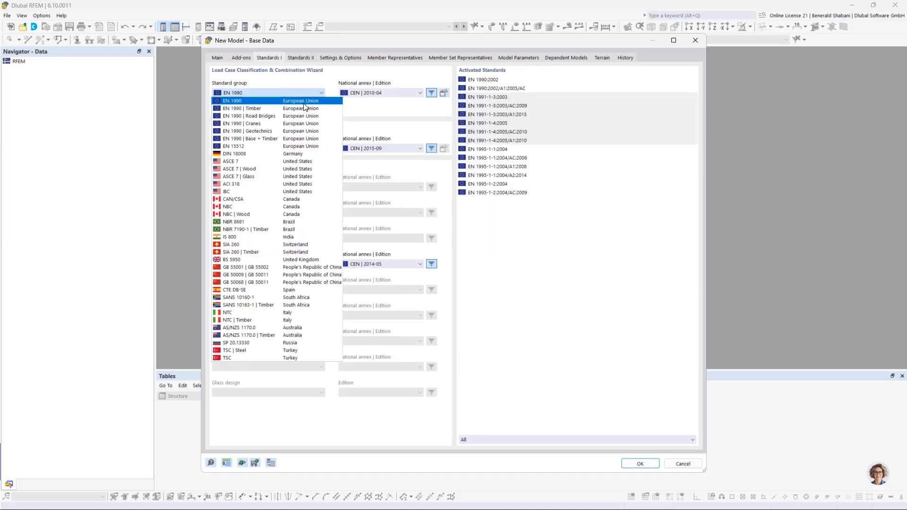
{"action": "left_click", "coordinate": [307, 109]}
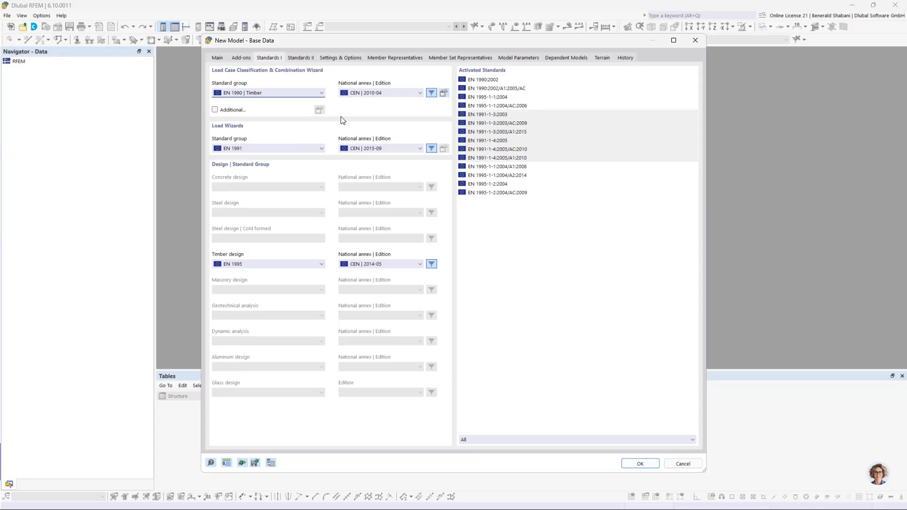
- Set the national annexes to DIN 2012-08 for combinations, DIN 2019-04 for load wizards and DIN 2014-07 for timber design, and create the model
{"action": "left_click", "coordinate": [368, 94]}
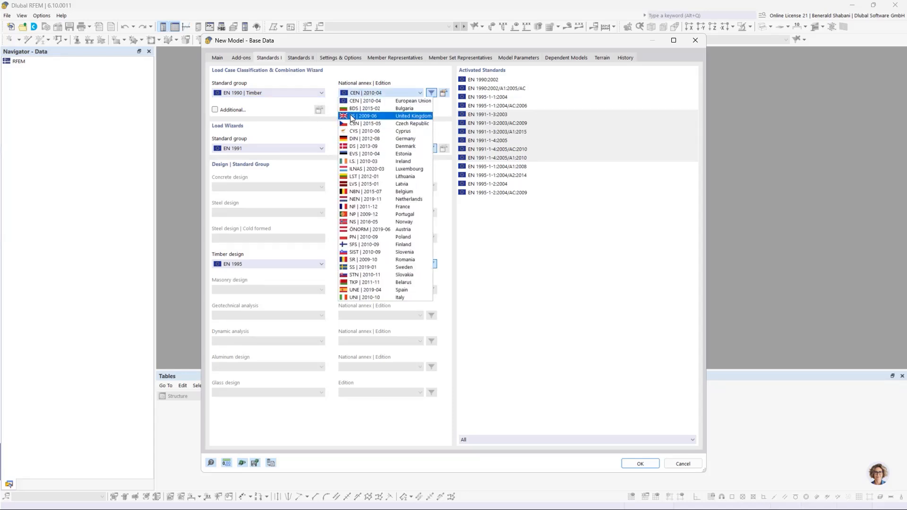
{"action": "left_click", "coordinate": [380, 143]}
{"action": "left_click", "coordinate": [381, 150]}
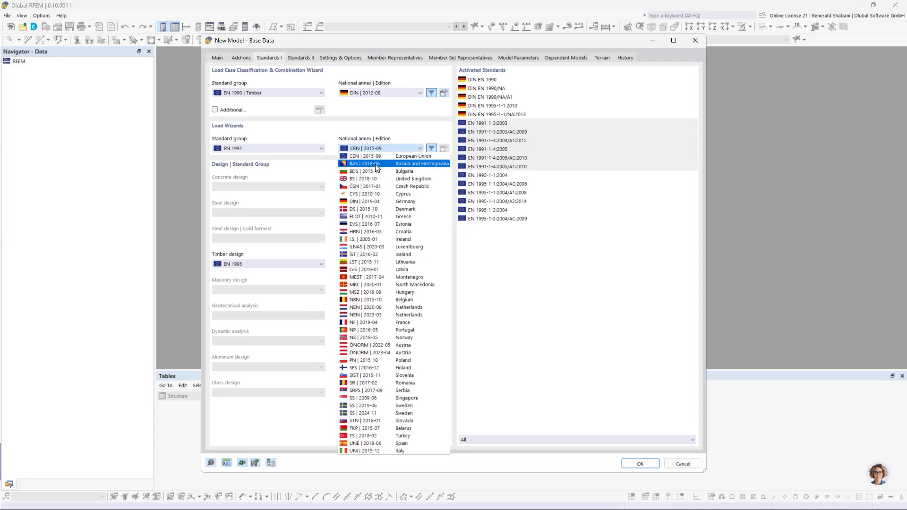
{"action": "left_click", "coordinate": [370, 202]}
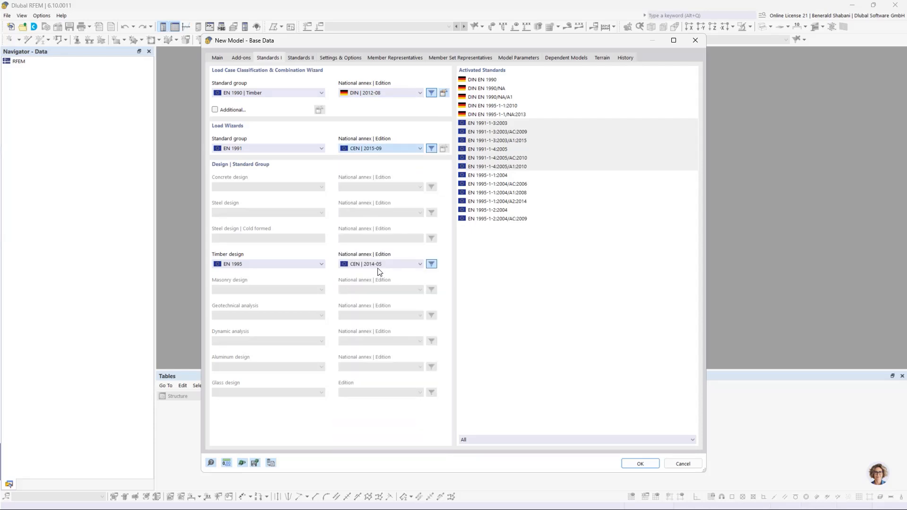
{"action": "left_click", "coordinate": [391, 266]}
{"action": "left_click", "coordinate": [371, 60]}
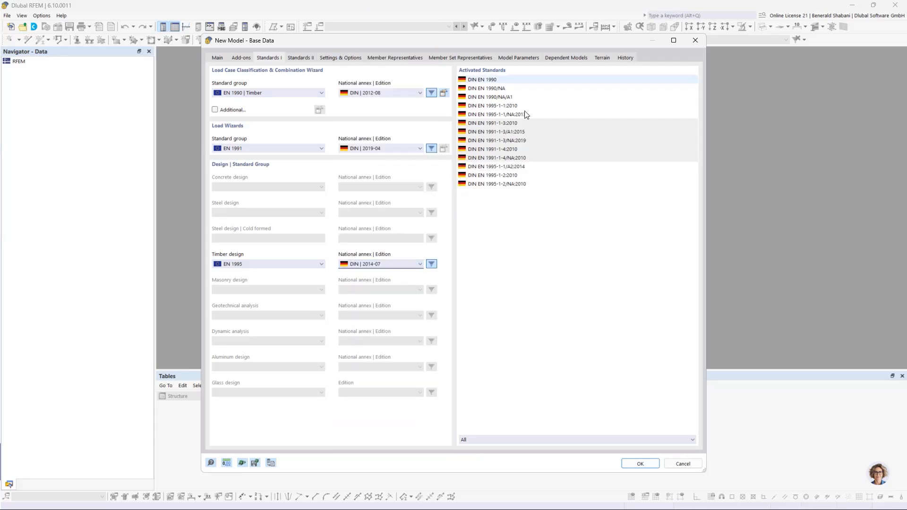
{"action": "left_click", "coordinate": [640, 465]}
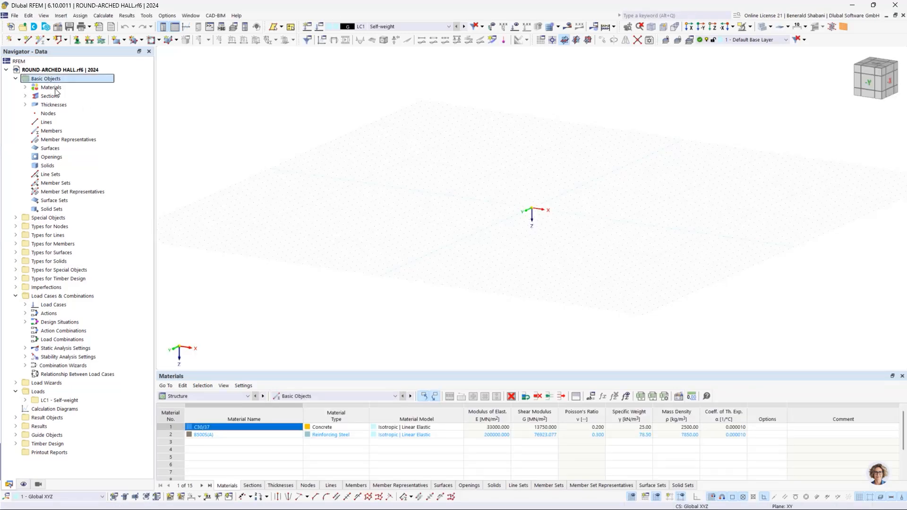
- Review the default materials, sections and thicknesses, and delete all basic objects from the new model
{"action": "left_click", "coordinate": [25, 87]}
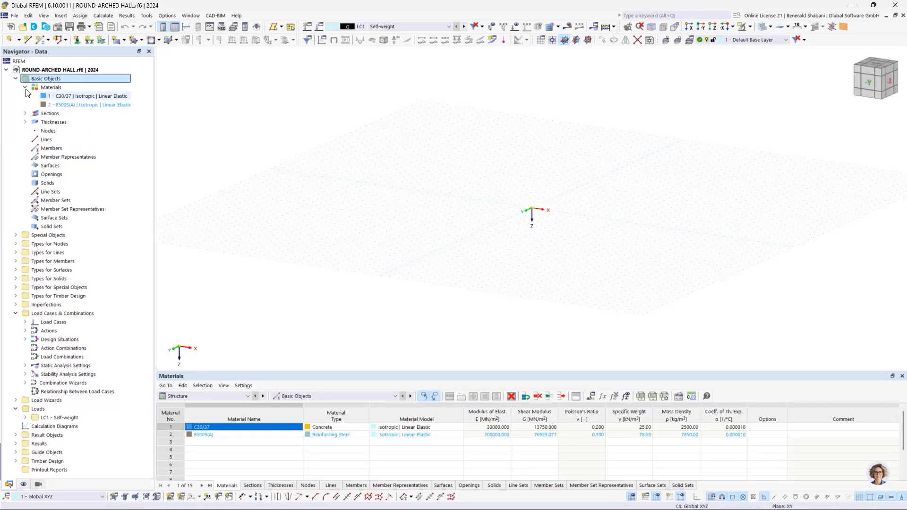
{"action": "left_click", "coordinate": [25, 87]}
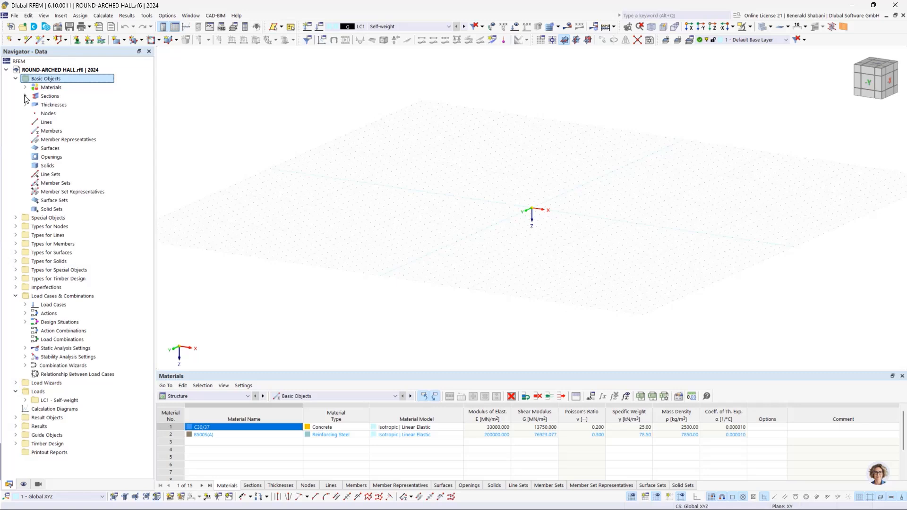
{"action": "left_click", "coordinate": [25, 96]}
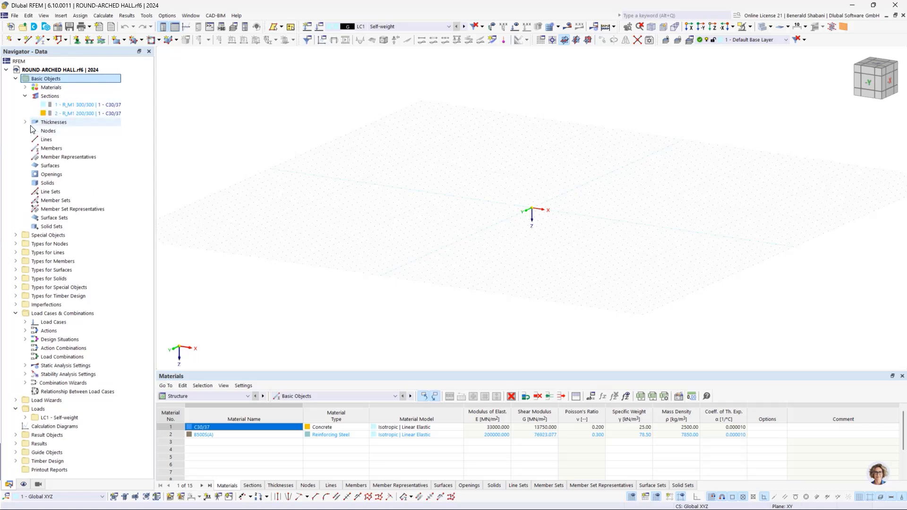
{"action": "left_click", "coordinate": [25, 122]}
{"action": "left_click", "coordinate": [25, 121]}
{"action": "left_click", "coordinate": [25, 96]}
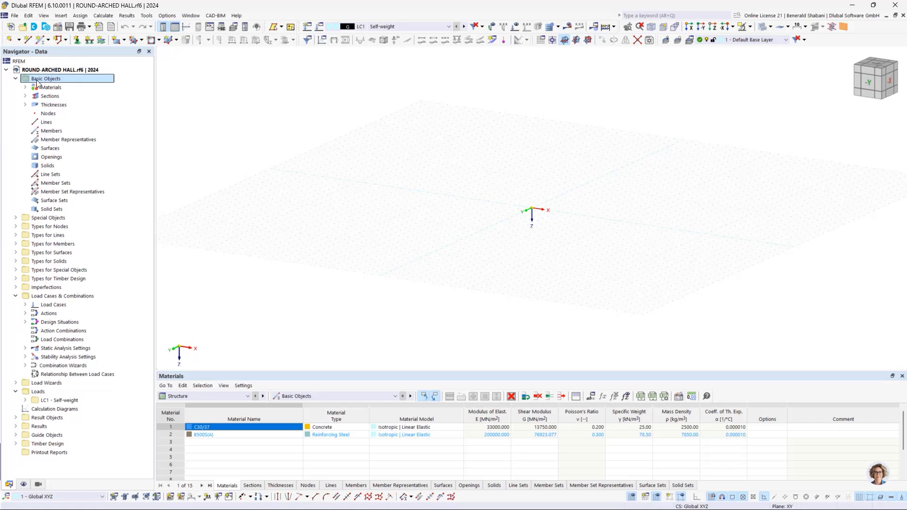
{"action": "right_click", "coordinate": [51, 80]}
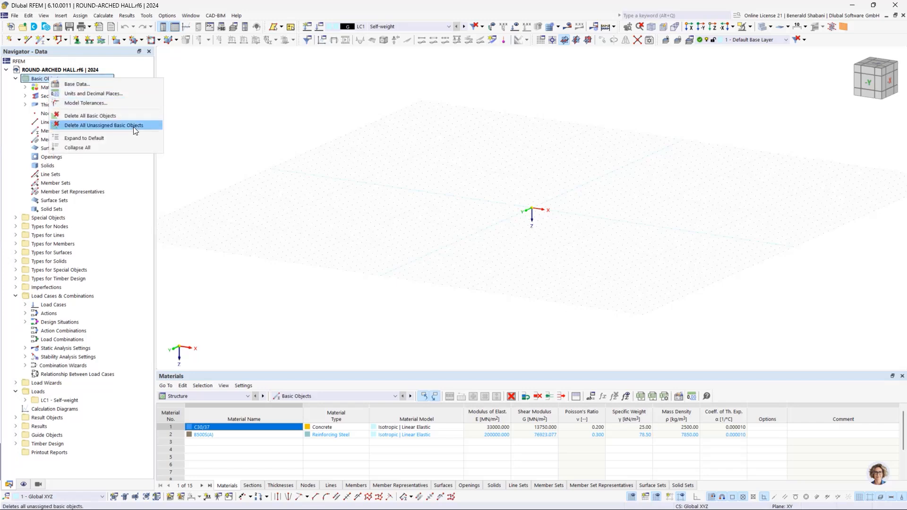
{"action": "left_click", "coordinate": [83, 117]}
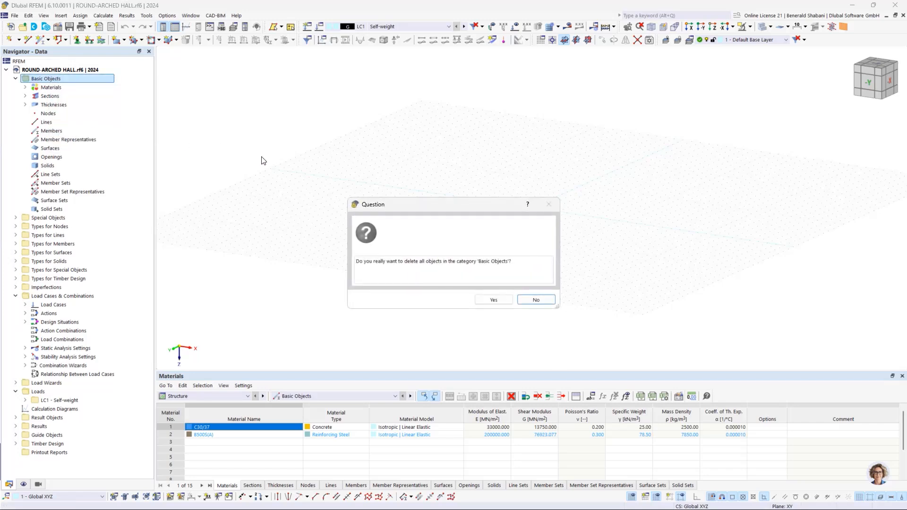
{"action": "left_click", "coordinate": [493, 300]}
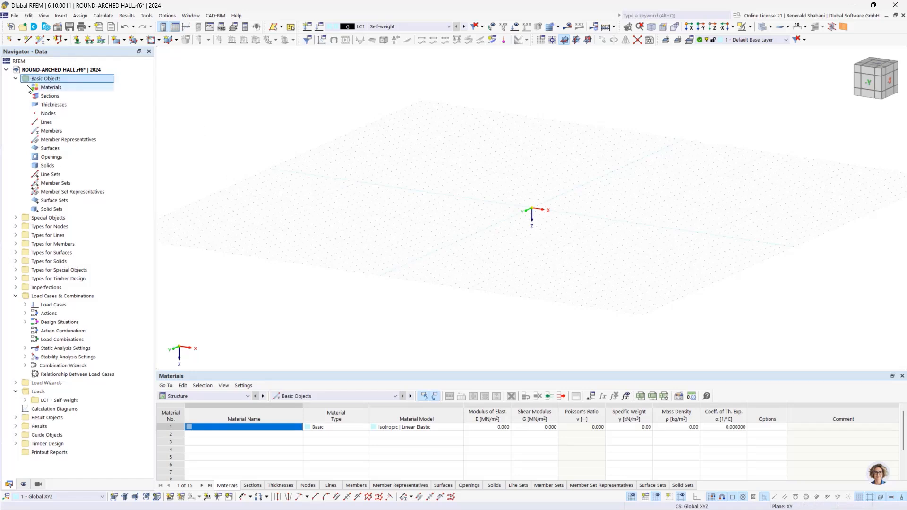
- Show the model in the -Y direction and set the work plane to XZ
{"action": "middle_click_drag", "start_coordinate": [569, 168], "coordinate": [464, 206]}
{"action": "left_click", "coordinate": [868, 83]}
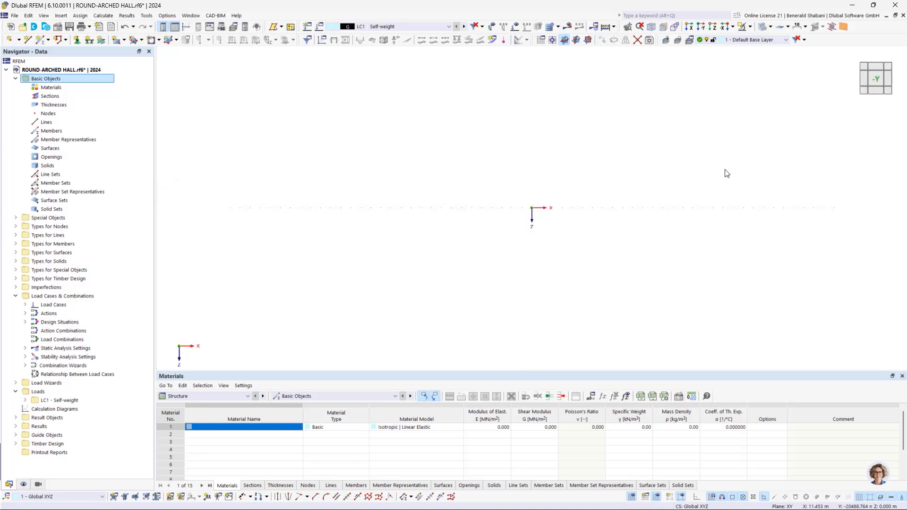
{"action": "left_click", "coordinate": [587, 40]}
{"action": "middle_click_drag", "start_coordinate": [614, 204], "coordinate": [415, 223]}
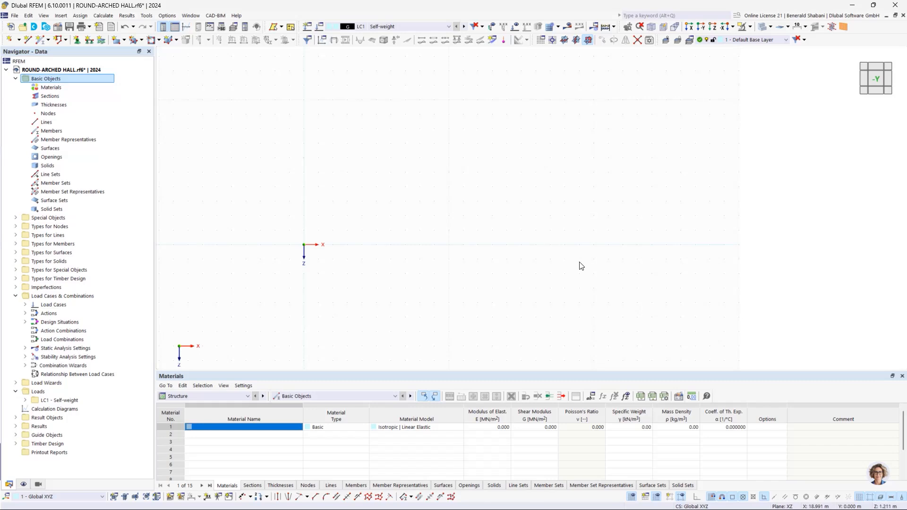
- Draw an arc via three nodes from the origin through the control point X 10, Z -5 m to X 20, Z 0 m
{"action": "left_click", "coordinate": [65, 40]}
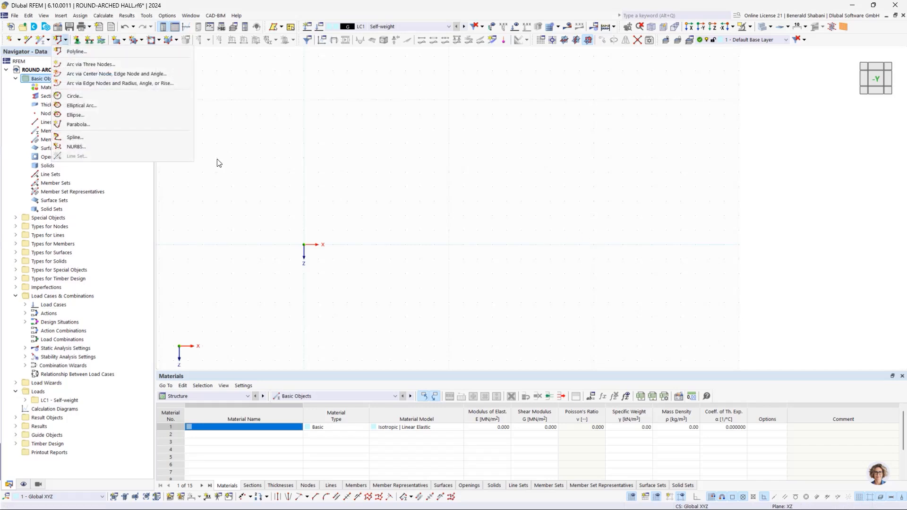
{"action": "left_click", "coordinate": [85, 65]}
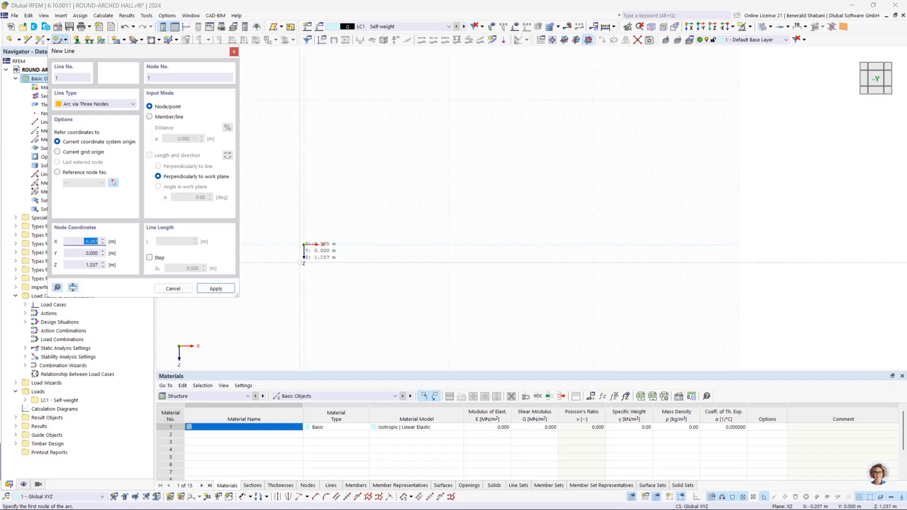
{"action": "left_click", "coordinate": [303, 246]}
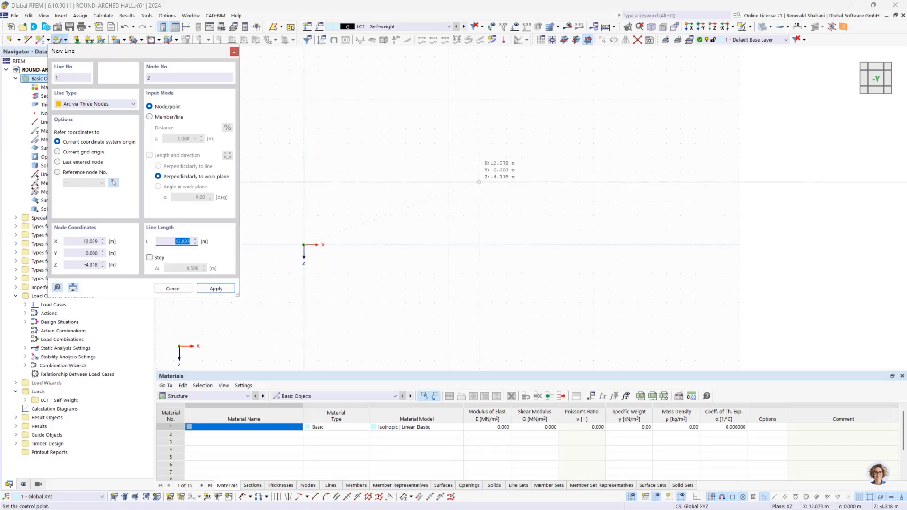
{"action": "left_click", "coordinate": [448, 172]}
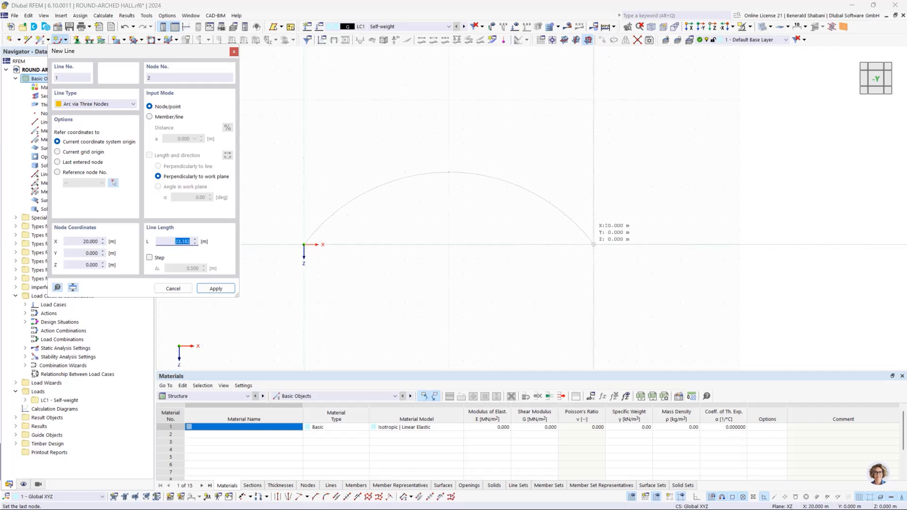
{"action": "left_click", "coordinate": [593, 244]}
{"action": "key", "text": "Escape"}
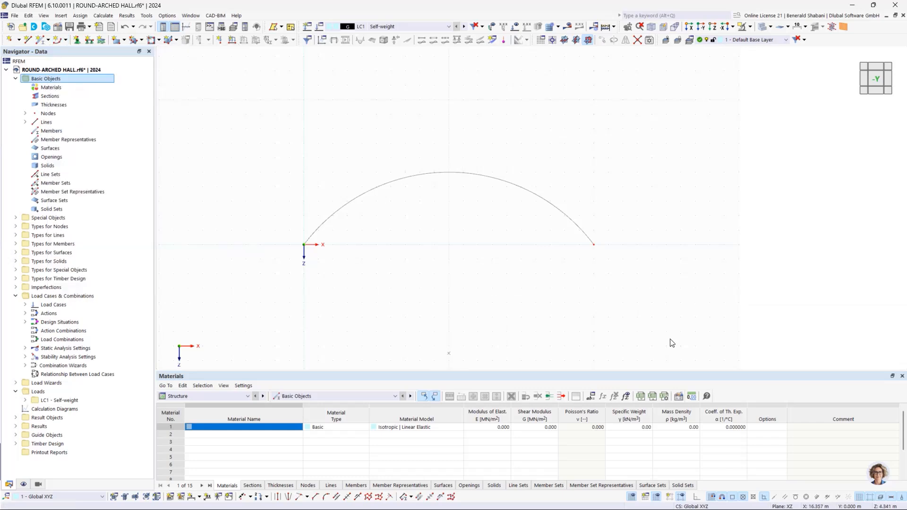
- Open the arc line for editing, leave its rotation option off and assign a new beam member to it
{"action": "scroll", "coordinate": [458, 216], "scroll_direction": "up", "scroll_amount": 1}
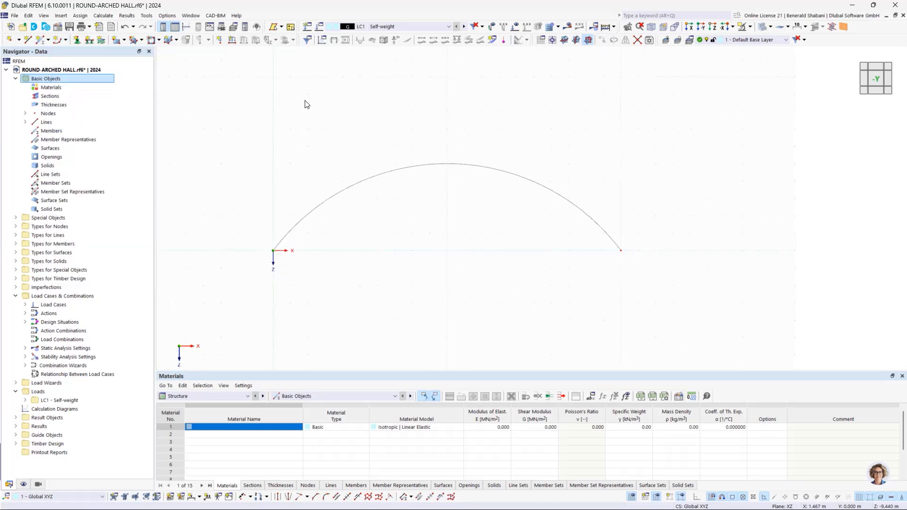
{"action": "left_click", "coordinate": [352, 189]}
{"action": "double_click", "coordinate": [543, 185]}
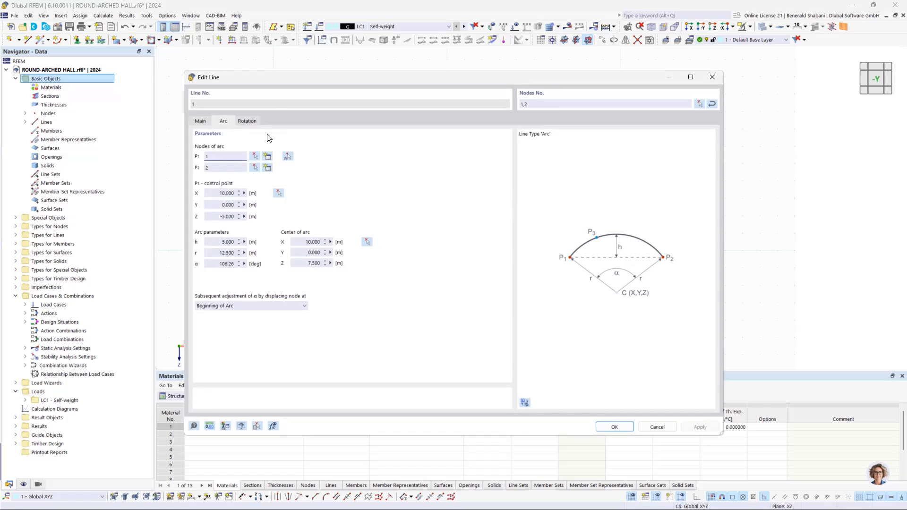
{"action": "left_click", "coordinate": [200, 122]}
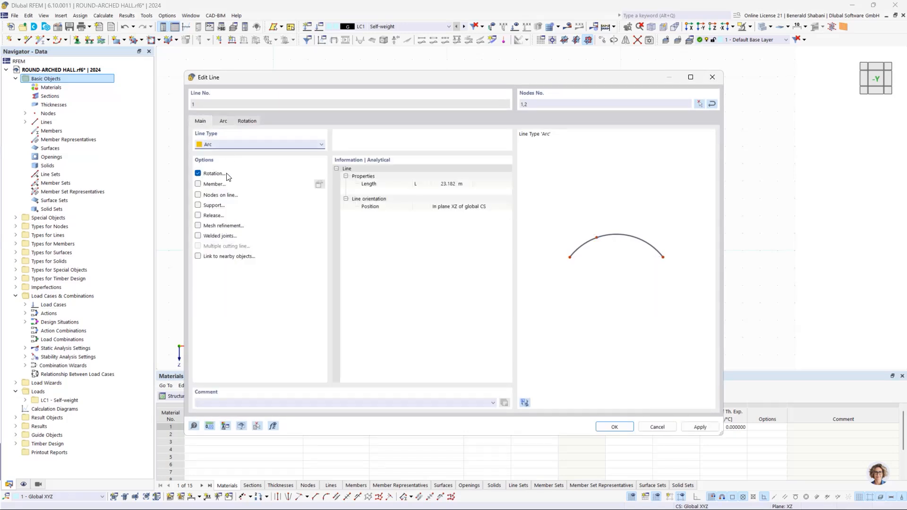
{"action": "left_click", "coordinate": [198, 174]}
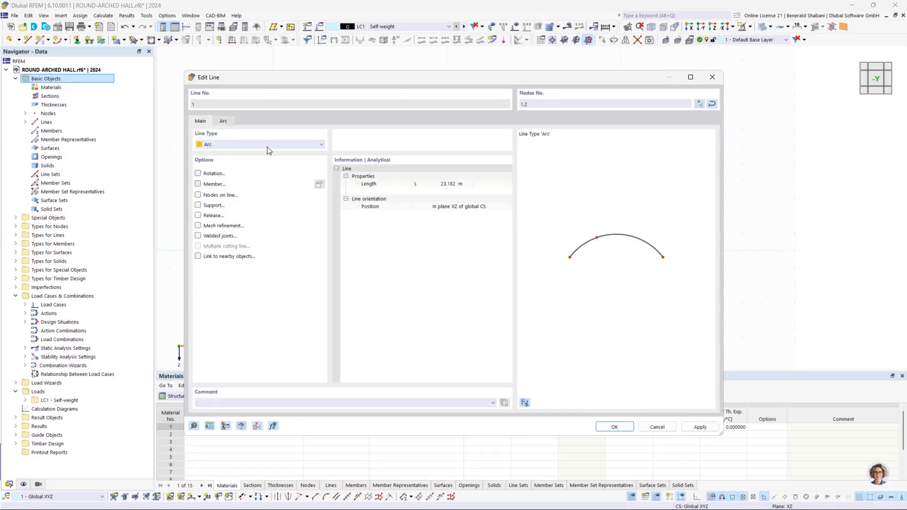
{"action": "left_click", "coordinate": [275, 183]}
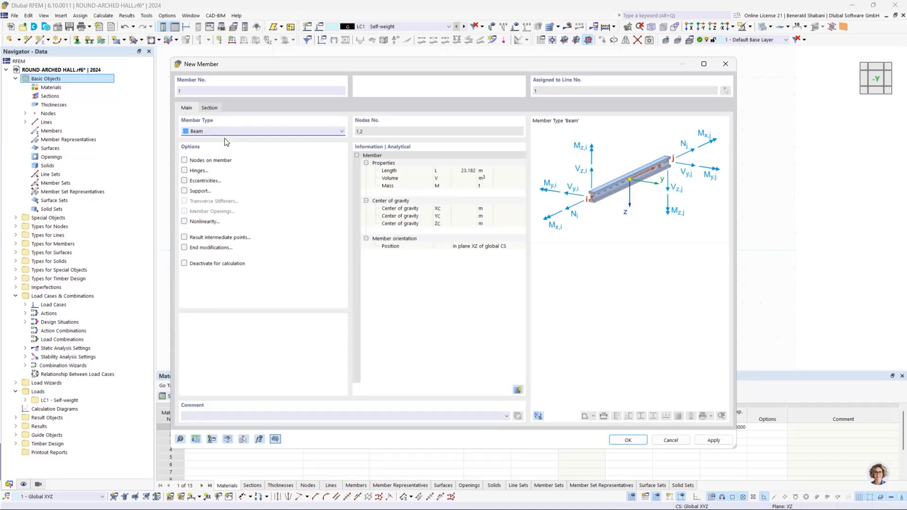
- Create a new section for the member and assign it the European Union glued laminated timber GL28c from the material library
{"action": "left_click", "coordinate": [210, 108]}
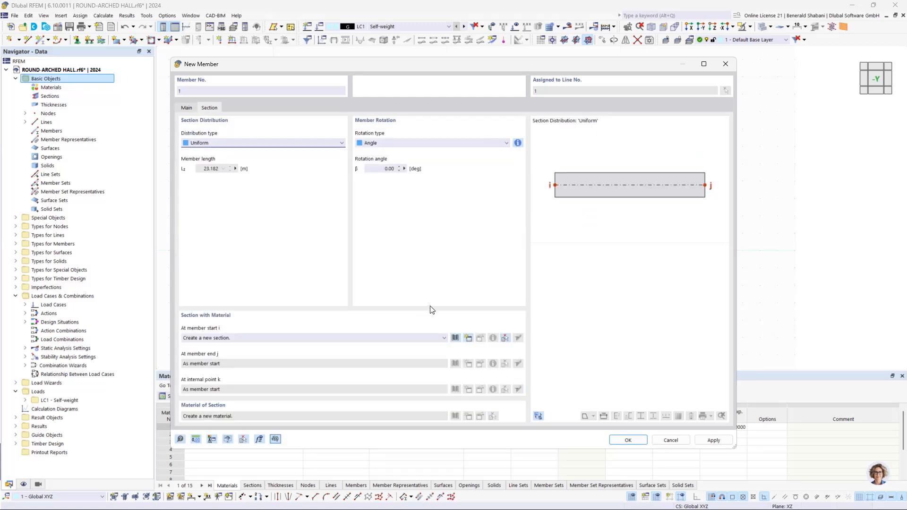
{"action": "left_click", "coordinate": [467, 338]}
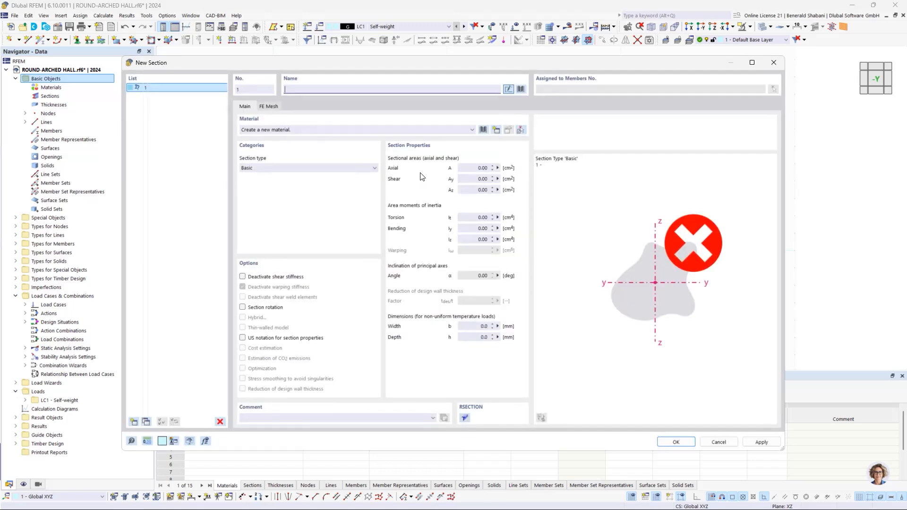
{"action": "left_click", "coordinate": [483, 129]}
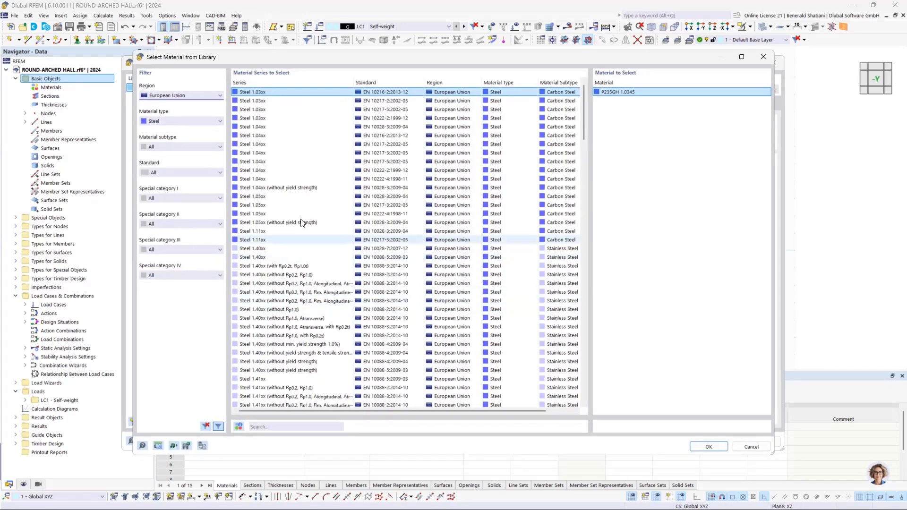
{"action": "left_click", "coordinate": [174, 96]}
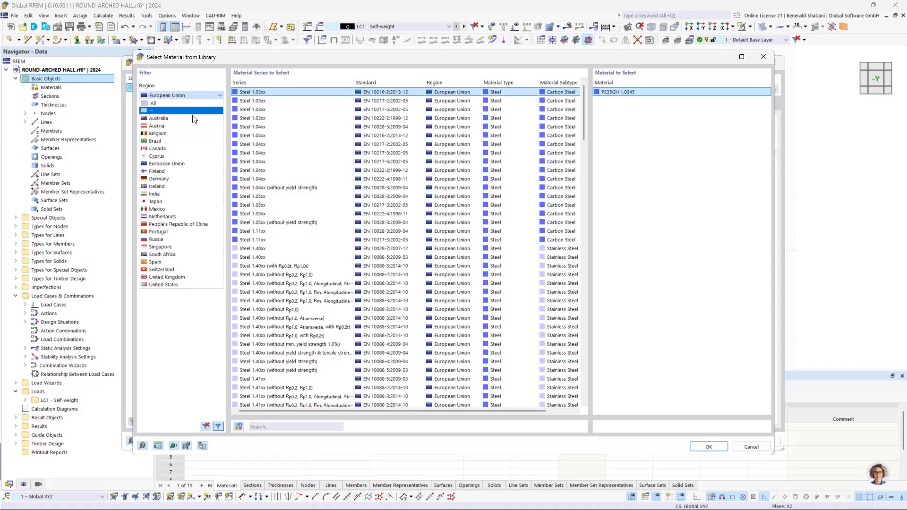
{"action": "left_click", "coordinate": [175, 164]}
{"action": "left_click", "coordinate": [159, 121]}
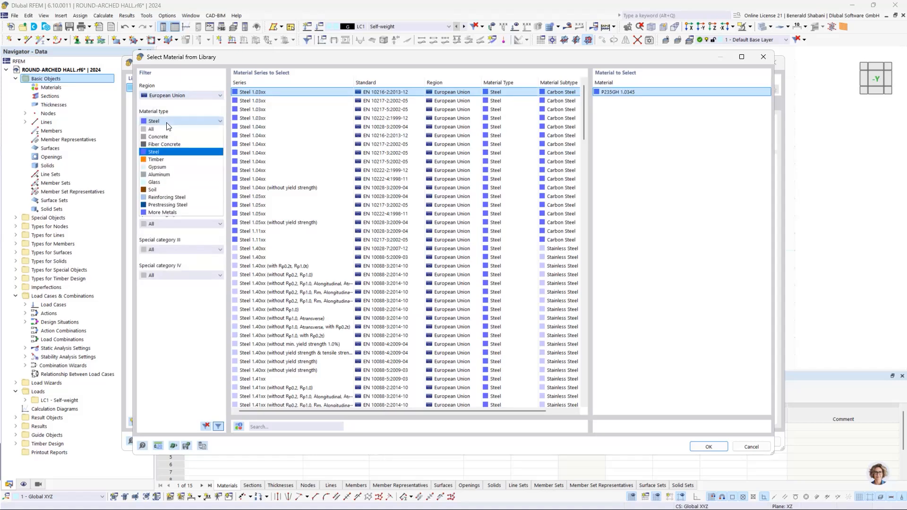
{"action": "left_click", "coordinate": [157, 160]}
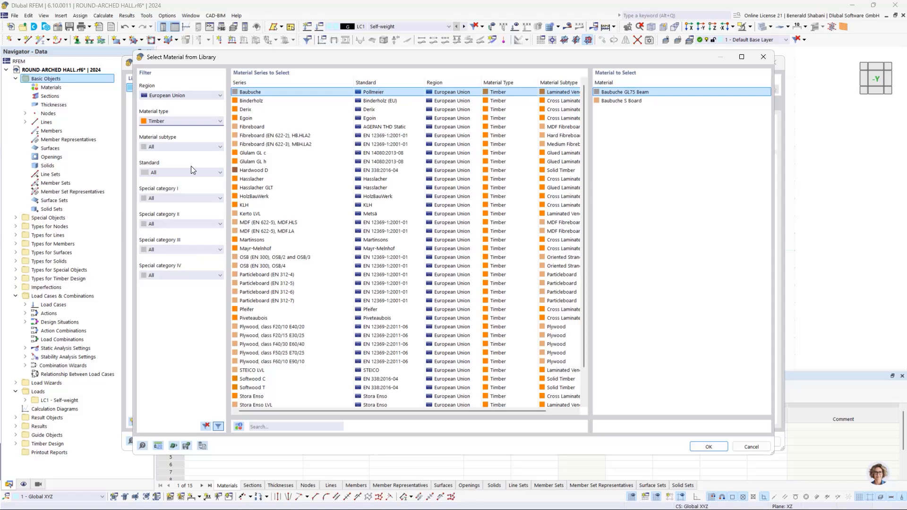
{"action": "left_click", "coordinate": [174, 147]}
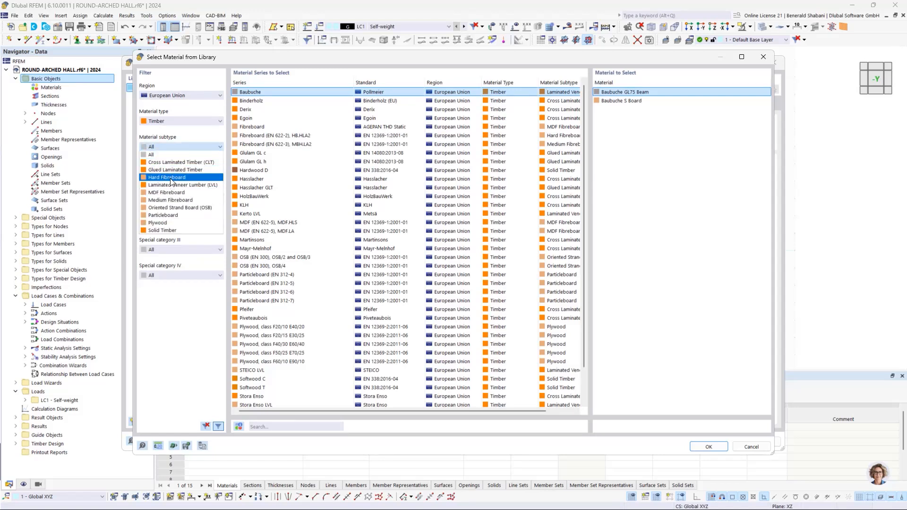
{"action": "left_click", "coordinate": [172, 171]}
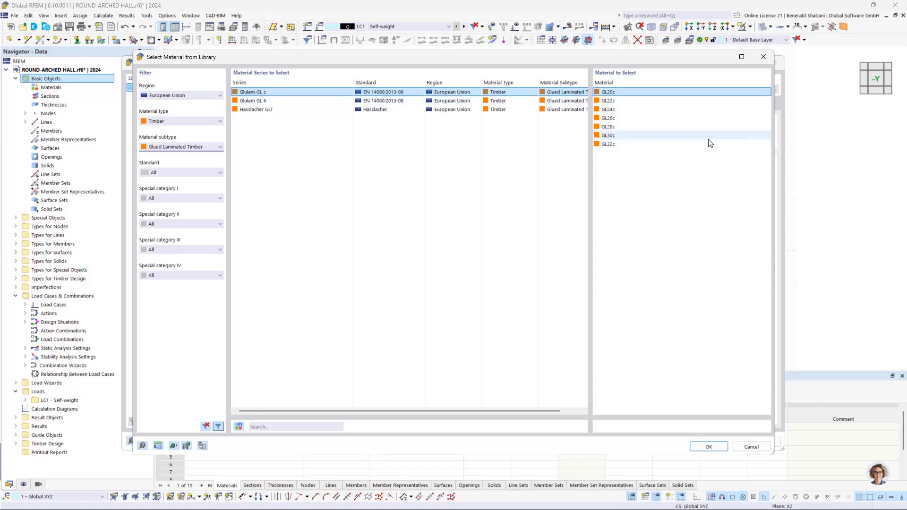
{"action": "left_click", "coordinate": [622, 129]}
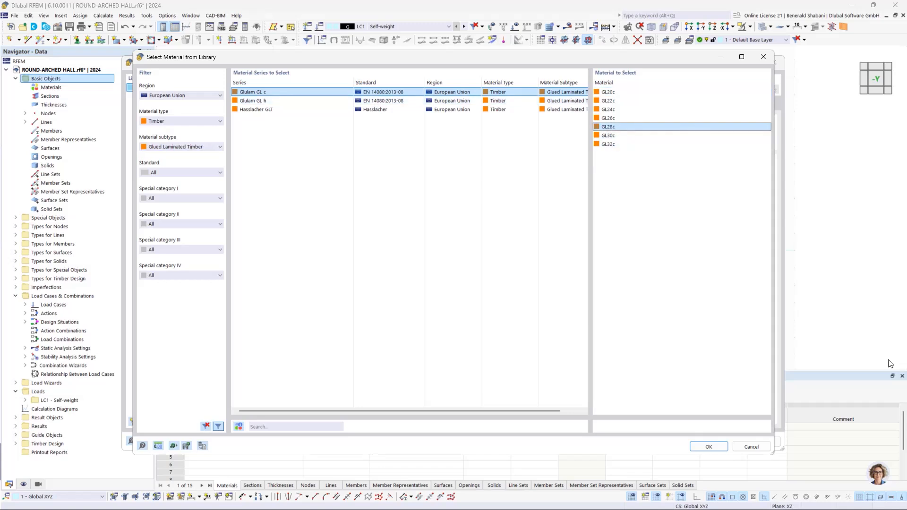
{"action": "left_click", "coordinate": [709, 447]}
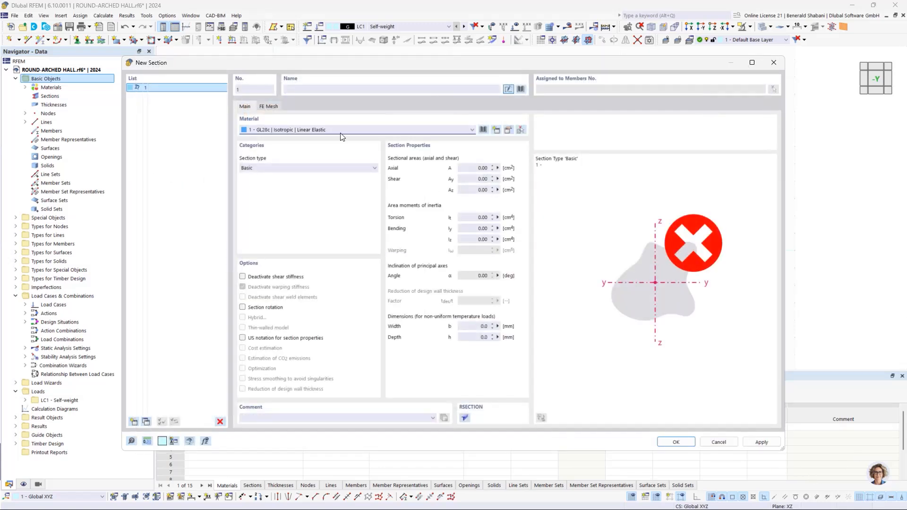
- Define the section as a Parametric - Massive I rectangle 200 mm wide and 480 mm high, and confirm the member and line
{"action": "left_click", "coordinate": [293, 168]}
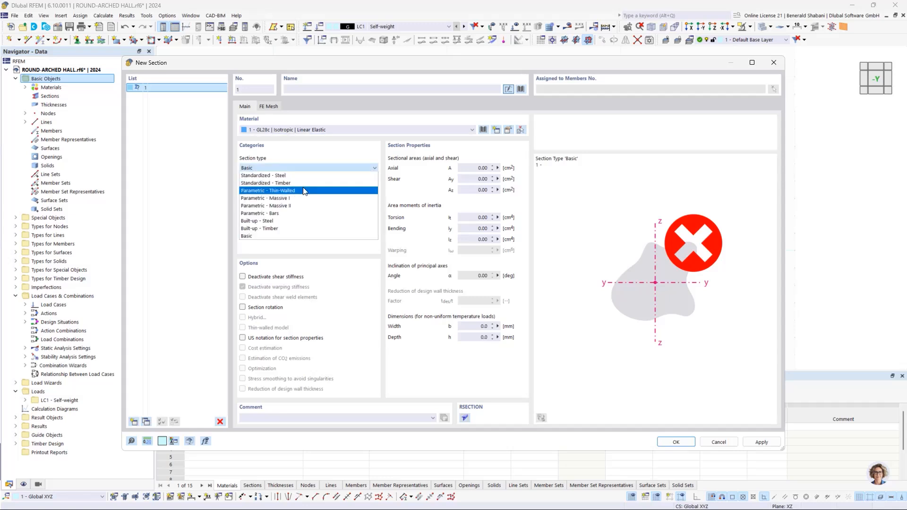
{"action": "left_click", "coordinate": [402, 213]}
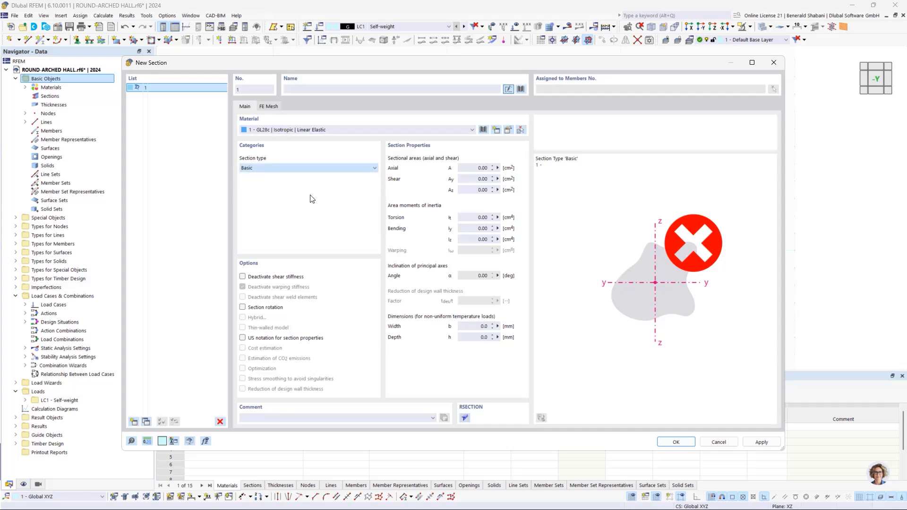
{"action": "left_click", "coordinate": [283, 106]}
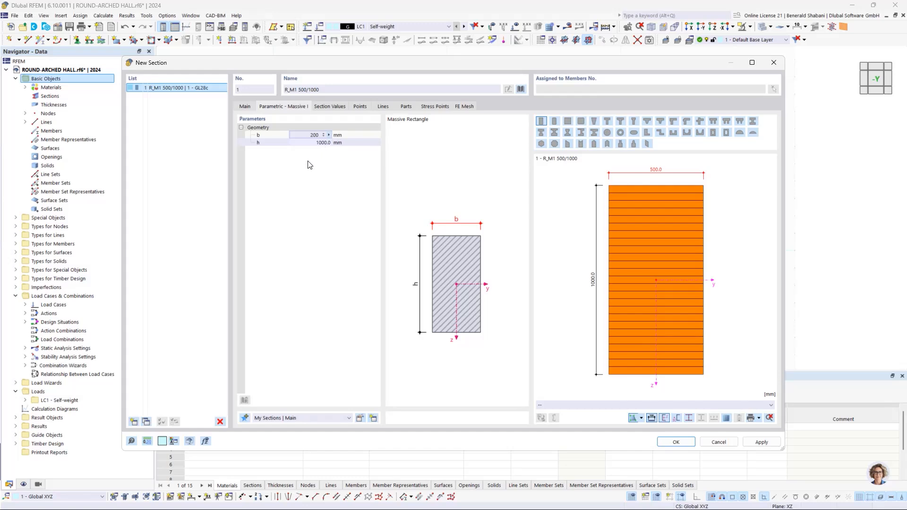
{"action": "key", "text": "Tab"}
{"action": "type", "text": "48"}
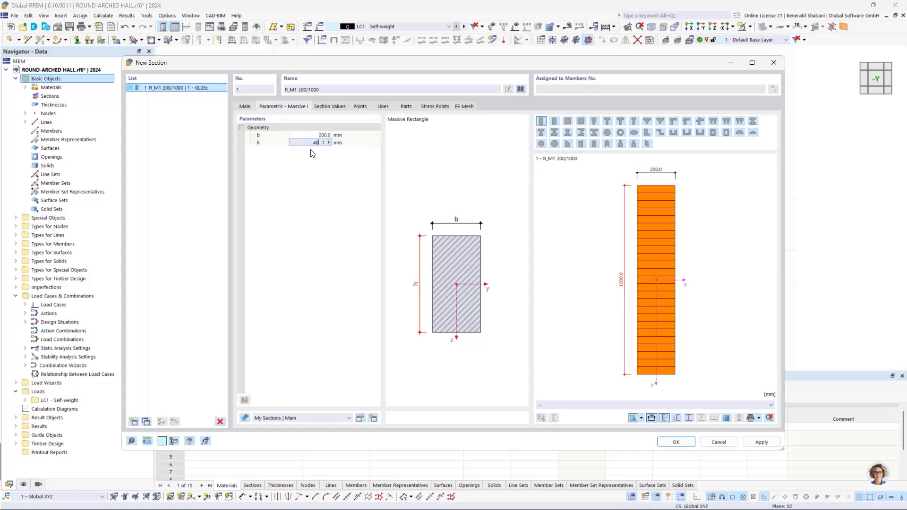
{"action": "key", "text": "Return"}
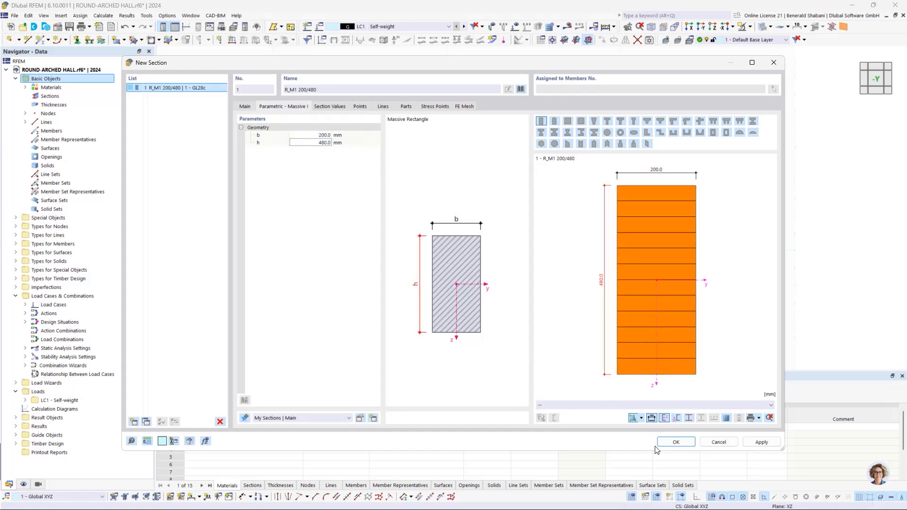
{"action": "left_click", "coordinate": [676, 442]}
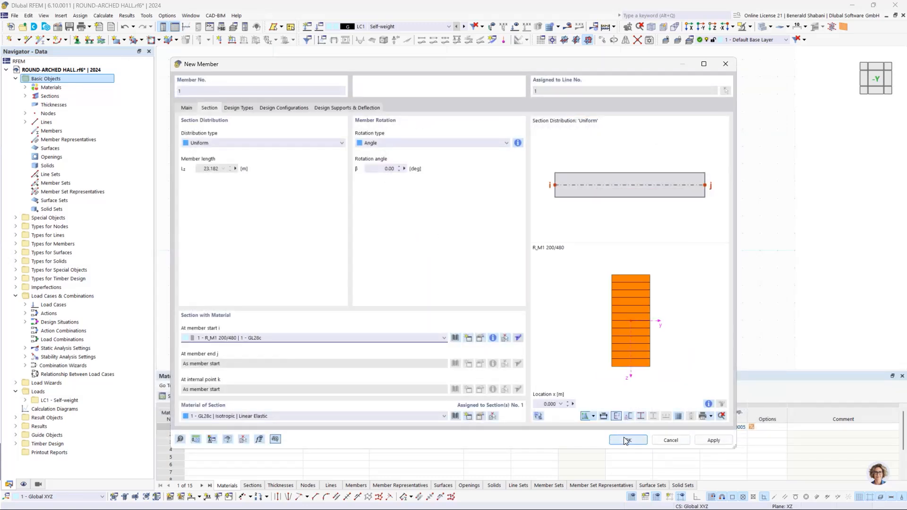
{"action": "left_click", "coordinate": [714, 441]}
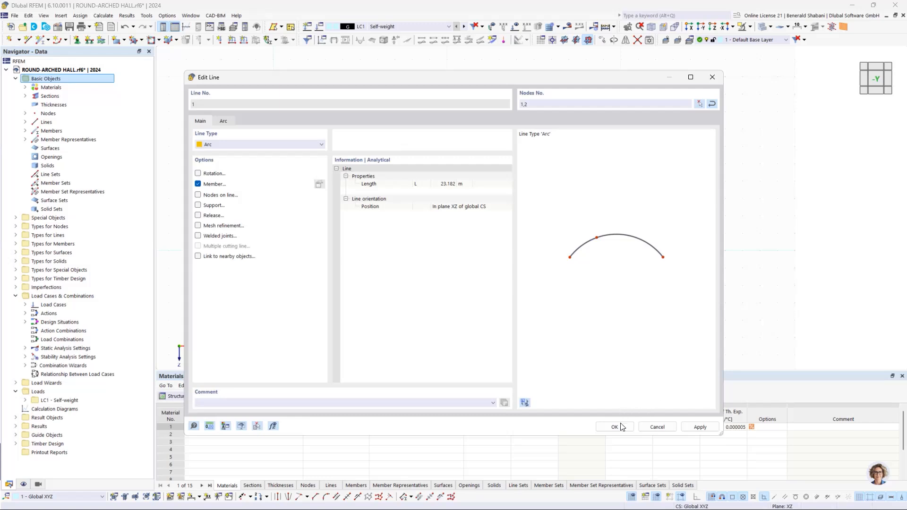
{"action": "left_click", "coordinate": [620, 427]}
{"action": "key", "text": "Return"}
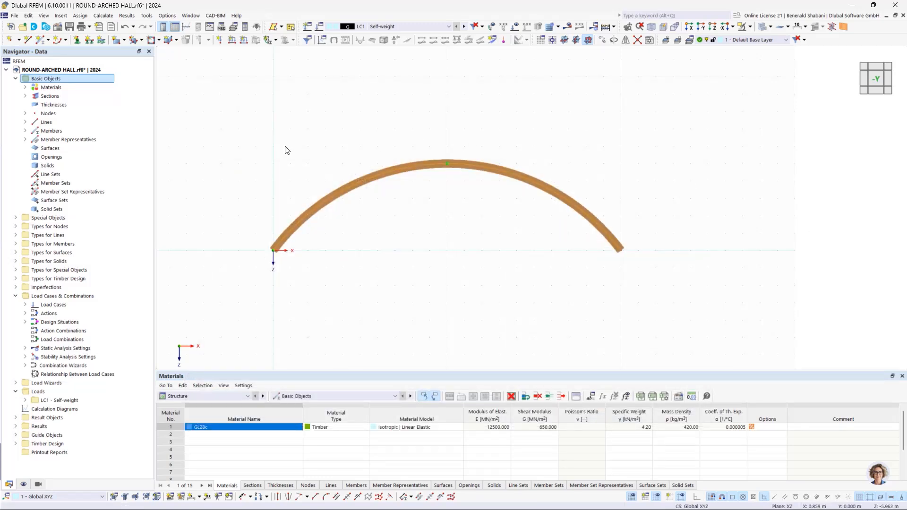
- Assign the Hinged nodal support to the nodes at both ends of the arch
{"action": "scroll", "coordinate": [295, 256], "scroll_direction": "up", "scroll_amount": 2}
{"action": "scroll", "coordinate": [293, 112], "scroll_direction": "down", "scroll_amount": 1}
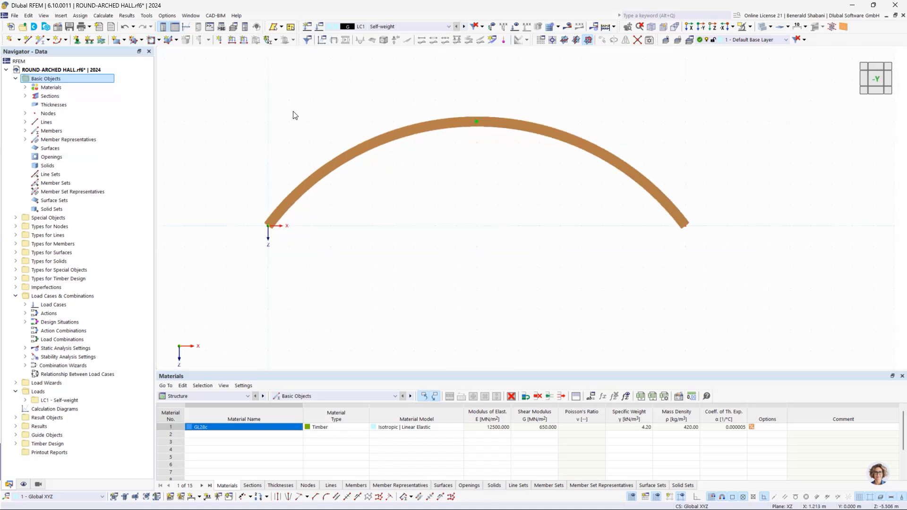
{"action": "middle_click_drag", "start_coordinate": [358, 128], "coordinate": [433, 154]}
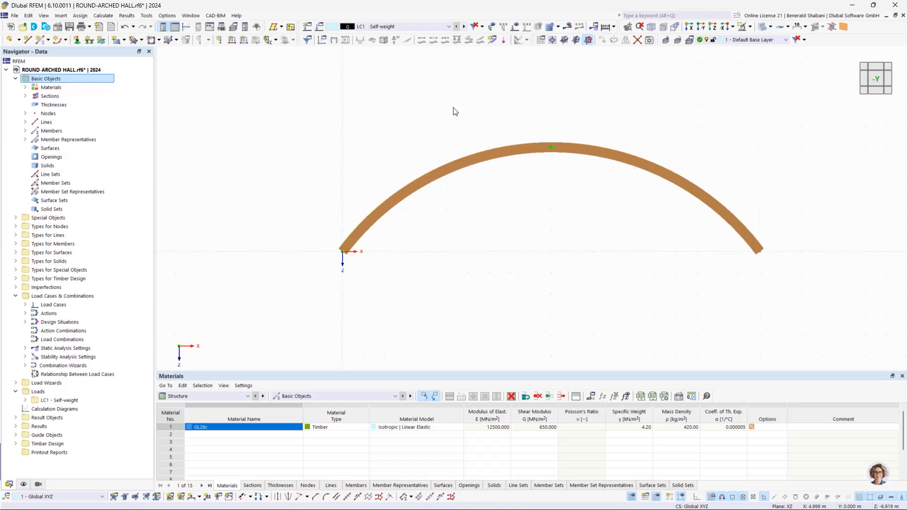
{"action": "left_click", "coordinate": [78, 40]}
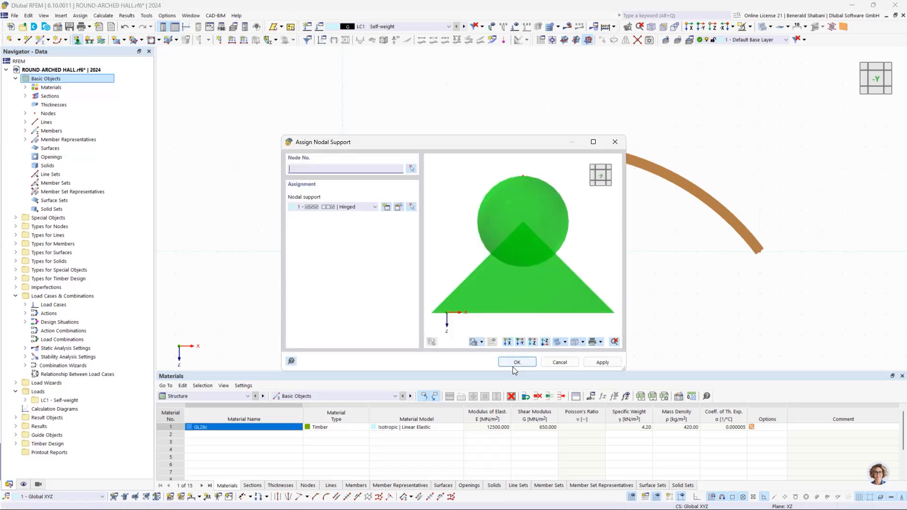
{"action": "left_click", "coordinate": [512, 364]}
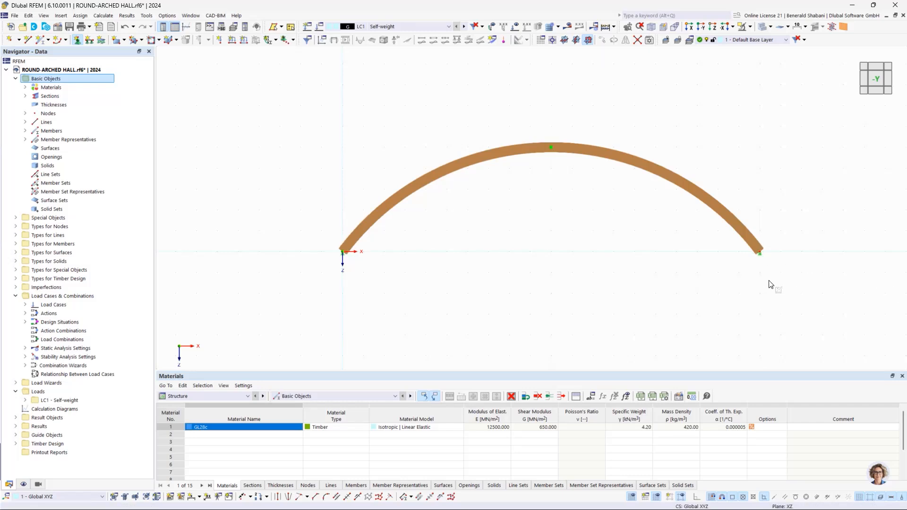
- Enlarge the display size of the nodal support symbols and show the model in the -Y direction
{"action": "scroll", "coordinate": [753, 247], "scroll_direction": "up", "scroll_amount": 2}
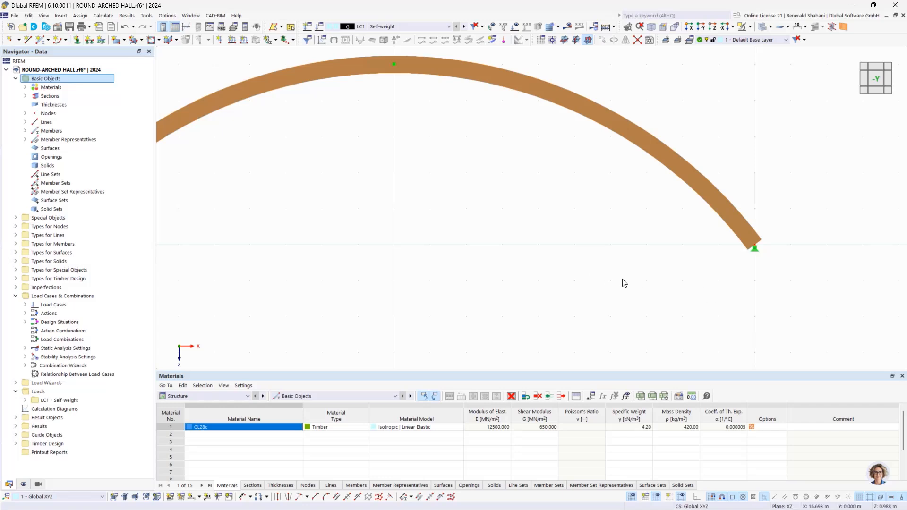
{"action": "scroll", "coordinate": [539, 275], "scroll_direction": "down", "scroll_amount": 2}
{"action": "scroll", "coordinate": [241, 267], "scroll_direction": "up", "scroll_amount": 2}
{"action": "scroll", "coordinate": [248, 259], "scroll_direction": "down", "scroll_amount": 2}
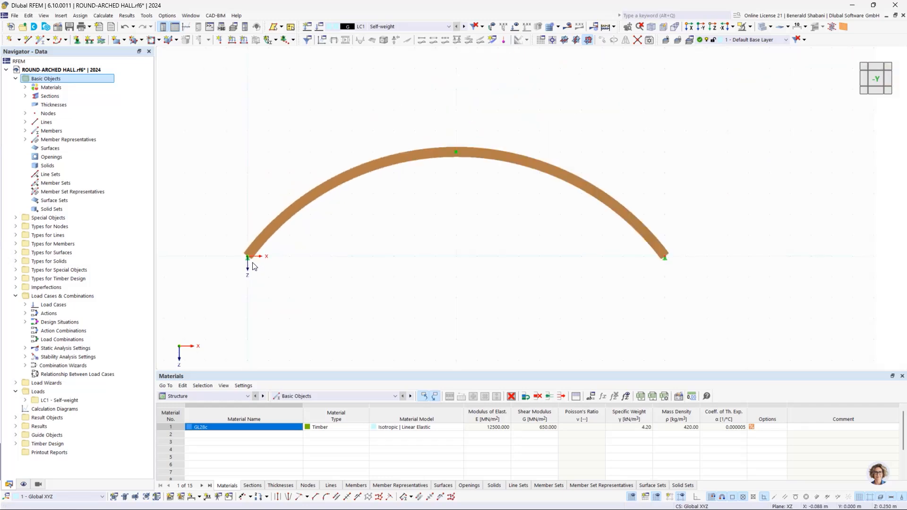
{"action": "scroll", "coordinate": [665, 265], "scroll_direction": "up", "scroll_amount": 2}
{"action": "scroll", "coordinate": [666, 264], "scroll_direction": "down", "scroll_amount": 3}
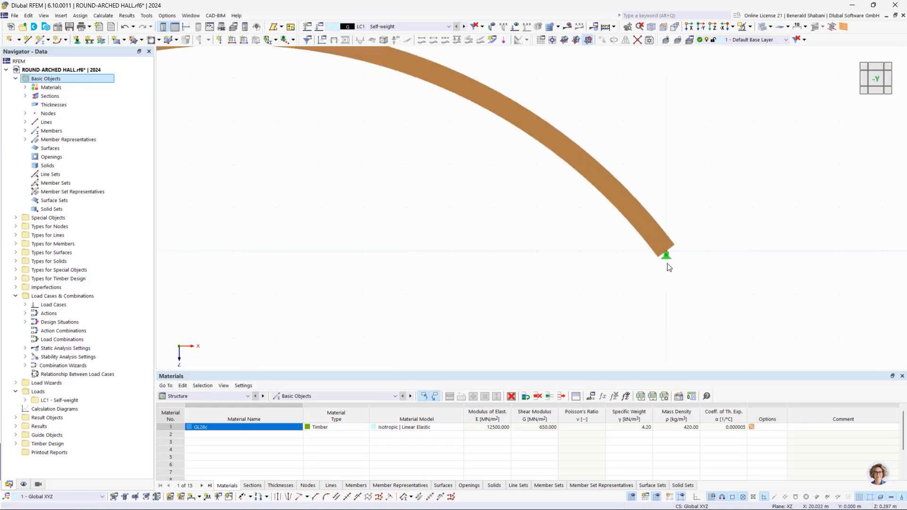
{"action": "scroll", "coordinate": [613, 263], "scroll_direction": "down", "scroll_amount": 1}
{"action": "middle_click_drag", "start_coordinate": [613, 263], "coordinate": [653, 261]}
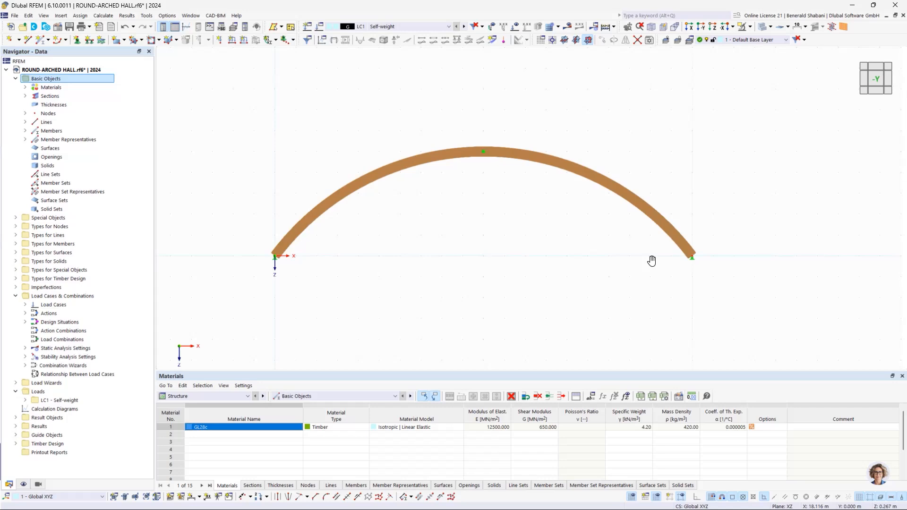
{"action": "right_click", "coordinate": [693, 263]}
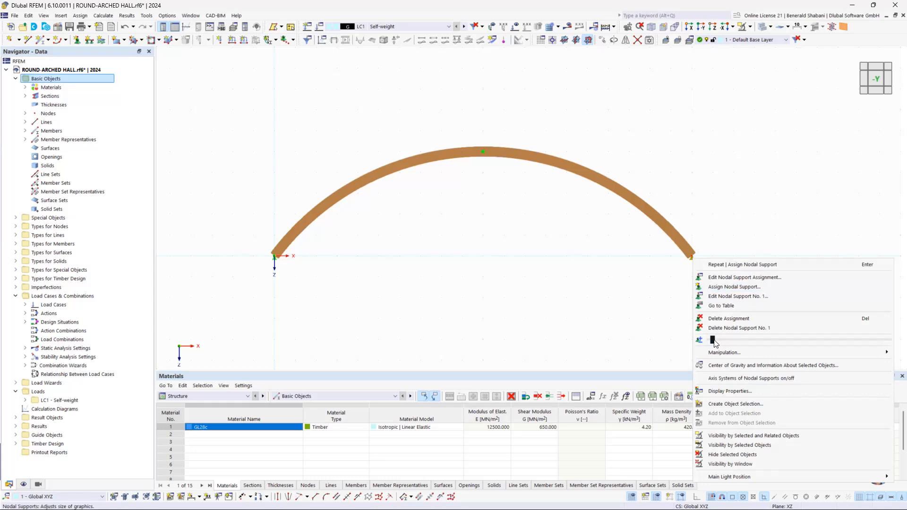
{"action": "left_click_drag", "start_coordinate": [714, 341], "coordinate": [762, 340]}
{"action": "left_click", "coordinate": [613, 311]}
{"action": "mouse_move", "coordinate": [756, 292]}
{"action": "middle_mouse_down", "text": "ctrl"}
{"action": "mouse_move", "coordinate": [698, 296]}
{"action": "mouse_move", "coordinate": [754, 295]}
{"action": "middle_mouse_up", "text": "ctrl"}
{"action": "left_click", "coordinate": [878, 84]}
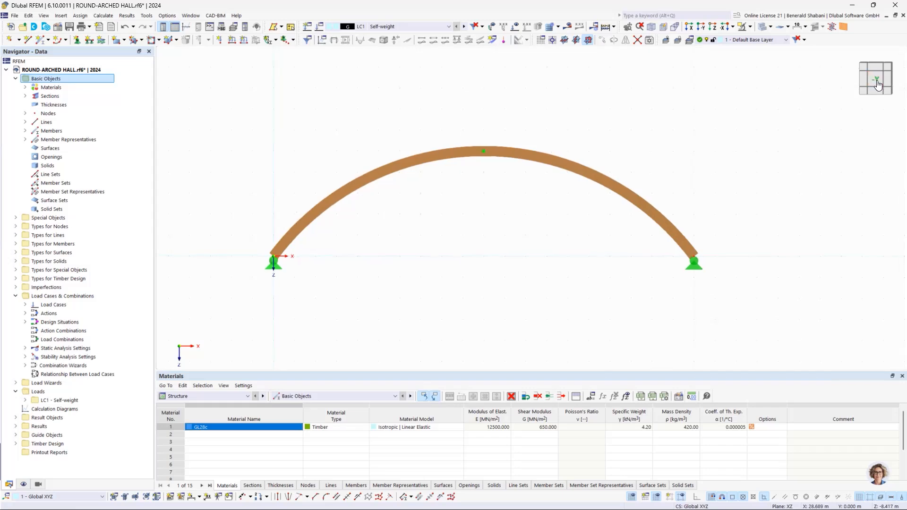
- Divide the arch member using 5 intermediate nodes, leaving the option to create nodes without dividing the member off
{"action": "scroll", "coordinate": [668, 239], "scroll_direction": "down", "scroll_amount": 3}
{"action": "middle_click_drag", "start_coordinate": [668, 253], "coordinate": [625, 251]}
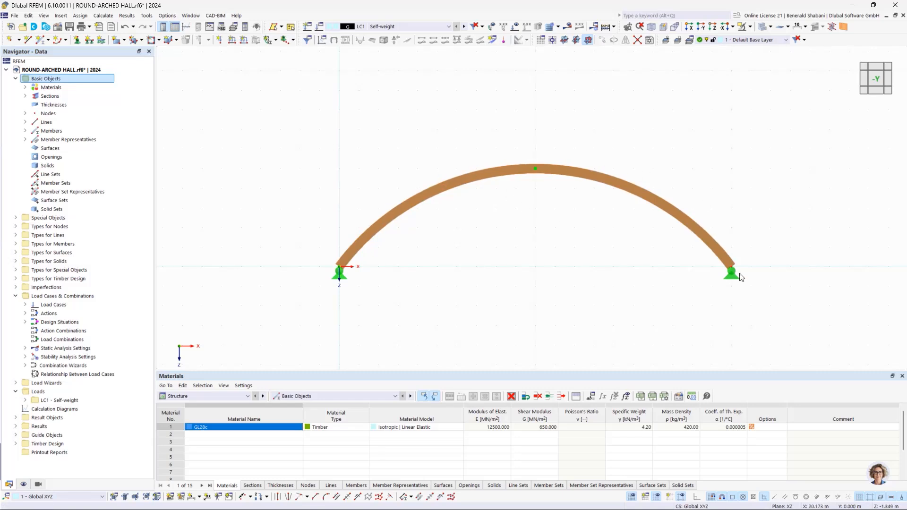
{"action": "left_click_drag", "start_coordinate": [316, 144], "coordinate": [809, 327]}
{"action": "right_click", "coordinate": [602, 187]}
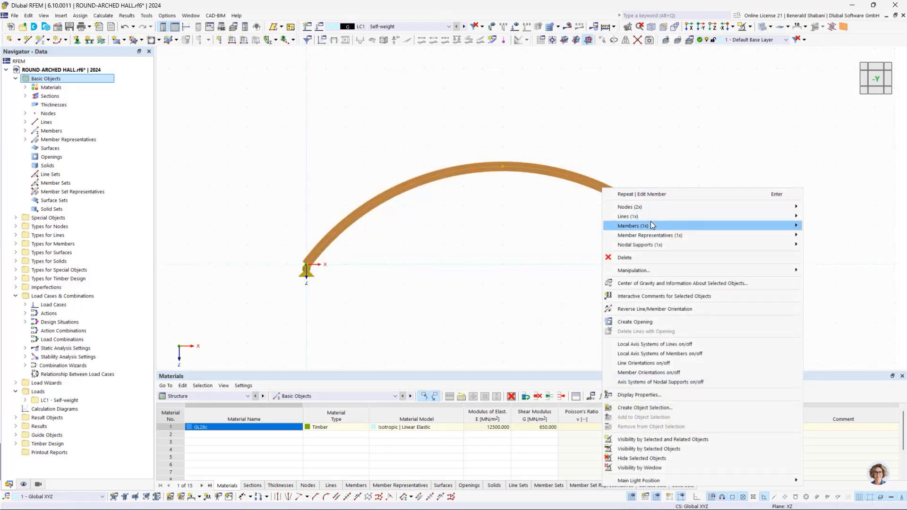
{"action": "mouse_move", "coordinate": [650, 225]}
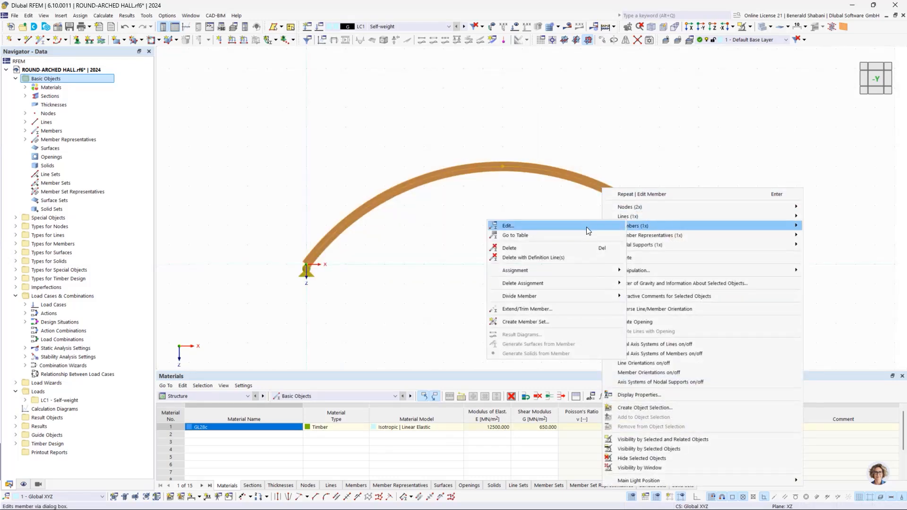
{"action": "mouse_move", "coordinate": [546, 302]}
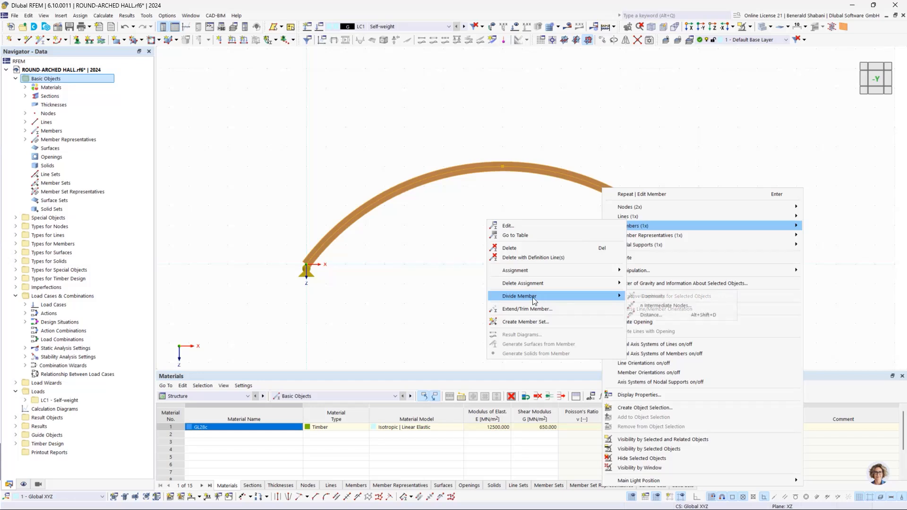
{"action": "left_click", "coordinate": [653, 305]}
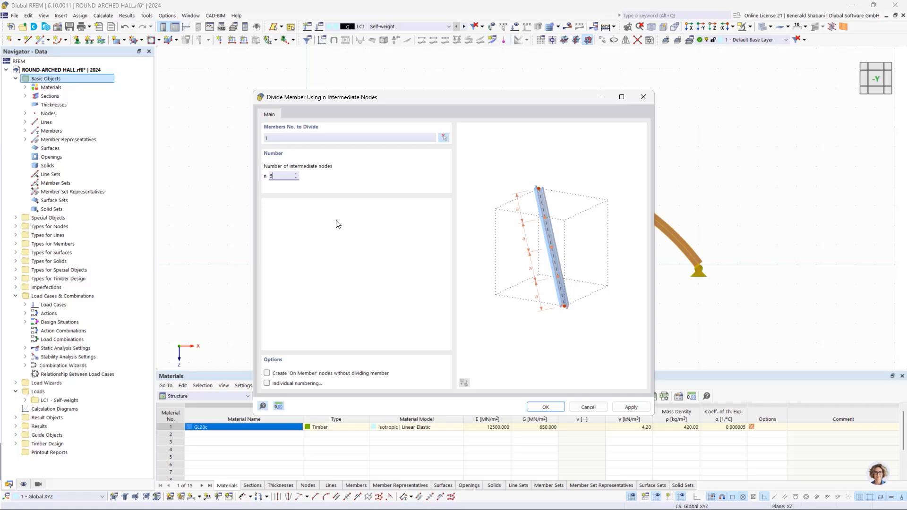
{"action": "left_click", "coordinate": [544, 408]}
{"action": "scroll", "coordinate": [438, 158], "scroll_direction": "up", "scroll_amount": 2}
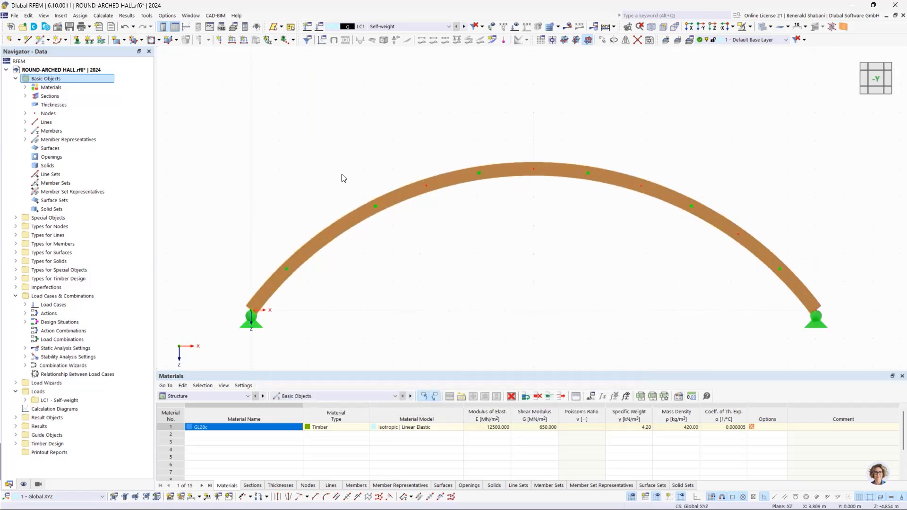
{"action": "scroll", "coordinate": [342, 178], "scroll_direction": "down", "scroll_amount": 2}
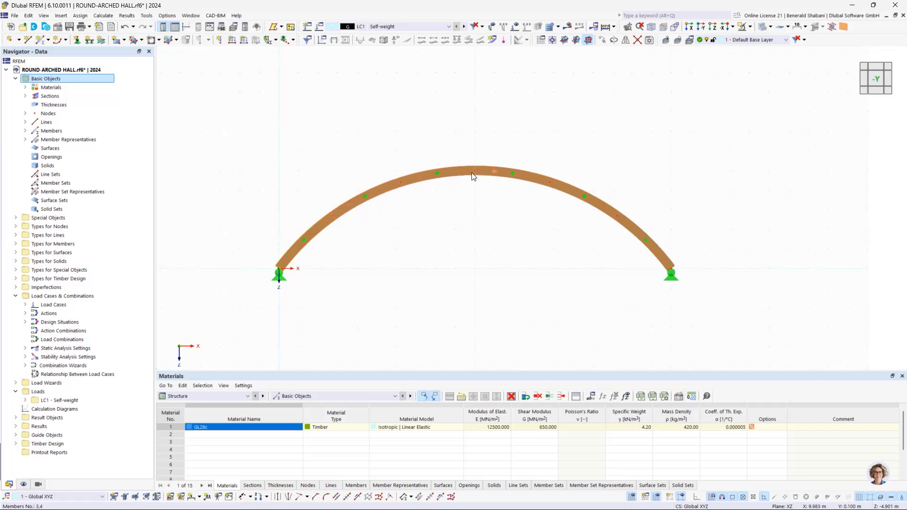
- Group all six arch members into a member set of type Continuous Members
{"action": "mouse_move", "coordinate": [546, 238]}
{"action": "middle_mouse_down", "text": "ctrl"}
{"action": "mouse_move", "coordinate": [403, 245]}
{"action": "mouse_move", "coordinate": [537, 249]}
{"action": "middle_mouse_up", "text": "ctrl"}
{"action": "scroll", "coordinate": [492, 216], "scroll_direction": "up", "scroll_amount": 2}
{"action": "scroll", "coordinate": [492, 217], "scroll_direction": "down", "scroll_amount": 1}
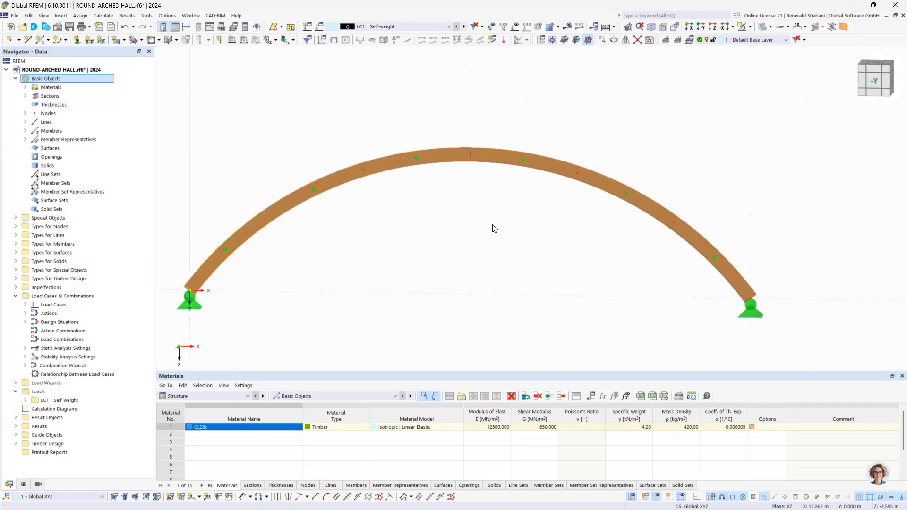
{"action": "scroll", "coordinate": [494, 227], "scroll_direction": "down", "scroll_amount": 1}
{"action": "scroll", "coordinate": [537, 289], "scroll_direction": "down", "scroll_amount": 1}
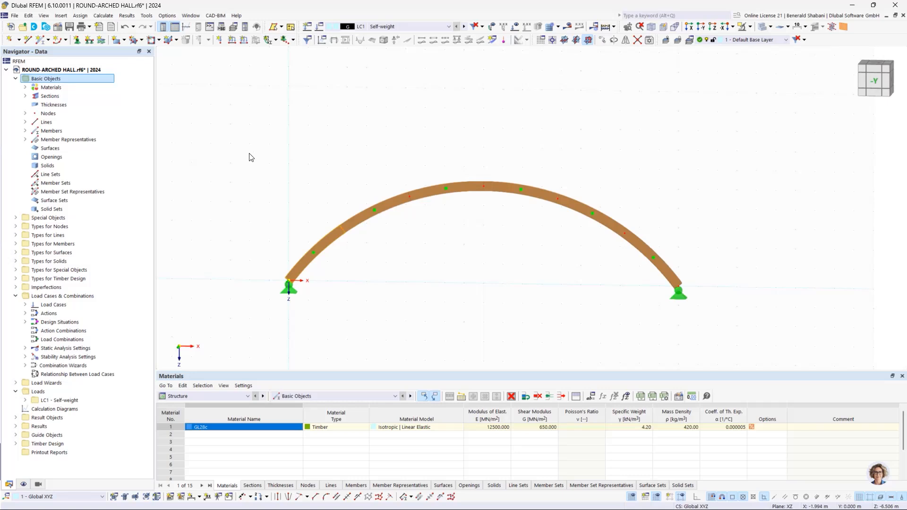
{"action": "left_click_drag", "start_coordinate": [252, 154], "coordinate": [740, 344]}
{"action": "right_click", "coordinate": [395, 201]}
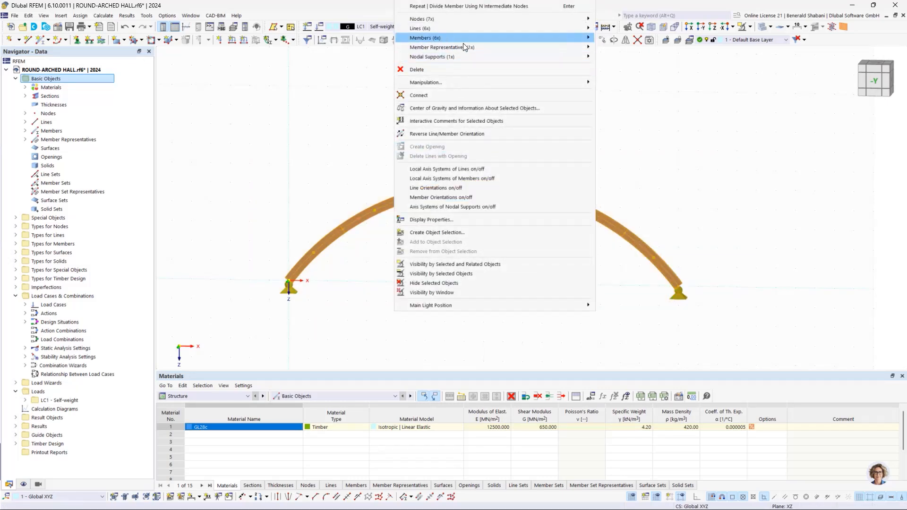
{"action": "mouse_move", "coordinate": [449, 38]}
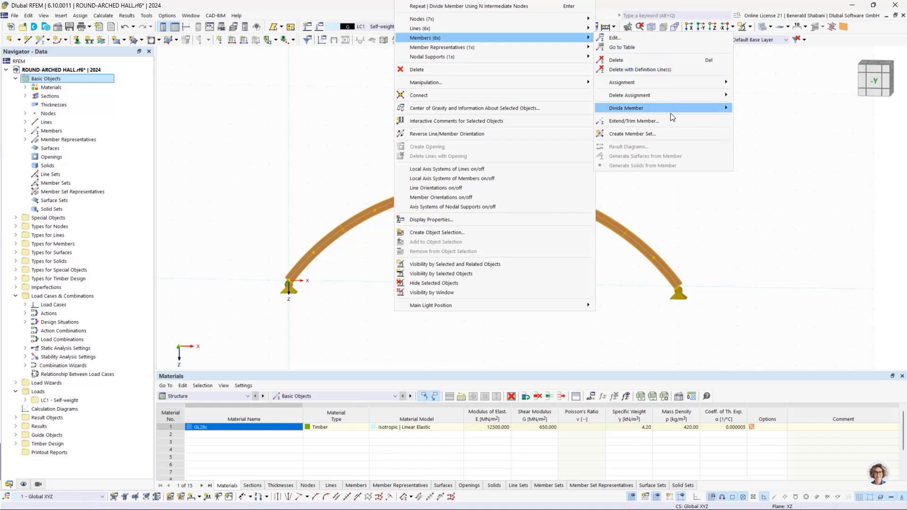
{"action": "left_click", "coordinate": [667, 133]}
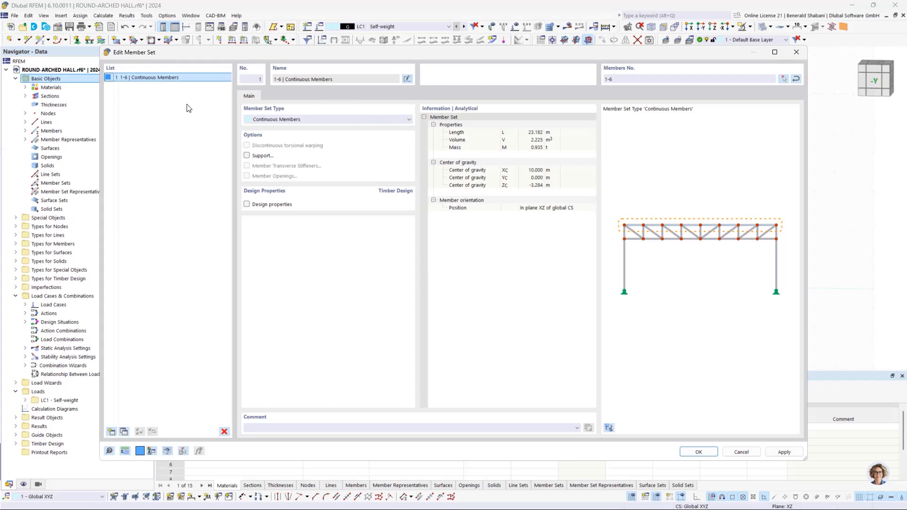
{"action": "left_click", "coordinate": [699, 453]}
- Check the member set entry and its available commands for the selected arch, and clear the selection
{"action": "left_click_drag", "start_coordinate": [223, 116], "coordinate": [397, 199]}
{"action": "right_click", "coordinate": [454, 187]}
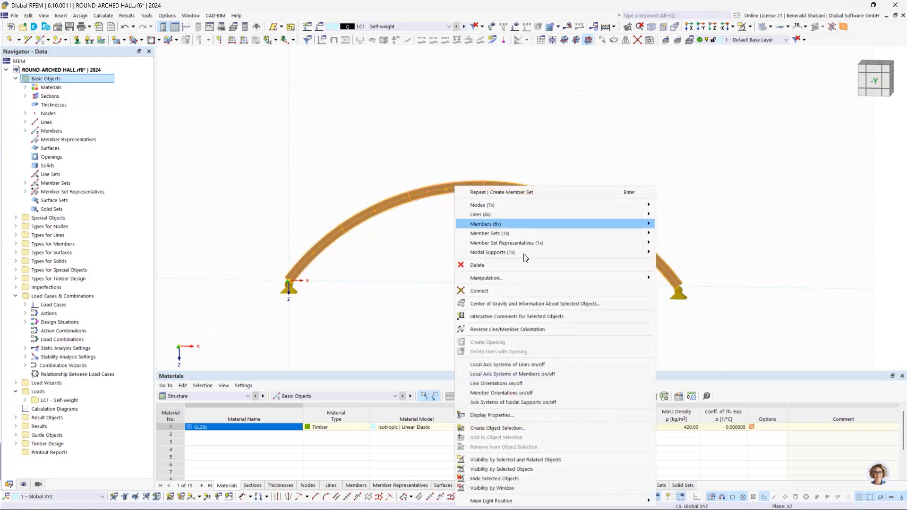
{"action": "mouse_move", "coordinate": [510, 238]}
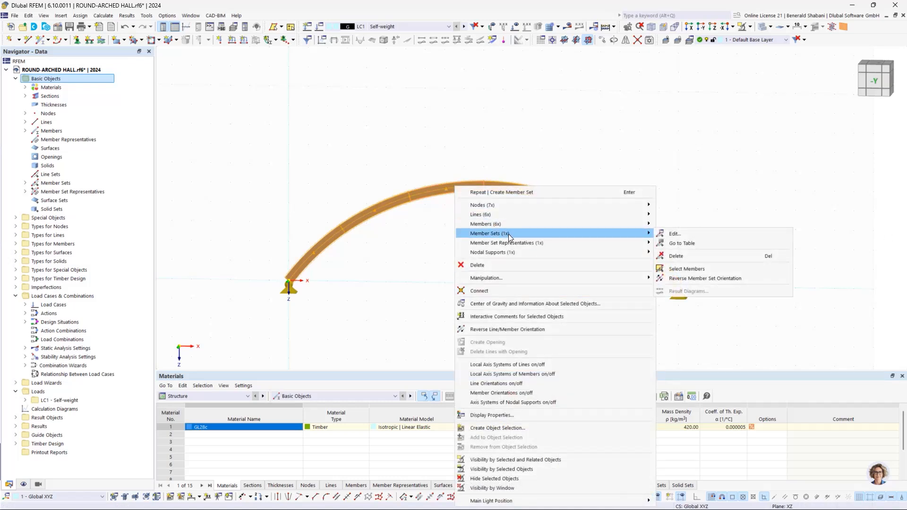
{"action": "left_click", "coordinate": [790, 163]}
{"action": "scroll", "coordinate": [323, 150], "scroll_direction": "down", "scroll_amount": 1}
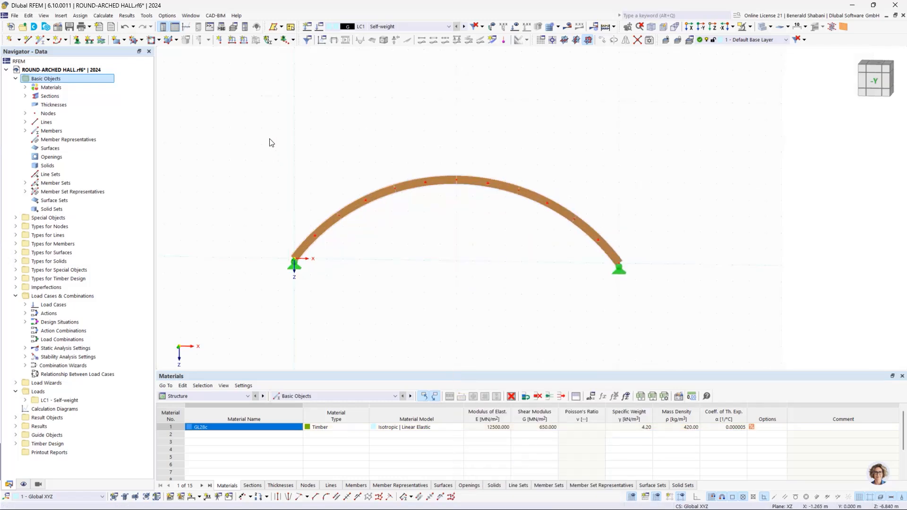
- Select the whole arch with its supports and set up Move/Copy to create copies in 5 steps
{"action": "left_click_drag", "start_coordinate": [256, 135], "coordinate": [768, 340]}
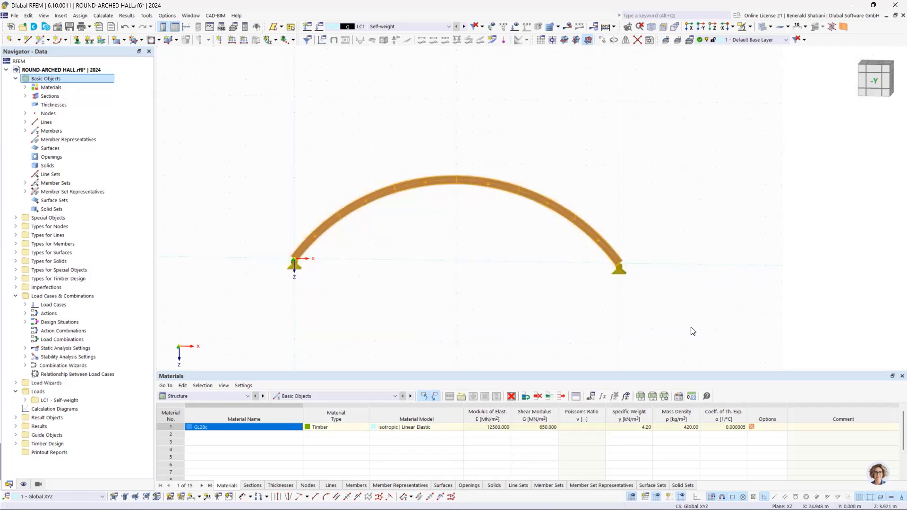
{"action": "left_click", "coordinate": [875, 82]}
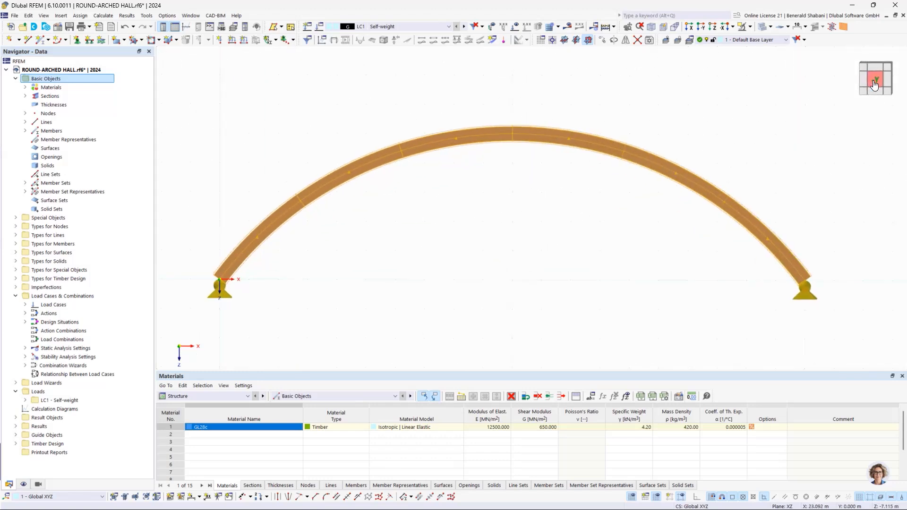
{"action": "scroll", "coordinate": [701, 116], "scroll_direction": "down", "scroll_amount": 3}
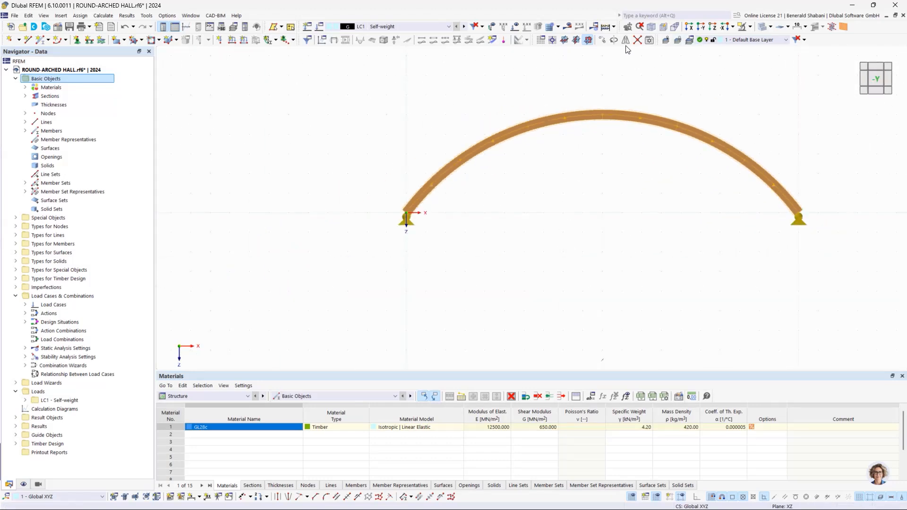
{"action": "left_click", "coordinate": [603, 40]}
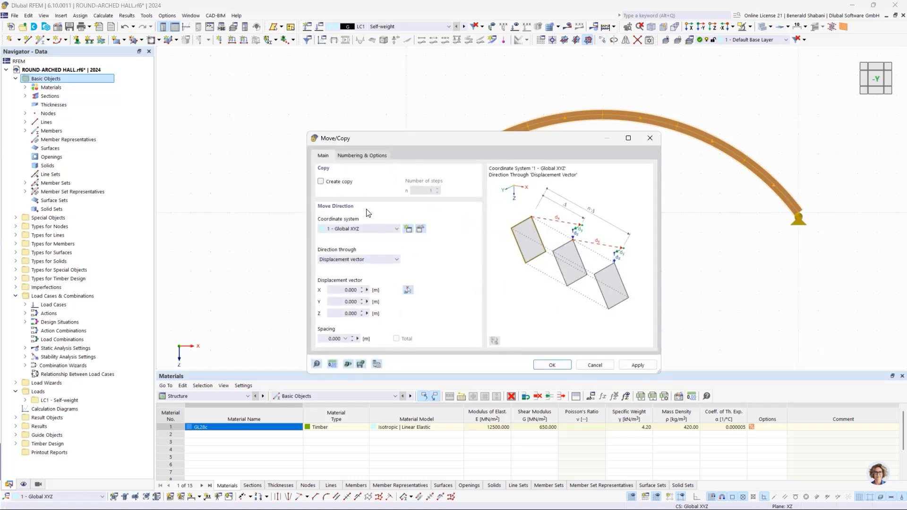
{"action": "left_click", "coordinate": [320, 182]}
{"action": "left_click", "coordinate": [430, 191]}
{"action": "type", "text": "5"}
{"action": "left_click_drag", "start_coordinate": [464, 140], "coordinate": [189, 159]}
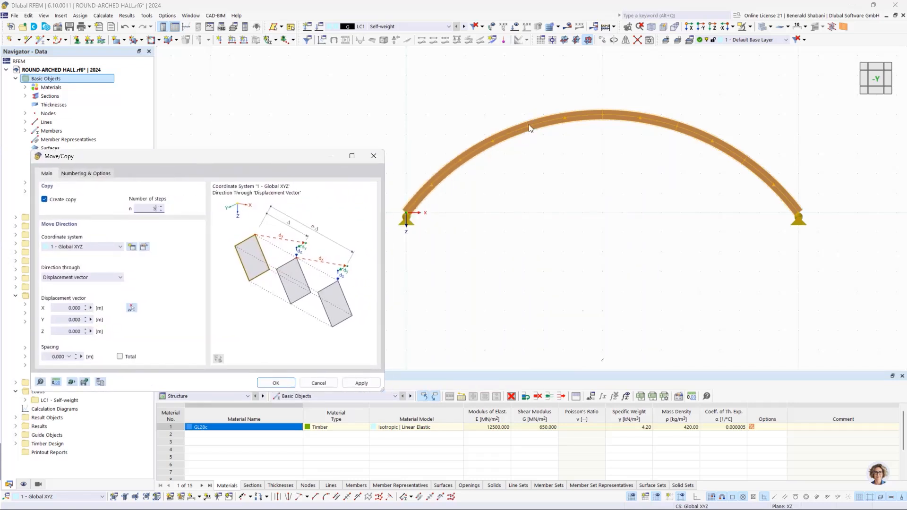
{"action": "left_click_drag", "start_coordinate": [263, 162], "coordinate": [386, 179]}
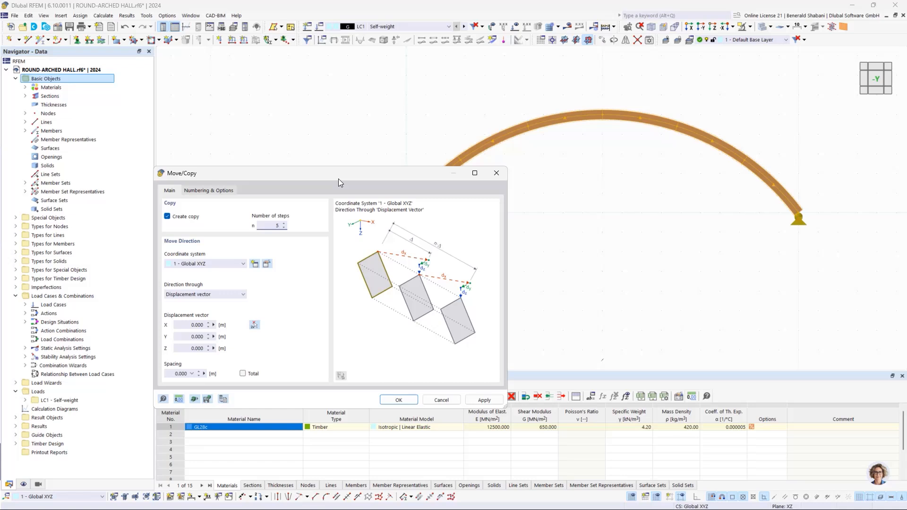
- Activate step links for the copy and have the nodes linked with members
{"action": "left_click", "coordinate": [204, 191]}
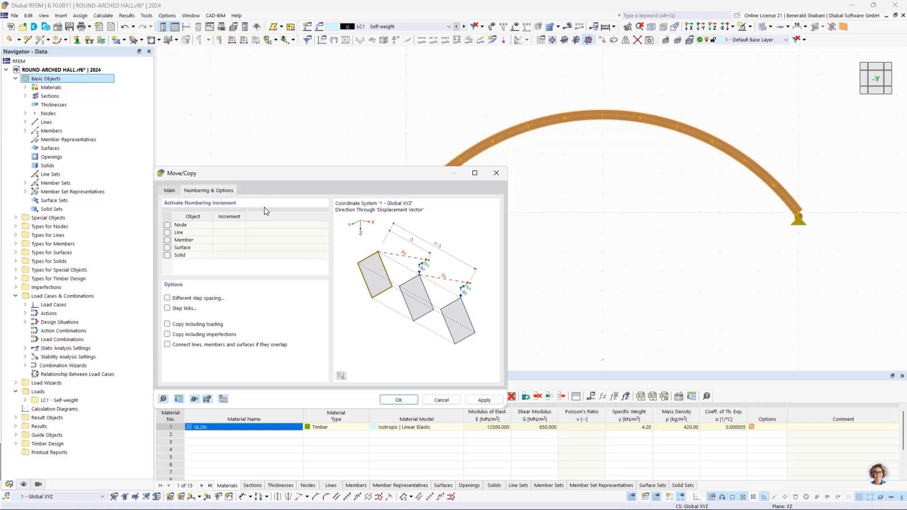
{"action": "left_click", "coordinate": [167, 309]}
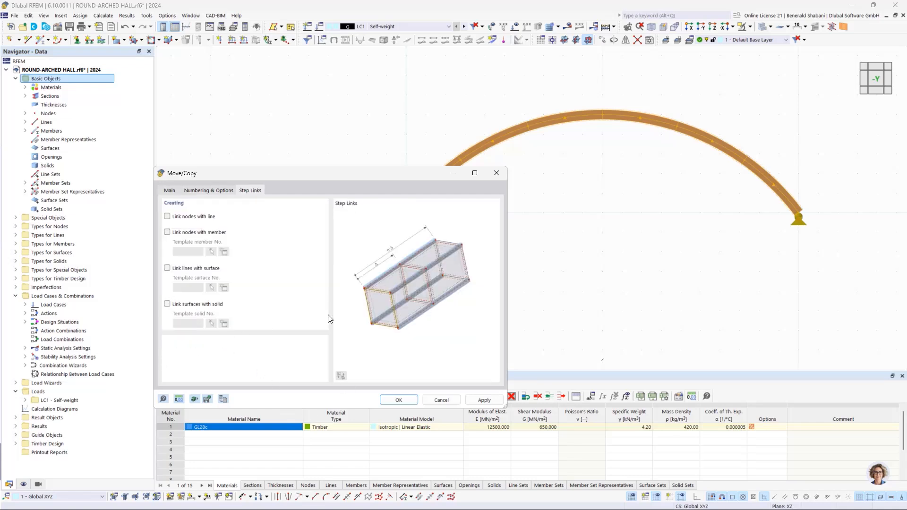
{"action": "left_click", "coordinate": [167, 217]}
{"action": "left_click", "coordinate": [167, 232]}
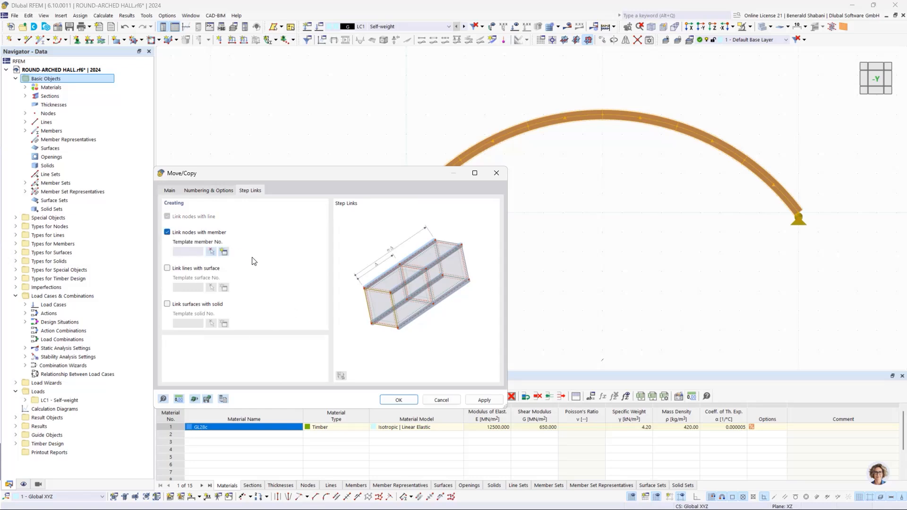
- Create a template member for the step links and set its member type to Truss
{"action": "left_click", "coordinate": [227, 254]}
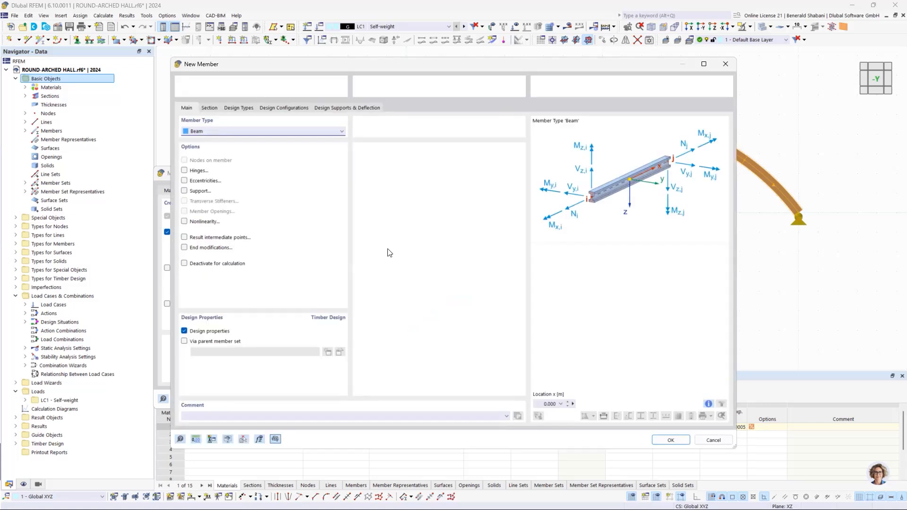
{"action": "left_click", "coordinate": [209, 108]}
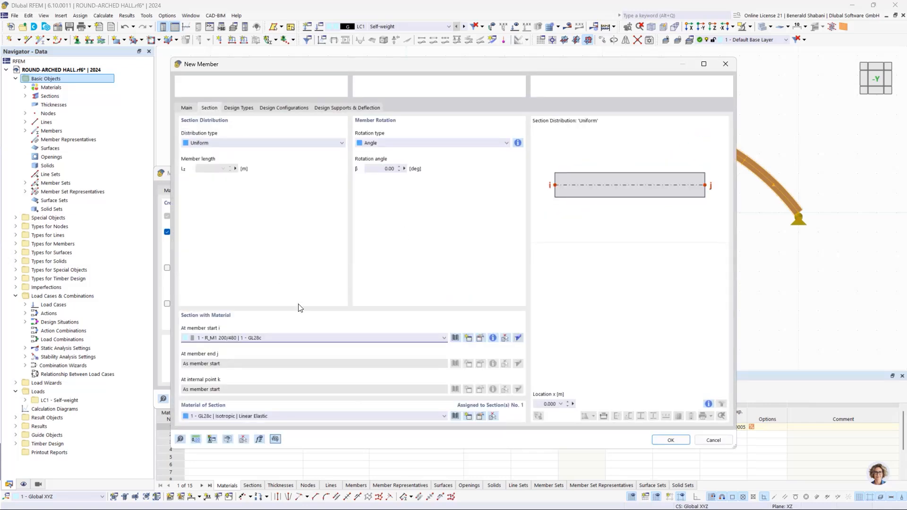
{"action": "left_click", "coordinate": [187, 109]}
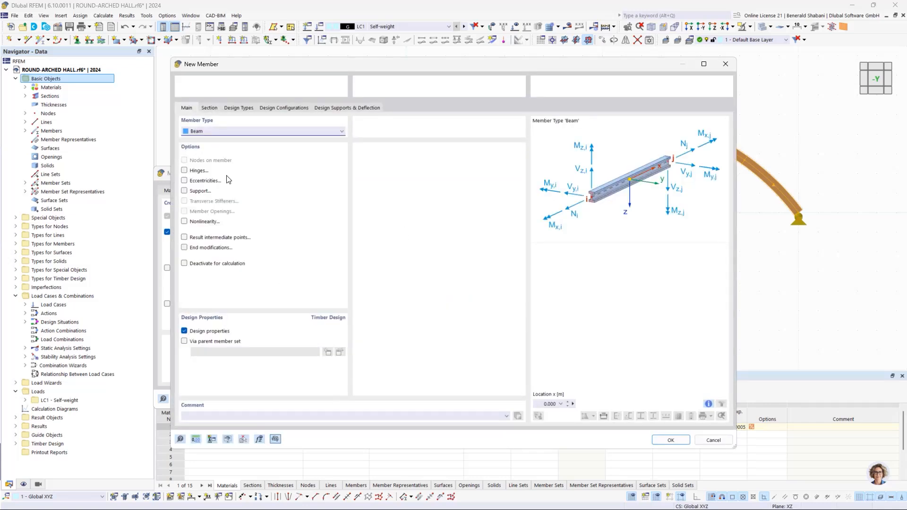
{"action": "left_click", "coordinate": [218, 132]}
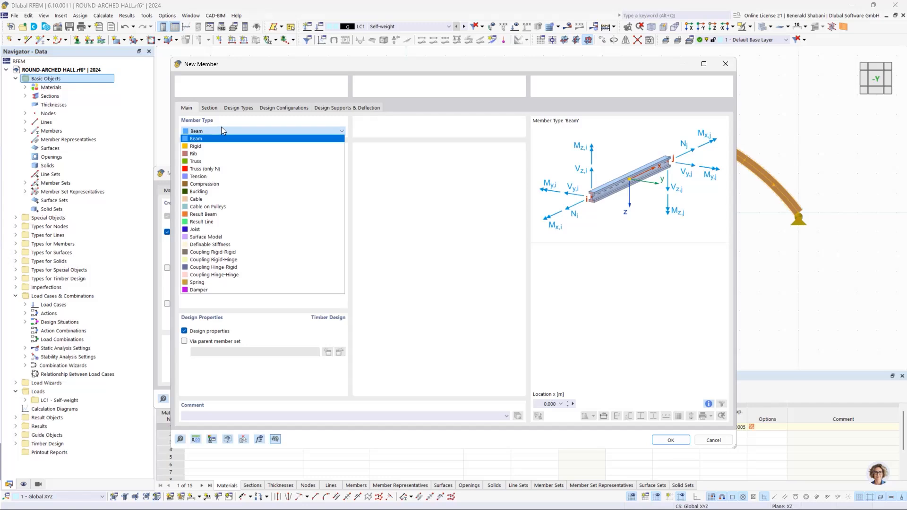
{"action": "left_click", "coordinate": [229, 161]}
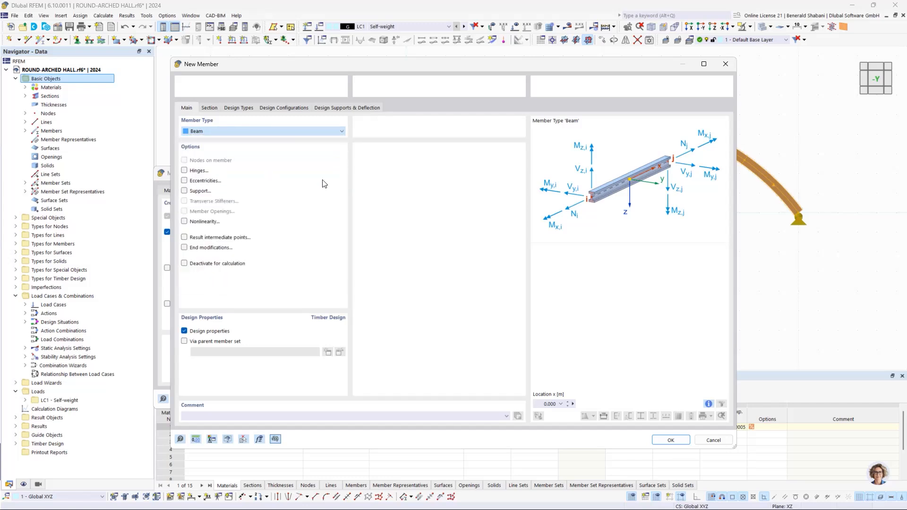
{"action": "left_click", "coordinate": [211, 110]}
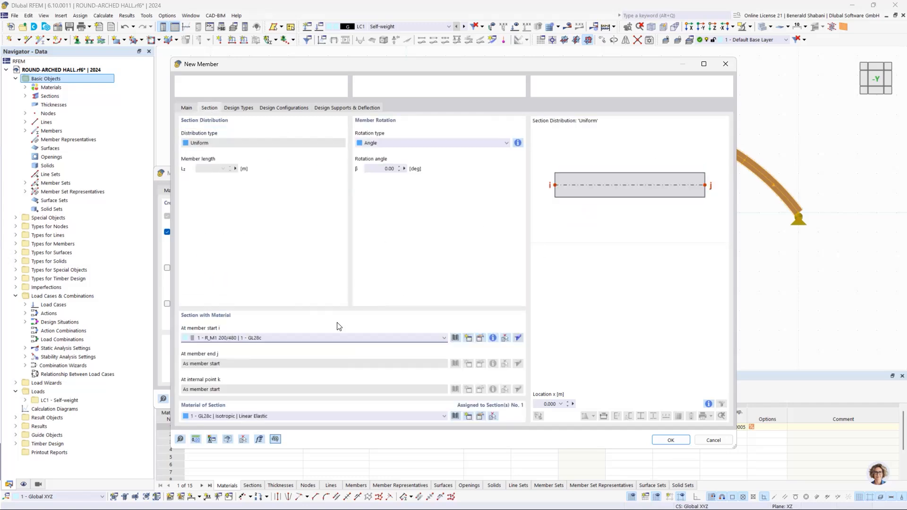
- Give the template member a new GL28c Massive Rectangle section 120 mm wide and 120 mm high, and confirm the member
{"action": "left_click", "coordinate": [468, 338]}
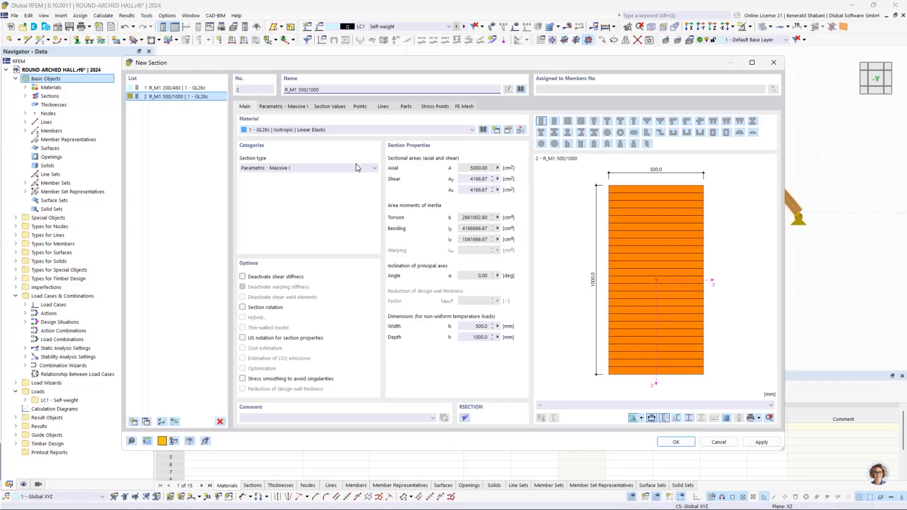
{"action": "left_click", "coordinate": [284, 106]}
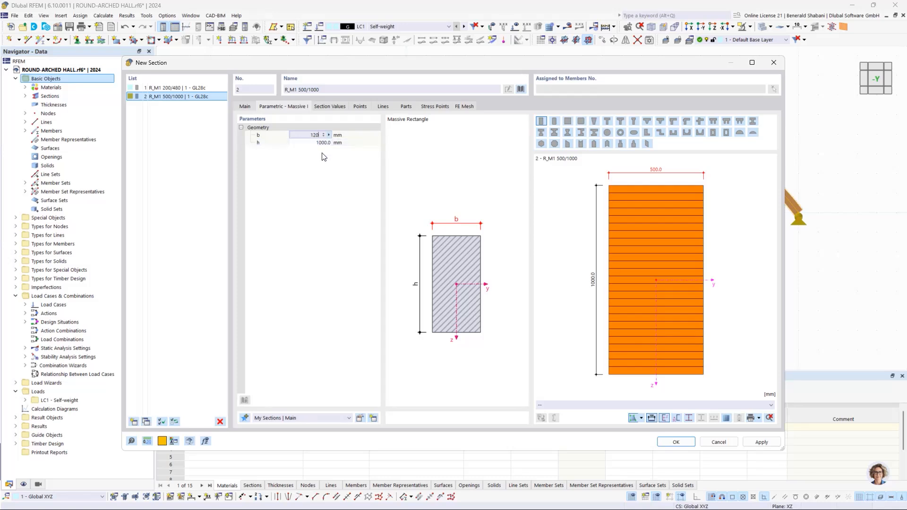
{"action": "left_click", "coordinate": [315, 142]}
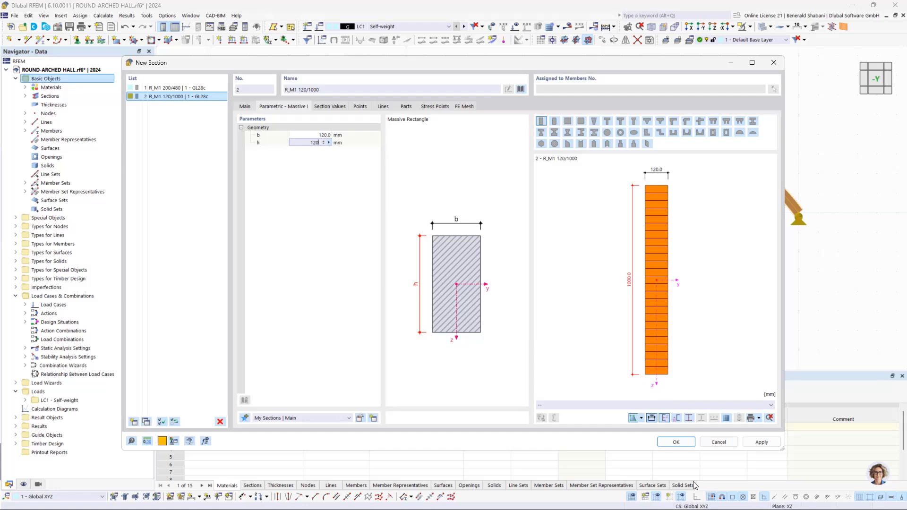
{"action": "left_click", "coordinate": [379, 239]}
{"action": "key", "text": "Return"}
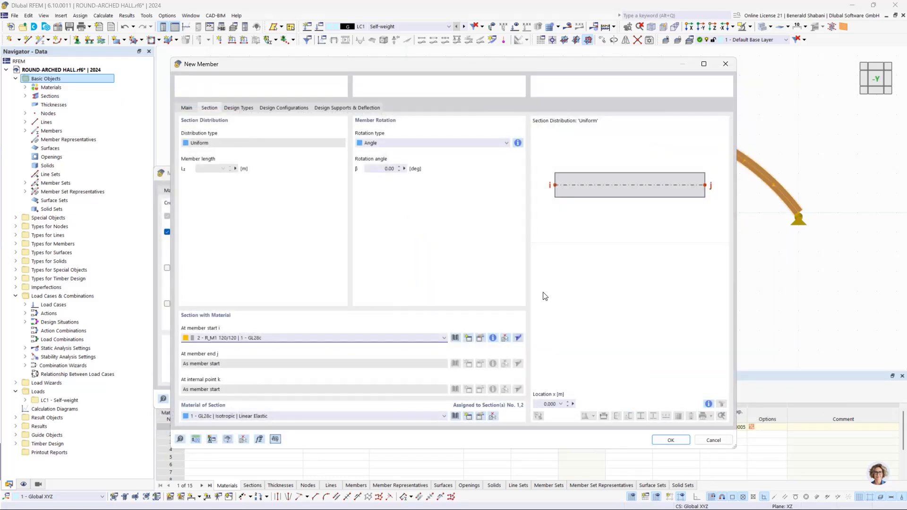
{"action": "left_click", "coordinate": [670, 440]}
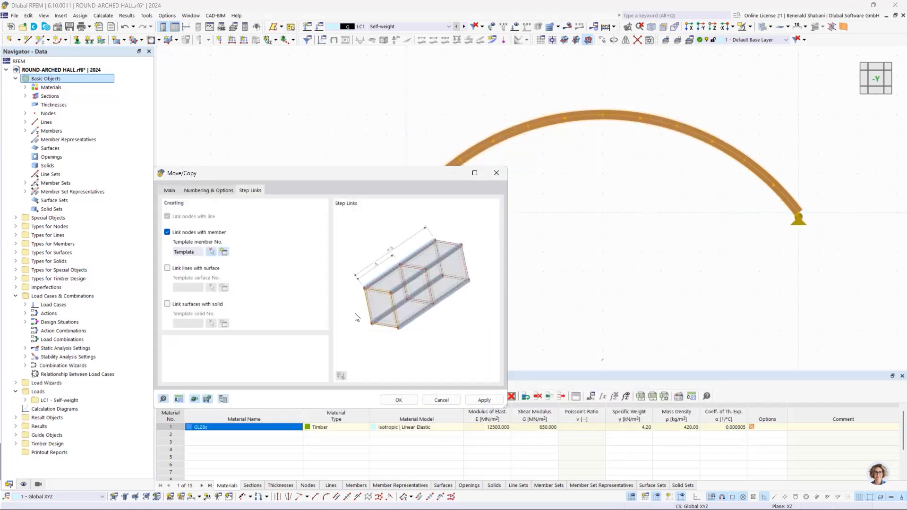
- Set the displacement vector to 5 m in Y and create the linked arch copies
{"action": "left_click", "coordinate": [170, 191]}
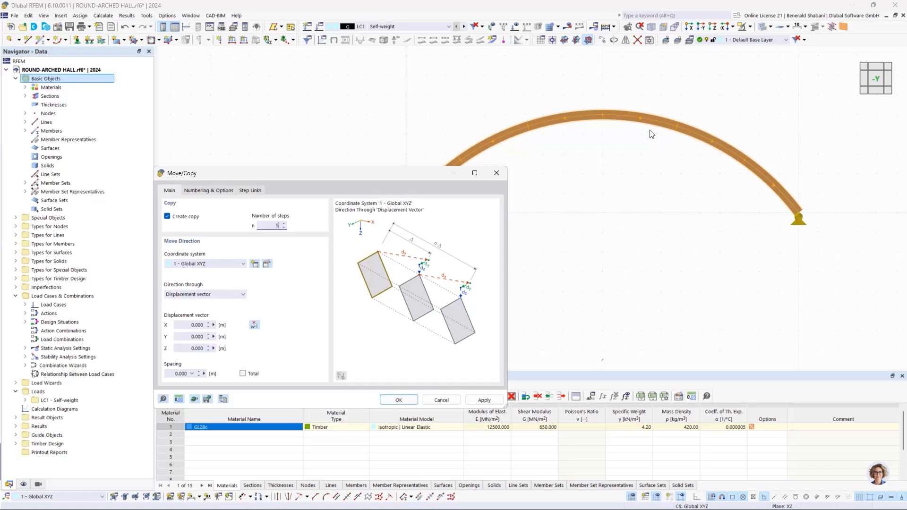
{"action": "left_click", "coordinate": [180, 337]}
{"action": "type", "text": "5"}
{"action": "left_click", "coordinate": [400, 401]}
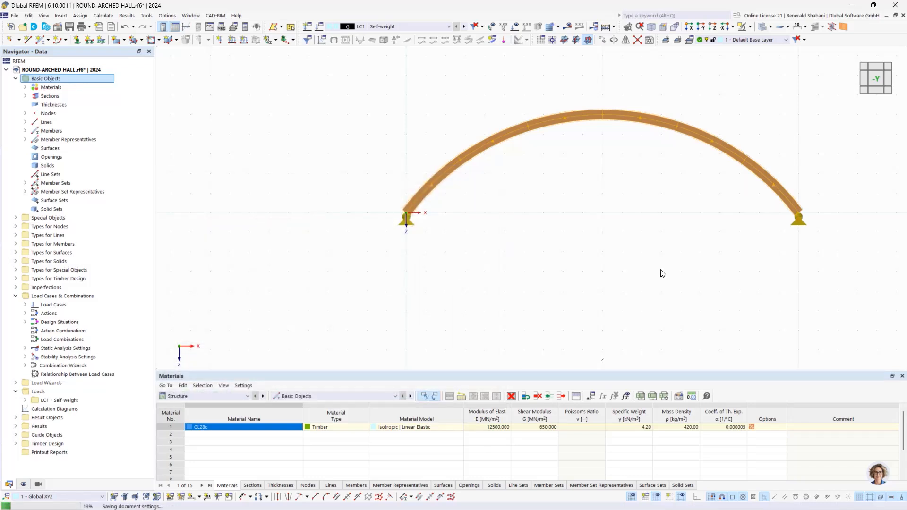
- Delete the ground-level truss members that connect the arch supports in all five bays on both sides of the hall
{"action": "scroll", "coordinate": [671, 213], "scroll_direction": "down", "scroll_amount": 1}
{"action": "middle_click_drag", "start_coordinate": [663, 217], "coordinate": [559, 284]}
{"action": "middle_click_drag", "start_coordinate": [598, 267], "coordinate": [553, 288], "text": "ctrl"}
{"action": "middle_click_drag", "start_coordinate": [704, 230], "coordinate": [675, 224]}
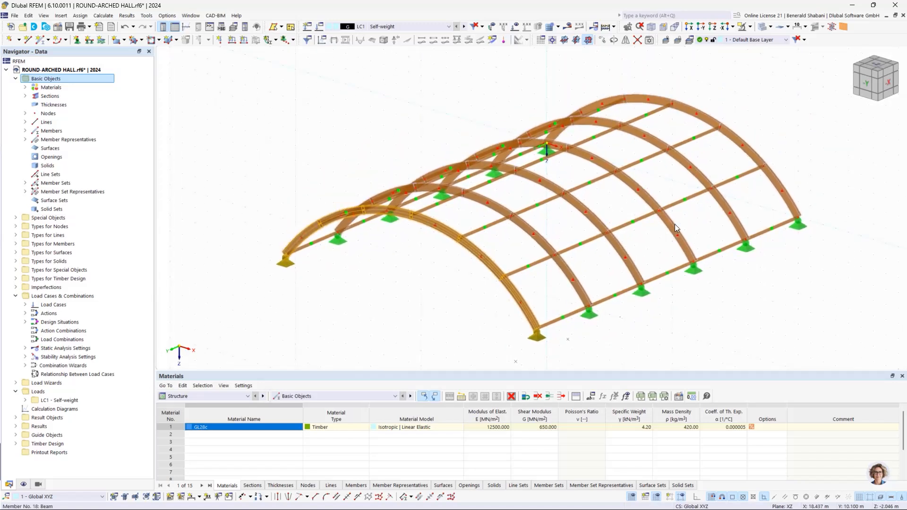
{"action": "left_click", "coordinate": [888, 83]}
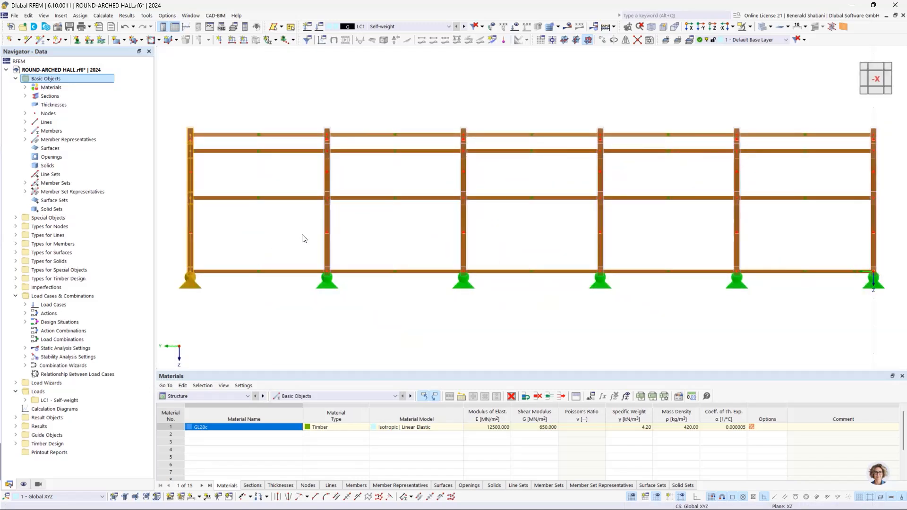
{"action": "left_click_drag", "start_coordinate": [303, 235], "coordinate": [284, 293]}
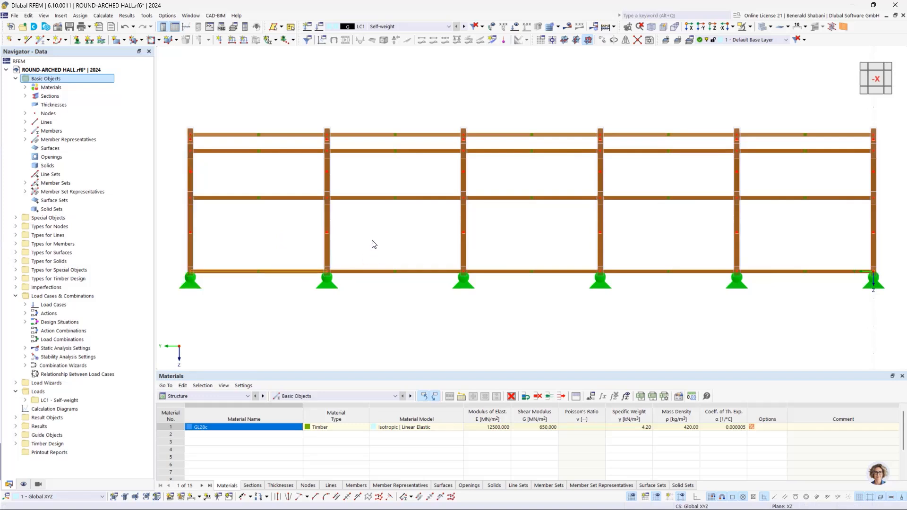
{"action": "left_click_drag", "start_coordinate": [380, 242], "coordinate": [350, 314]}
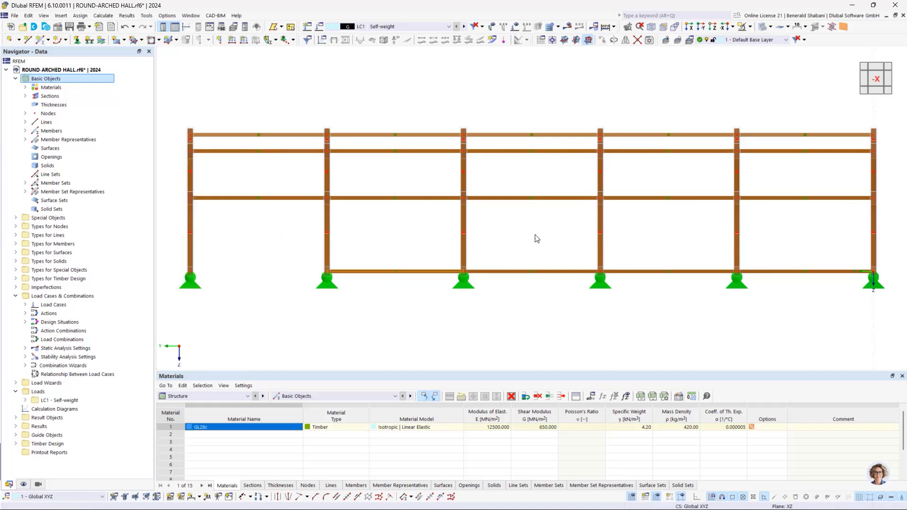
{"action": "left_click_drag", "start_coordinate": [508, 242], "coordinate": [489, 312]}
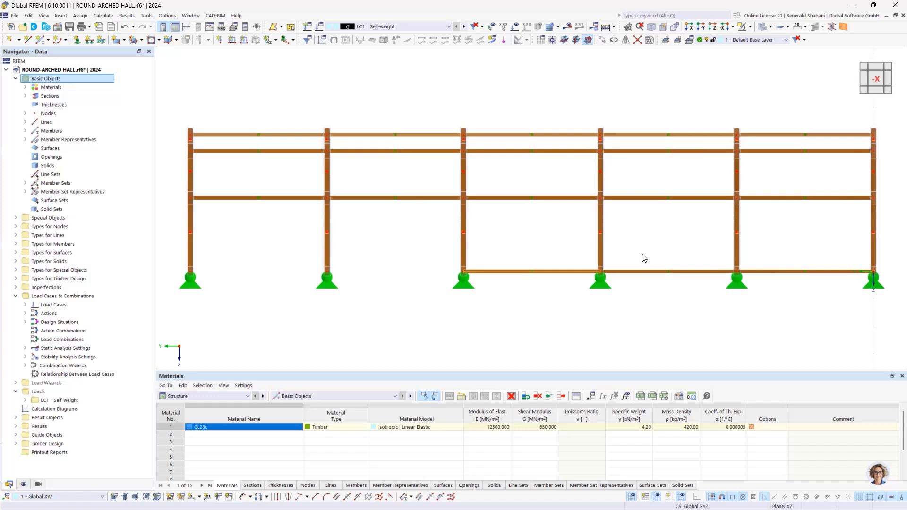
{"action": "left_click_drag", "start_coordinate": [643, 258], "coordinate": [619, 323]}
{"action": "key", "text": "Delete"}
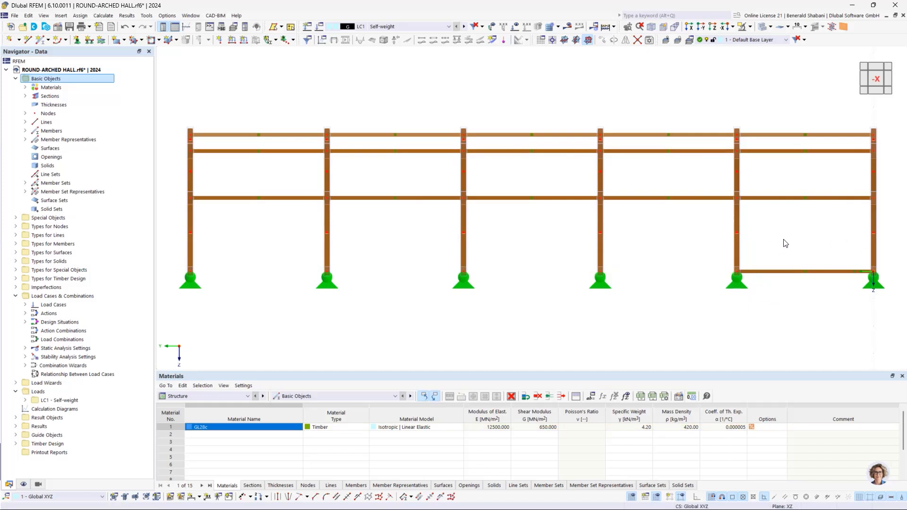
{"action": "left_click_drag", "start_coordinate": [789, 251], "coordinate": [754, 309]}
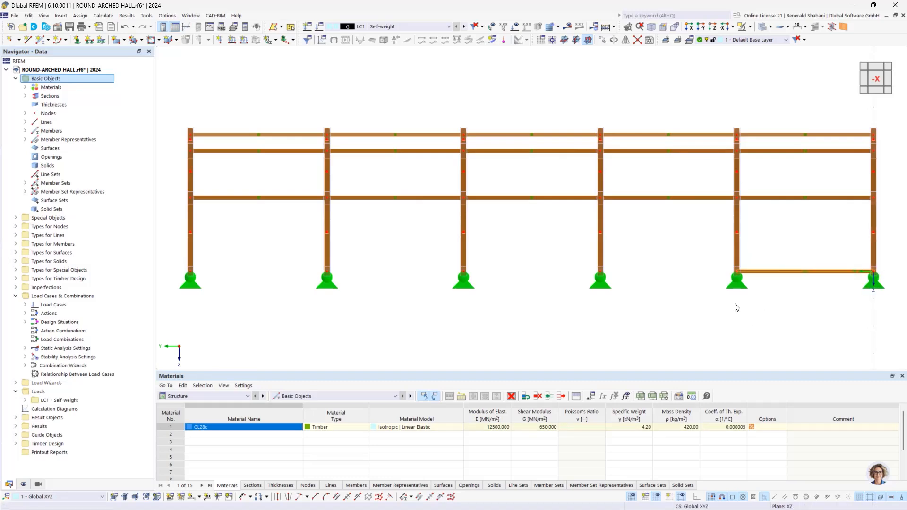
{"action": "key", "text": "Delete"}
{"action": "scroll", "coordinate": [509, 336], "scroll_direction": "down", "scroll_amount": 1}
{"action": "middle_click_drag", "start_coordinate": [481, 328], "coordinate": [582, 343], "text": "ctrl"}
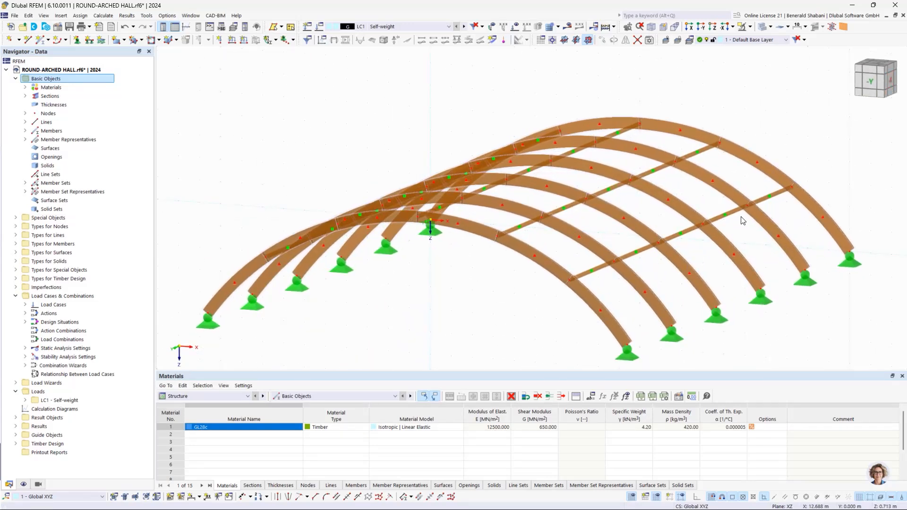
{"action": "scroll", "coordinate": [742, 219], "scroll_direction": "down", "scroll_amount": 1}
{"action": "left_click", "coordinate": [891, 81]}
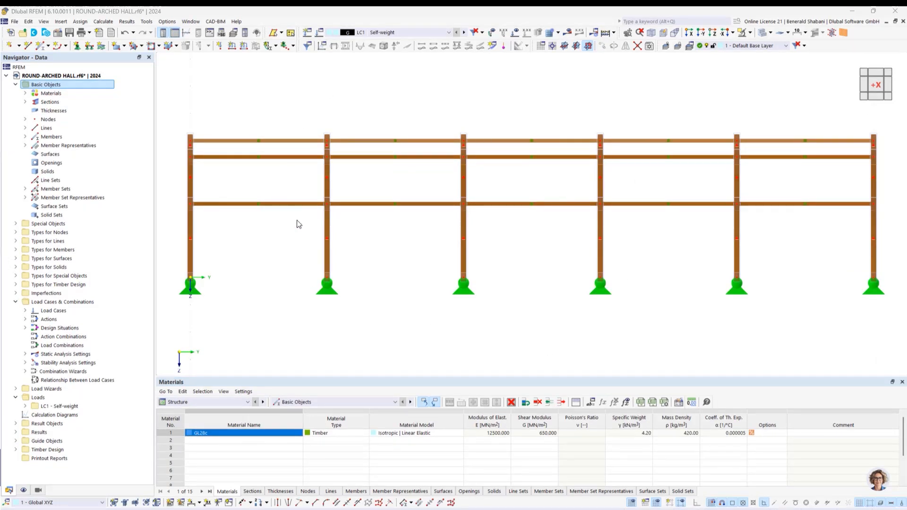
{"action": "scroll", "coordinate": [479, 274], "scroll_direction": "down", "scroll_amount": 3}
{"action": "middle_click_drag", "start_coordinate": [695, 284], "coordinate": [520, 322], "text": "ctrl"}
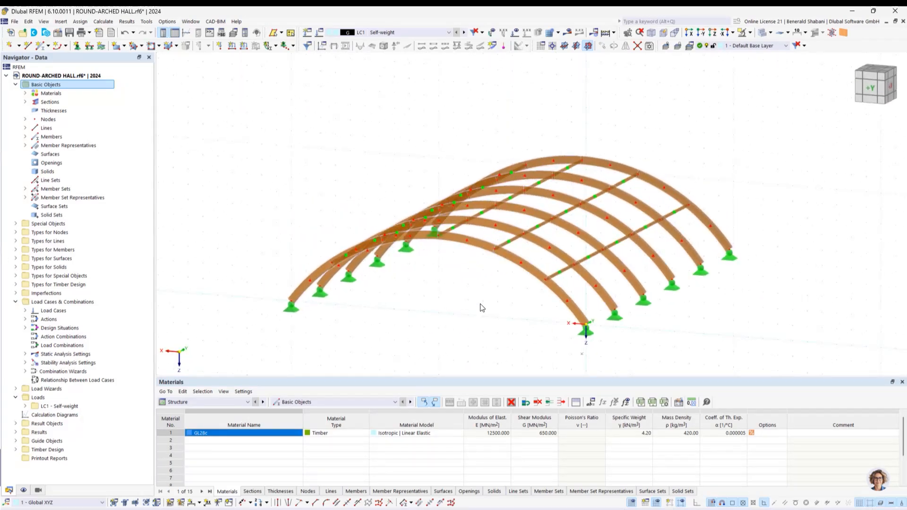
{"action": "scroll", "coordinate": [454, 296], "scroll_direction": "down", "scroll_amount": 1}
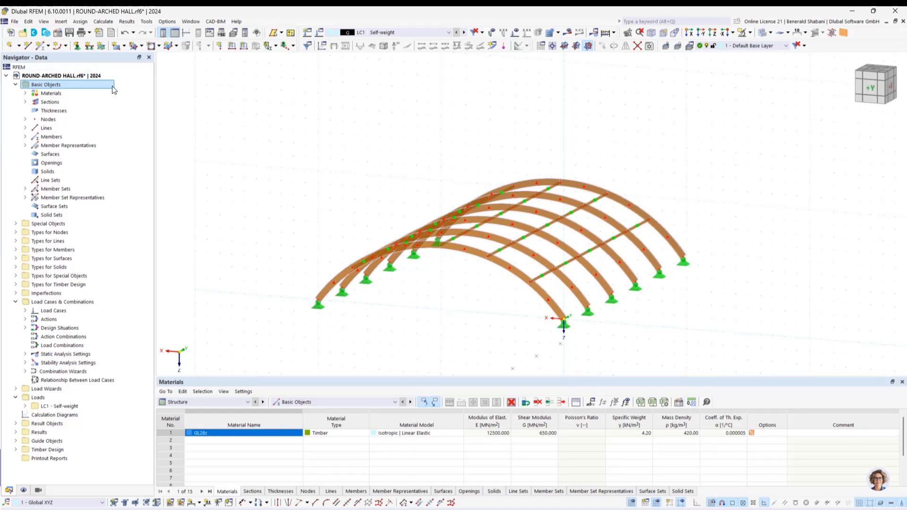
- Start a new single member and set its member type to Beam
{"action": "left_click", "coordinate": [47, 47]}
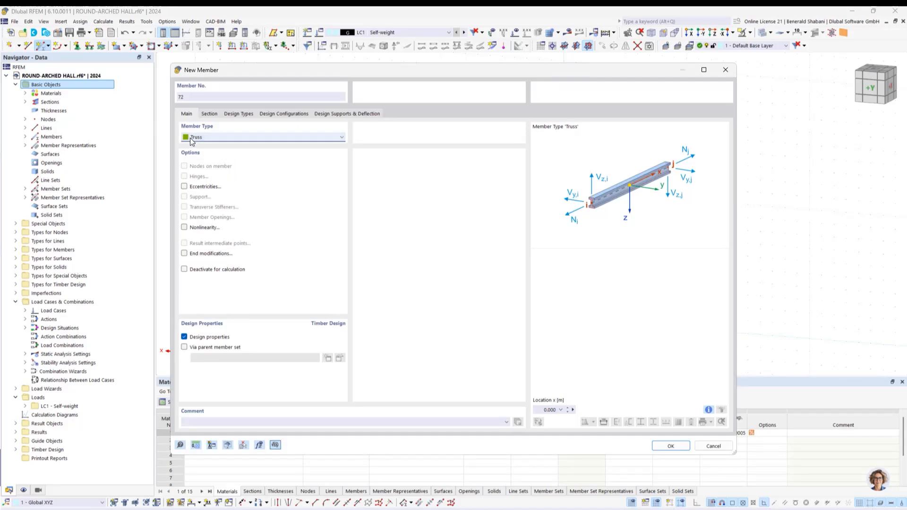
{"action": "left_click", "coordinate": [191, 138]}
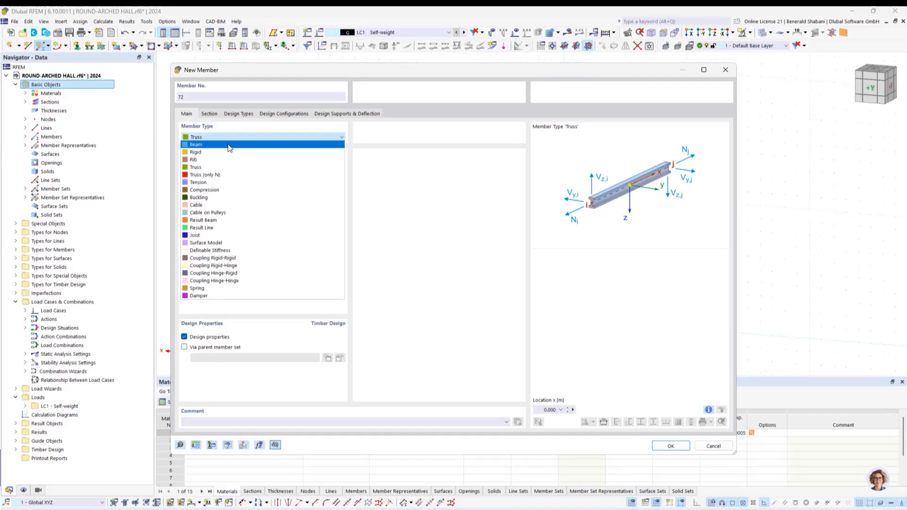
{"action": "left_click", "coordinate": [229, 145]}
- Give the beam member a new GL28c Massive Rectangle section 100 mm wide and 200 mm high, and confirm the member
{"action": "left_click", "coordinate": [208, 114]}
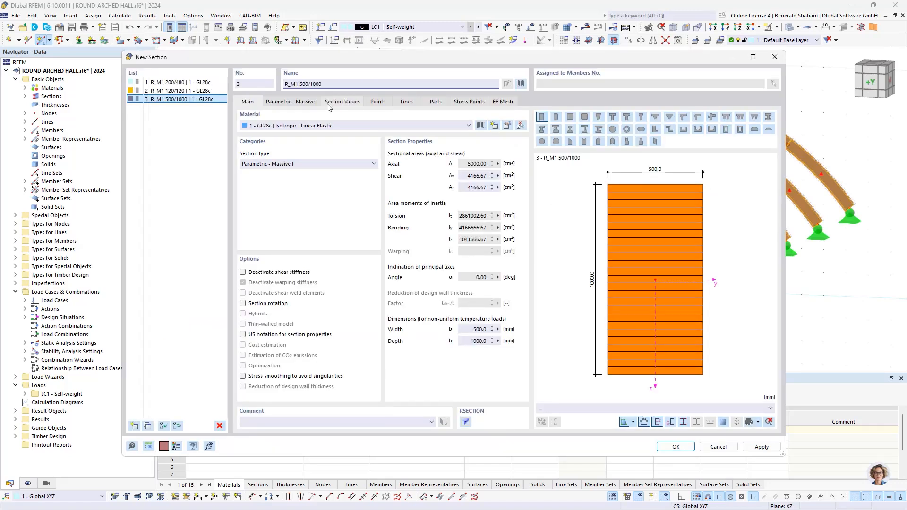
{"action": "left_click", "coordinate": [280, 105]}
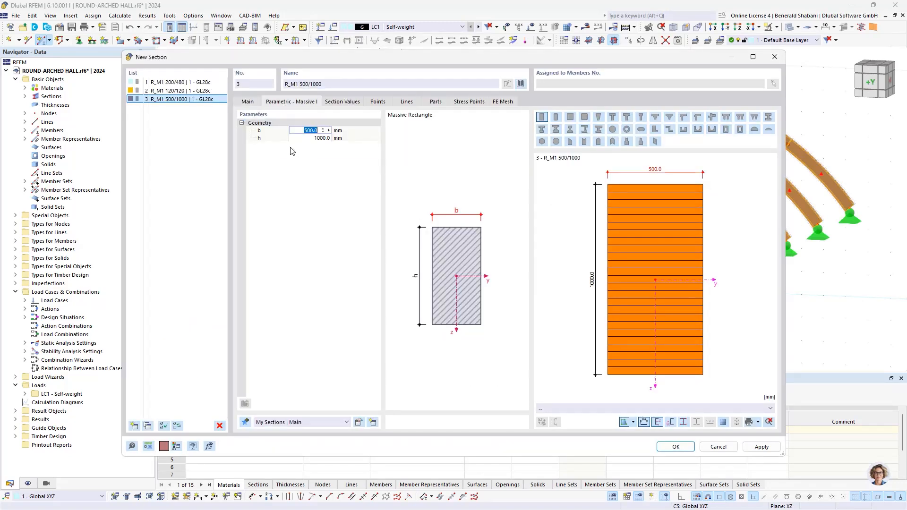
{"action": "type", "text": "100"}
{"action": "left_click", "coordinate": [314, 138]}
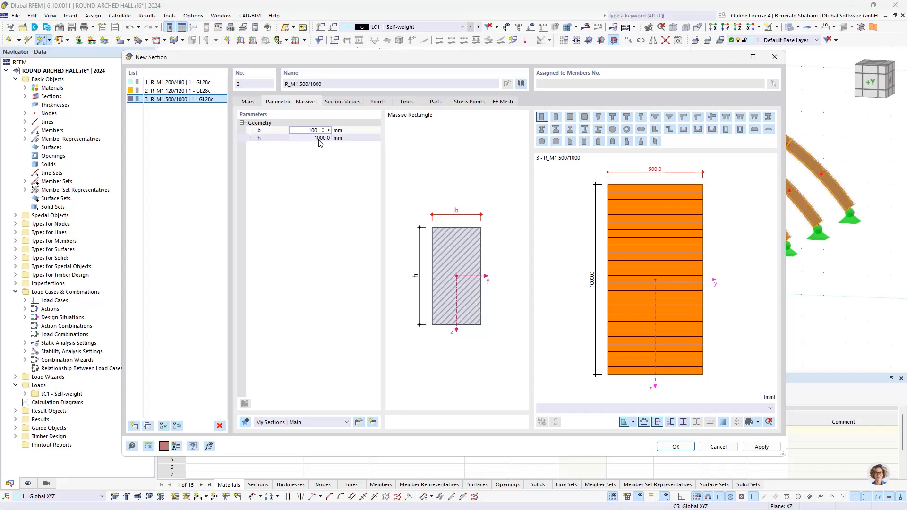
{"action": "type", "text": "200"}
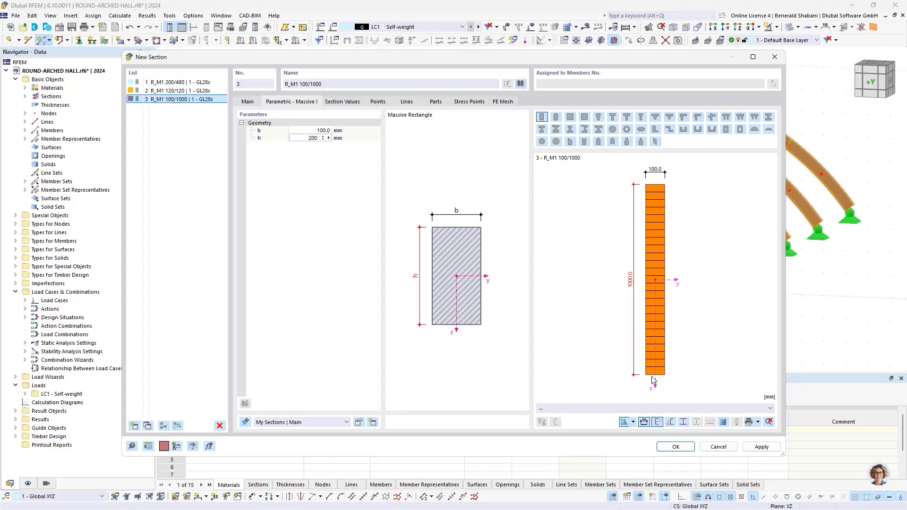
{"action": "left_click", "coordinate": [675, 447]}
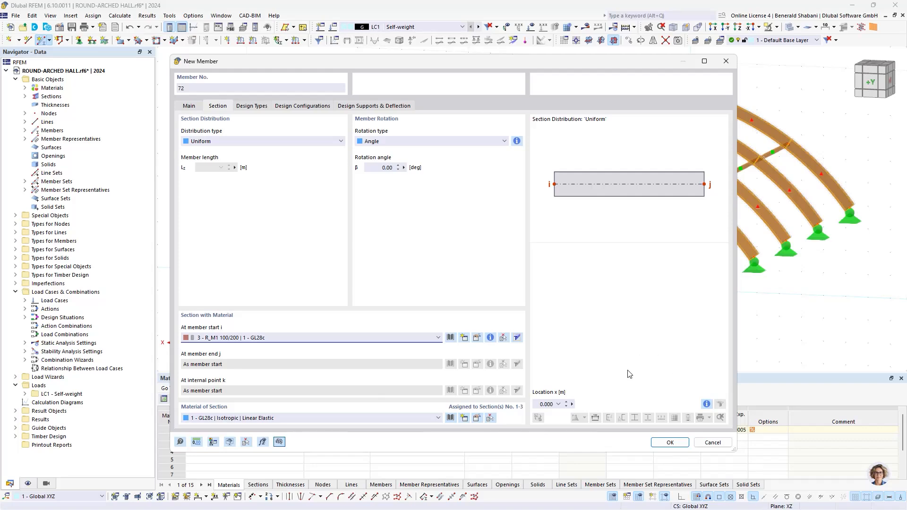
{"action": "left_click", "coordinate": [670, 442]}
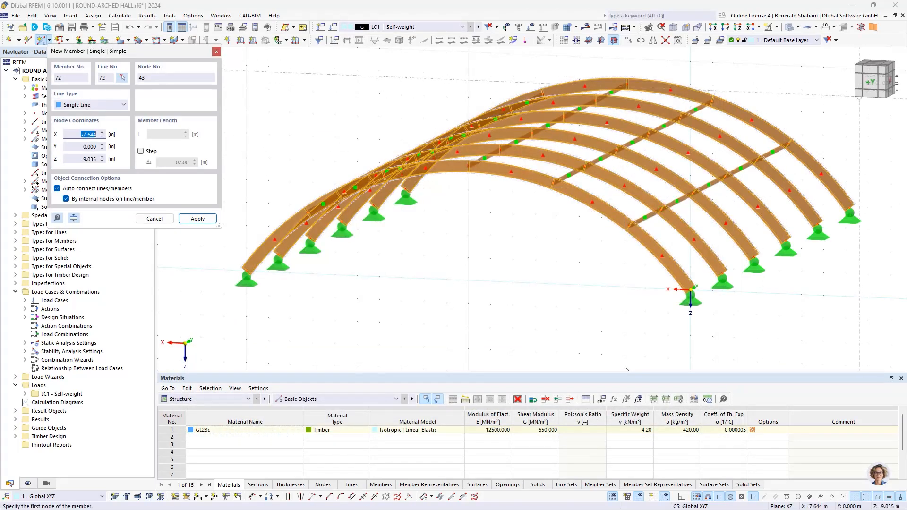
- In the +Y view, place a 1 m high vertical beam member at X 15 m, Y 0, from Z 0 to -1 m
{"action": "key", "text": "Escape"}
{"action": "left_click", "coordinate": [874, 82]}
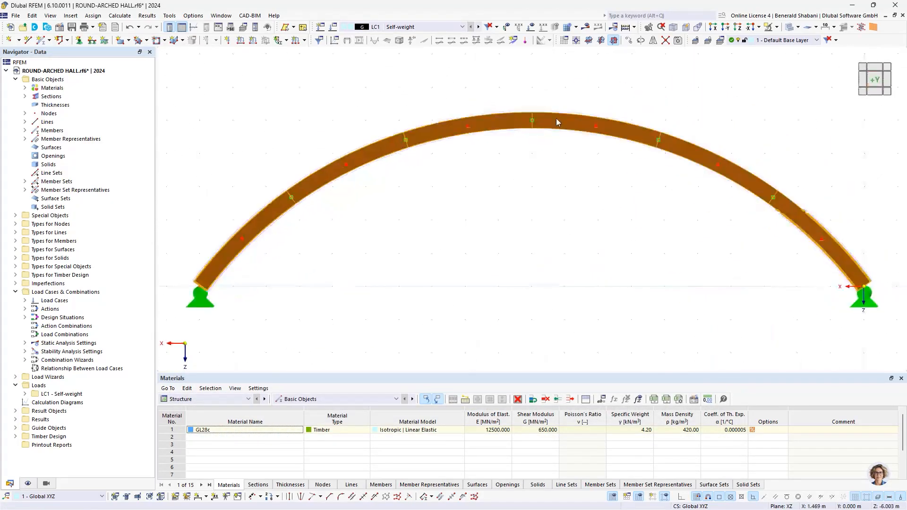
{"action": "middle_click_drag", "start_coordinate": [345, 226], "coordinate": [351, 226]}
{"action": "left_click", "coordinate": [41, 41]}
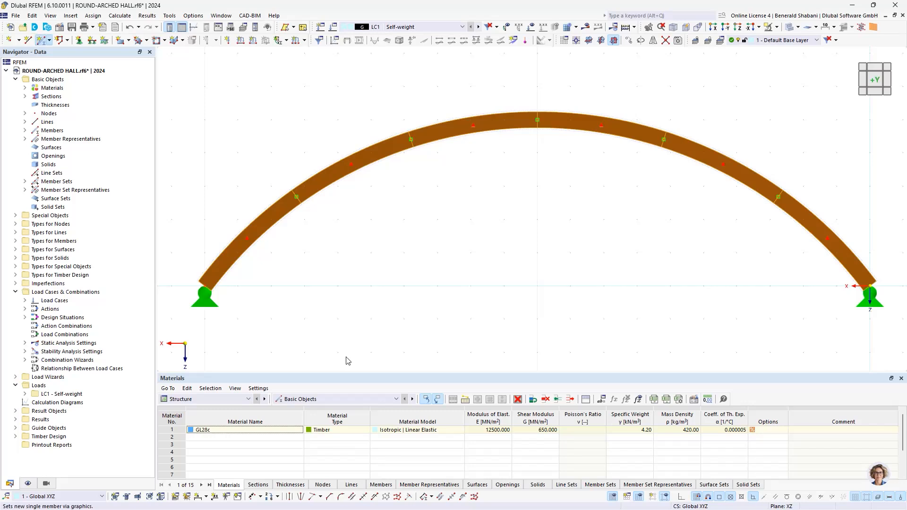
{"action": "left_click", "coordinate": [669, 443]}
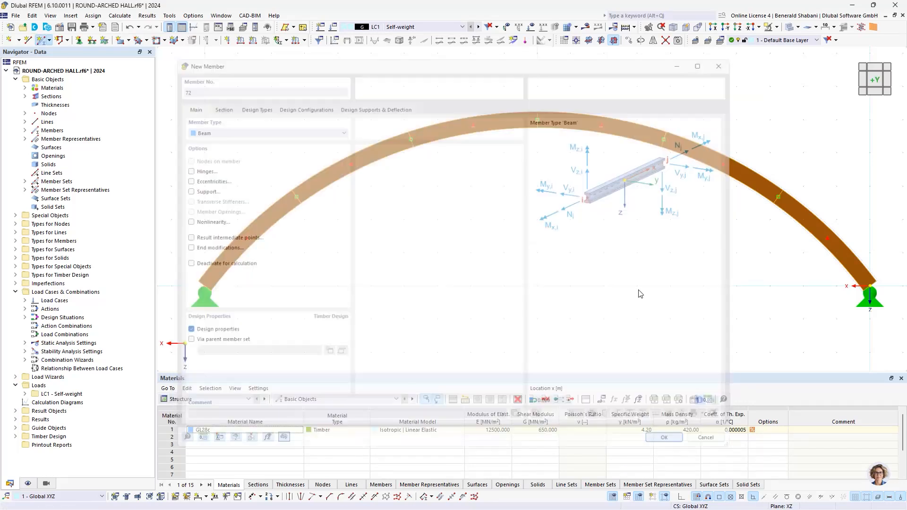
{"action": "left_click", "coordinate": [371, 286]}
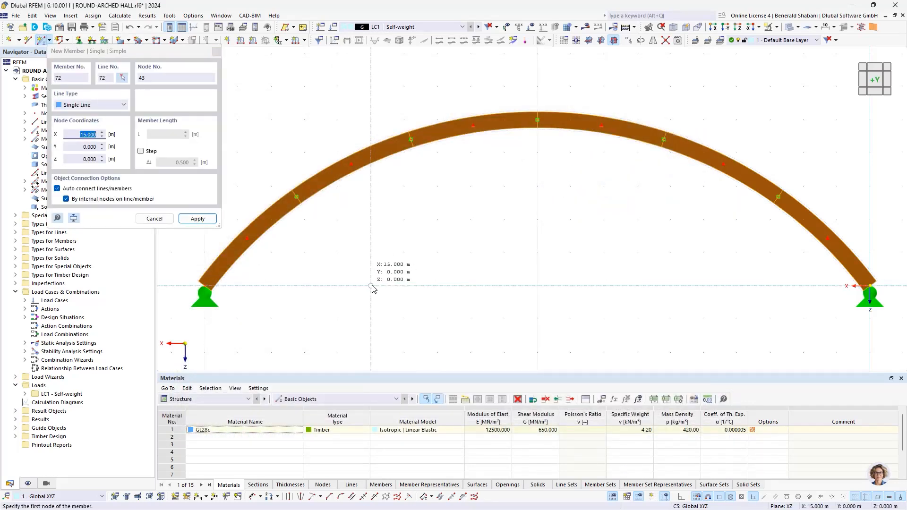
{"action": "left_click", "coordinate": [371, 253]}
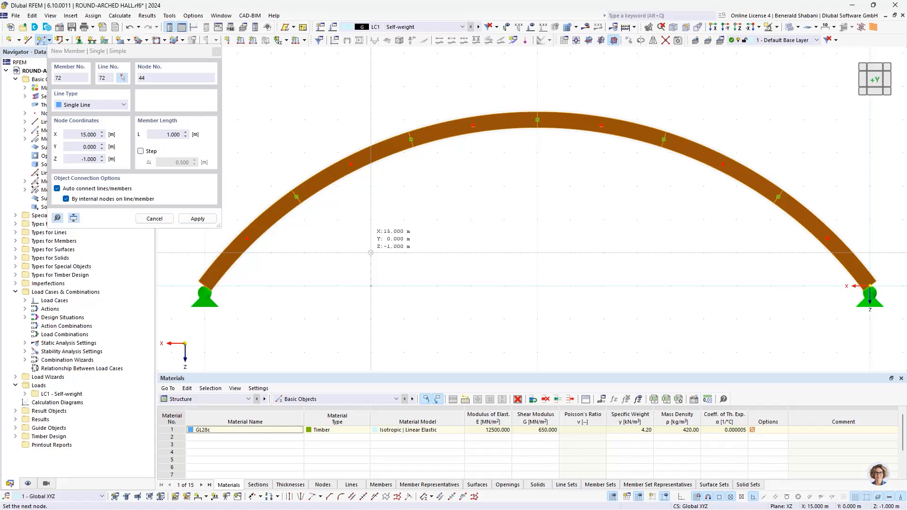
{"action": "left_click", "coordinate": [371, 253]}
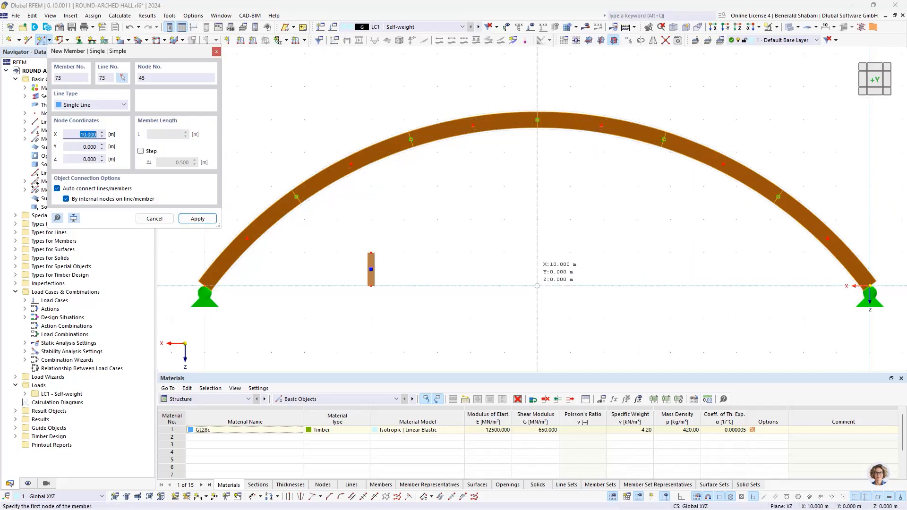
- Place two more 1 m high vertical beam members from Z 0 to -1 m at X 10 m and X 5 m
{"action": "left_click", "coordinate": [537, 252]}
{"action": "left_click", "coordinate": [538, 253]}
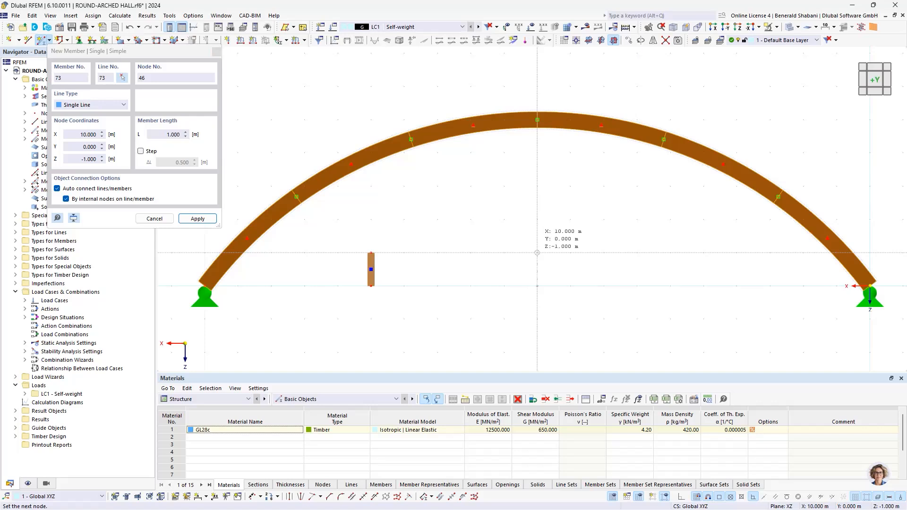
{"action": "left_click", "coordinate": [537, 286]}
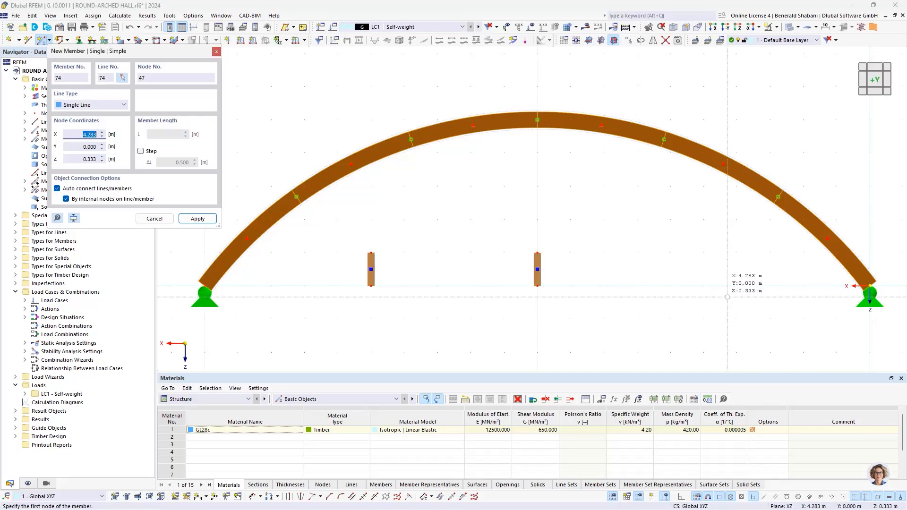
{"action": "left_click", "coordinate": [704, 286]}
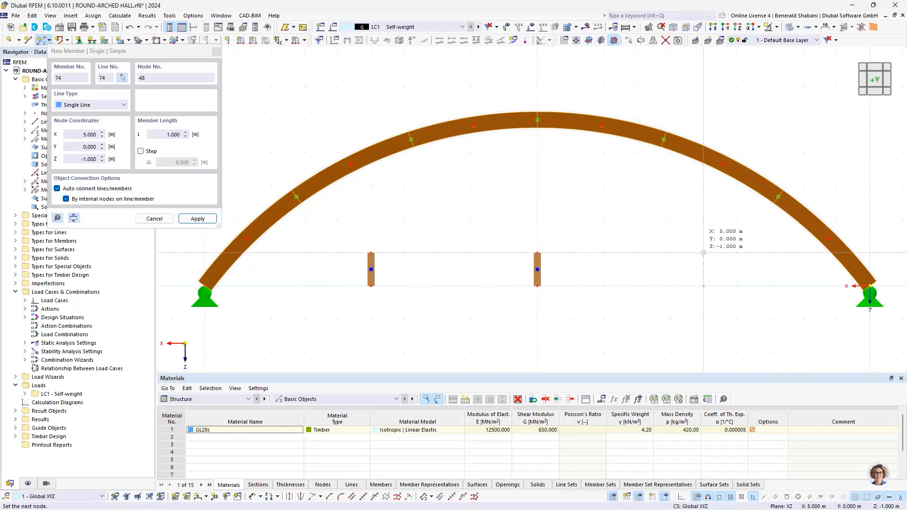
{"action": "left_click", "coordinate": [703, 253]}
{"action": "key", "text": "Escape"}
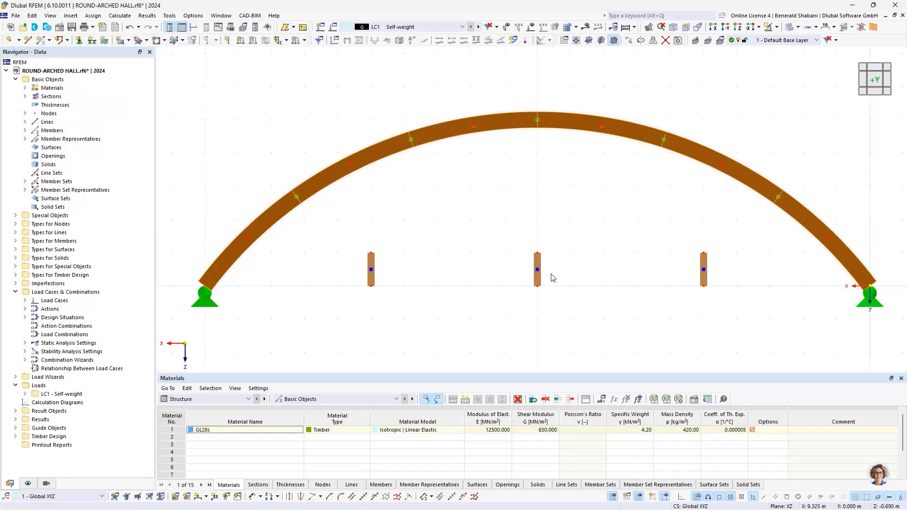
- Assign the existing nodal support to the base nodes of the three short vertical members, nodes 43, 45 and 47
{"action": "left_click", "coordinate": [79, 40]}
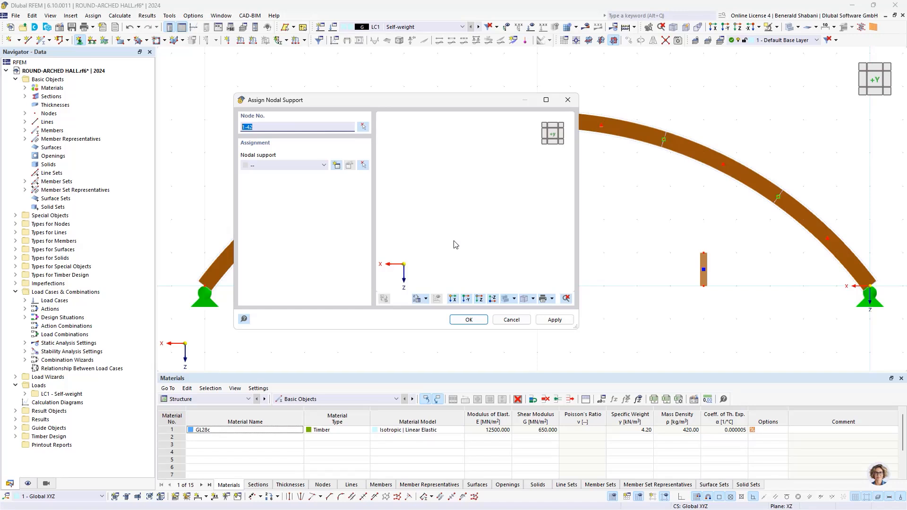
{"action": "key", "text": "Delete"}
{"action": "left_click", "coordinate": [363, 127]}
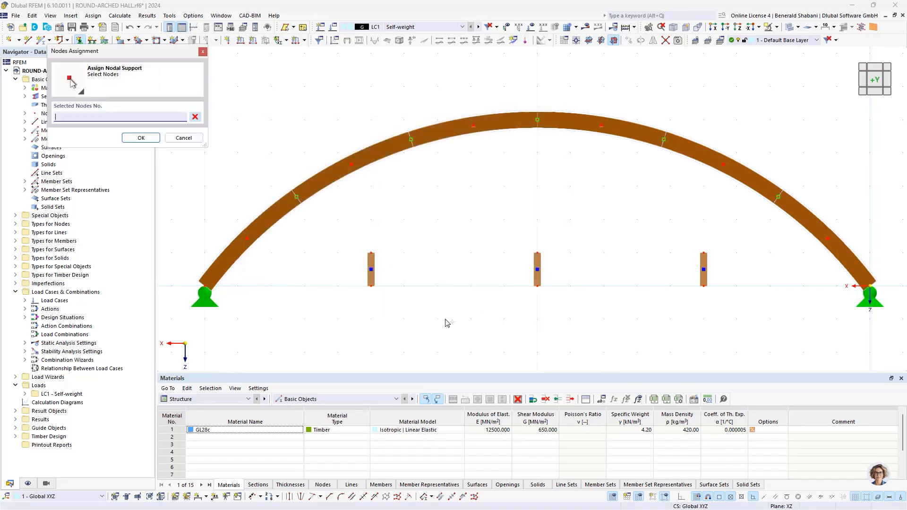
{"action": "left_click", "coordinate": [537, 285]}
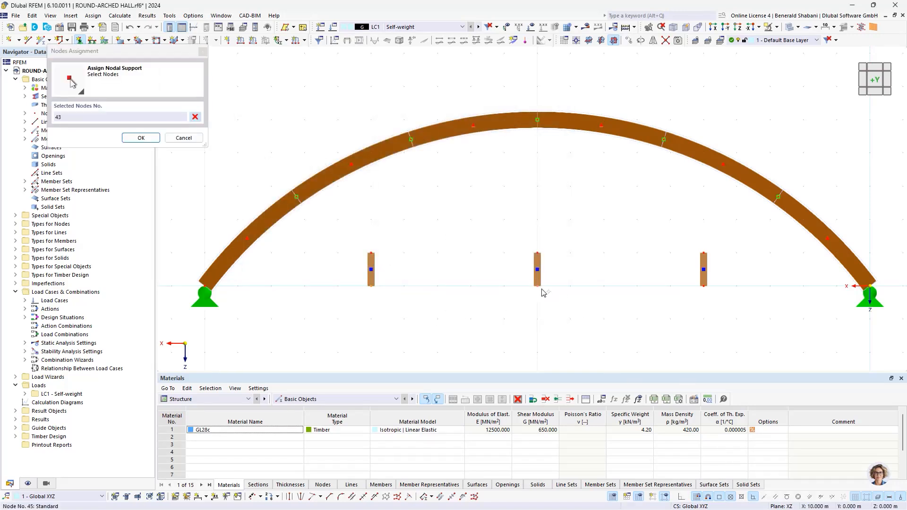
{"action": "left_click", "coordinate": [703, 285]}
{"action": "left_click", "coordinate": [703, 286]}
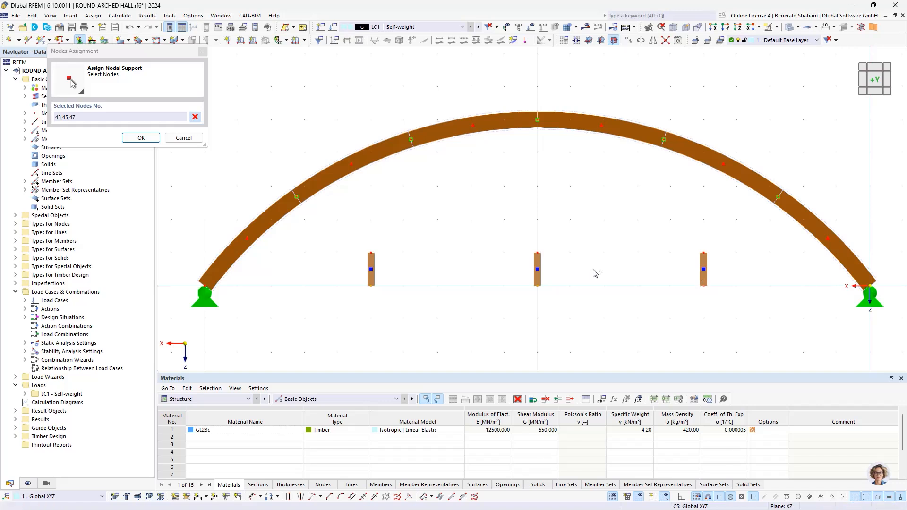
{"action": "left_click", "coordinate": [140, 139]}
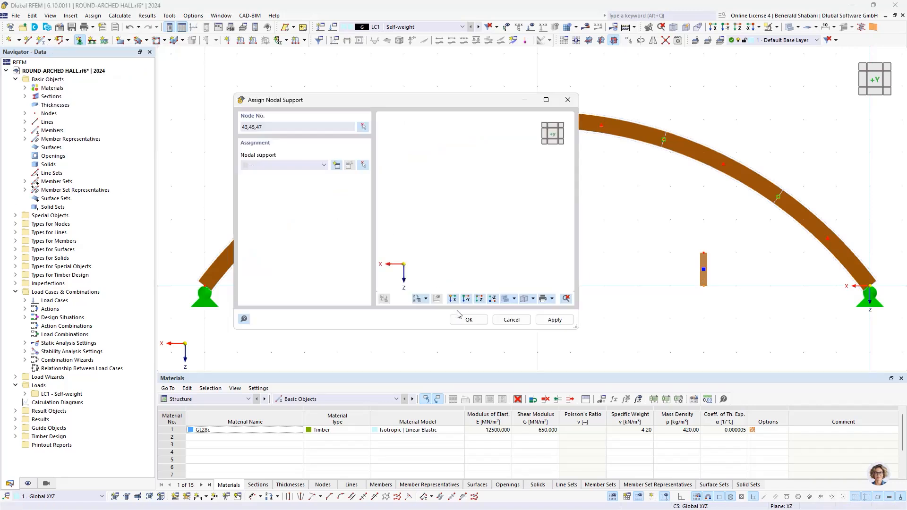
{"action": "left_click", "coordinate": [319, 164]}
{"action": "left_click", "coordinate": [303, 179]}
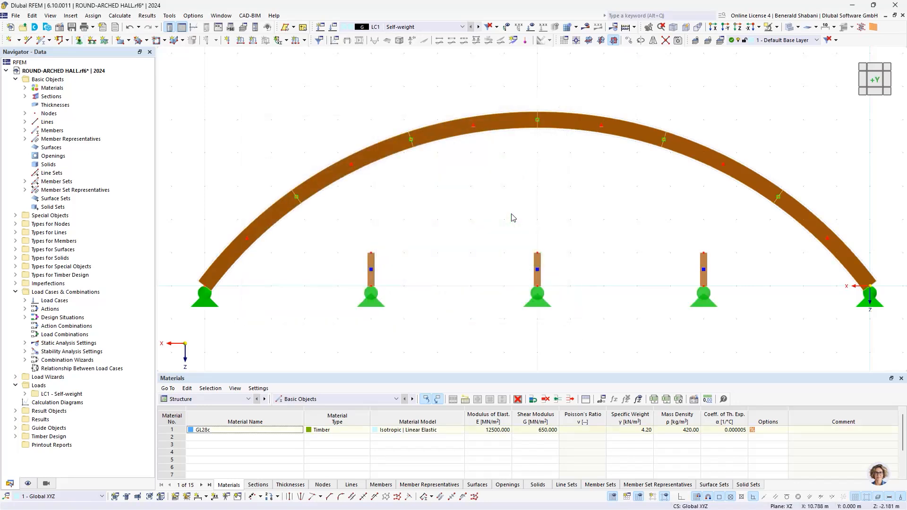
{"action": "scroll", "coordinate": [614, 234], "scroll_direction": "down", "scroll_amount": 2}
{"action": "scroll", "coordinate": [623, 237], "scroll_direction": "up", "scroll_amount": 2}
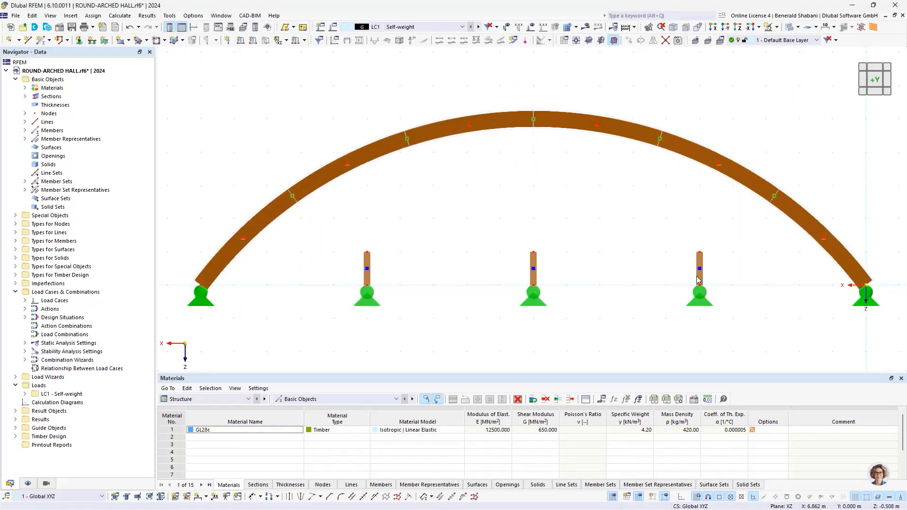
- Extend the three short vertical members on both sides to the next member or line
{"action": "left_click_drag", "start_coordinate": [750, 258], "coordinate": [312, 225]}
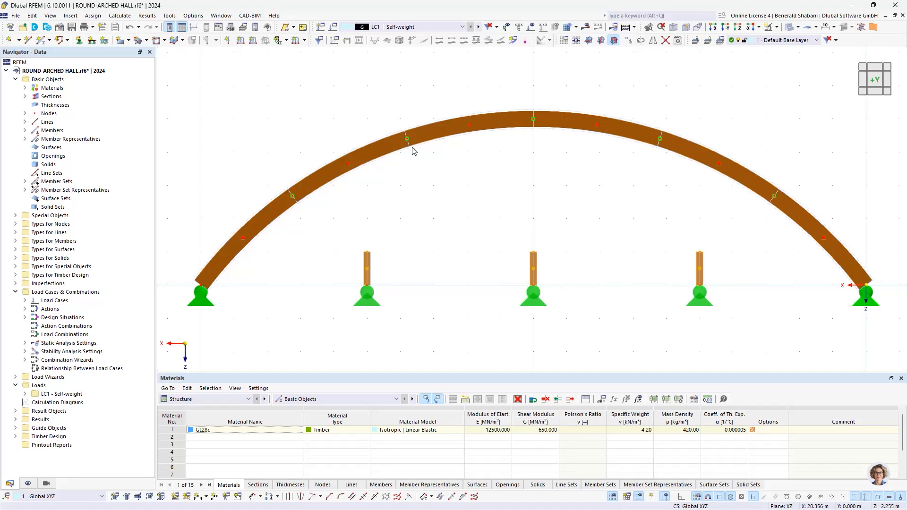
{"action": "left_click", "coordinate": [729, 253]}
{"action": "left_click_drag", "start_coordinate": [758, 235], "coordinate": [332, 283]}
{"action": "right_click", "coordinate": [367, 260]}
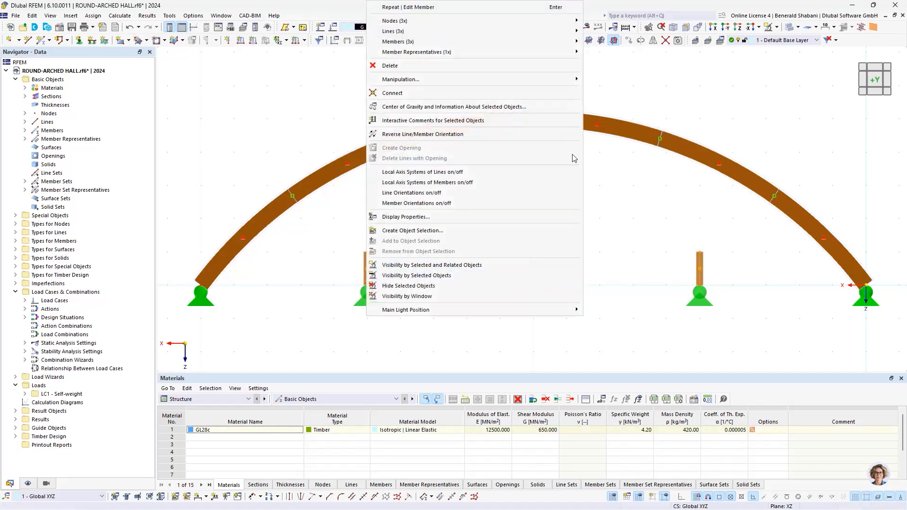
{"action": "mouse_move", "coordinate": [468, 44]}
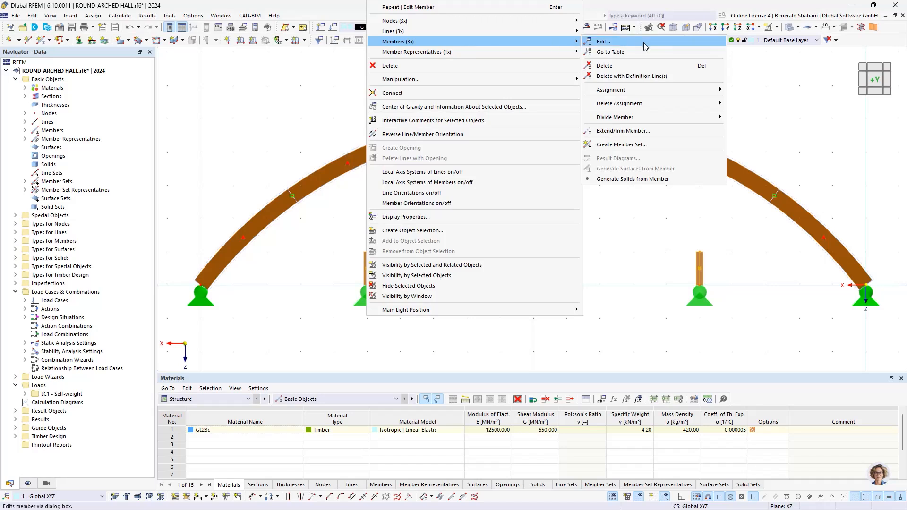
{"action": "left_click", "coordinate": [679, 132]}
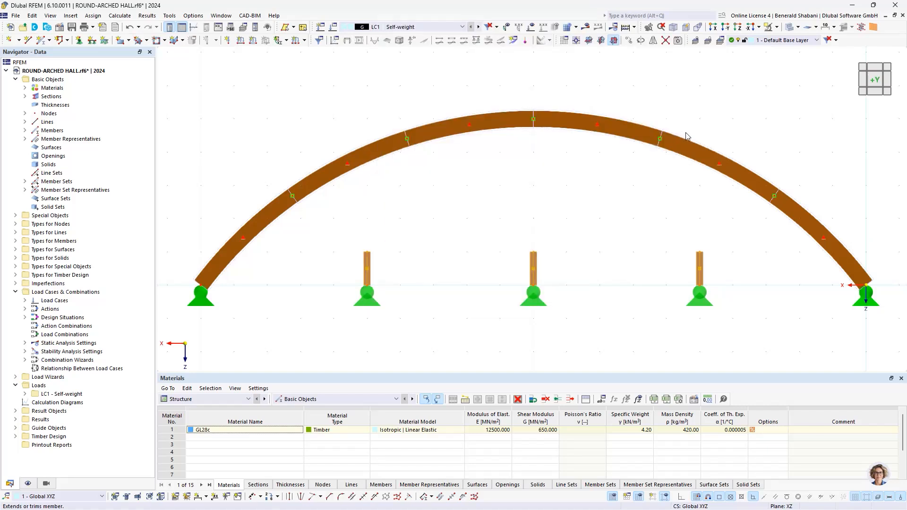
{"action": "left_click", "coordinate": [321, 183]}
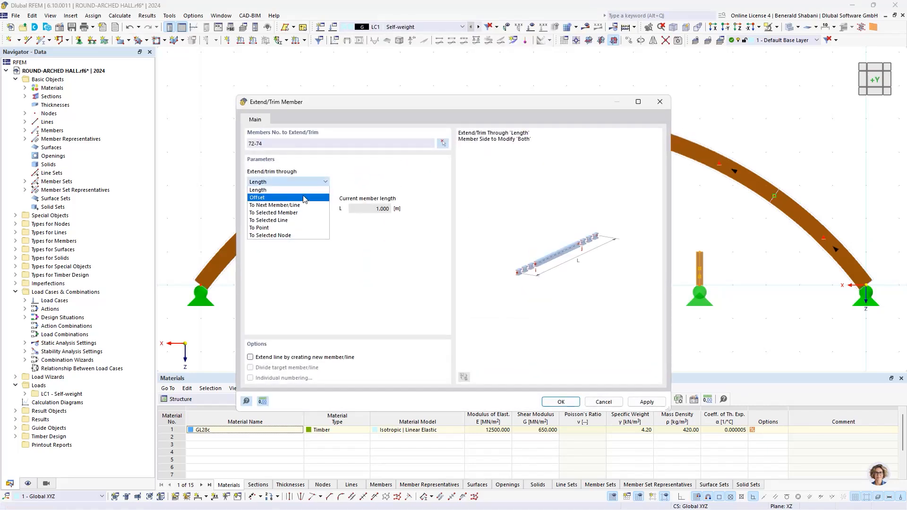
{"action": "left_click", "coordinate": [279, 198]}
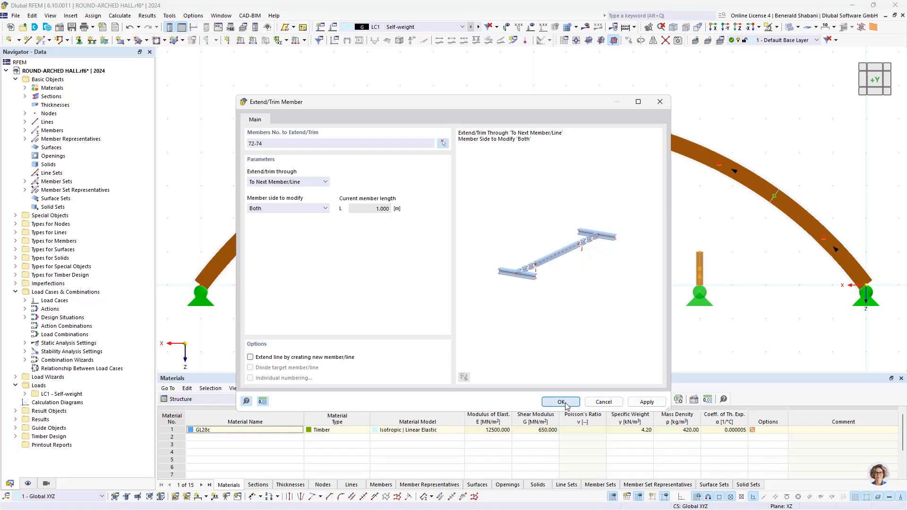
{"action": "left_click", "coordinate": [565, 404]}
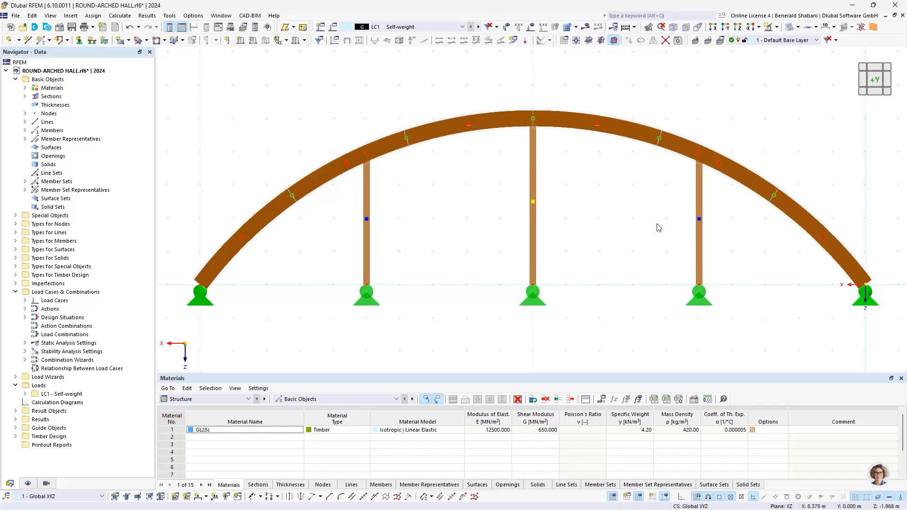
- Rotate the sections of the three gable columns by an angle of 90°
{"action": "left_click_drag", "start_coordinate": [758, 237], "coordinate": [340, 256]}
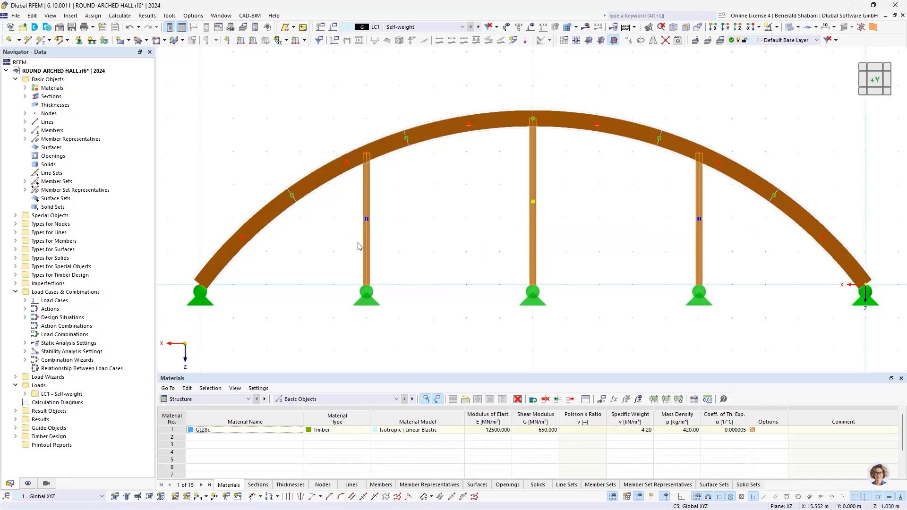
{"action": "right_click", "coordinate": [368, 240]}
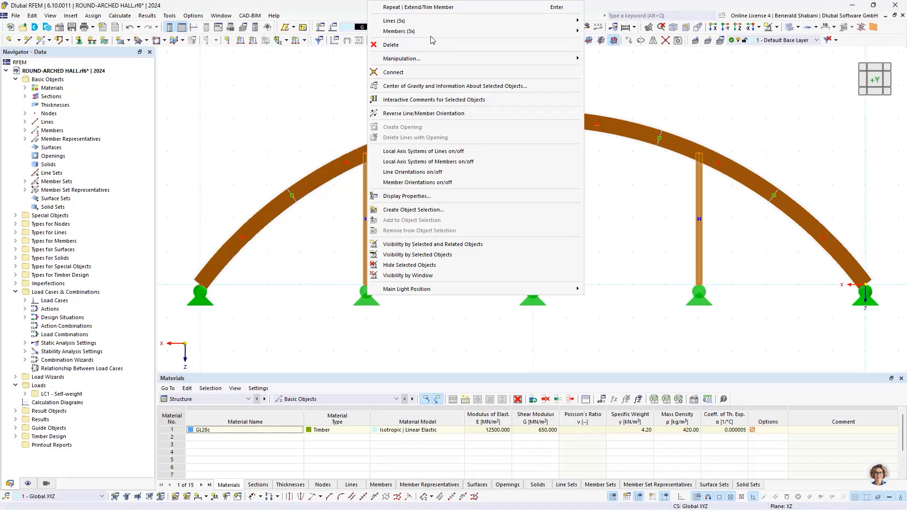
{"action": "mouse_move", "coordinate": [520, 31]}
{"action": "left_click", "coordinate": [609, 31]}
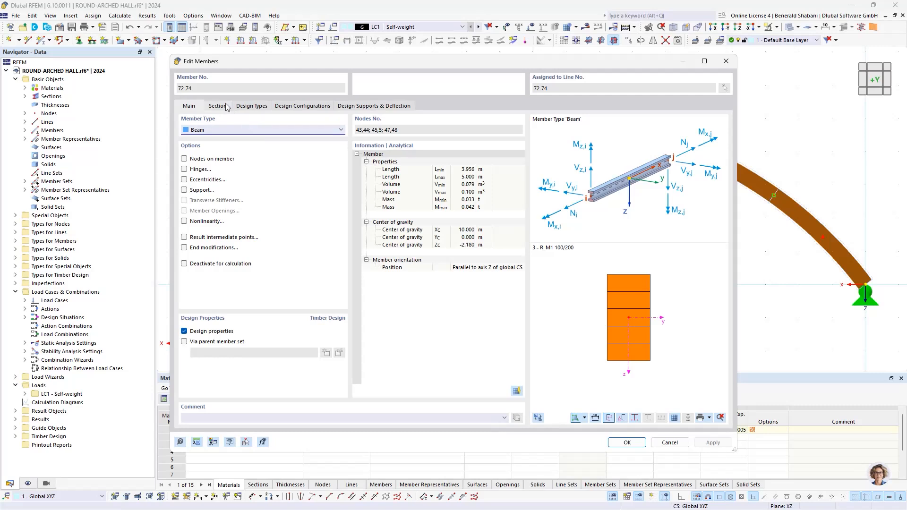
{"action": "left_click", "coordinate": [217, 106]}
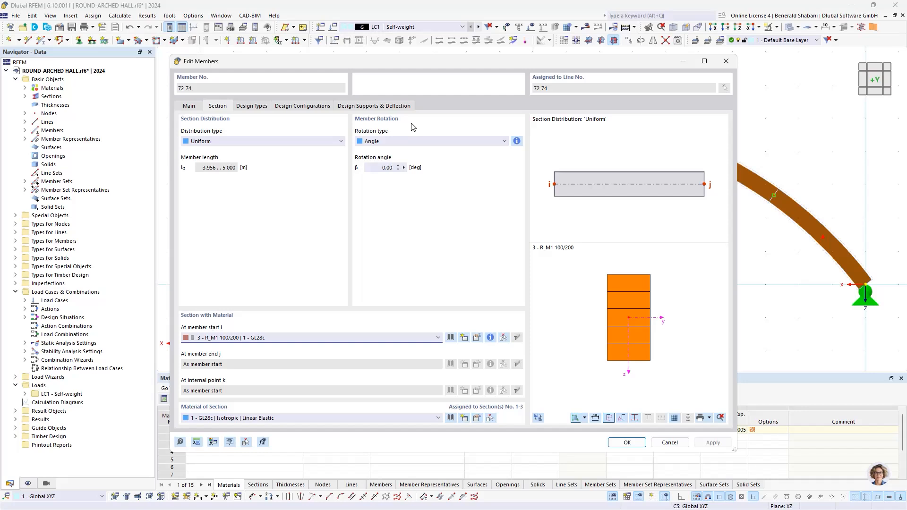
{"action": "left_click", "coordinate": [389, 168]}
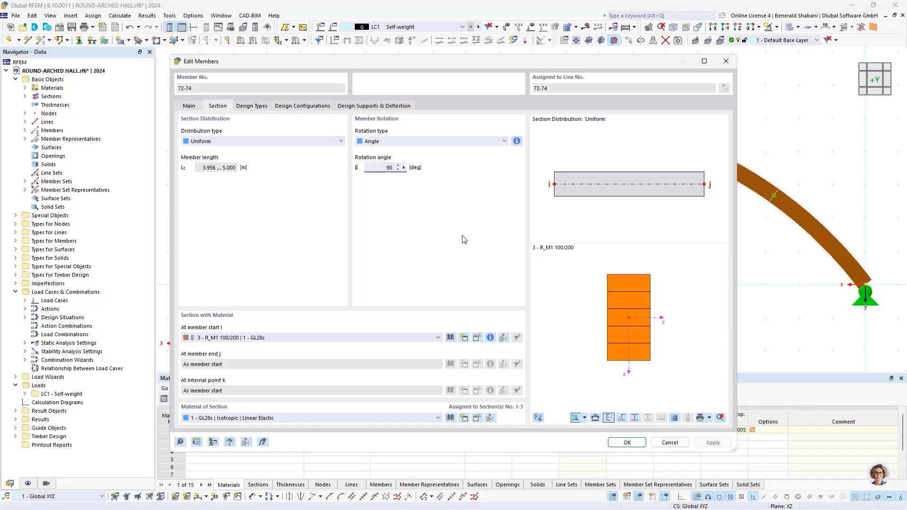
{"action": "left_click", "coordinate": [627, 445]}
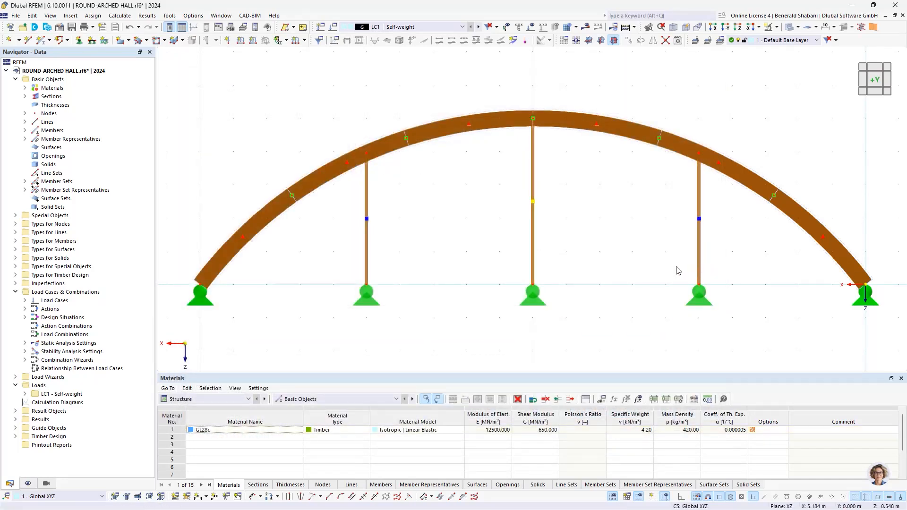
- Edit the three gable columns together and enable member hinges for them
{"action": "middle_click_drag", "start_coordinate": [678, 268], "coordinate": [674, 258], "text": "ctrl"}
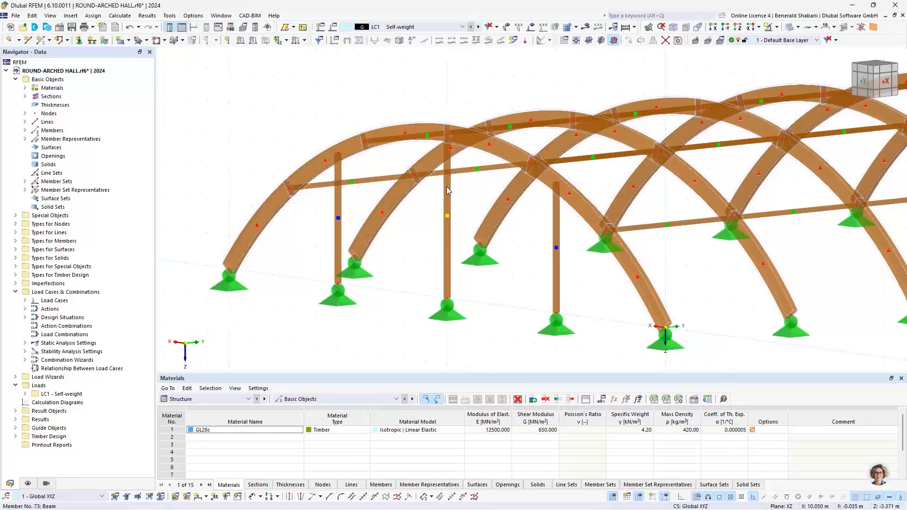
{"action": "scroll", "coordinate": [425, 229], "scroll_direction": "up", "scroll_amount": 3}
{"action": "scroll", "coordinate": [438, 231], "scroll_direction": "down", "scroll_amount": 2}
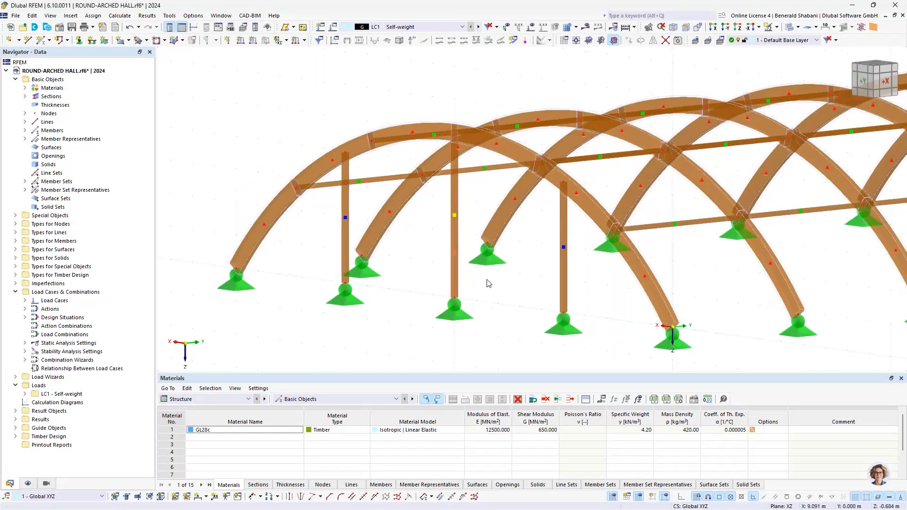
{"action": "middle_click_drag", "start_coordinate": [489, 283], "coordinate": [540, 284], "text": "ctrl"}
{"action": "scroll", "coordinate": [659, 278], "scroll_direction": "down", "scroll_amount": 2}
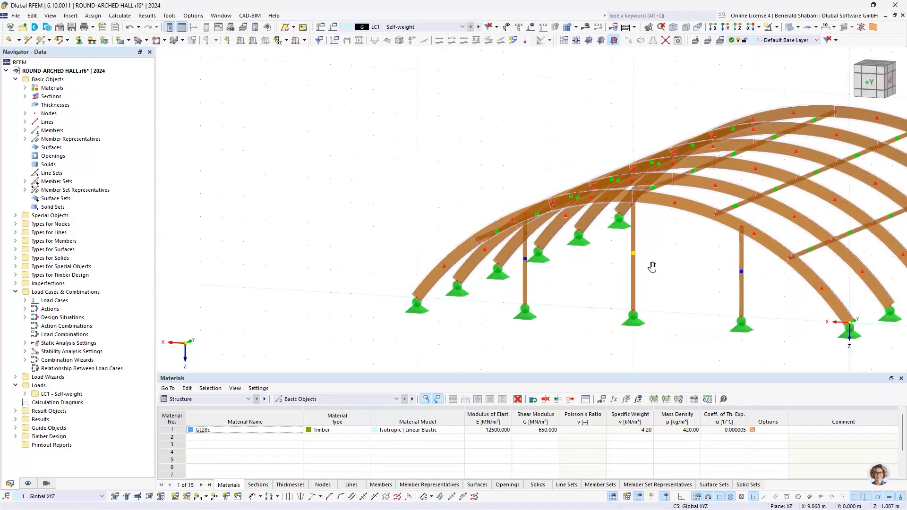
{"action": "middle_click_drag", "start_coordinate": [652, 264], "coordinate": [503, 245], "text": "ctrl"}
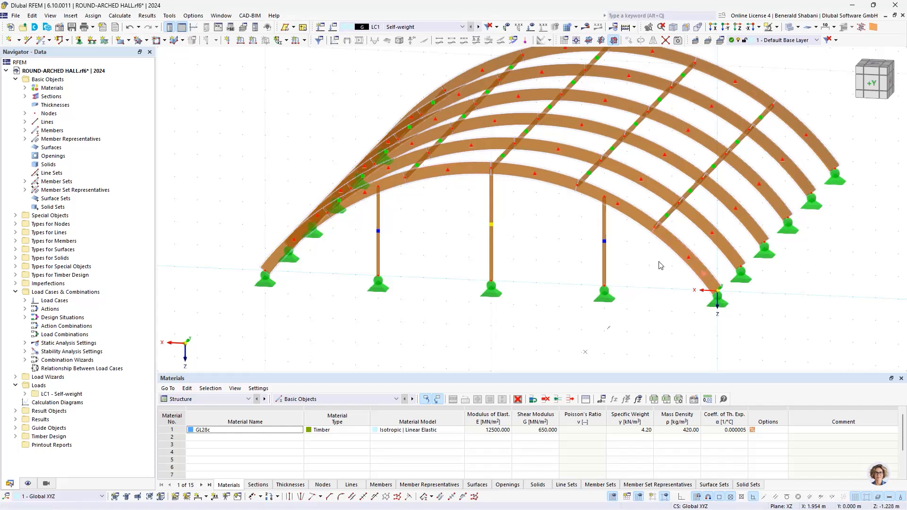
{"action": "left_click_drag", "start_coordinate": [648, 261], "coordinate": [352, 239]}
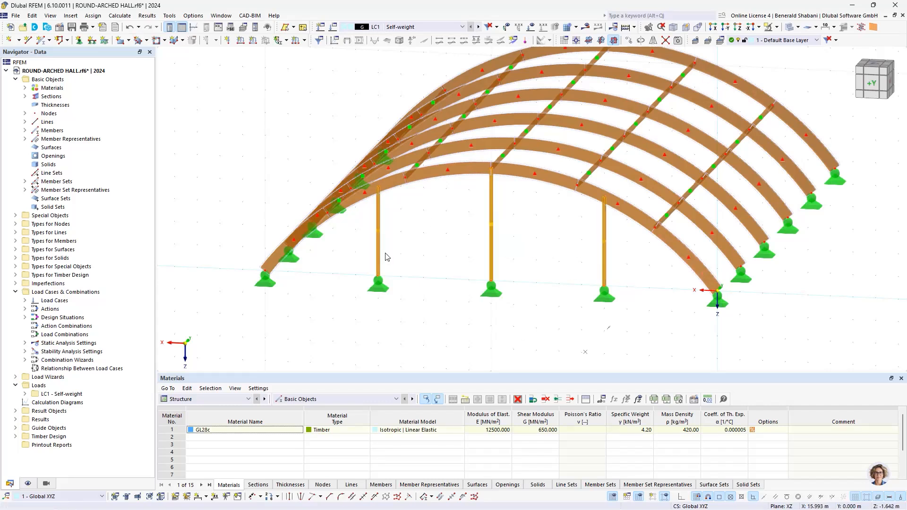
{"action": "right_click", "coordinate": [378, 243]}
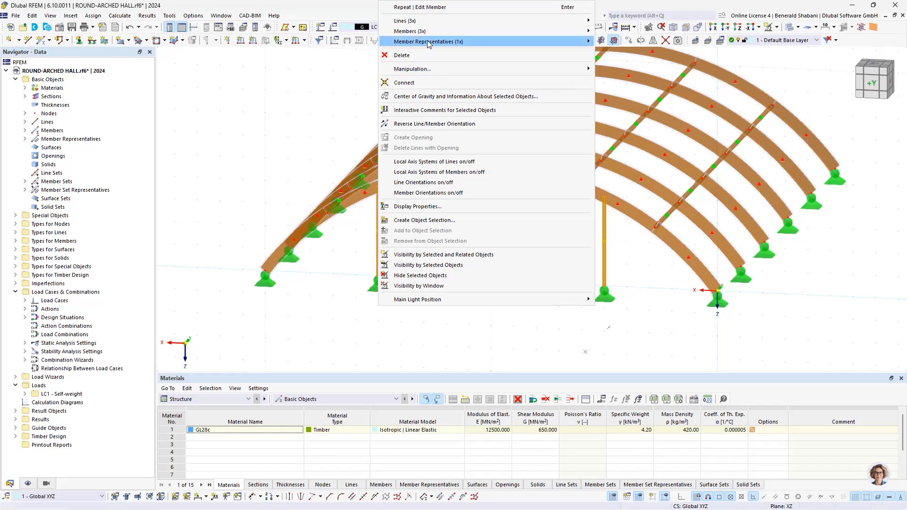
{"action": "mouse_move", "coordinate": [426, 40]}
{"action": "left_click", "coordinate": [624, 33]}
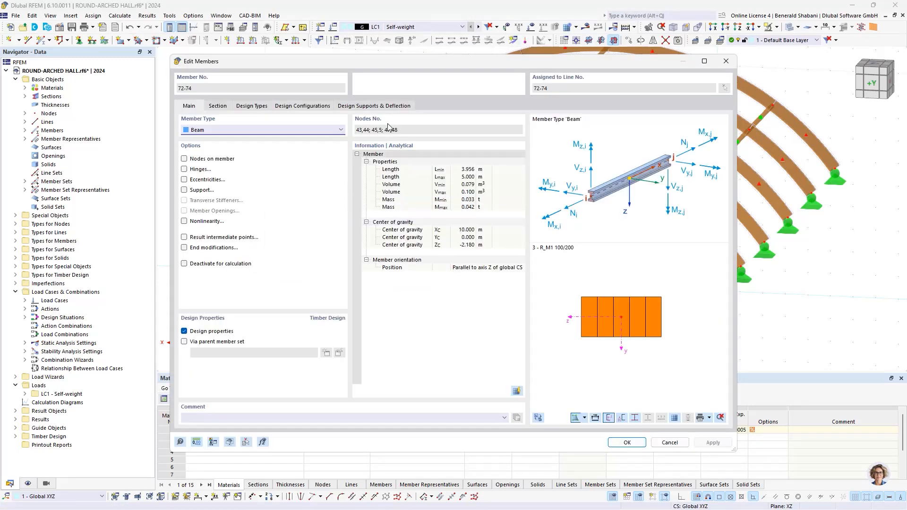
{"action": "left_click", "coordinate": [188, 170]}
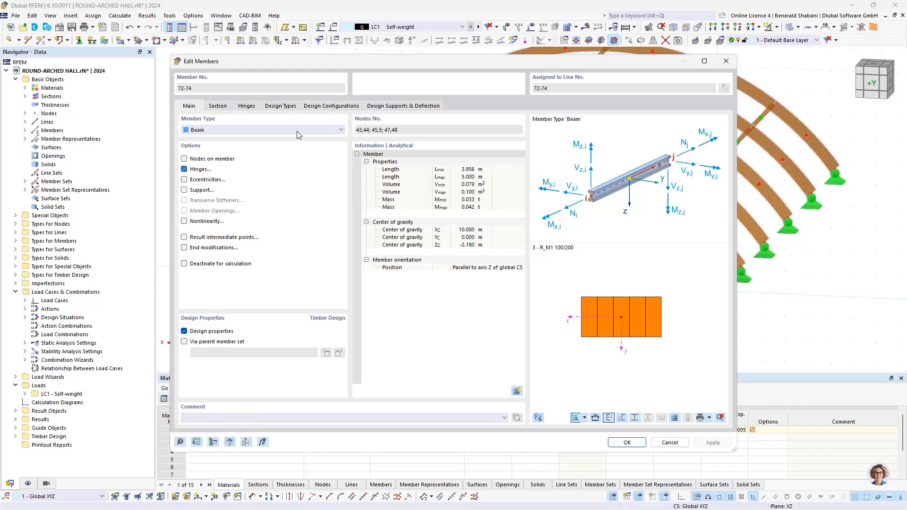
{"action": "left_click", "coordinate": [245, 106]}
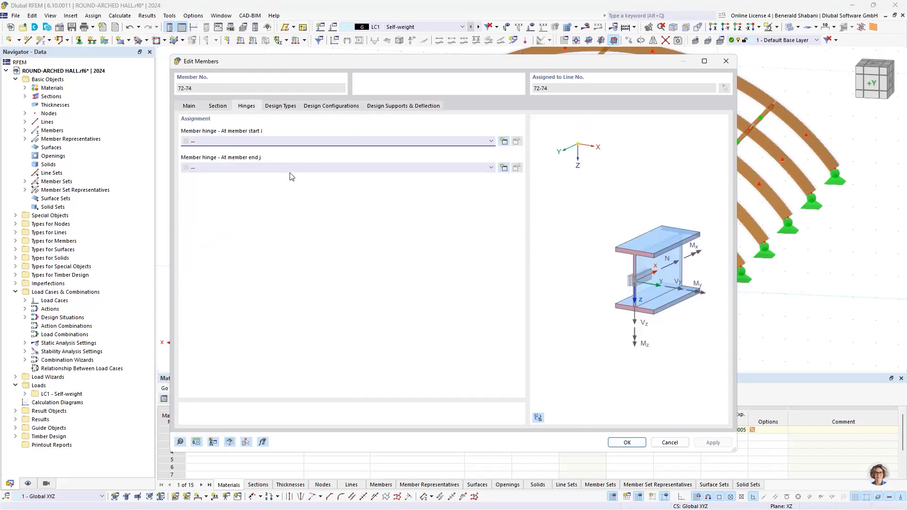
- Create a Local xyz member hinge releasing ux, φy and φz, and assign it to the gable columns' end j
{"action": "left_click", "coordinate": [358, 168]}
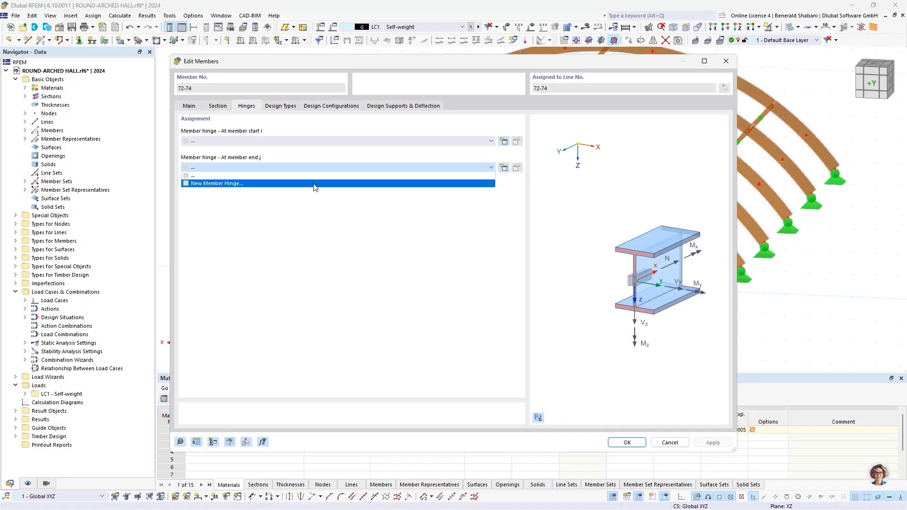
{"action": "left_click", "coordinate": [260, 184]}
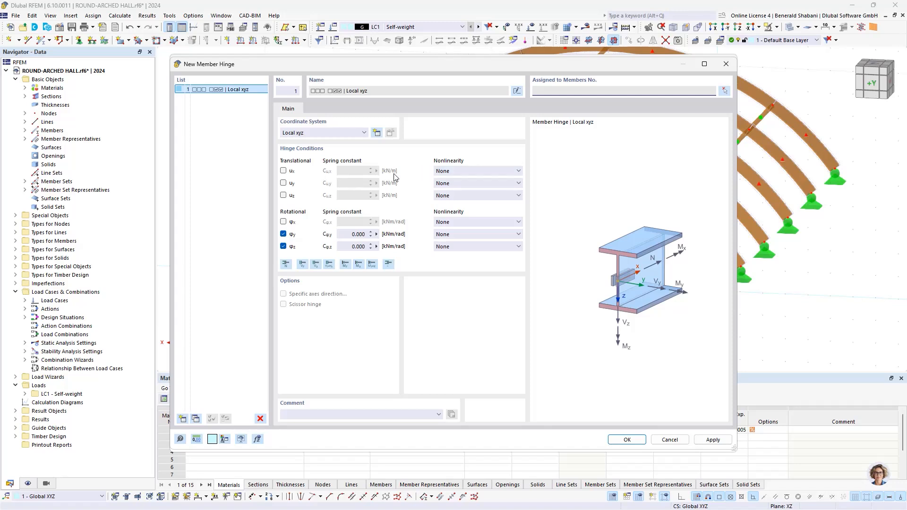
{"action": "left_click", "coordinate": [283, 170]}
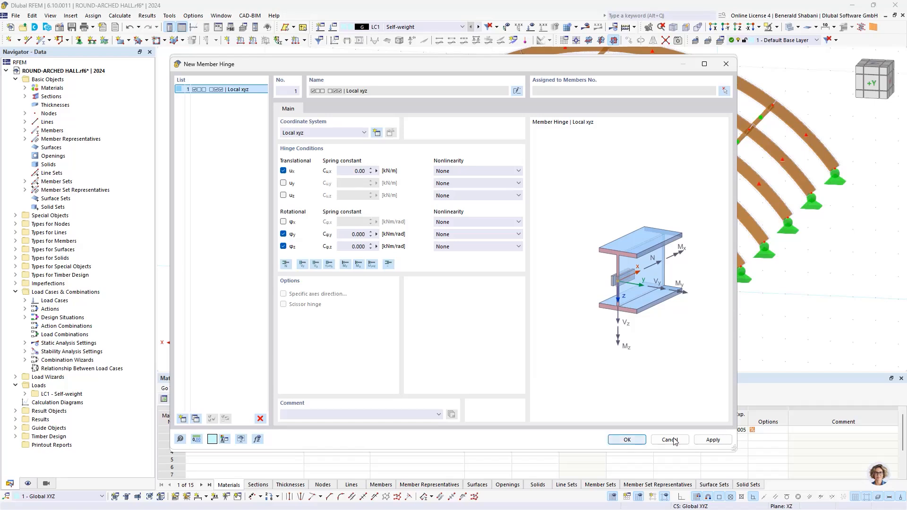
{"action": "left_click", "coordinate": [626, 440]}
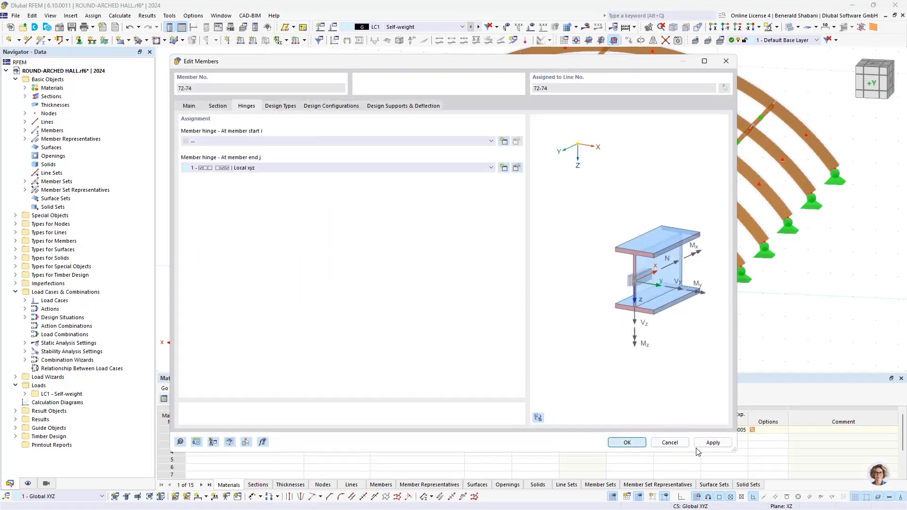
{"action": "key", "text": "Return"}
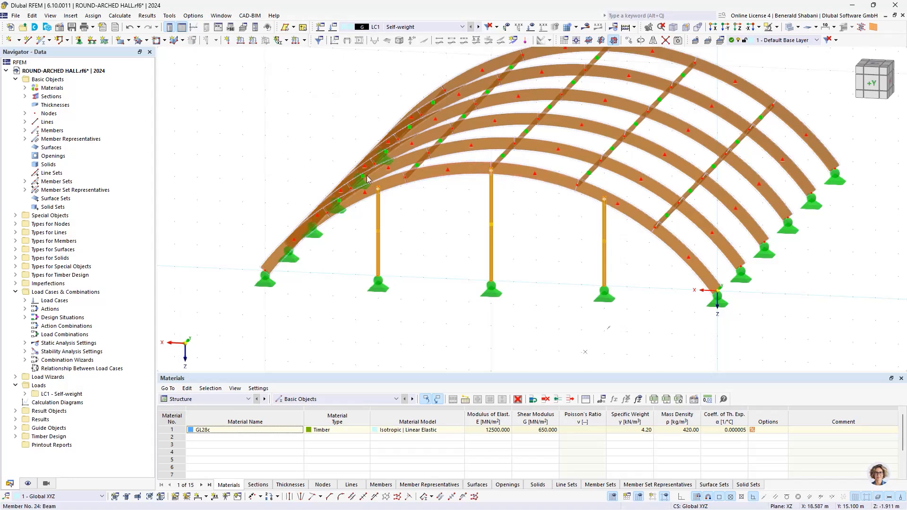
- Select the three gable columns with their supports and set up a one-step copy of them
{"action": "scroll", "coordinate": [402, 183], "scroll_direction": "up", "scroll_amount": 5}
{"action": "scroll", "coordinate": [614, 155], "scroll_direction": "down", "scroll_amount": 3}
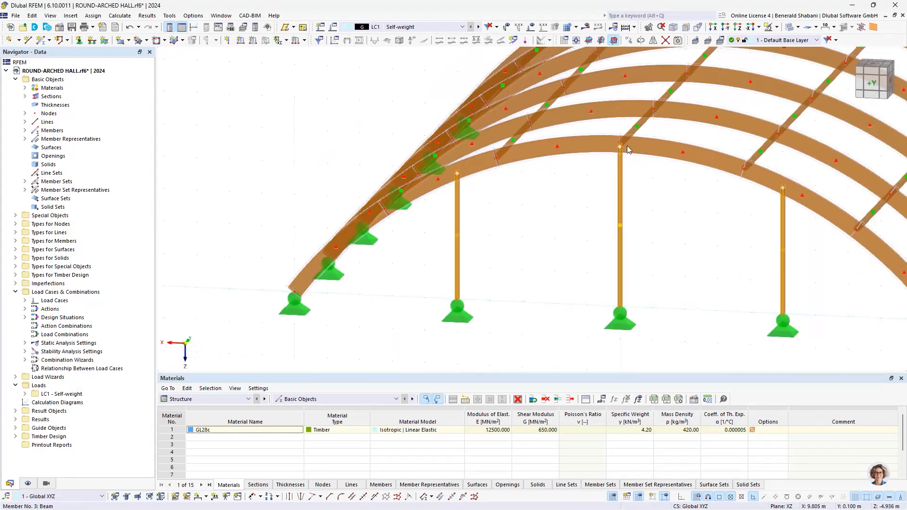
{"action": "scroll", "coordinate": [762, 199], "scroll_direction": "down", "scroll_amount": 3}
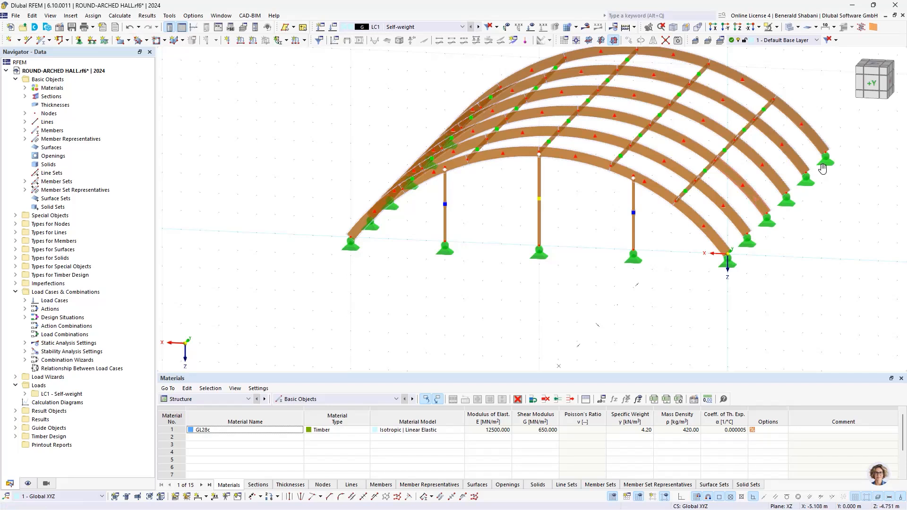
{"action": "middle_click_drag", "start_coordinate": [825, 174], "coordinate": [795, 171]}
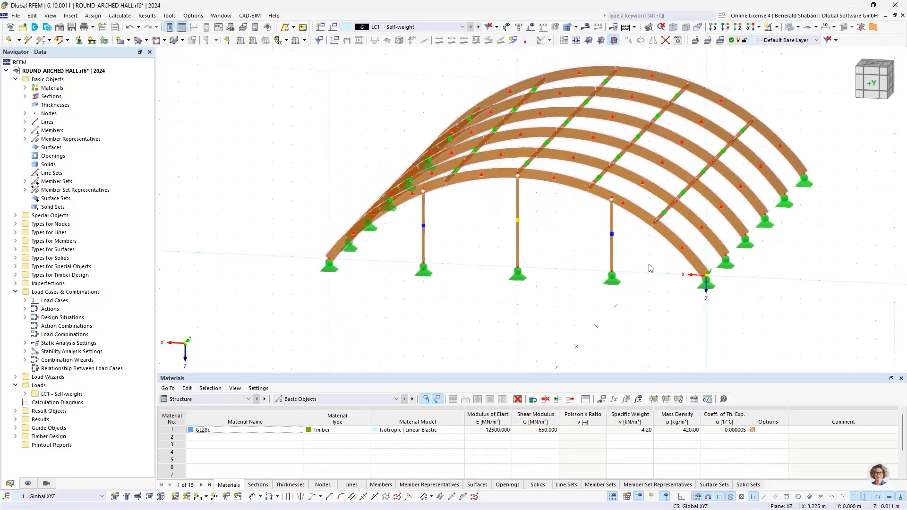
{"action": "scroll", "coordinate": [652, 312], "scroll_direction": "down", "scroll_amount": 1}
{"action": "left_click_drag", "start_coordinate": [649, 319], "coordinate": [437, 247]}
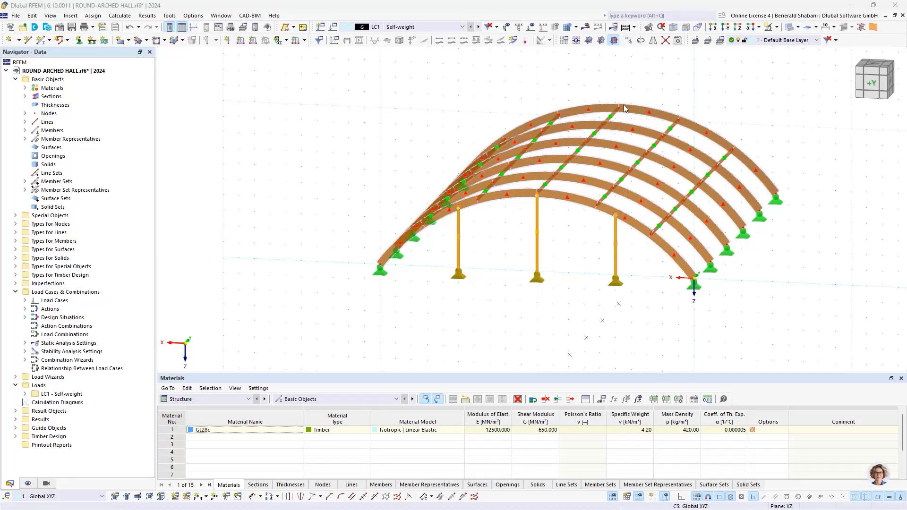
{"action": "left_click", "coordinate": [628, 40]}
{"action": "left_click_drag", "start_coordinate": [406, 134], "coordinate": [401, 129]}
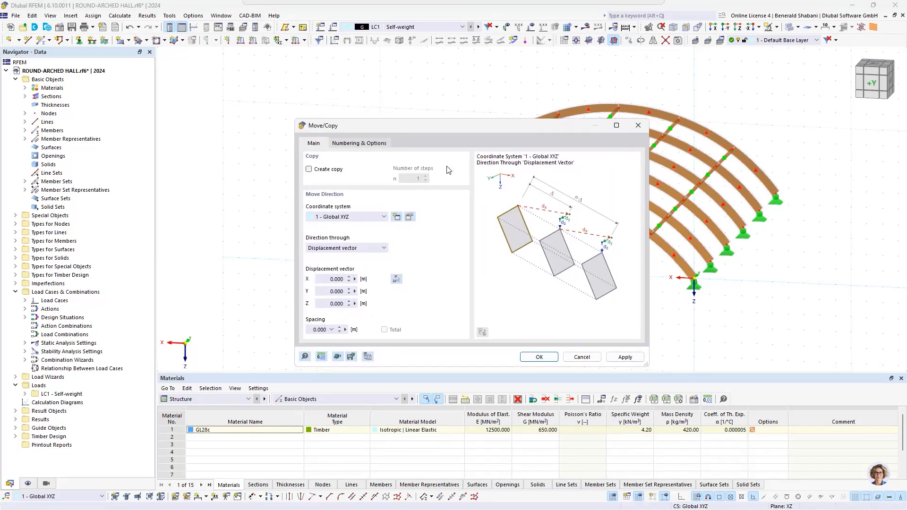
{"action": "left_click", "coordinate": [310, 170]}
{"action": "left_click", "coordinate": [418, 179]}
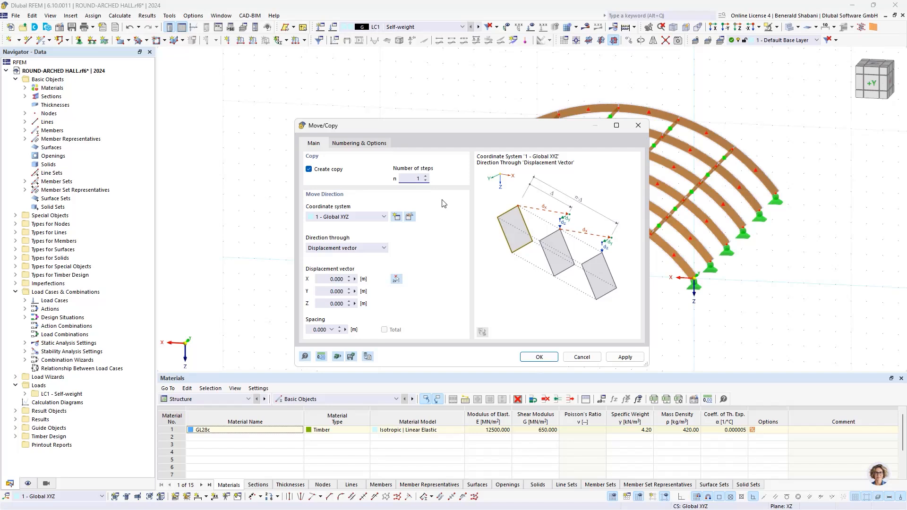
{"action": "left_click", "coordinate": [382, 145]}
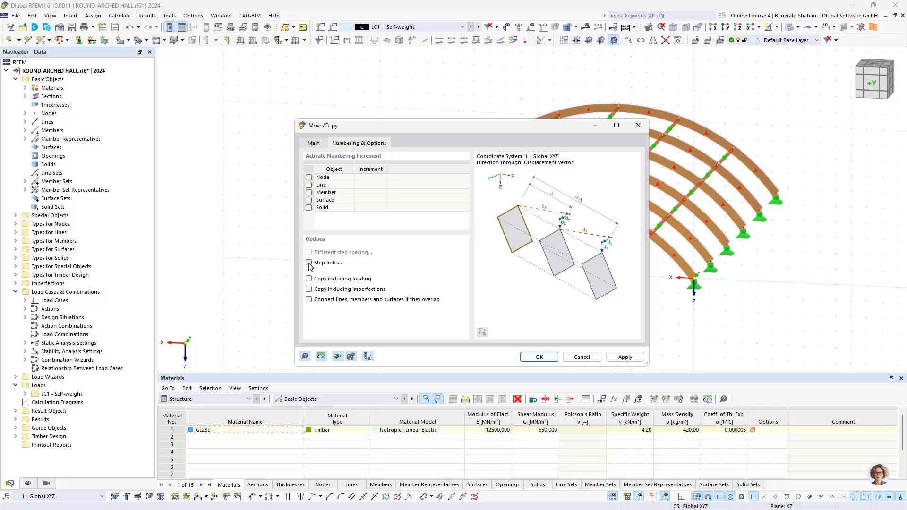
{"action": "left_click", "coordinate": [313, 144]}
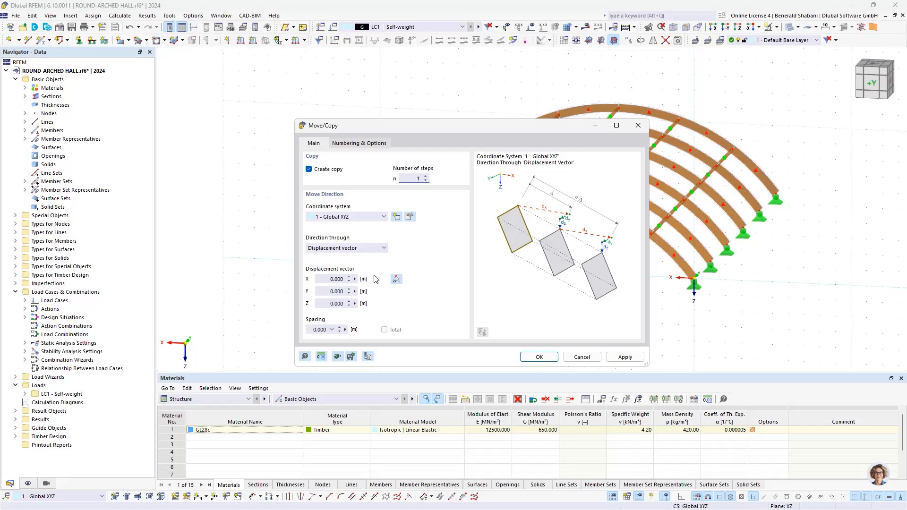
- Copy the gable columns to the far end arch by a 25 m Y displacement picked between the arches' corresponding base nodes
{"action": "left_click", "coordinate": [396, 280]}
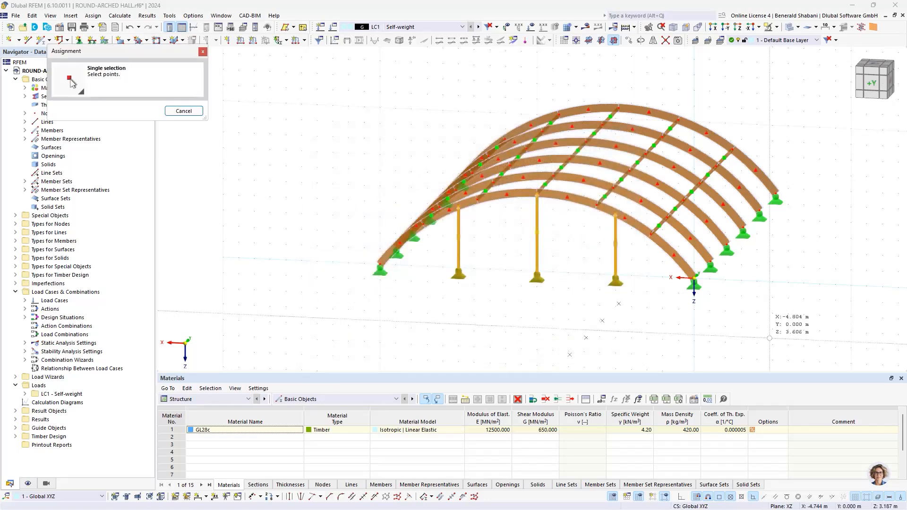
{"action": "middle_click_drag", "start_coordinate": [764, 282], "coordinate": [718, 285], "text": "ctrl"}
{"action": "scroll", "coordinate": [717, 284], "scroll_direction": "up", "scroll_amount": 2}
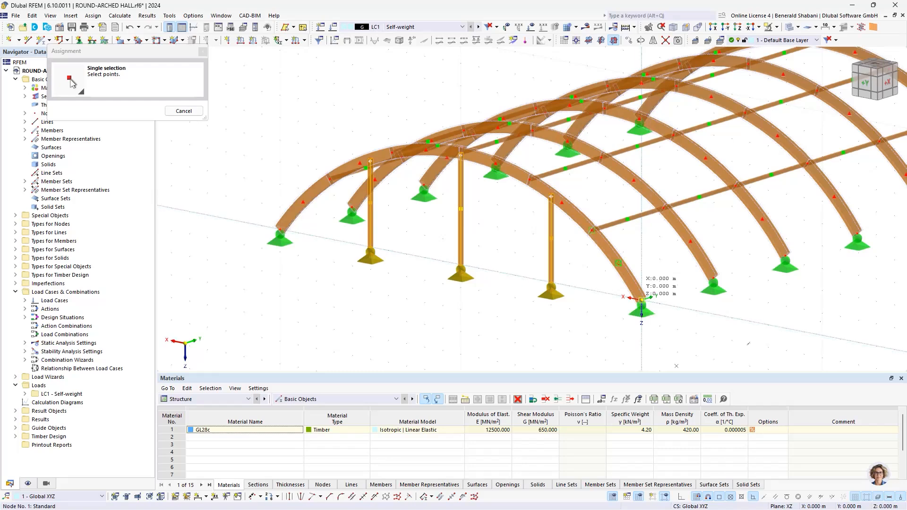
{"action": "scroll", "coordinate": [753, 282], "scroll_direction": "down", "scroll_amount": 1}
{"action": "scroll", "coordinate": [753, 282], "scroll_direction": "down", "scroll_amount": 2}
{"action": "scroll", "coordinate": [699, 254], "scroll_direction": "up", "scroll_amount": 6}
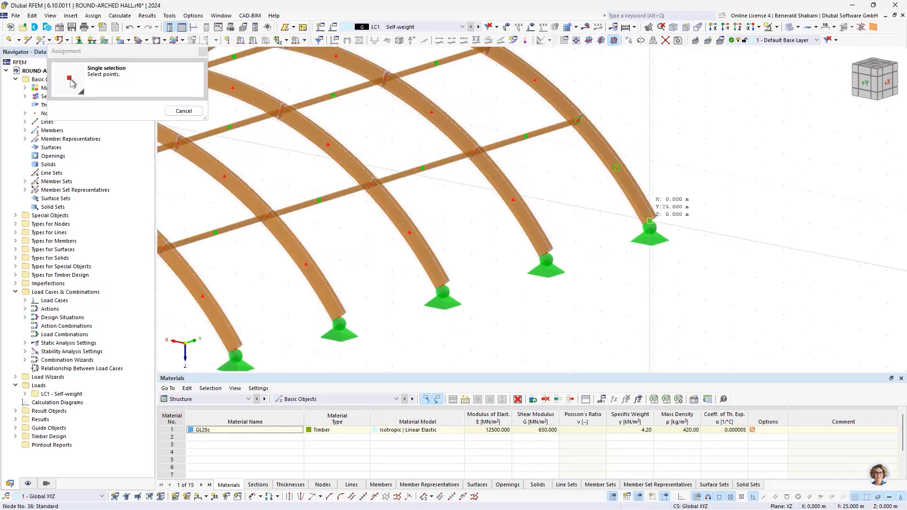
{"action": "left_click", "coordinate": [650, 220]}
{"action": "left_click_drag", "start_coordinate": [410, 141], "coordinate": [404, 144]}
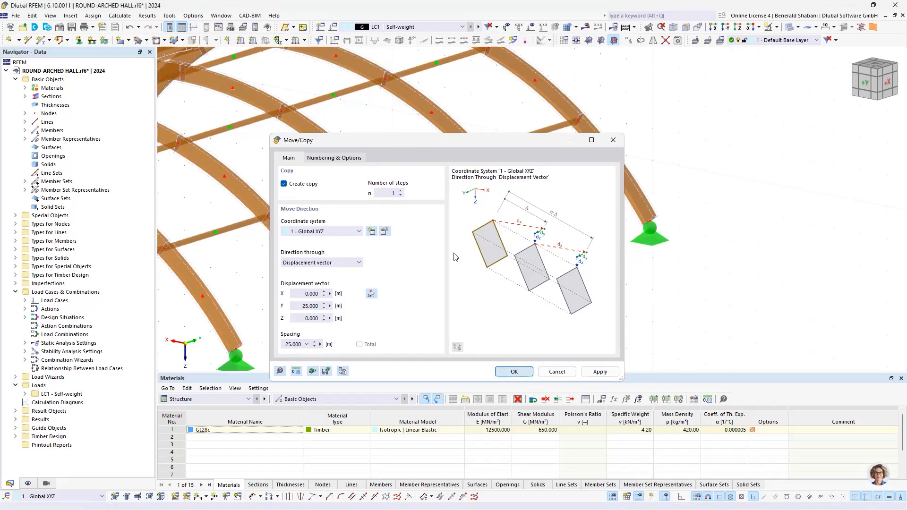
{"action": "key", "text": "Return"}
{"action": "scroll", "coordinate": [563, 194], "scroll_direction": "down", "scroll_amount": 5}
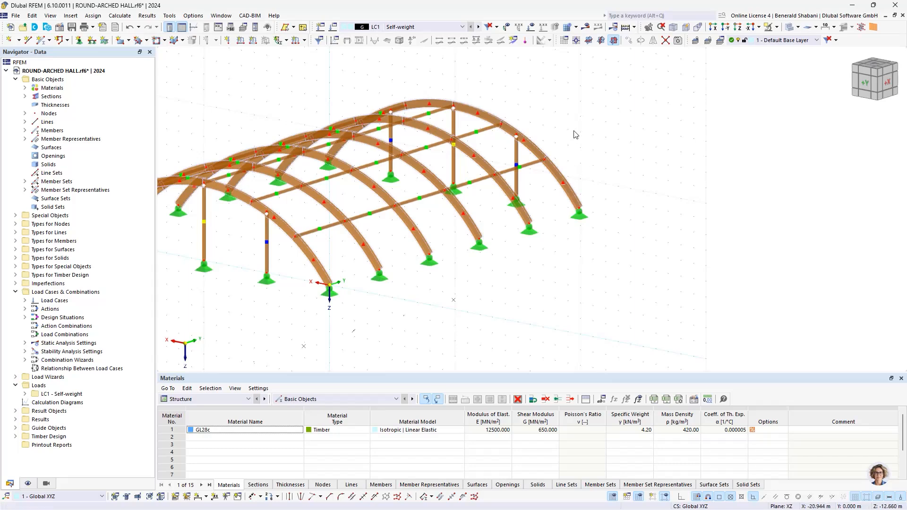
- Examine the gable columns at both ends and the purlin connections from several sides of the hall
{"action": "middle_click_drag", "start_coordinate": [584, 148], "coordinate": [689, 174]}
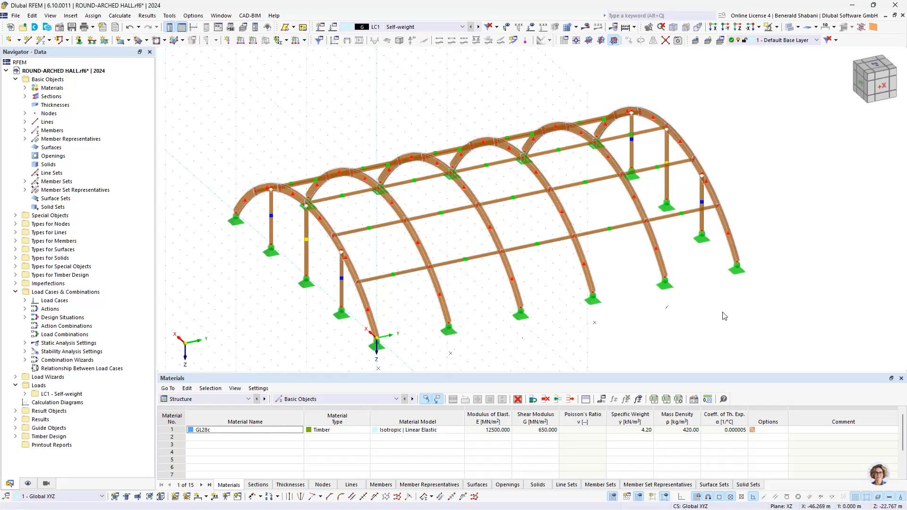
{"action": "scroll", "coordinate": [694, 160], "scroll_direction": "up", "scroll_amount": 4}
{"action": "scroll", "coordinate": [654, 124], "scroll_direction": "down", "scroll_amount": 3}
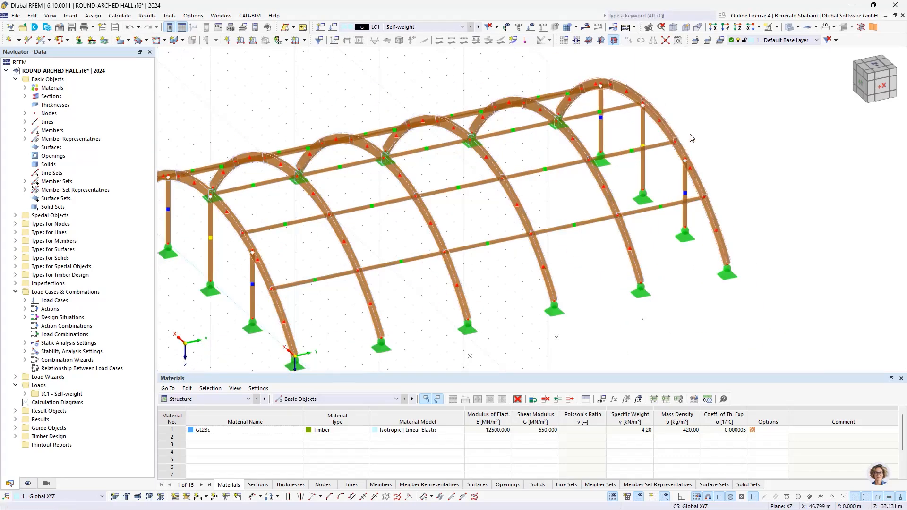
{"action": "middle_click_drag", "start_coordinate": [690, 138], "coordinate": [523, 123], "text": "ctrl"}
{"action": "middle_click_drag", "start_coordinate": [525, 100], "coordinate": [725, 127]}
{"action": "scroll", "coordinate": [458, 119], "scroll_direction": "up", "scroll_amount": 1}
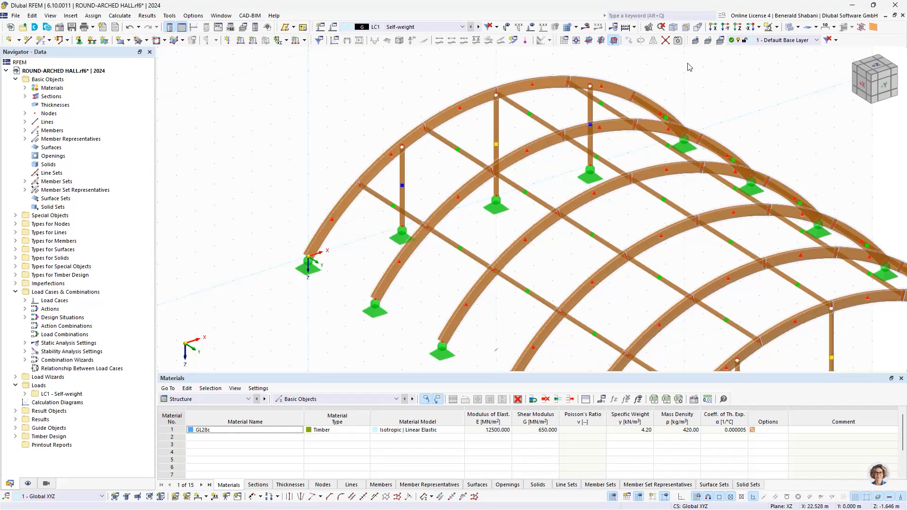
{"action": "scroll", "coordinate": [579, 107], "scroll_direction": "up", "scroll_amount": 1}
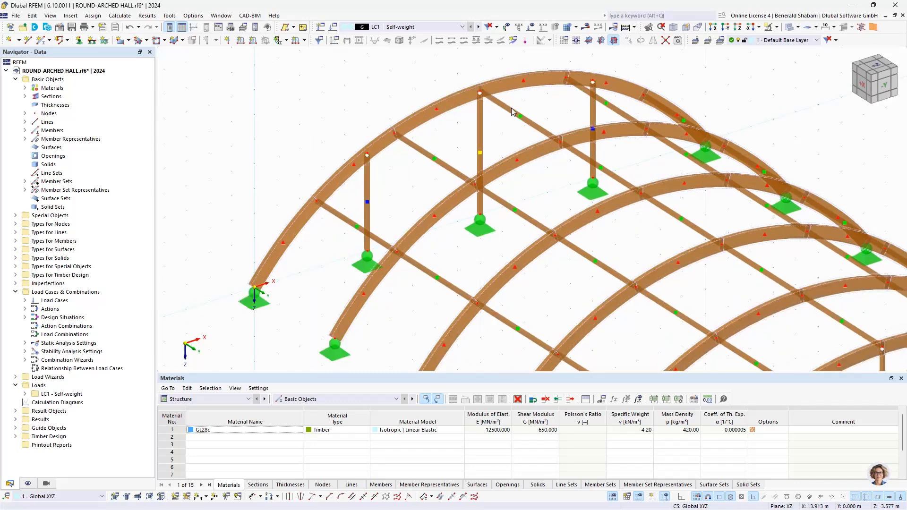
{"action": "scroll", "coordinate": [512, 111], "scroll_direction": "down", "scroll_amount": 3}
{"action": "scroll", "coordinate": [466, 160], "scroll_direction": "up", "scroll_amount": 3}
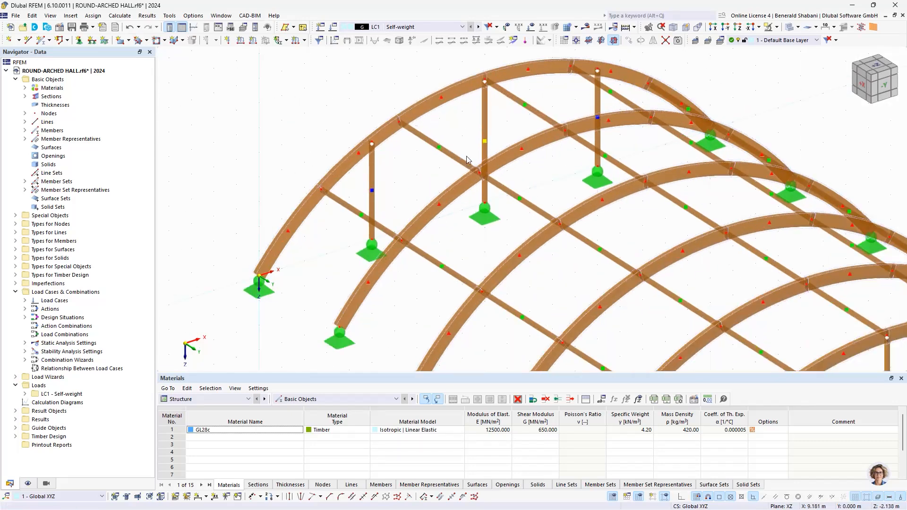
{"action": "scroll", "coordinate": [466, 135], "scroll_direction": "down", "scroll_amount": 2}
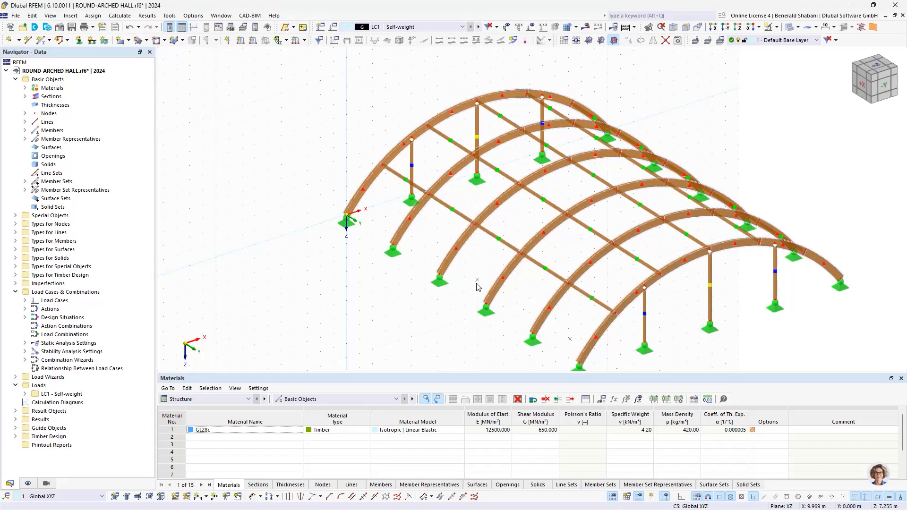
- Switch the display of the lines' center points off and back on
{"action": "left_click", "coordinate": [28, 484]}
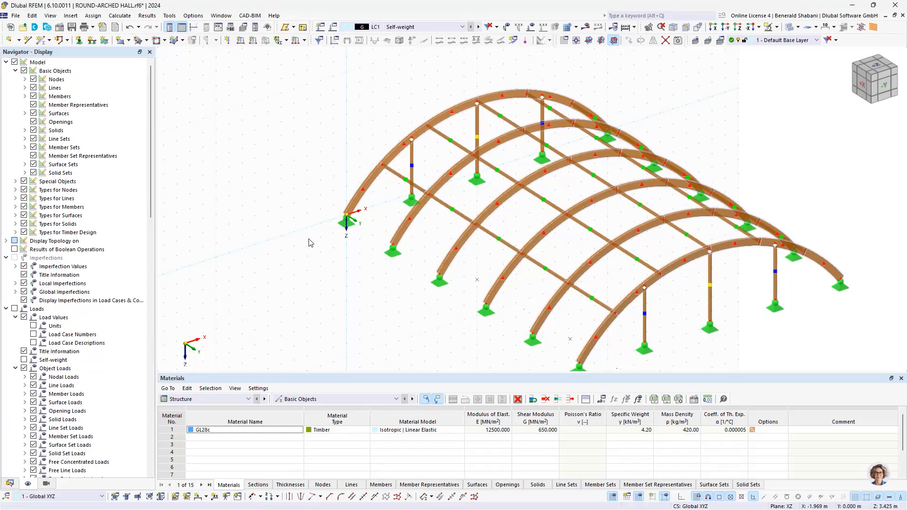
{"action": "left_click", "coordinate": [25, 88]}
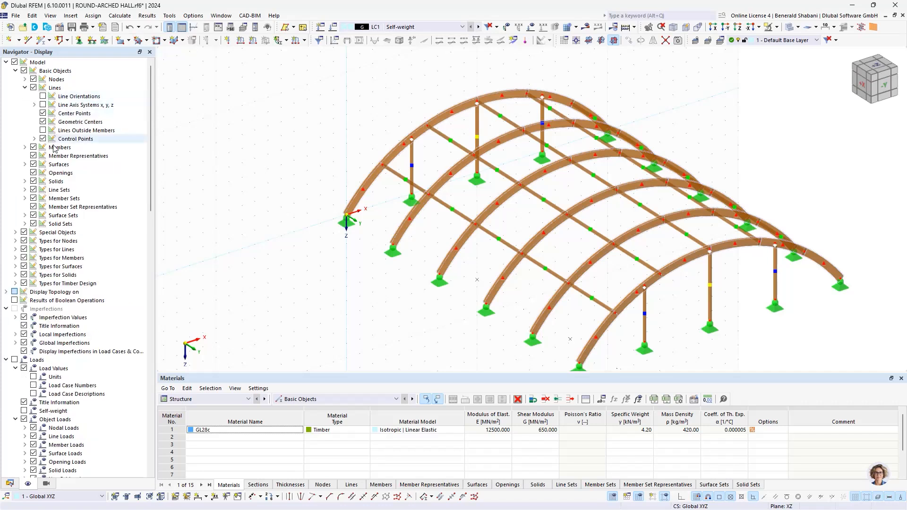
{"action": "left_click", "coordinate": [43, 114]}
{"action": "left_click", "coordinate": [43, 114]}
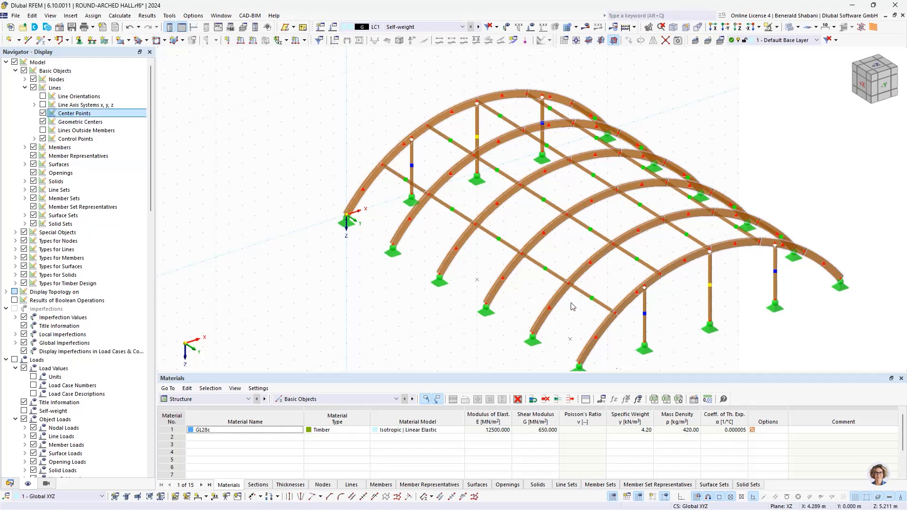
- Place a new node at the center point of the arch at the origin, at X 10, Y 0 and Z 7.5 m
{"action": "scroll", "coordinate": [478, 284], "scroll_direction": "up", "scroll_amount": 3}
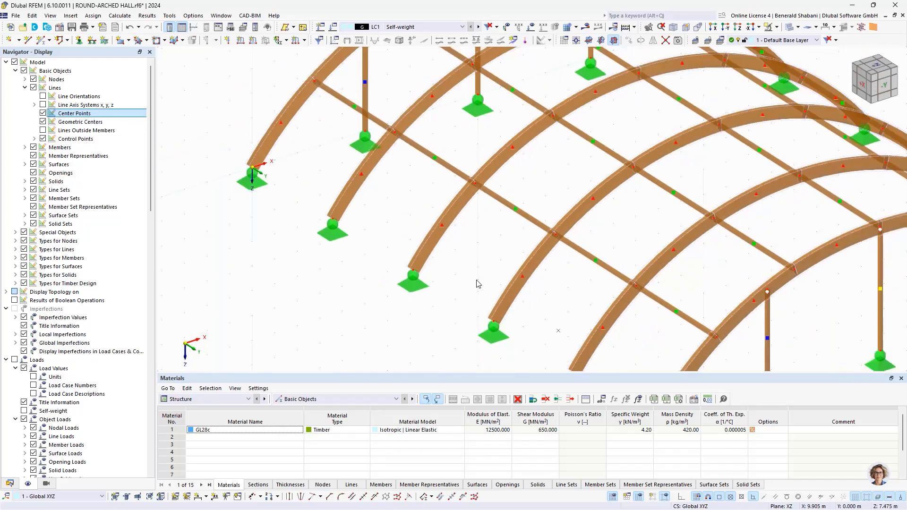
{"action": "scroll", "coordinate": [482, 284], "scroll_direction": "down", "scroll_amount": 2}
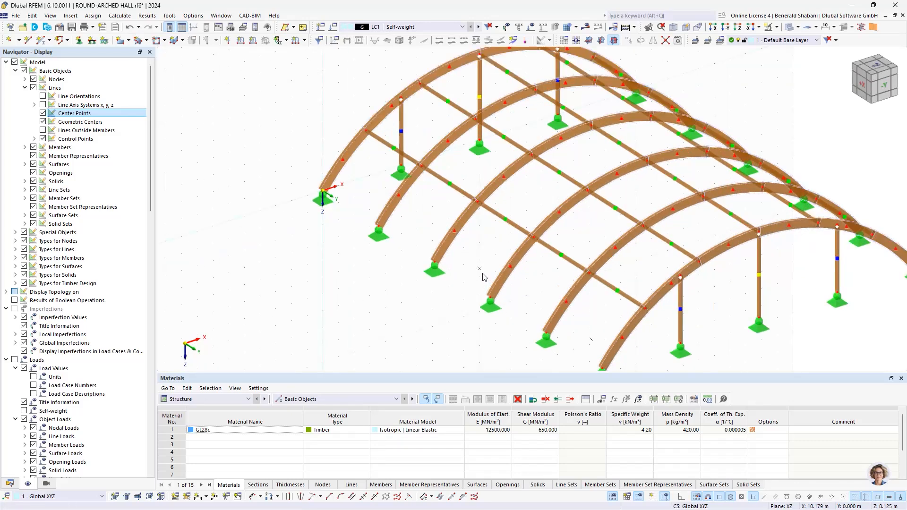
{"action": "left_click", "coordinate": [9, 40]}
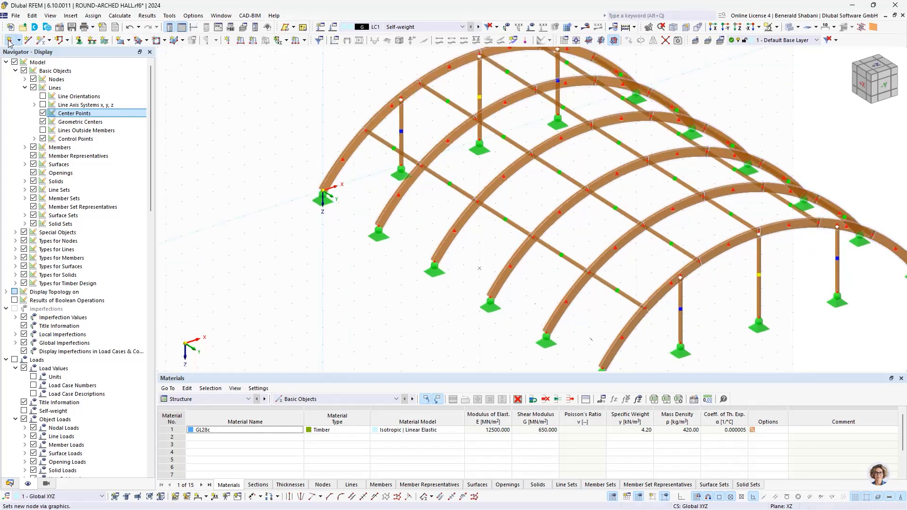
{"action": "left_click", "coordinate": [480, 269]}
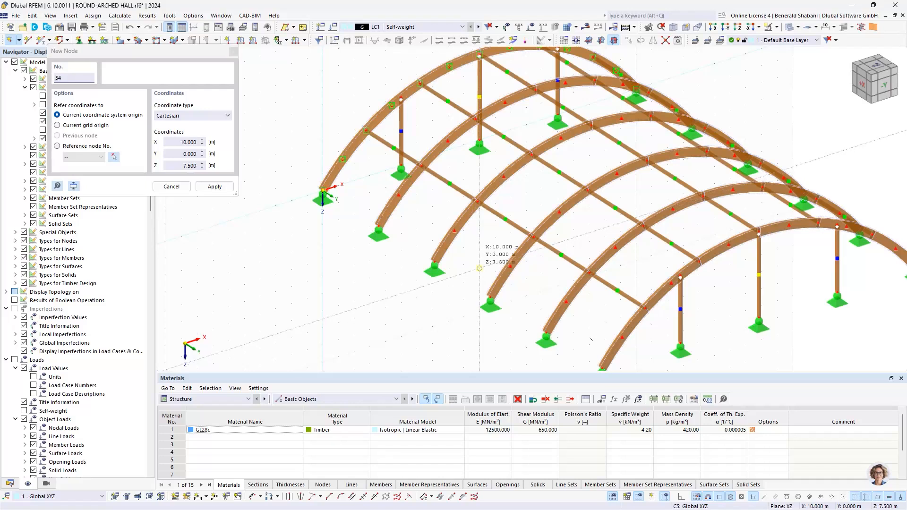
{"action": "key", "text": "Escape"}
{"action": "scroll", "coordinate": [365, 308], "scroll_direction": "down", "scroll_amount": 3}
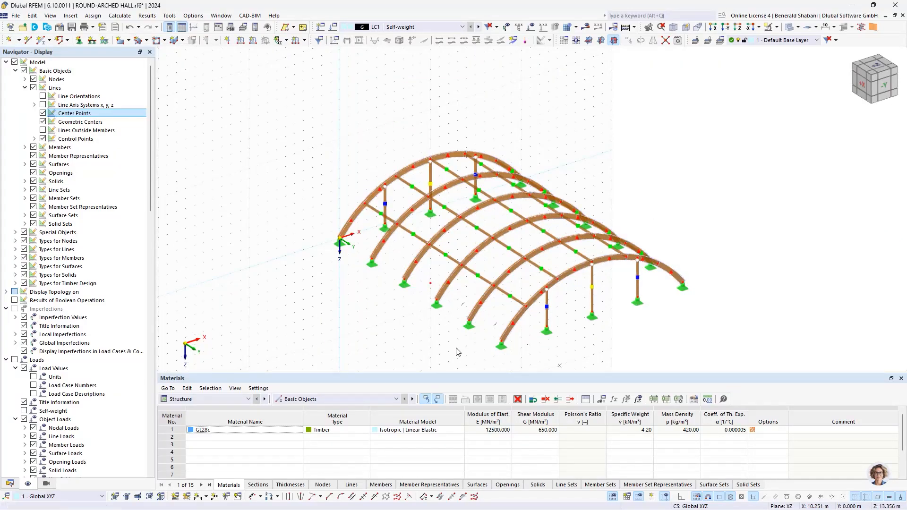
{"action": "scroll", "coordinate": [454, 289], "scroll_direction": "up", "scroll_amount": 1}
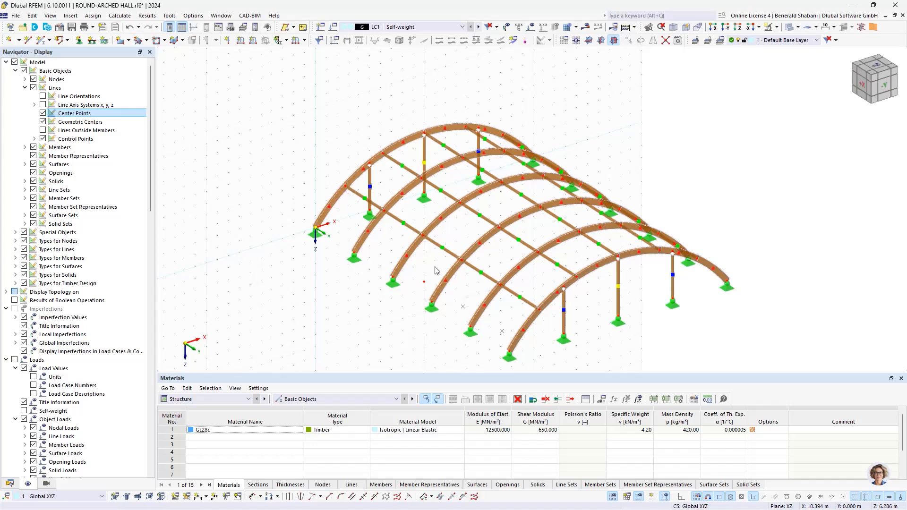
{"action": "middle_click_drag", "start_coordinate": [435, 270], "coordinate": [404, 231], "text": "ctrl"}
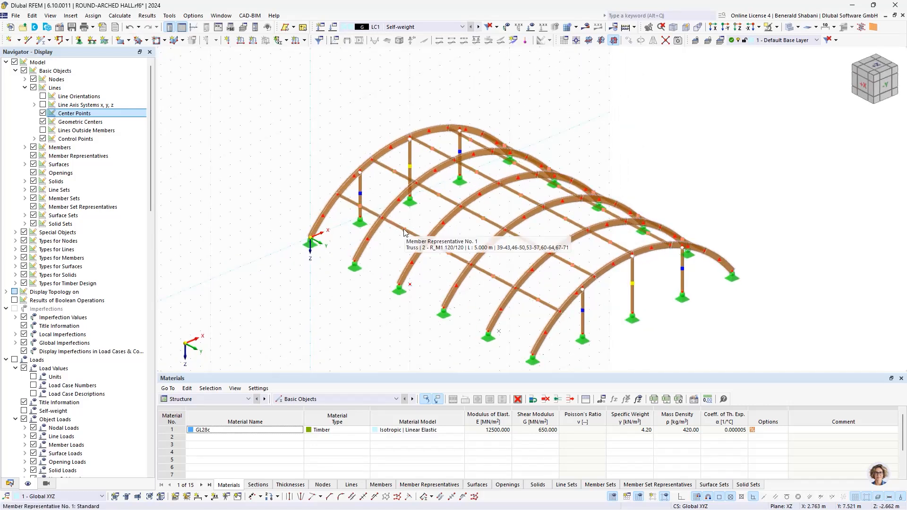
{"action": "left_click", "coordinate": [404, 232]}
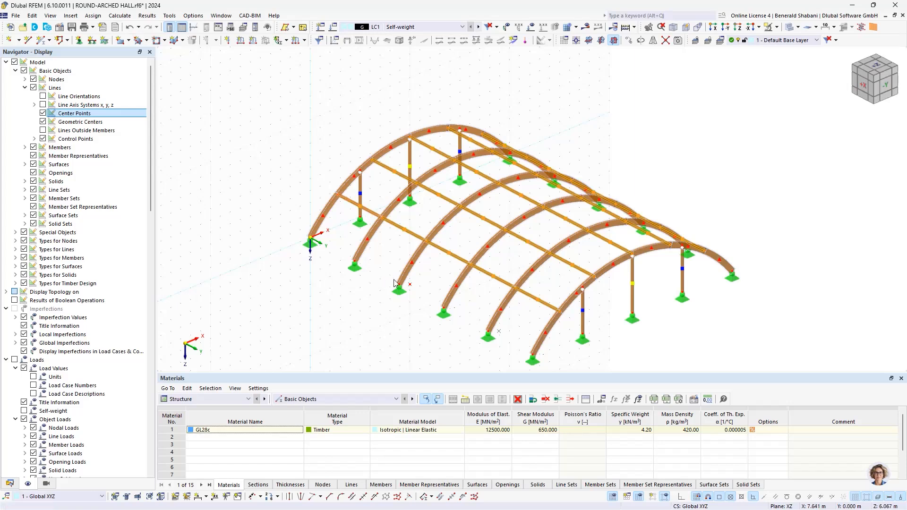
{"action": "left_click", "coordinate": [377, 289]}
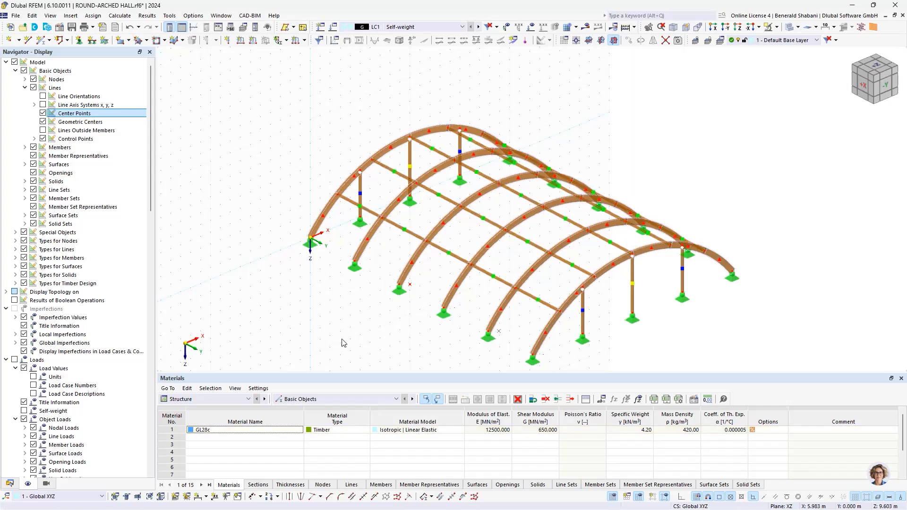
- Activate visibilities and show only the members with section 2 - R_M1 120/120
{"action": "left_click", "coordinate": [46, 484]}
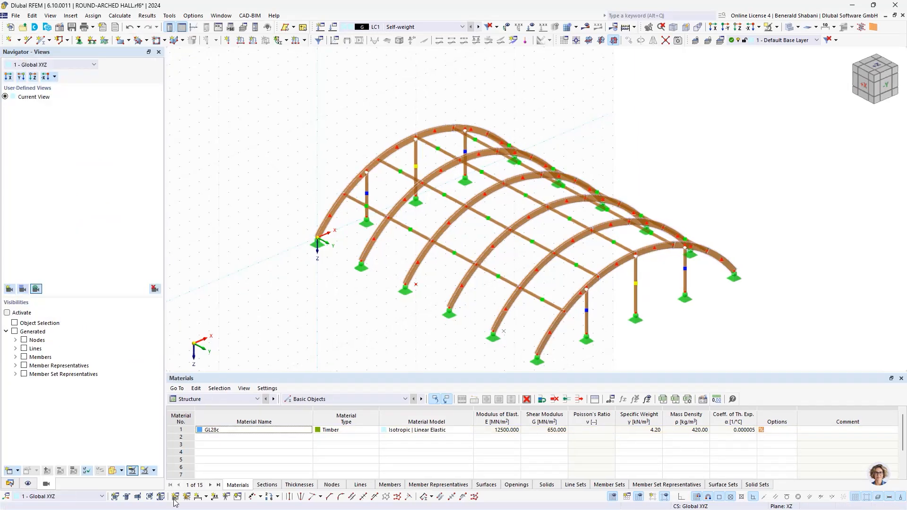
{"action": "left_click", "coordinate": [7, 313]}
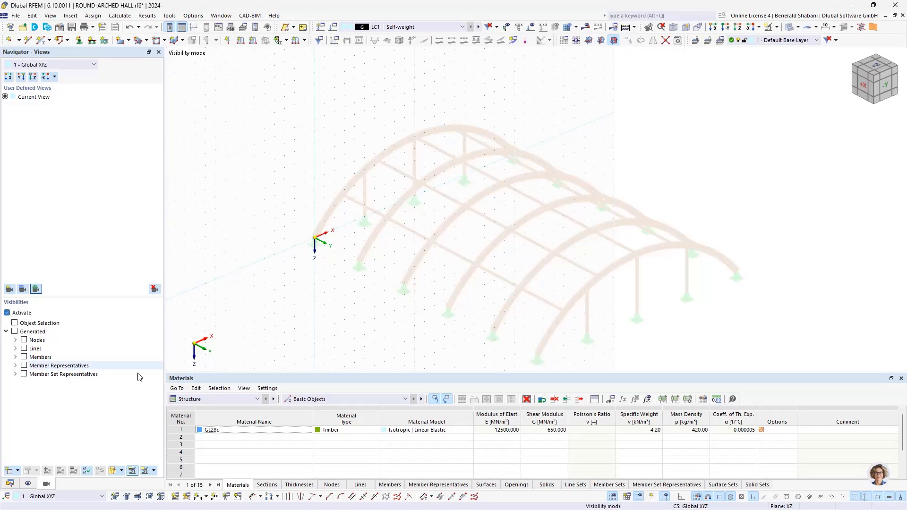
{"action": "left_click", "coordinate": [15, 357]}
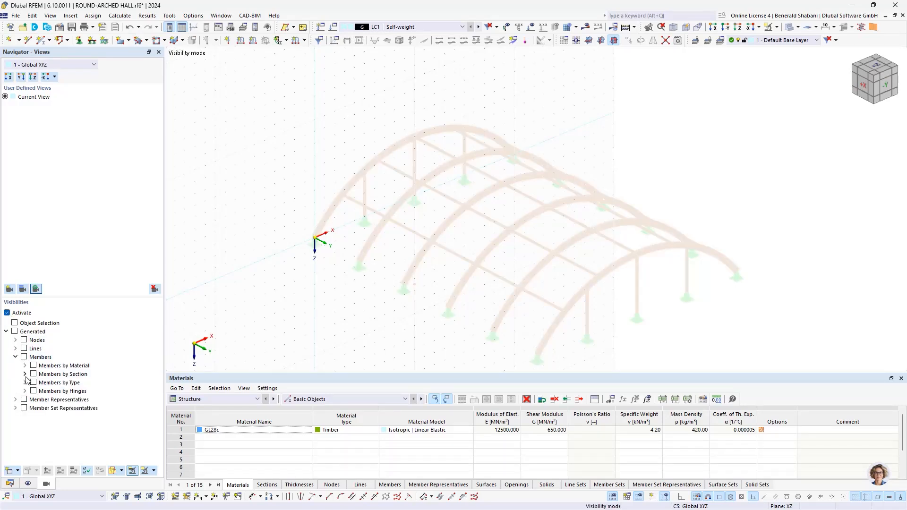
{"action": "left_click", "coordinate": [25, 374]}
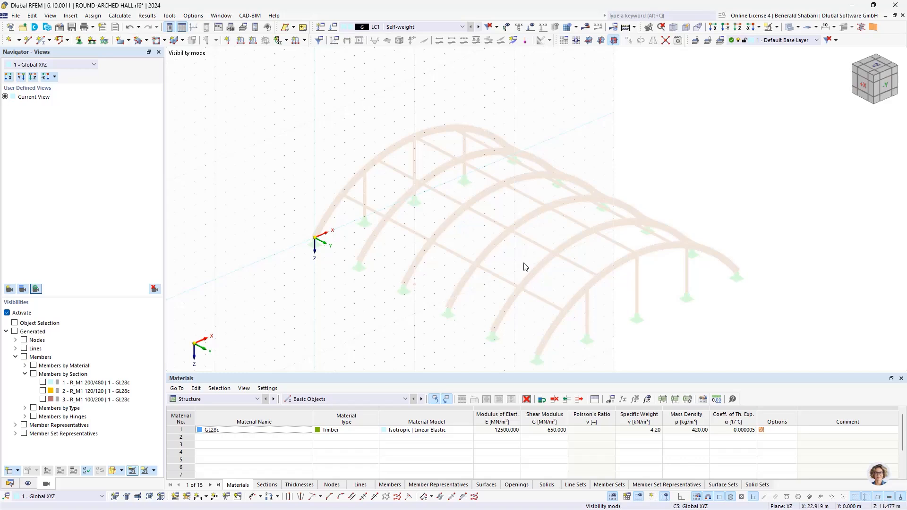
{"action": "left_click", "coordinate": [43, 391]}
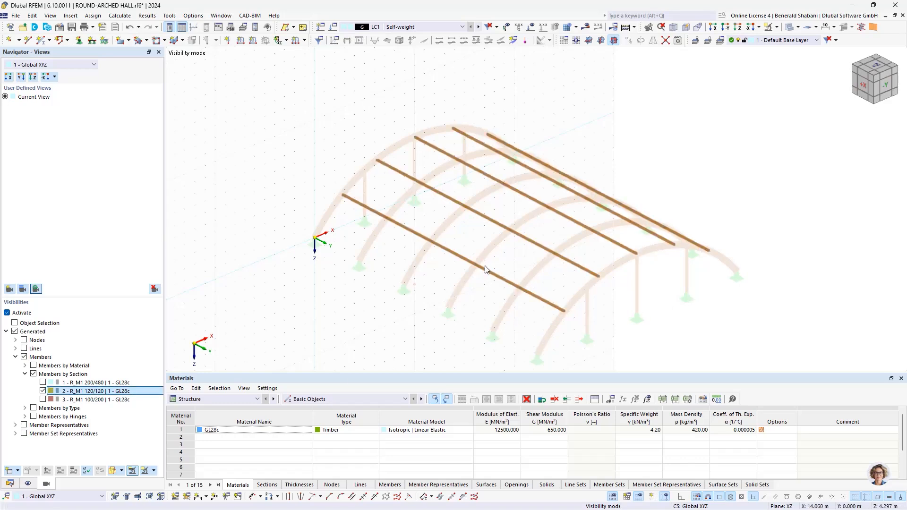
- Select all purlins of the isolated view and deactivate the visibilities to show the whole hall again
{"action": "scroll", "coordinate": [663, 346], "scroll_direction": "down", "scroll_amount": 1}
{"action": "left_click_drag", "start_coordinate": [813, 338], "coordinate": [308, 159]}
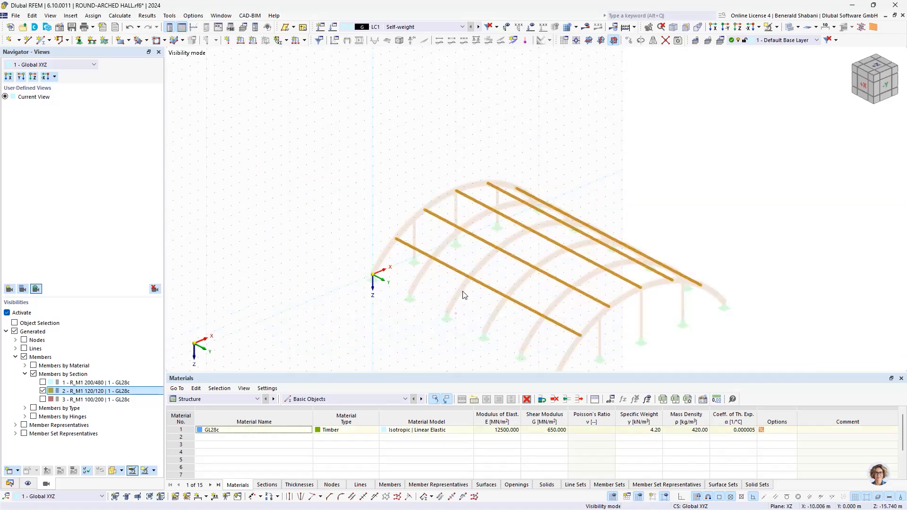
{"action": "left_click", "coordinate": [8, 314]}
{"action": "scroll", "coordinate": [338, 260], "scroll_direction": "down", "scroll_amount": 1}
{"action": "middle_click_drag", "start_coordinate": [337, 260], "coordinate": [294, 222]}
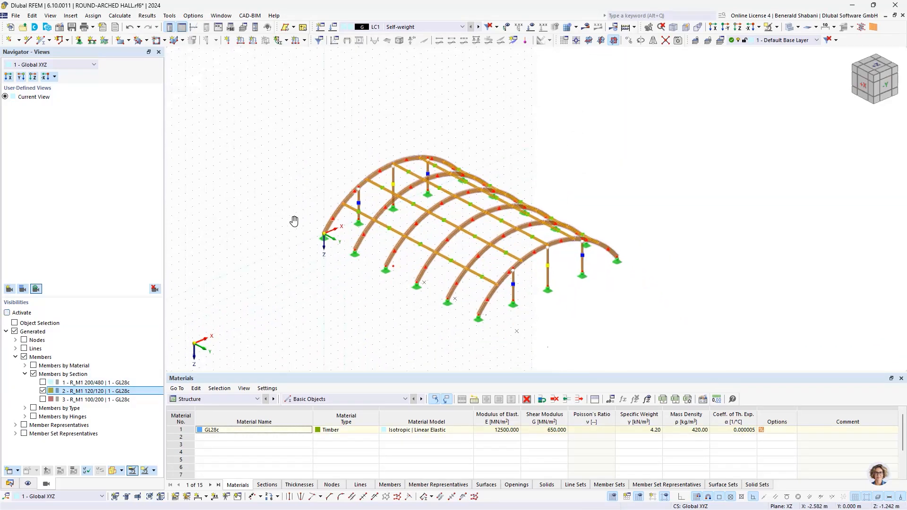
- Edit the selected truss purlins and set their member rotation type to Help node
{"action": "scroll", "coordinate": [326, 193], "scroll_direction": "up", "scroll_amount": 3}
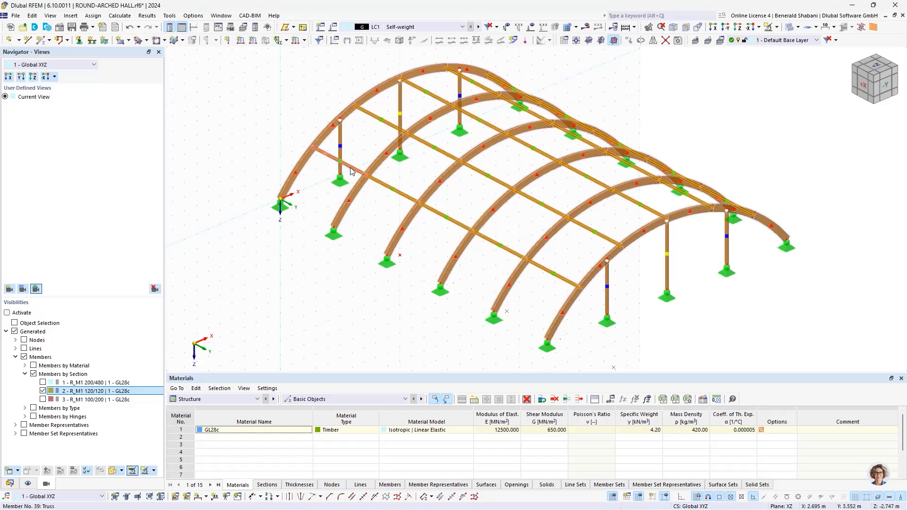
{"action": "right_click", "coordinate": [352, 171]}
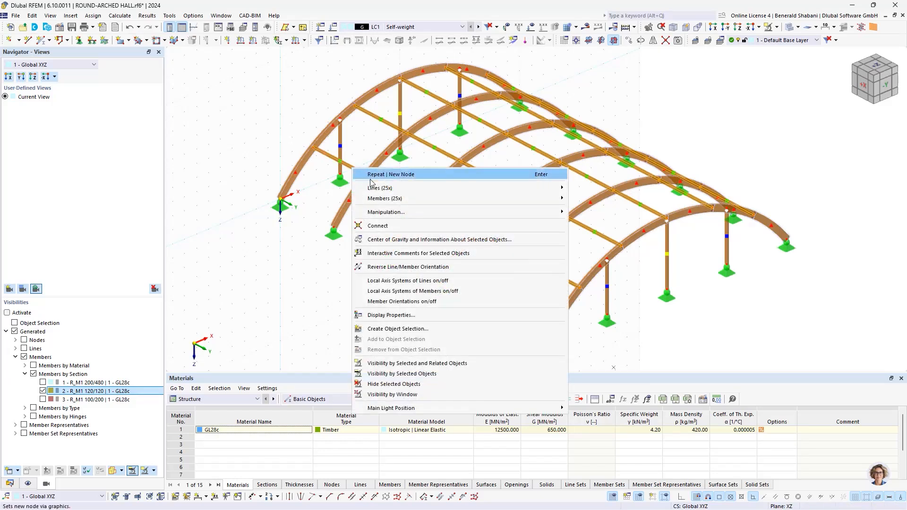
{"action": "mouse_move", "coordinate": [407, 199]}
{"action": "left_click", "coordinate": [589, 198]}
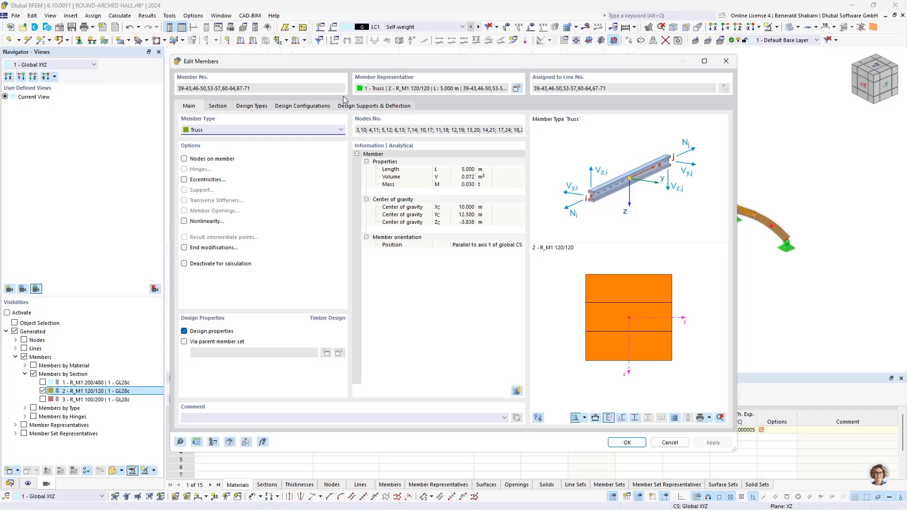
{"action": "left_click", "coordinate": [217, 106]}
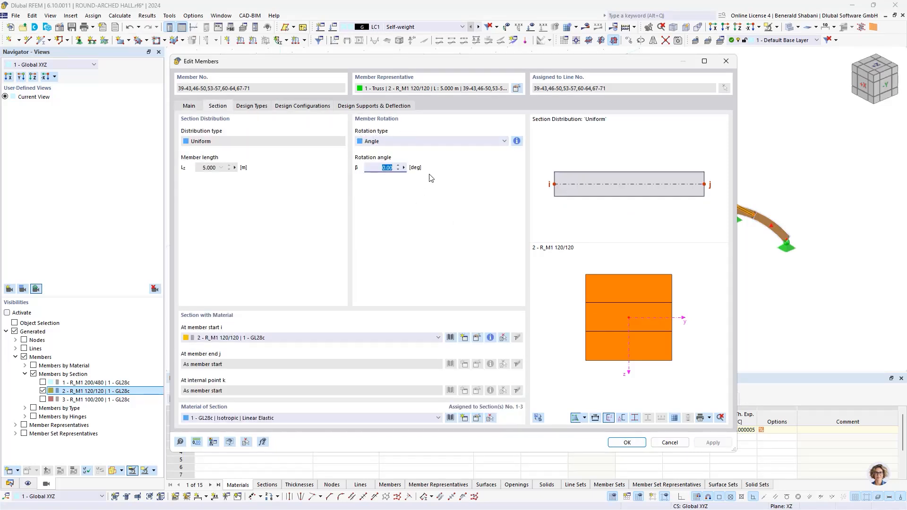
{"action": "left_click", "coordinate": [385, 147]}
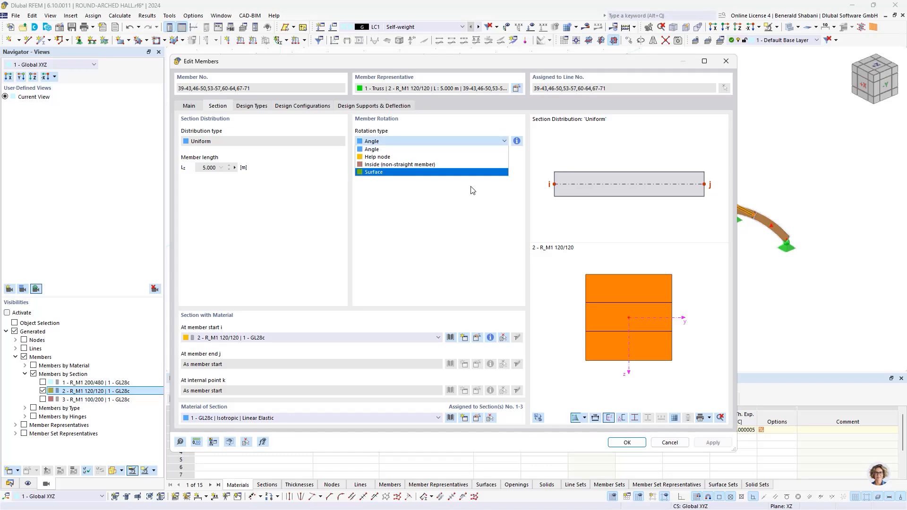
{"action": "left_click", "coordinate": [380, 163]}
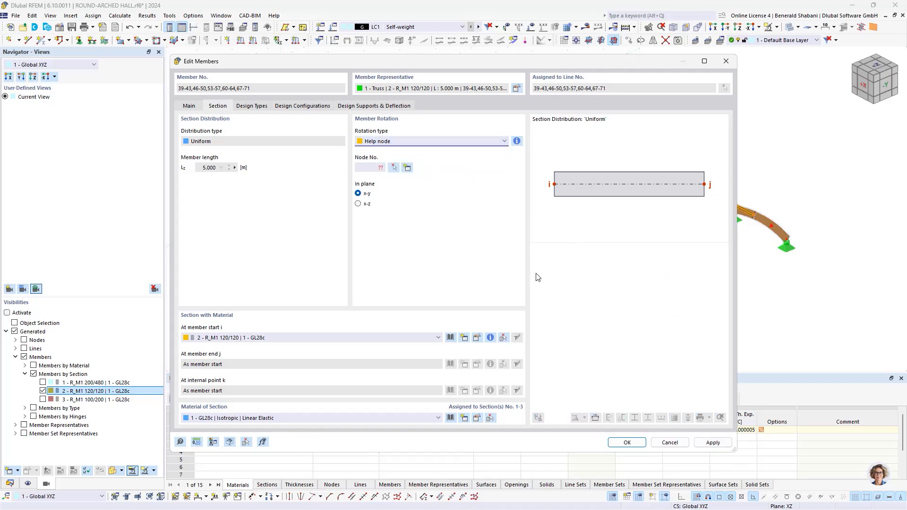
- Assign center node 54 as the purlins' help node, set the plane to x-z and apply the rotation
{"action": "left_click", "coordinate": [393, 170]}
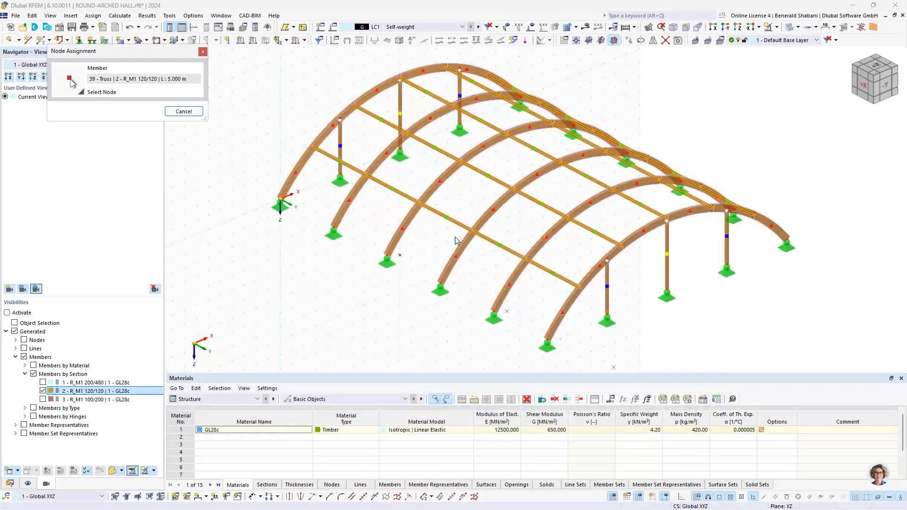
{"action": "scroll", "coordinate": [409, 259], "scroll_direction": "up", "scroll_amount": 5}
{"action": "left_click", "coordinate": [406, 261]}
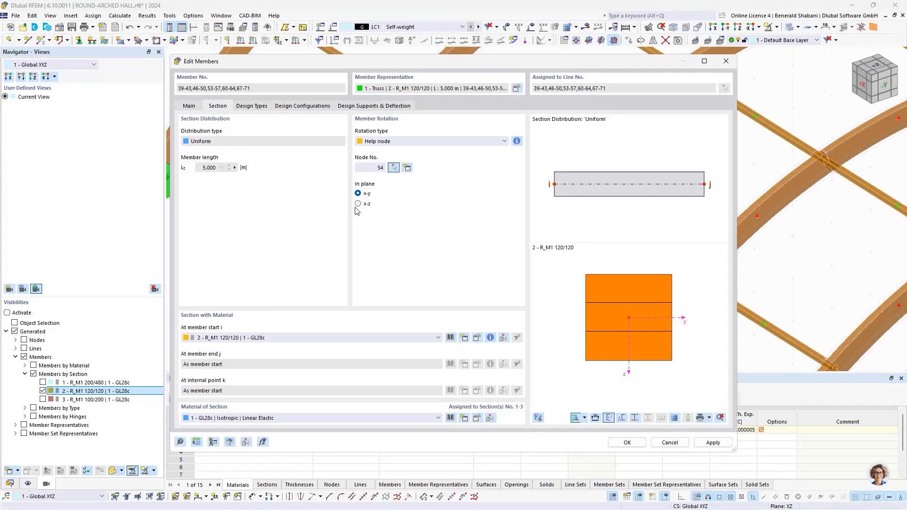
{"action": "left_click", "coordinate": [358, 207]}
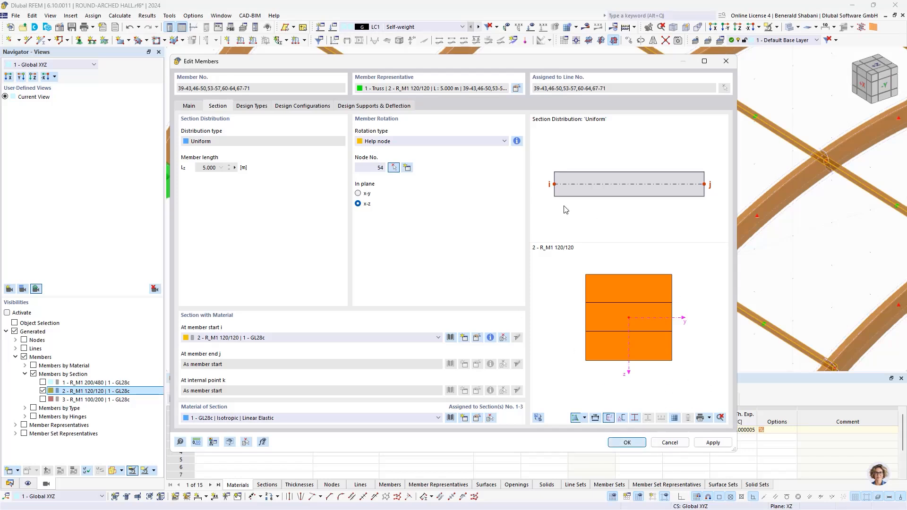
- Examine the orientation of the rotated purlins along the arches from close up and from the side of the hall
{"action": "scroll", "coordinate": [436, 154], "scroll_direction": "down", "scroll_amount": 3}
{"action": "middle_click_drag", "start_coordinate": [472, 196], "coordinate": [650, 331]}
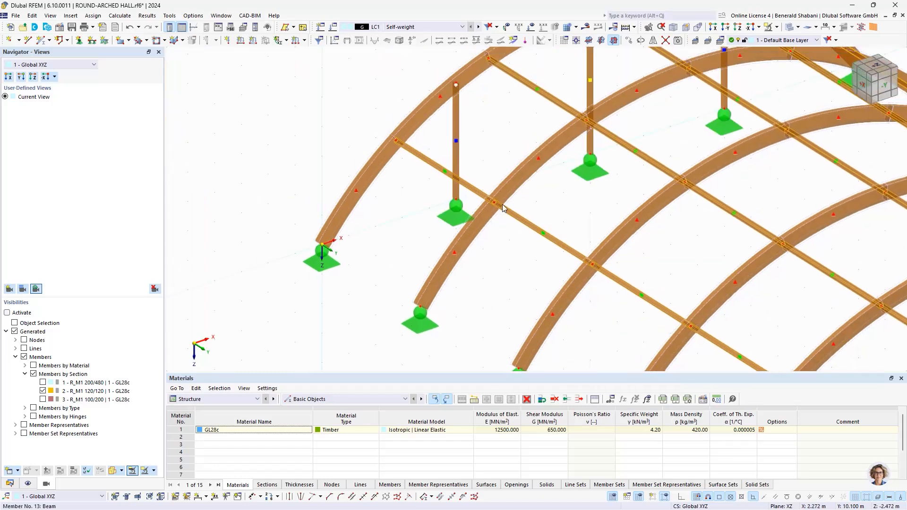
{"action": "scroll", "coordinate": [504, 208], "scroll_direction": "up", "scroll_amount": 3}
{"action": "scroll", "coordinate": [328, 126], "scroll_direction": "down", "scroll_amount": 2}
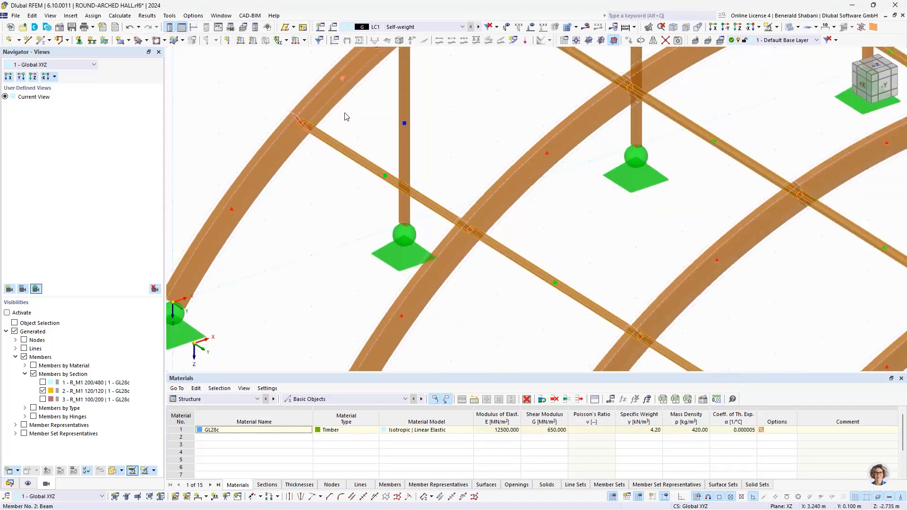
{"action": "scroll", "coordinate": [314, 188], "scroll_direction": "down", "scroll_amount": 3}
{"action": "scroll", "coordinate": [326, 235], "scroll_direction": "up", "scroll_amount": 2}
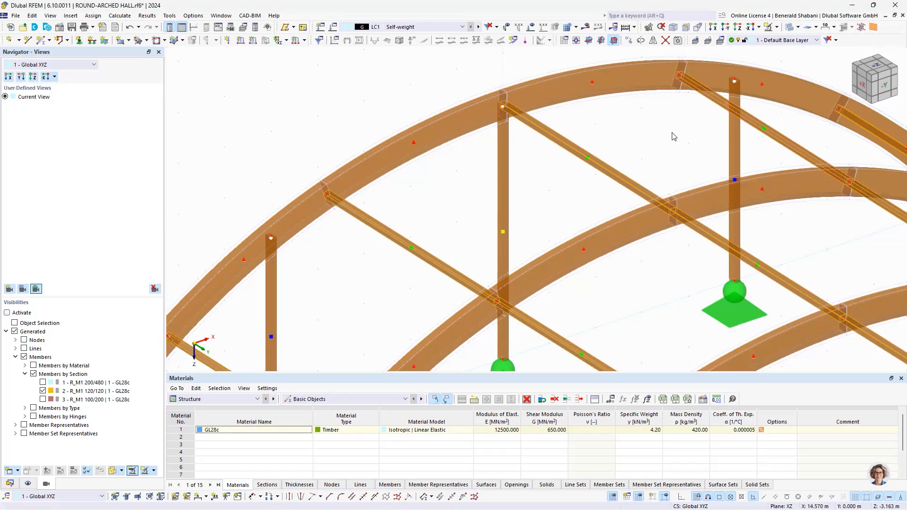
{"action": "scroll", "coordinate": [567, 148], "scroll_direction": "down", "scroll_amount": 3}
{"action": "scroll", "coordinate": [561, 140], "scroll_direction": "up", "scroll_amount": 2}
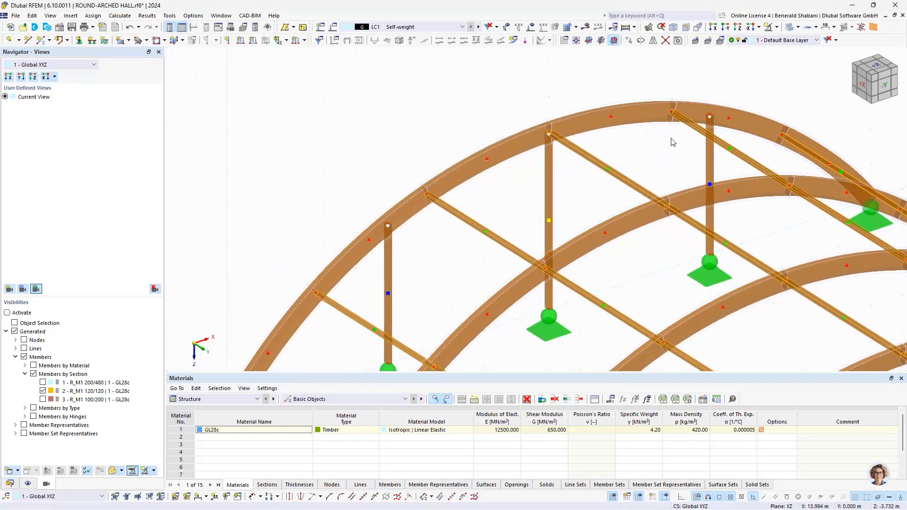
{"action": "scroll", "coordinate": [538, 204], "scroll_direction": "down", "scroll_amount": 4}
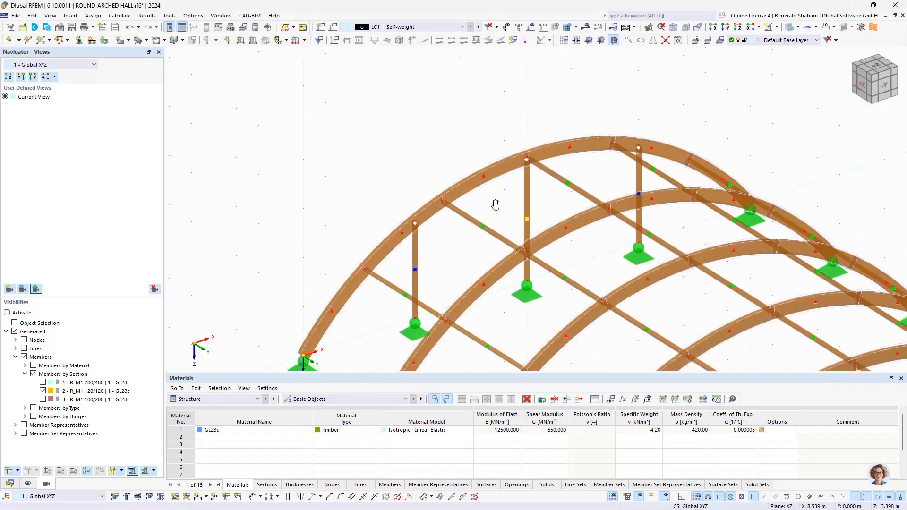
{"action": "middle_click_drag", "start_coordinate": [515, 259], "coordinate": [462, 265], "text": "ctrl"}
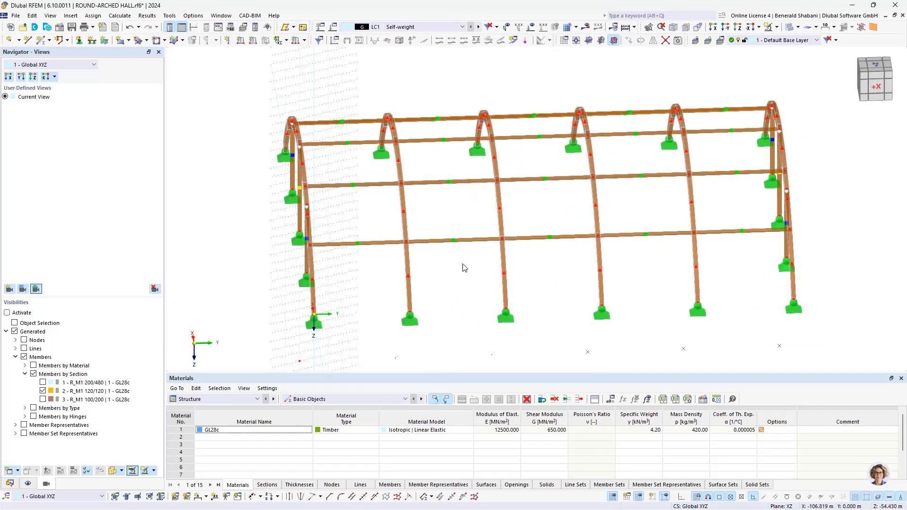
- Start a new member and set its member type to Tension
{"action": "left_click", "coordinate": [40, 41]}
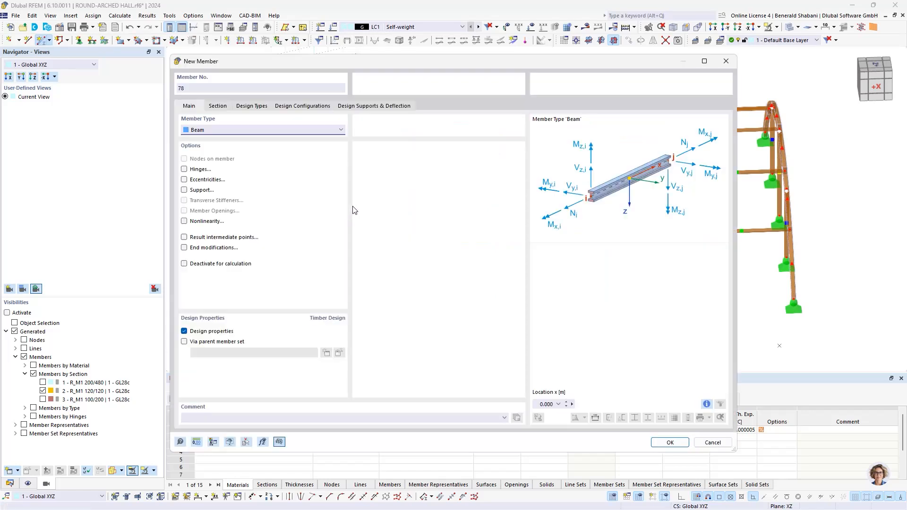
{"action": "left_click", "coordinate": [235, 131]}
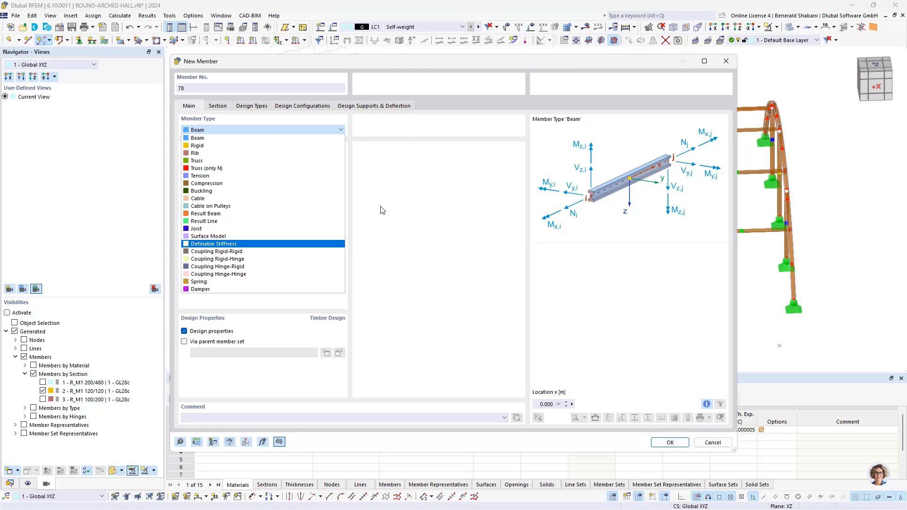
{"action": "left_click", "coordinate": [284, 179]}
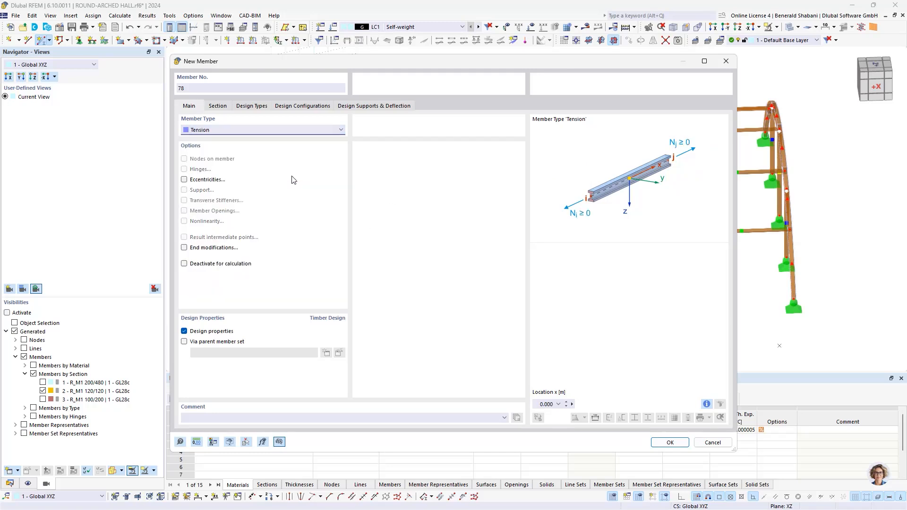
- Create a new material for the tension member's section and filter the material library to Steel
{"action": "left_click", "coordinate": [217, 106]}
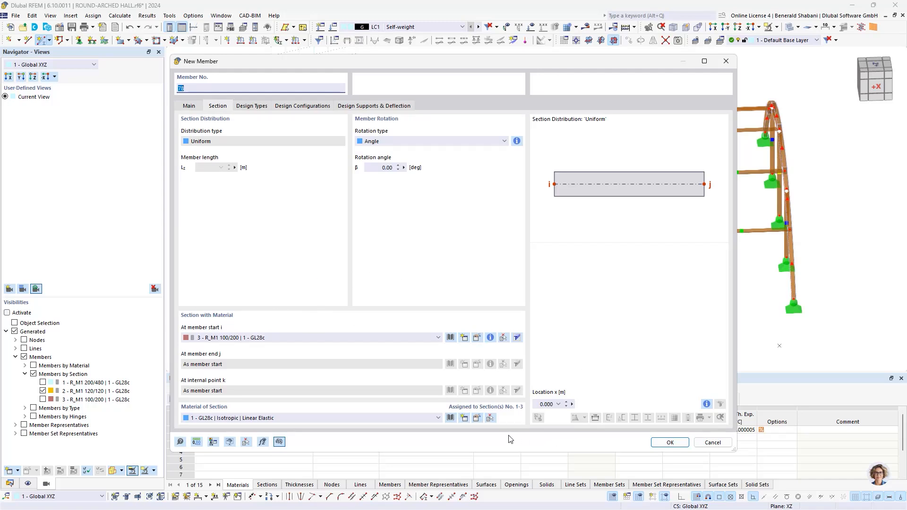
{"action": "left_click", "coordinate": [464, 420]}
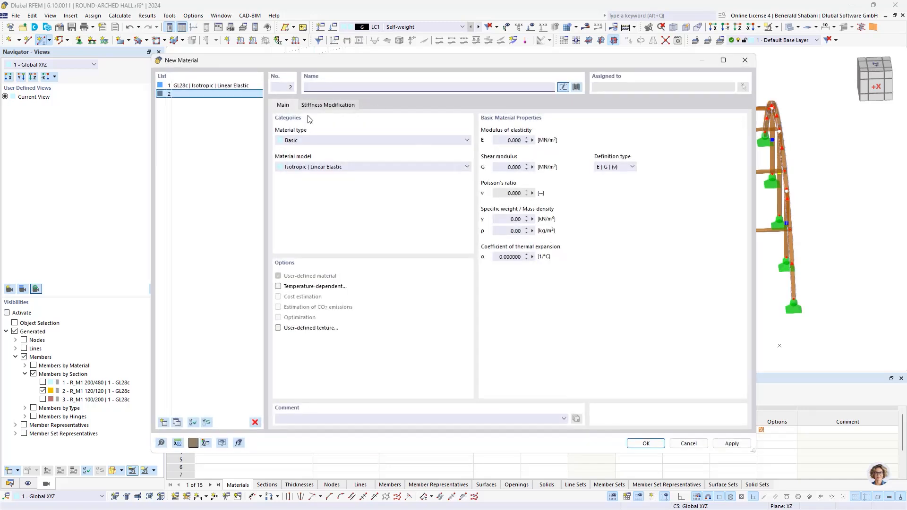
{"action": "left_click", "coordinate": [577, 88]}
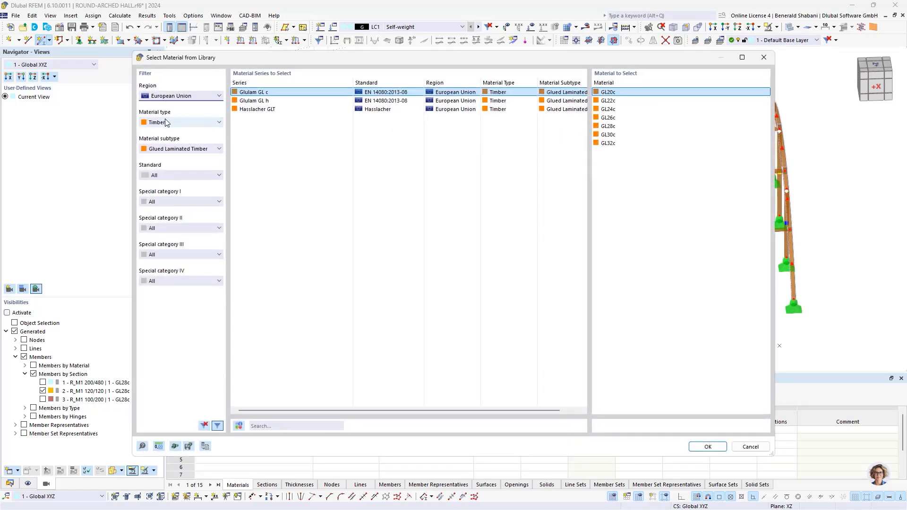
{"action": "left_click", "coordinate": [185, 123]}
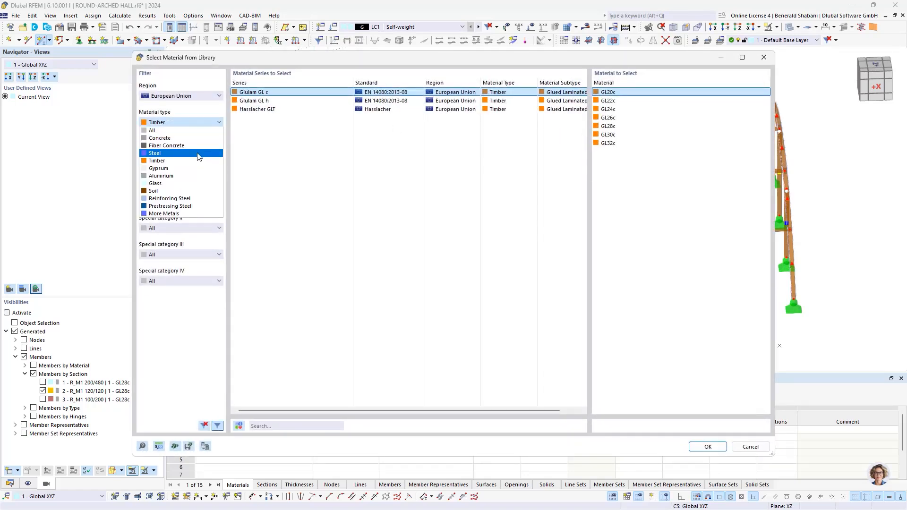
{"action": "left_click", "coordinate": [198, 157]}
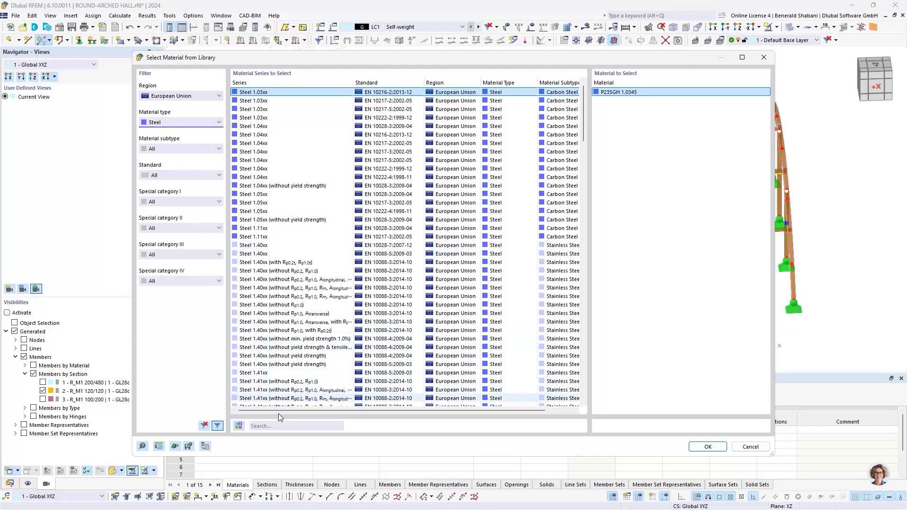
- Search the library for s235, import S235 from the EN 1993-1-1:2005-05 series and confirm the new material
{"action": "left_click", "coordinate": [290, 426]}
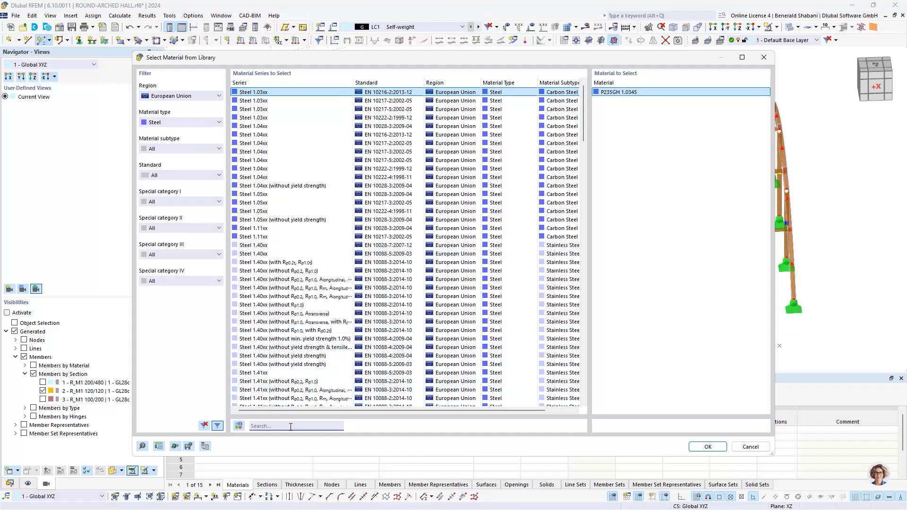
{"action": "type", "text": "s23"}
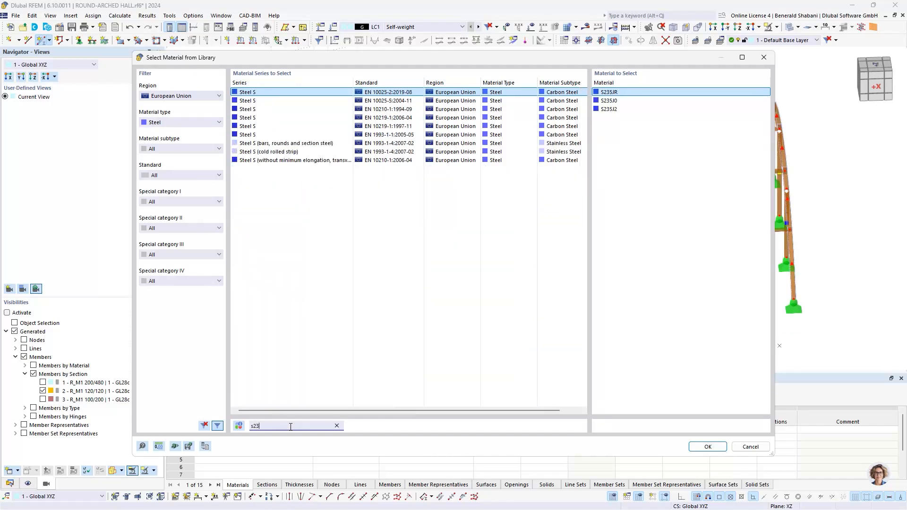
{"action": "type", "text": "5"}
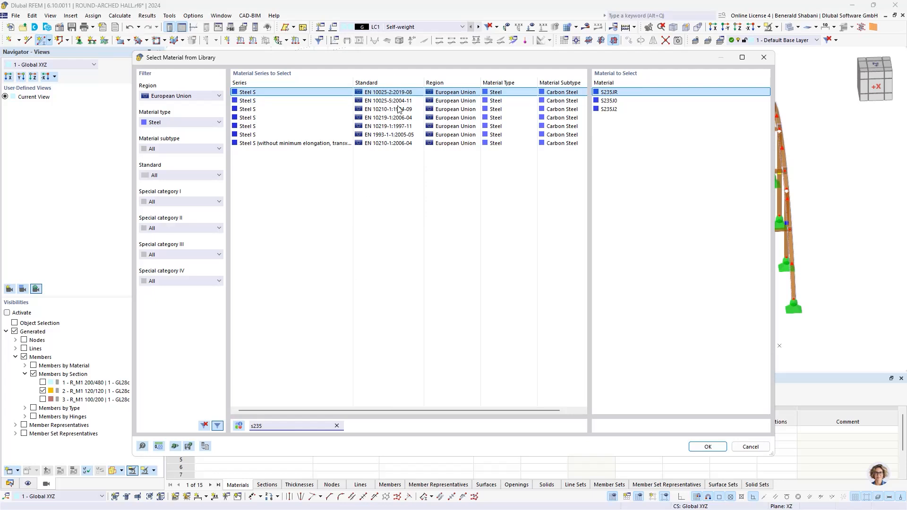
{"action": "left_click", "coordinate": [473, 126]}
{"action": "left_click", "coordinate": [563, 134]}
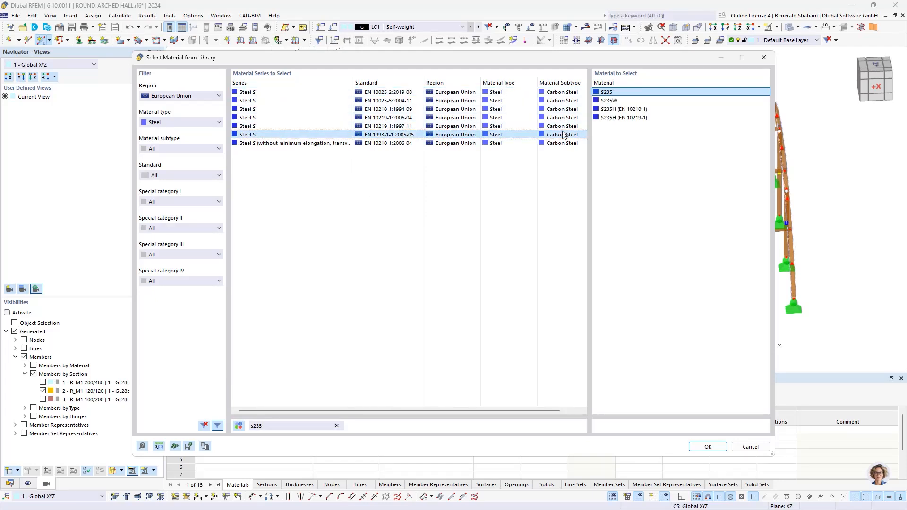
{"action": "double_click", "coordinate": [614, 91]}
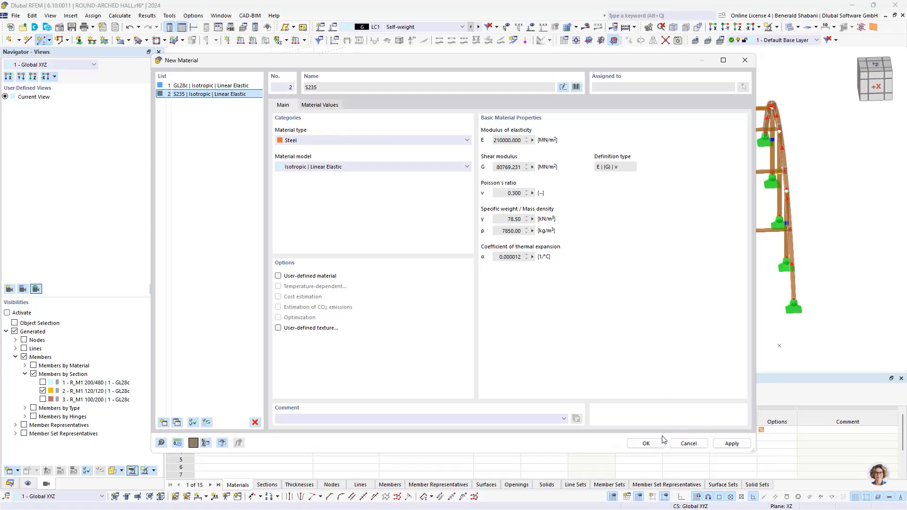
{"action": "left_click", "coordinate": [647, 443]}
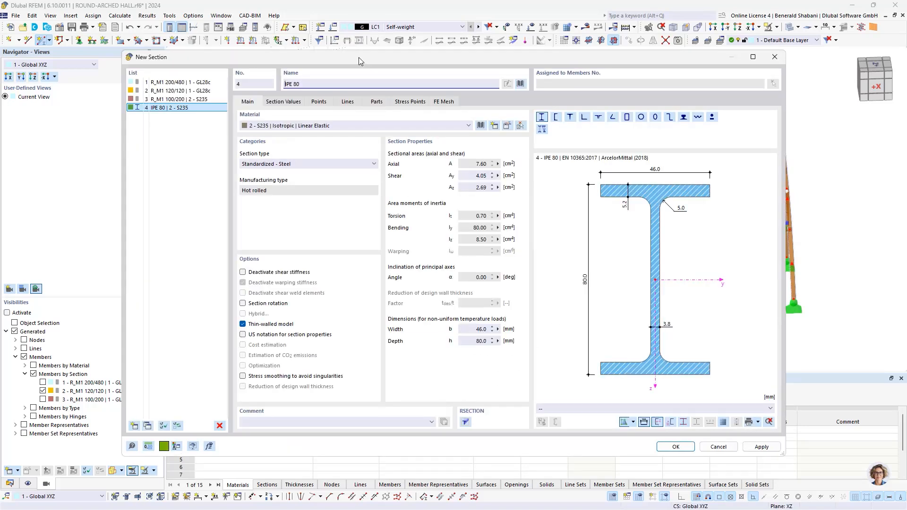
{"action": "left_click_drag", "start_coordinate": [357, 55], "coordinate": [328, 80]}
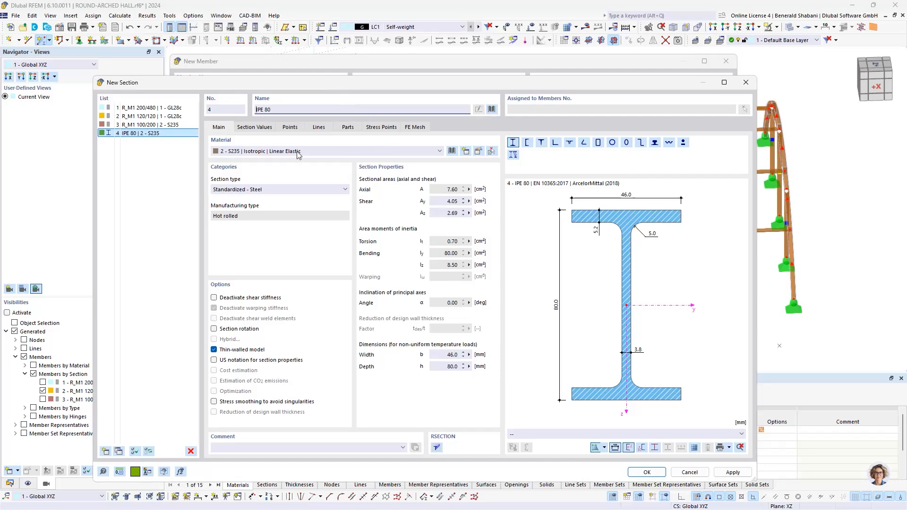
{"action": "left_click", "coordinate": [615, 144]}
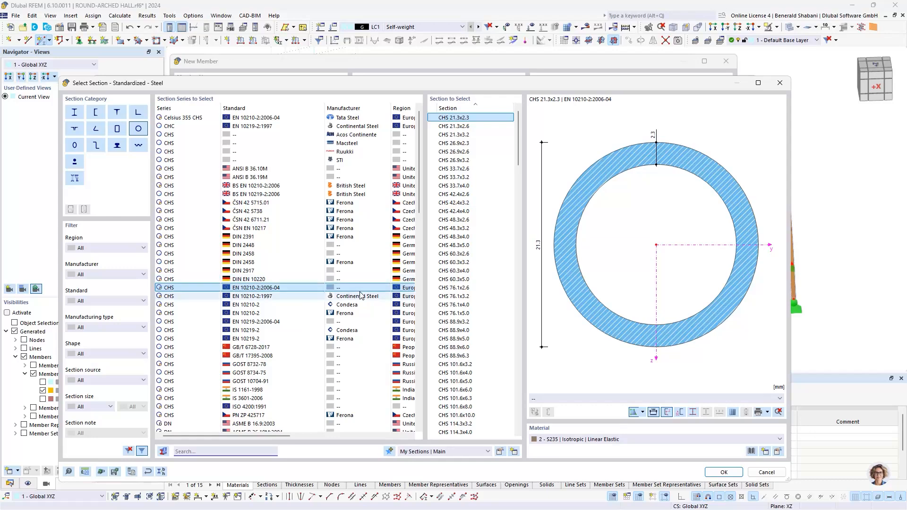
{"action": "left_click", "coordinate": [766, 472]}
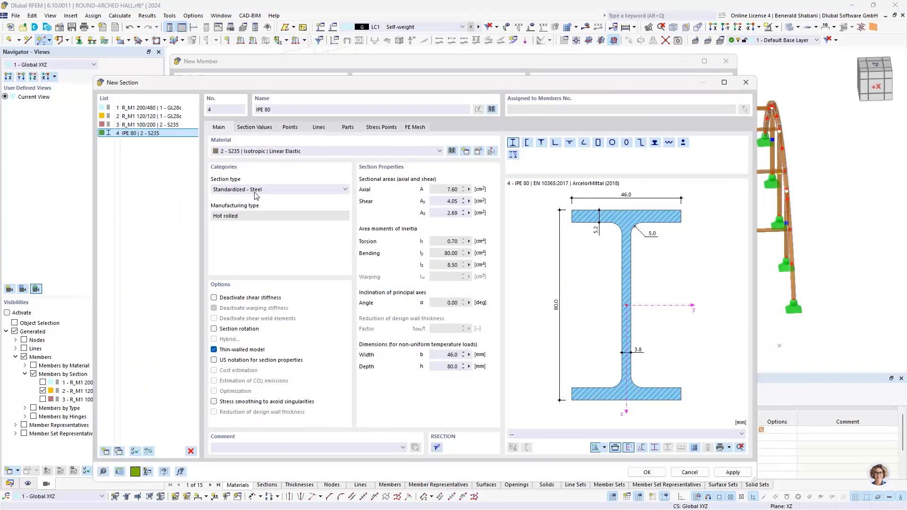
- Define the tension member's section as a Parametric - Massive I circle with a 16 mm diameter in S235 and confirm the new member
{"action": "left_click", "coordinate": [269, 190]}
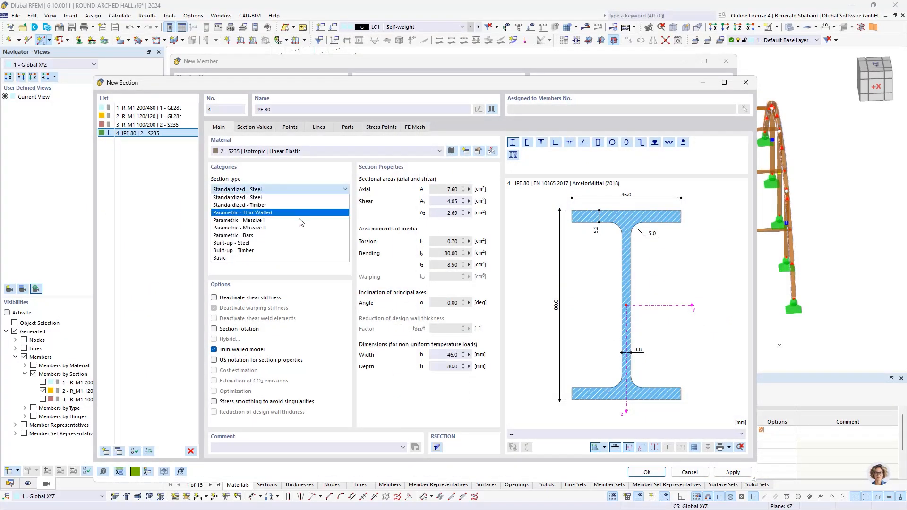
{"action": "left_click", "coordinate": [350, 226]}
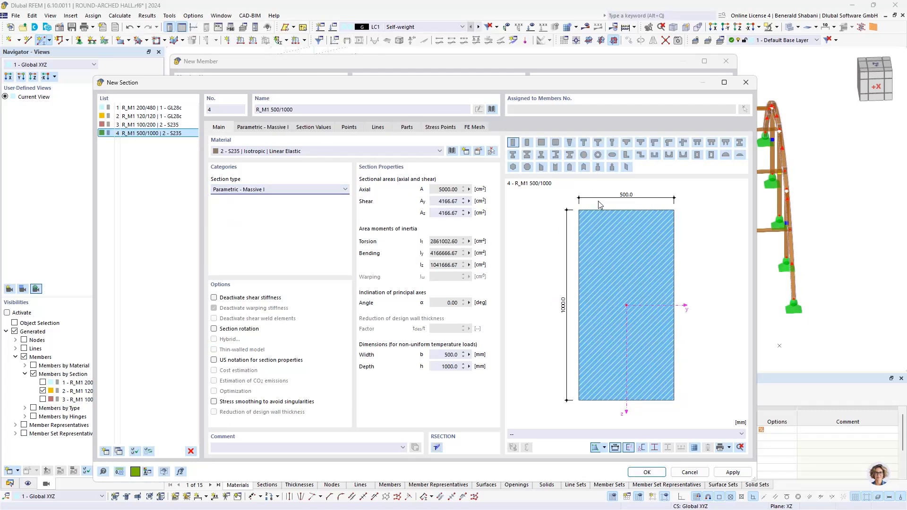
{"action": "left_click", "coordinate": [589, 157]}
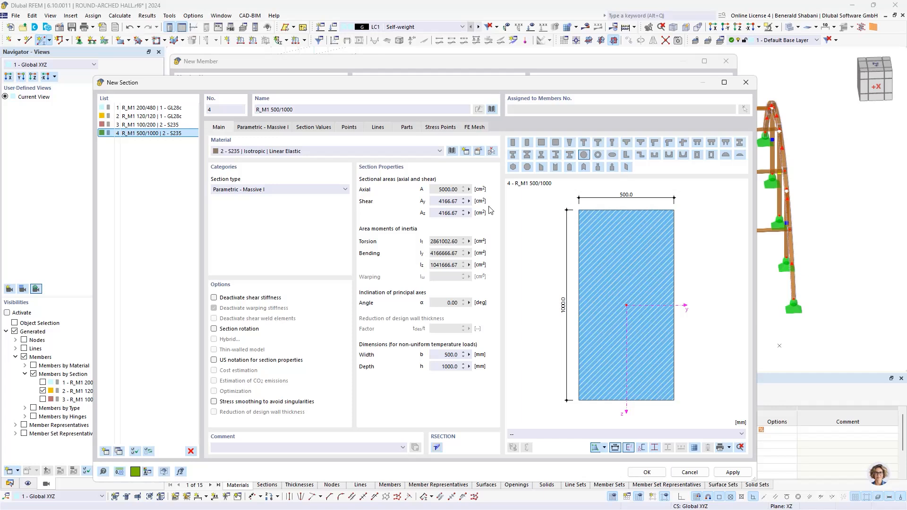
{"action": "left_click", "coordinate": [265, 128]}
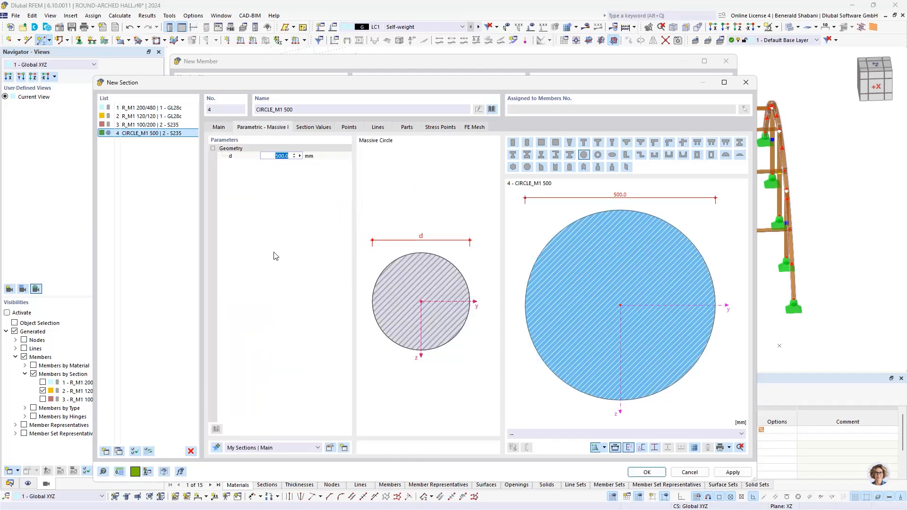
{"action": "type", "text": "16"}
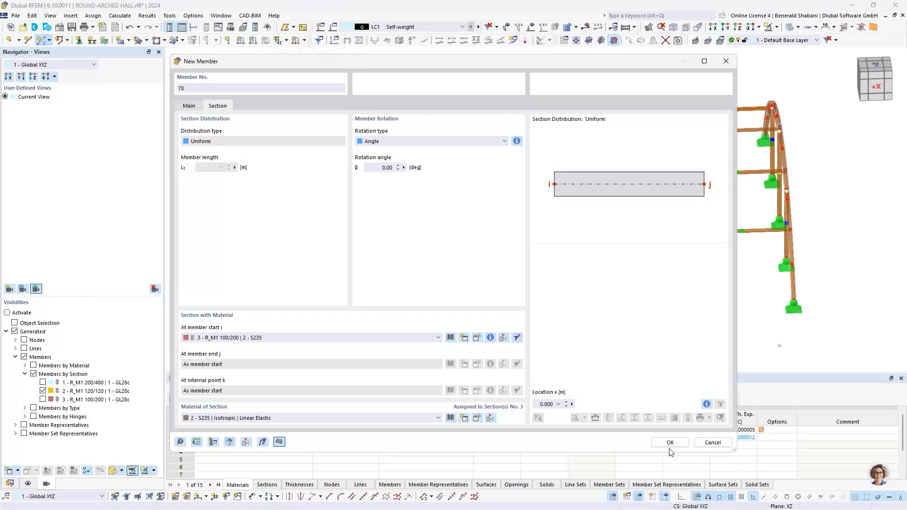
{"action": "left_click", "coordinate": [670, 443]}
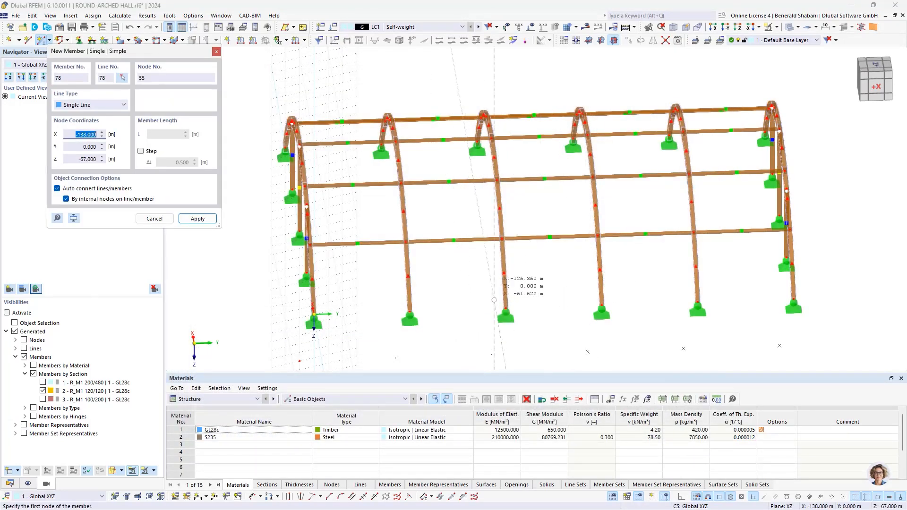
- Show the model as wireframe and cross-brace the lowest field between the second and third arches with two diagonal tension members
{"action": "left_click", "coordinate": [799, 28]}
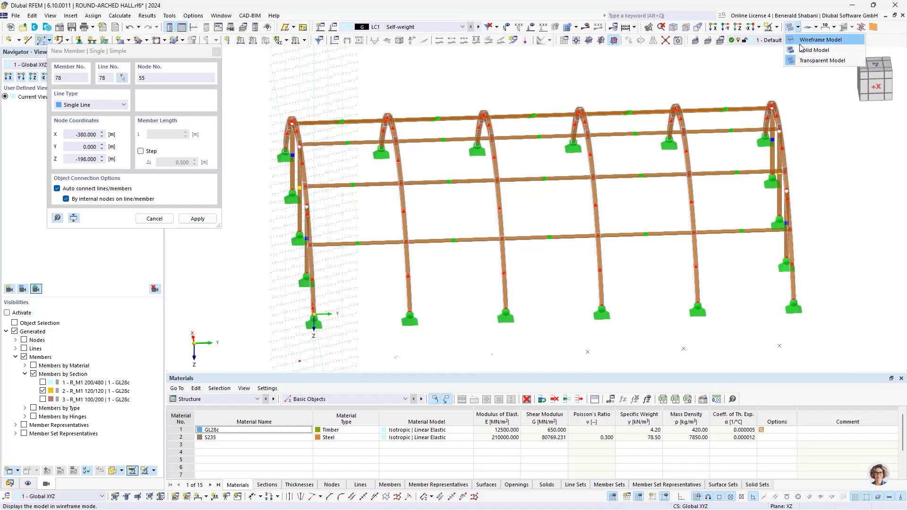
{"action": "left_click", "coordinate": [827, 41]}
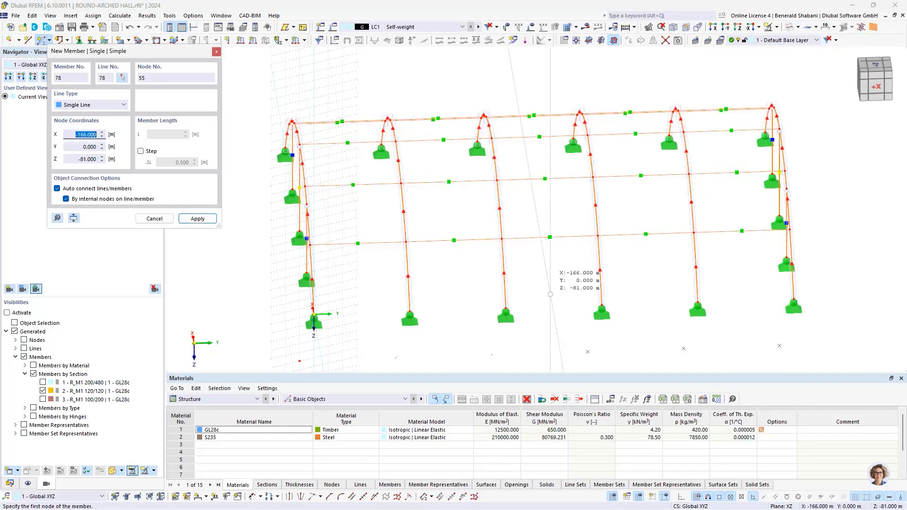
{"action": "scroll", "coordinate": [425, 259], "scroll_direction": "up", "scroll_amount": 3}
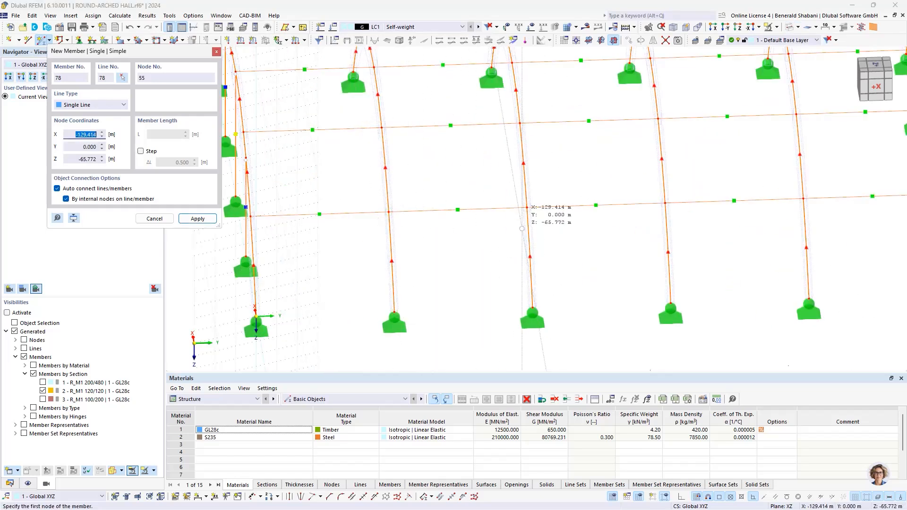
{"action": "left_click", "coordinate": [394, 312]}
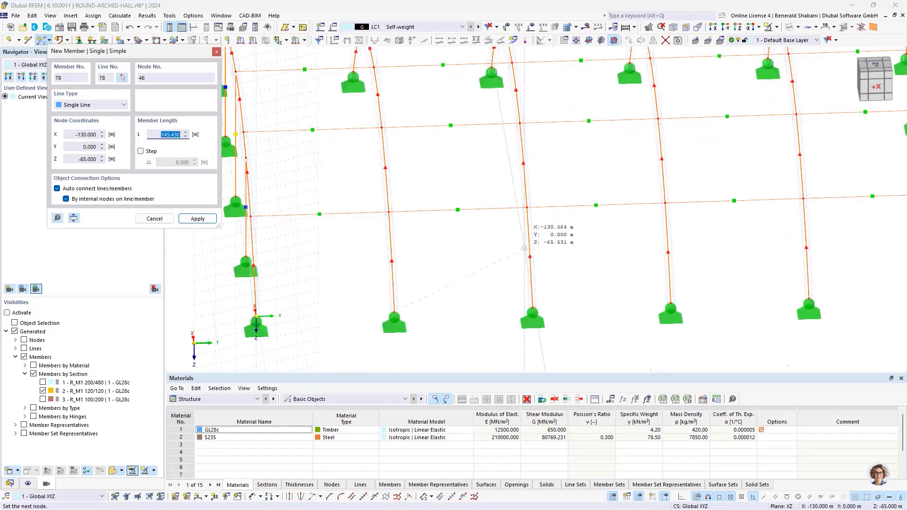
{"action": "left_click", "coordinate": [527, 207]}
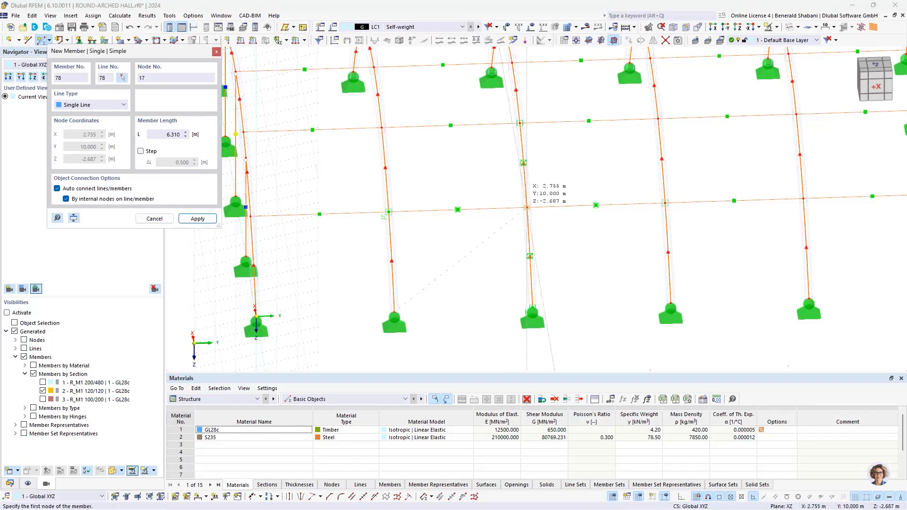
{"action": "left_click", "coordinate": [532, 309]}
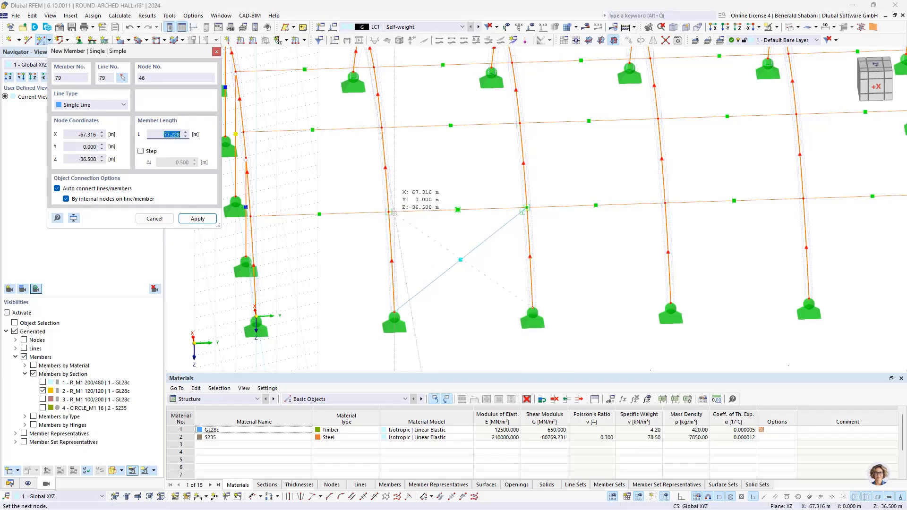
{"action": "left_click", "coordinate": [389, 211]}
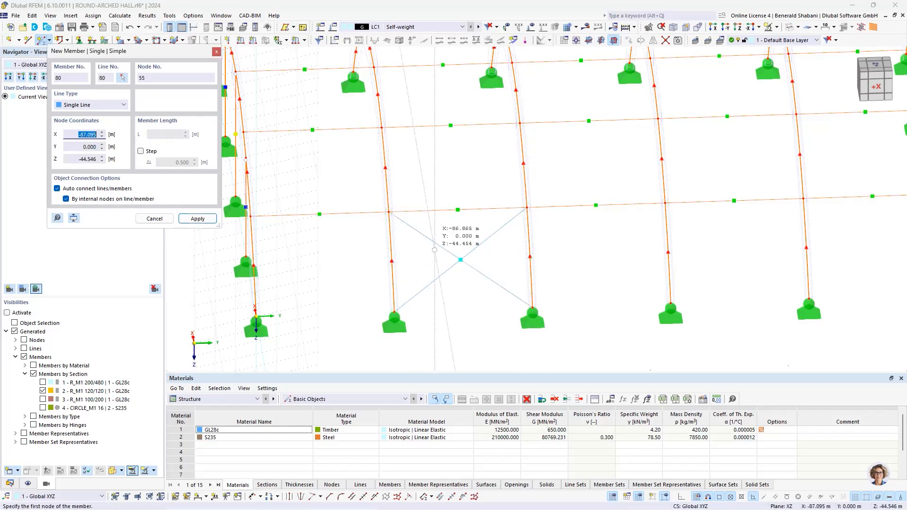
- Add two crossing tension members in the middle field between the second and third arches, between the first and second purlin lines
{"action": "middle_click_drag", "start_coordinate": [435, 277], "coordinate": [446, 336]}
{"action": "left_click", "coordinate": [400, 270]}
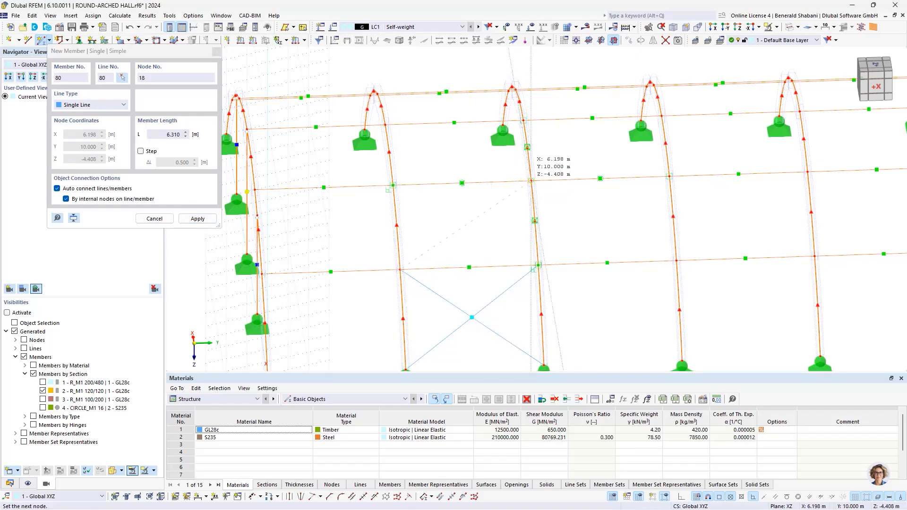
{"action": "left_click", "coordinate": [531, 181]}
{"action": "left_click", "coordinate": [537, 265]}
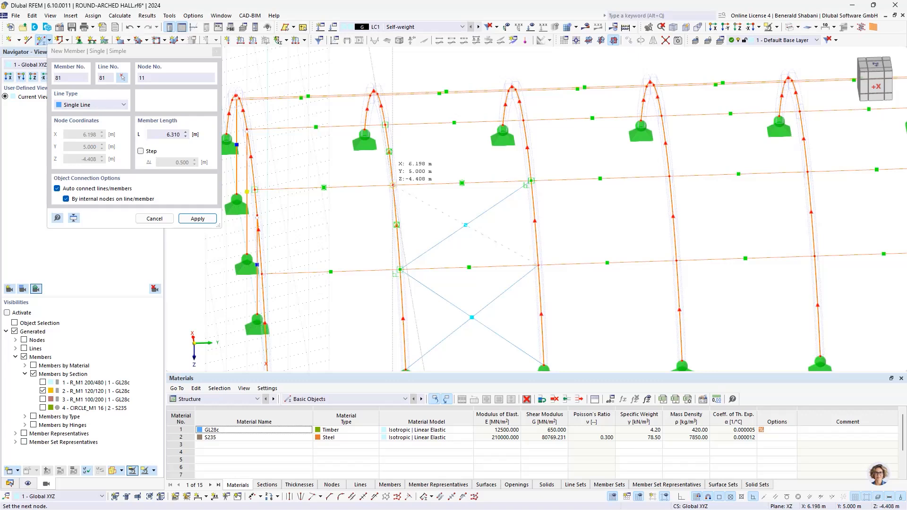
{"action": "left_click", "coordinate": [393, 185]}
- Cross-brace the uppermost field of the same bay up to the ridge purlin with two tension members and finish placing members
{"action": "middle_click_drag", "start_coordinate": [405, 210], "coordinate": [400, 252]}
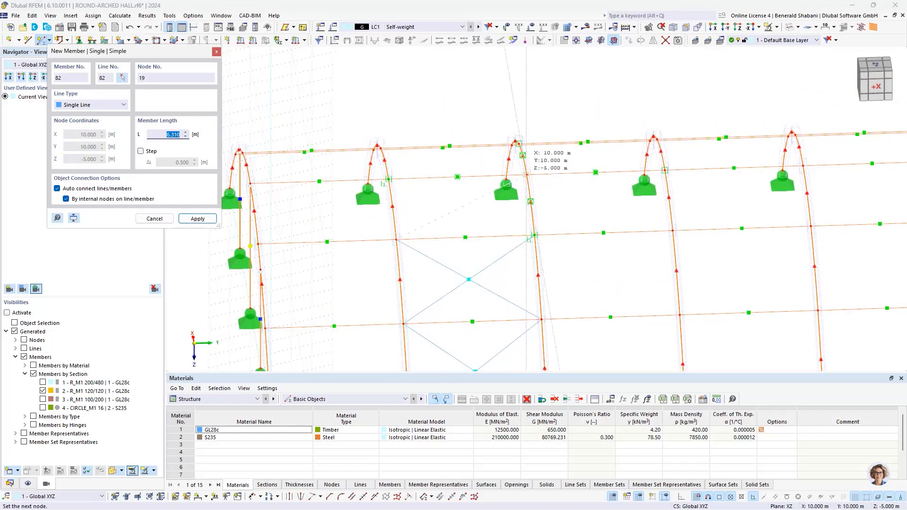
{"action": "left_click", "coordinate": [527, 175]}
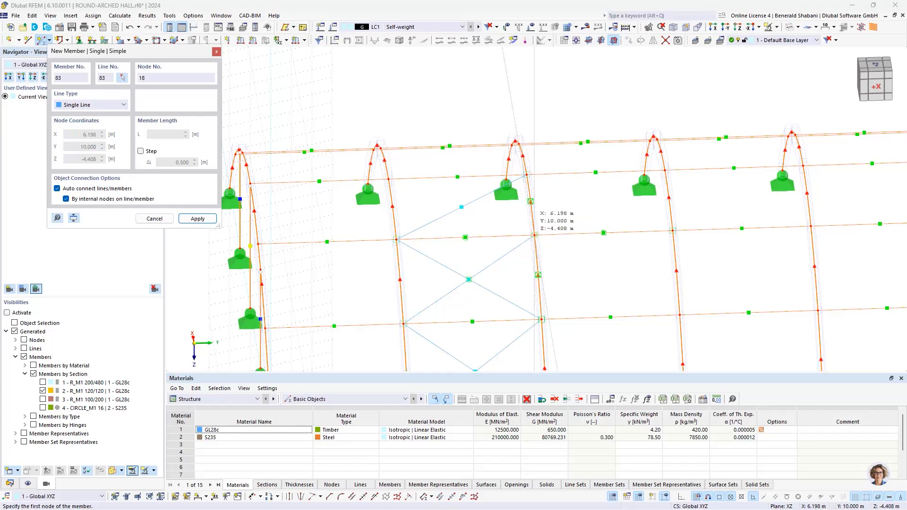
{"action": "left_click", "coordinate": [535, 235]}
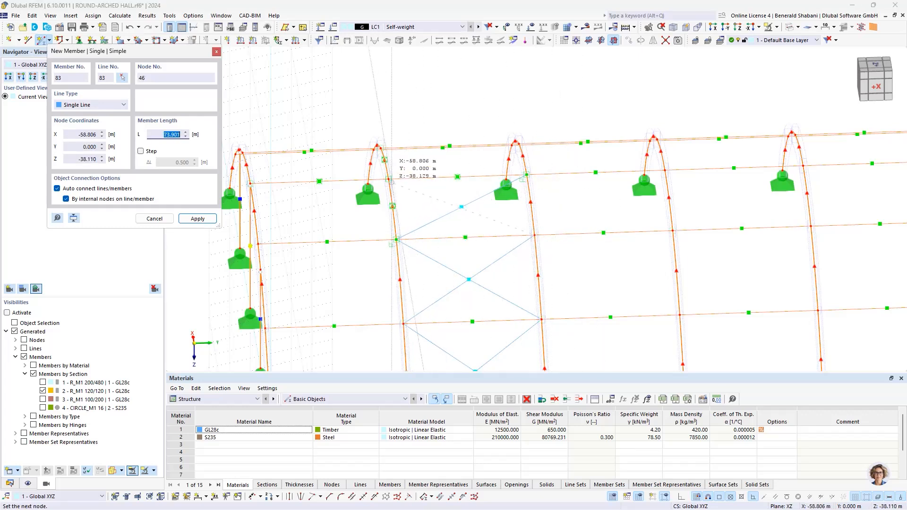
{"action": "left_click", "coordinate": [388, 179]}
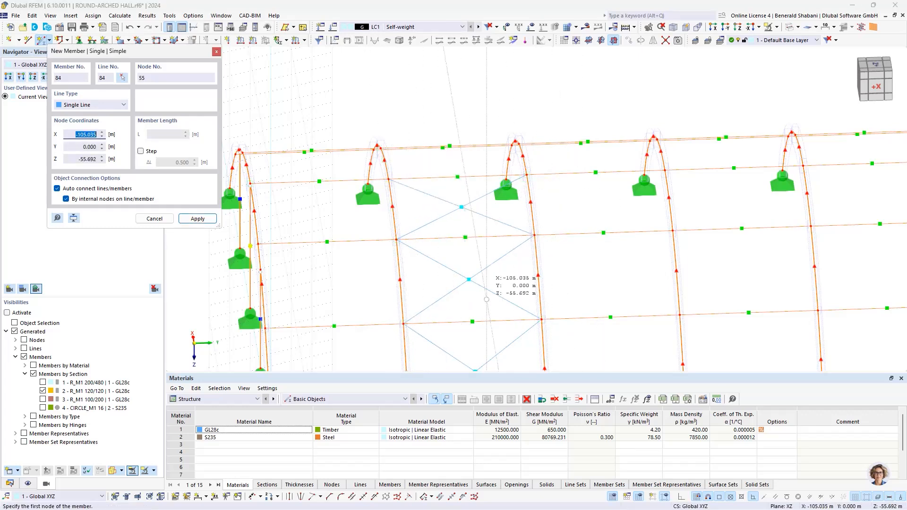
{"action": "scroll", "coordinate": [486, 245], "scroll_direction": "down", "scroll_amount": 5}
{"action": "middle_click_drag", "start_coordinate": [489, 246], "coordinate": [426, 262], "text": "ctrl"}
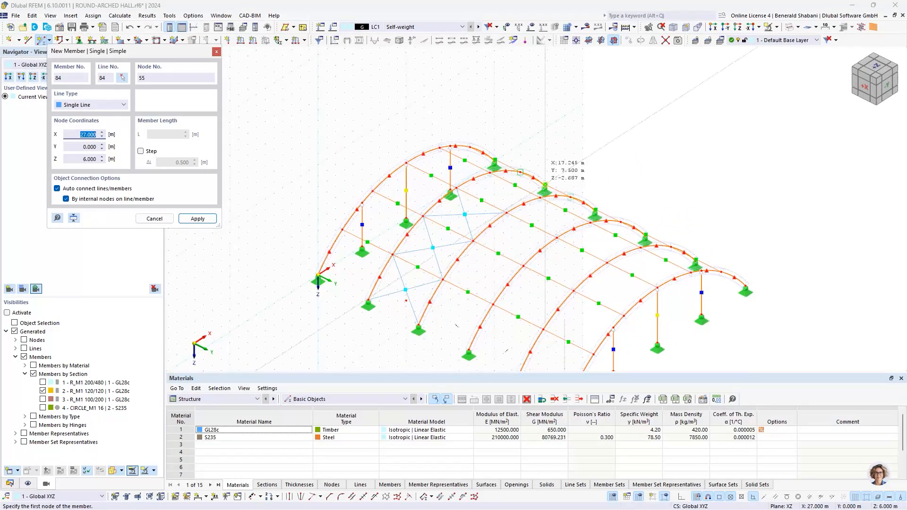
{"action": "key", "text": "Escape"}
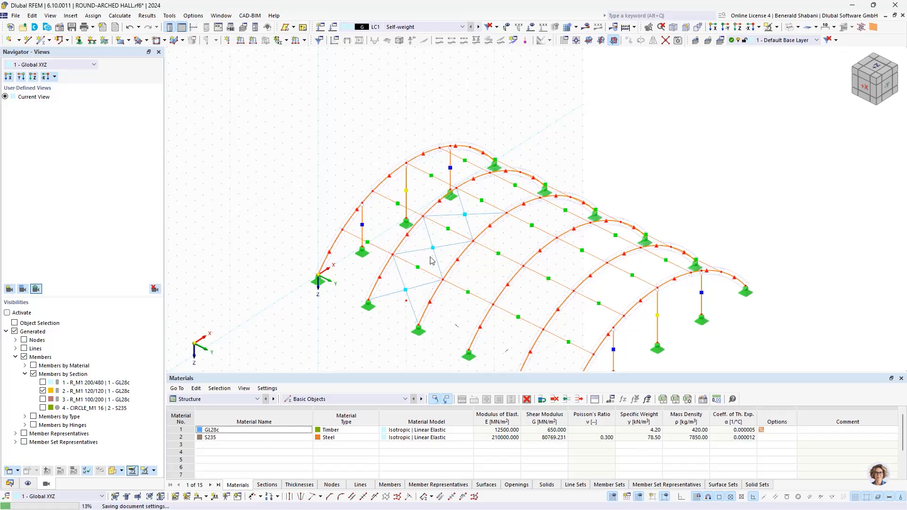
- Mirror the six tension members as a copy about the YZ plane through the third arch's crown node at X 10 m
{"action": "scroll", "coordinate": [440, 260], "scroll_direction": "up", "scroll_amount": 2}
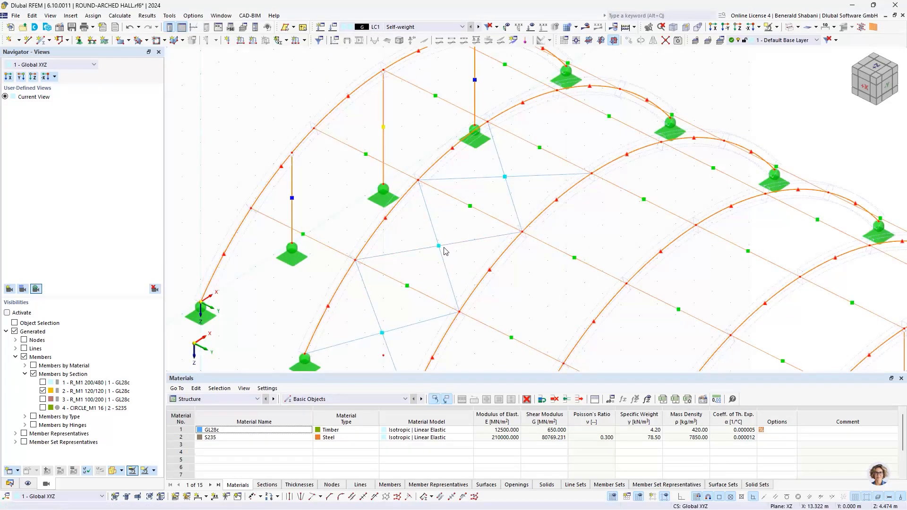
{"action": "scroll", "coordinate": [439, 248], "scroll_direction": "down", "scroll_amount": 3}
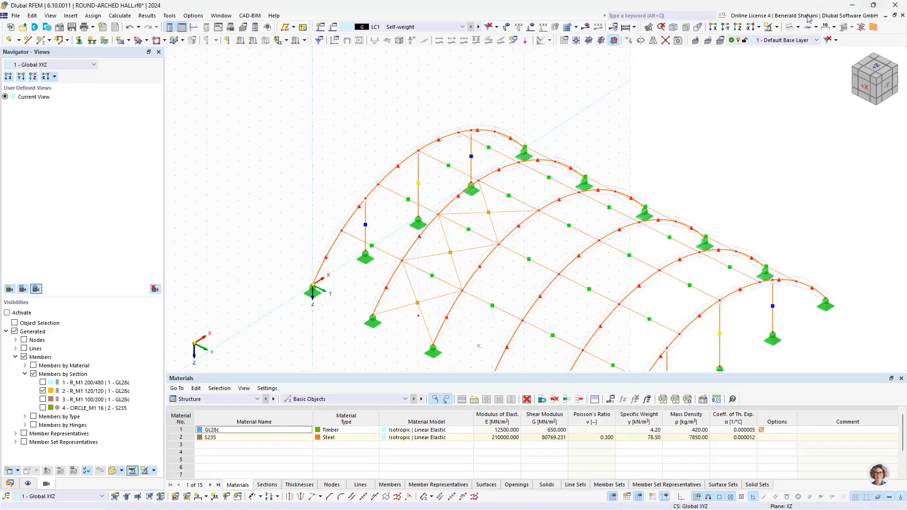
{"action": "left_click", "coordinate": [654, 40]}
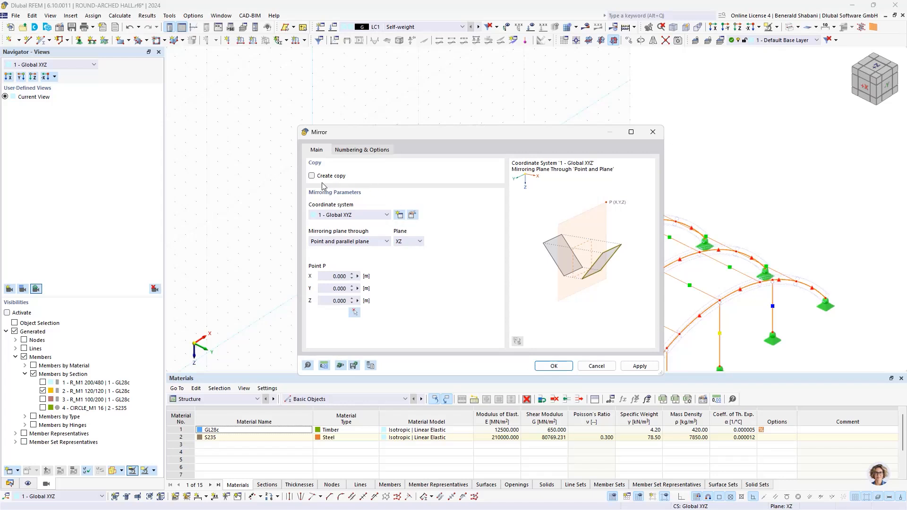
{"action": "left_click", "coordinate": [311, 176]}
{"action": "left_click", "coordinate": [414, 243]}
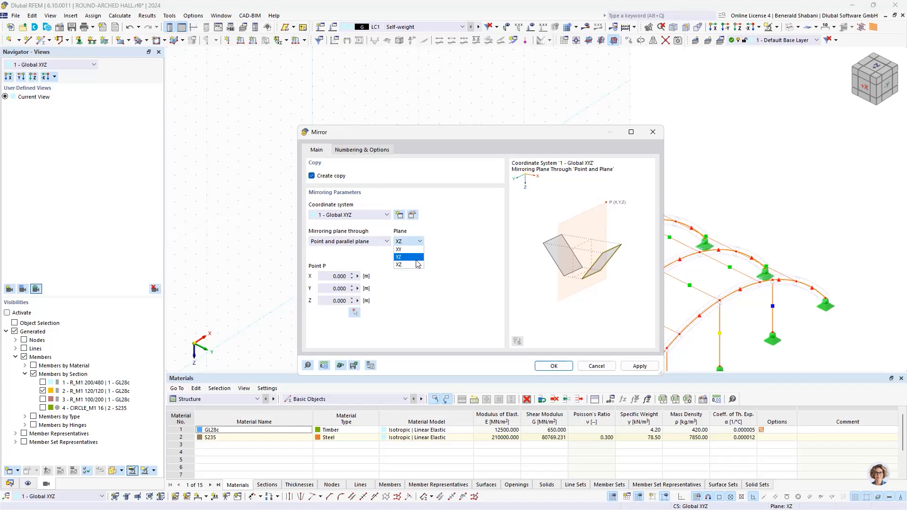
{"action": "left_click", "coordinate": [408, 258]}
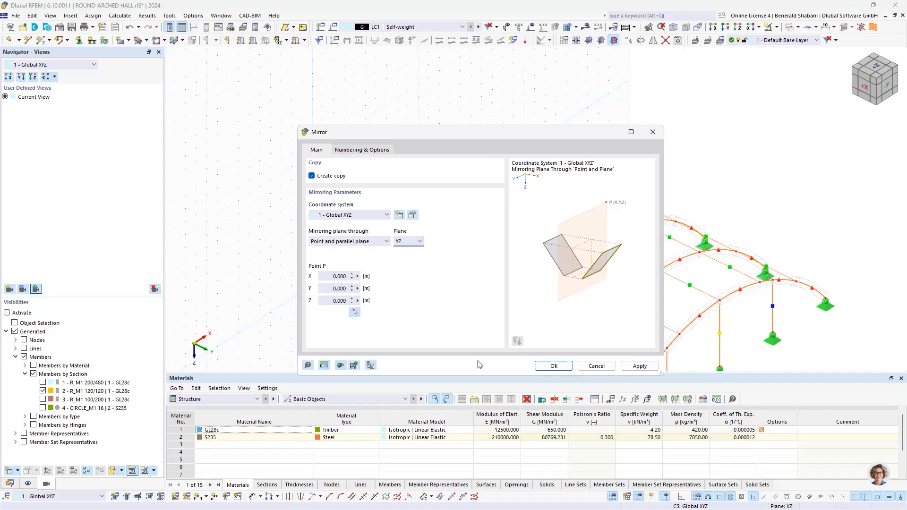
{"action": "left_click", "coordinate": [353, 313]}
{"action": "scroll", "coordinate": [542, 229], "scroll_direction": "up", "scroll_amount": 5}
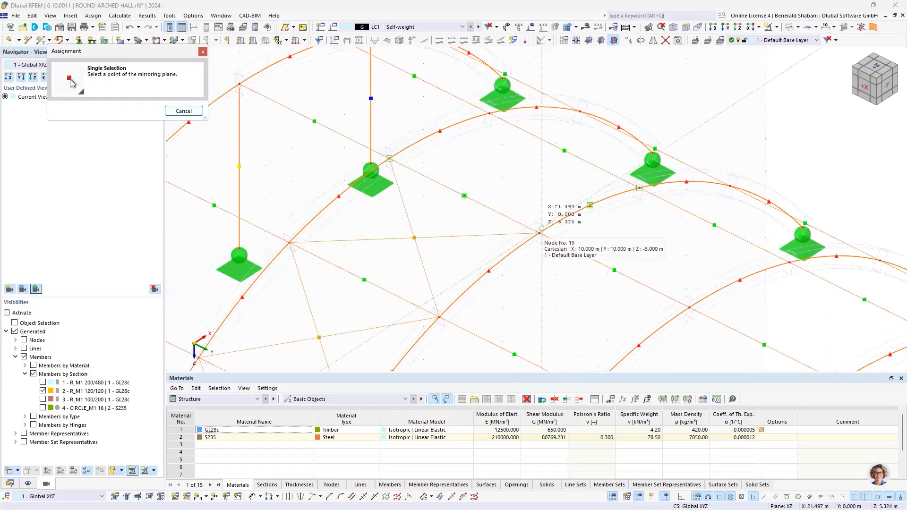
{"action": "left_click", "coordinate": [541, 229]}
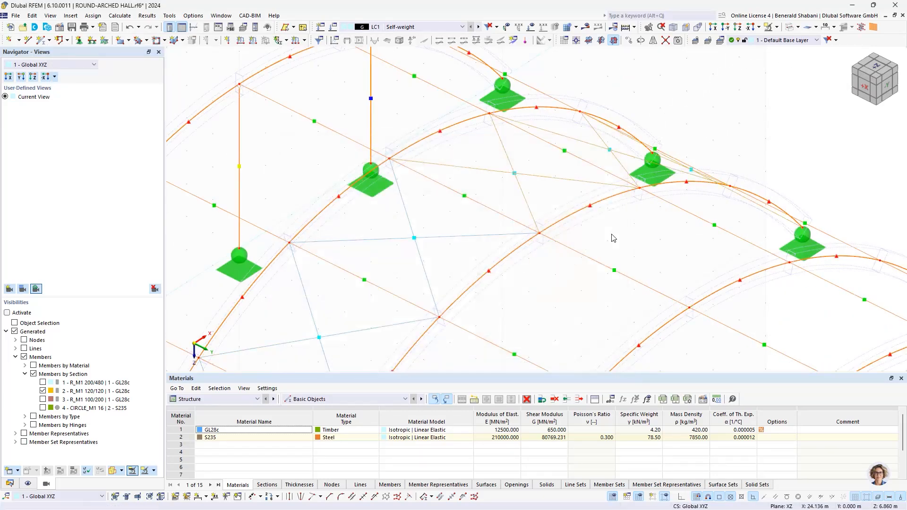
- Clear the selection and display the hall as a solid model
{"action": "scroll", "coordinate": [613, 235], "scroll_direction": "down", "scroll_amount": 4}
{"action": "left_click", "coordinate": [639, 240]}
{"action": "scroll", "coordinate": [668, 151], "scroll_direction": "down", "scroll_amount": 1}
{"action": "middle_click_drag", "start_coordinate": [667, 150], "coordinate": [594, 171]}
{"action": "left_click", "coordinate": [799, 27]}
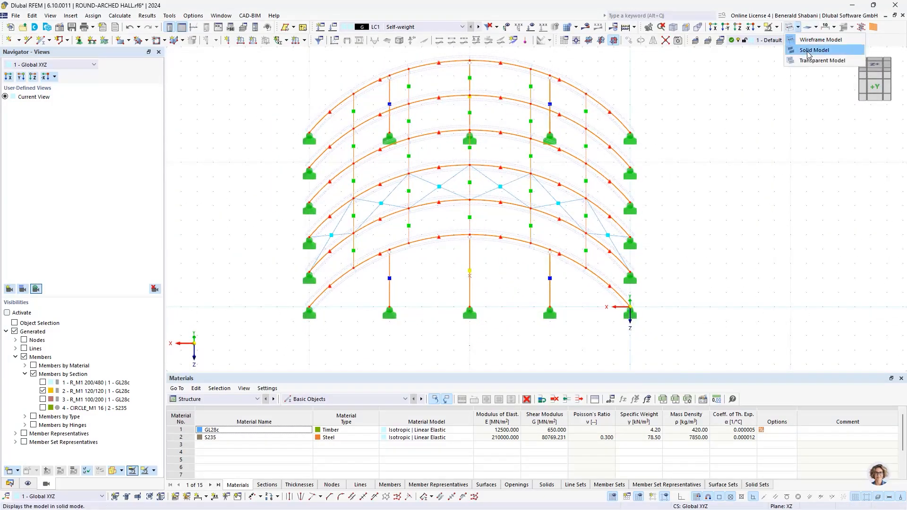
{"action": "left_click", "coordinate": [806, 50]}
- Examine the hall with its mirrored bracing from the gable end and obliquely from above
{"action": "middle_click_drag", "start_coordinate": [560, 163], "coordinate": [603, 192], "text": "ctrl"}
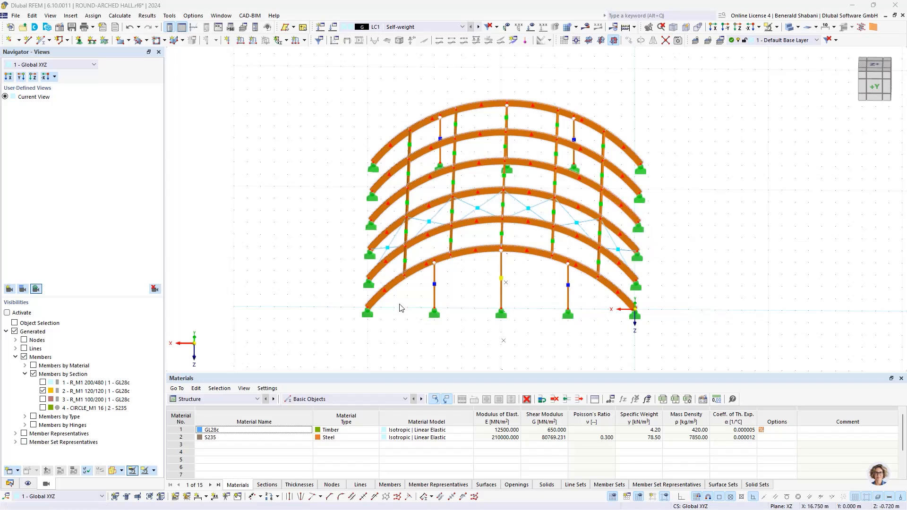
{"action": "middle_click_drag", "start_coordinate": [630, 307], "coordinate": [647, 258], "text": "ctrl"}
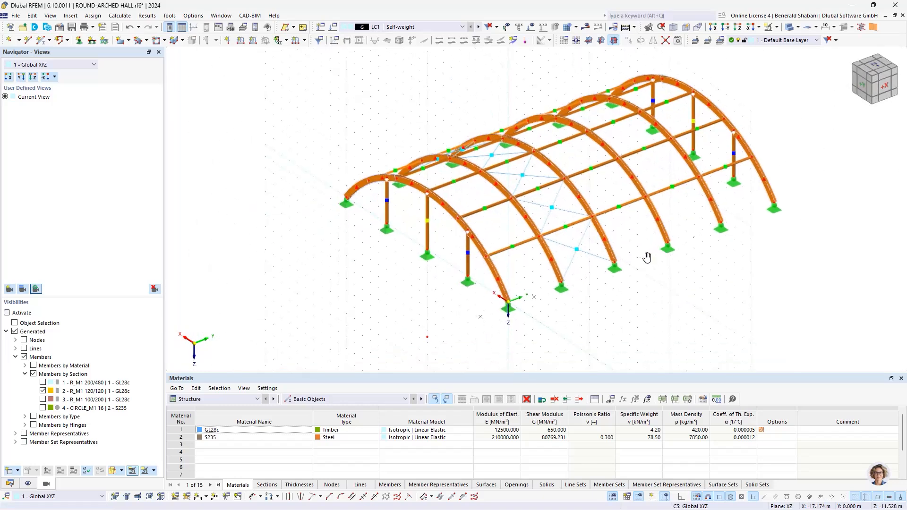
{"action": "mouse_move", "coordinate": [367, 243]}
{"action": "middle_mouse_down", "text": "ctrl"}
{"action": "mouse_move", "coordinate": [362, 237]}
{"action": "mouse_move", "coordinate": [376, 236]}
{"action": "middle_mouse_up", "text": "ctrl"}
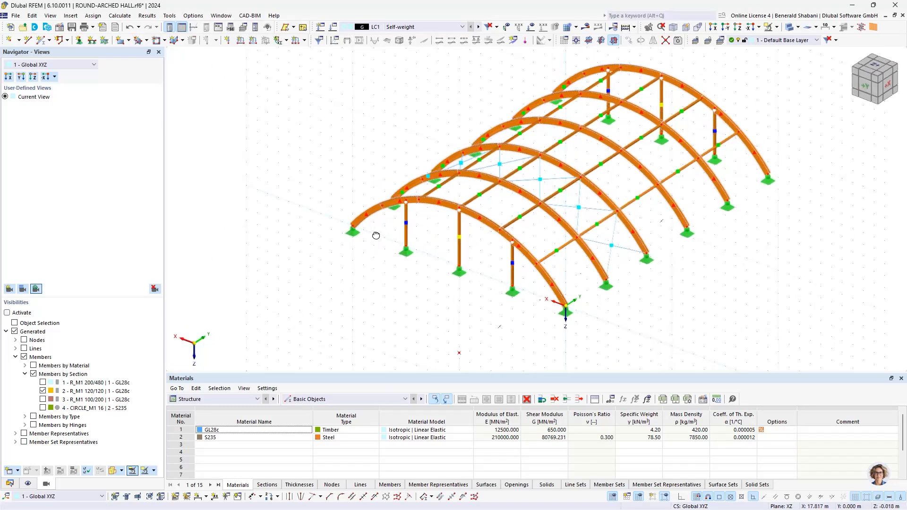
{"action": "scroll", "coordinate": [497, 305], "scroll_direction": "down", "scroll_amount": 2}
{"action": "middle_click_drag", "start_coordinate": [487, 296], "coordinate": [409, 256]}
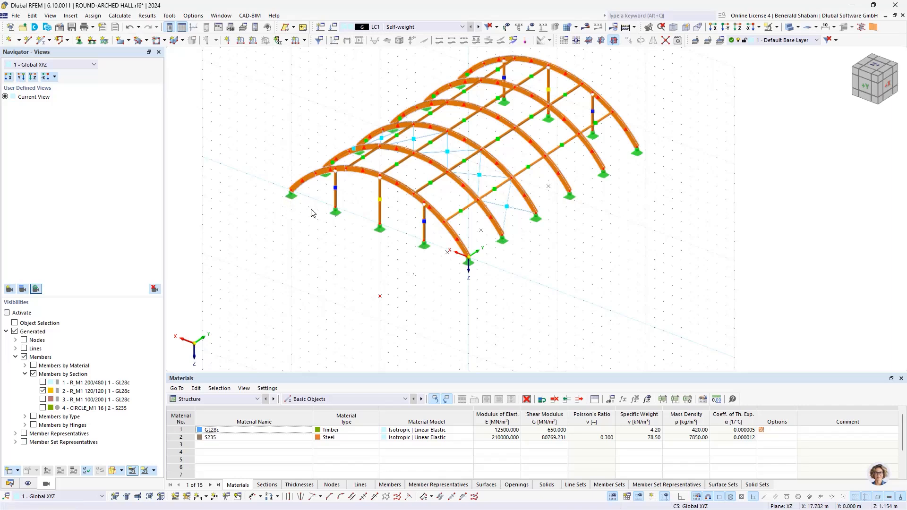
{"action": "middle_click_drag", "start_coordinate": [562, 154], "coordinate": [523, 235]}
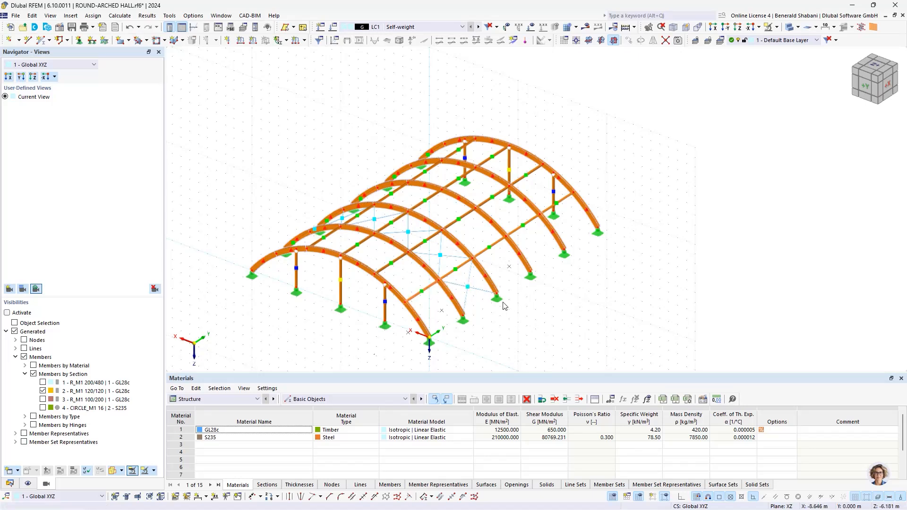
{"action": "scroll", "coordinate": [350, 331], "scroll_direction": "down", "scroll_amount": 2}
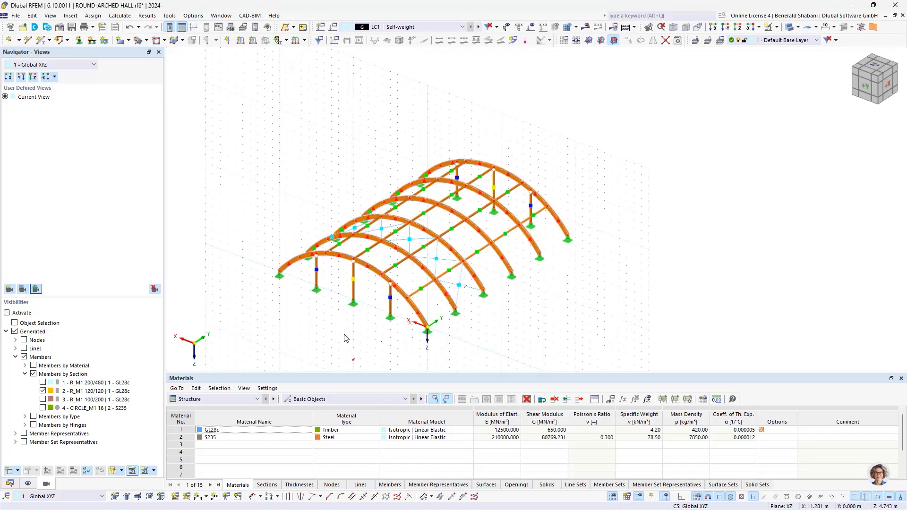
- Draw a single line between the two base supports of the gable arch at Y 0 m
{"action": "scroll", "coordinate": [340, 323], "scroll_direction": "up", "scroll_amount": 1}
{"action": "middle_click_drag", "start_coordinate": [339, 323], "coordinate": [477, 288]}
{"action": "middle_click_drag", "start_coordinate": [477, 287], "coordinate": [457, 285], "text": "ctrl"}
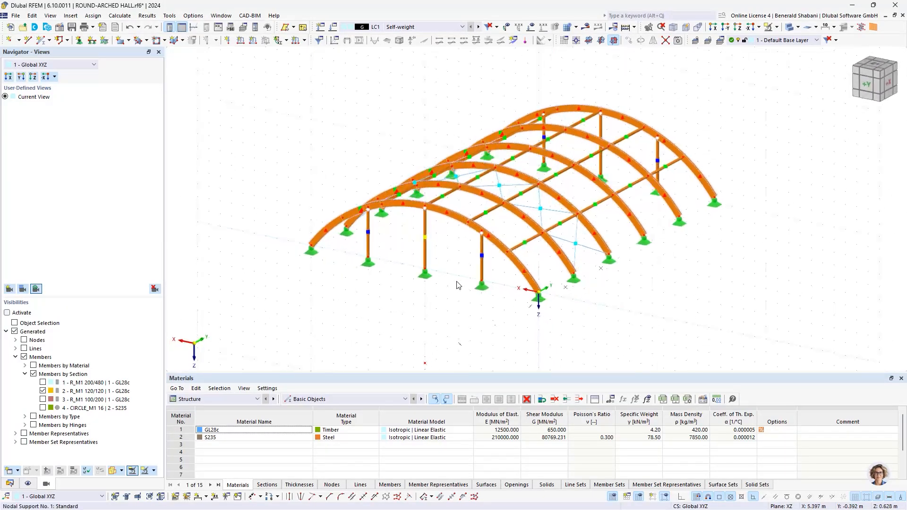
{"action": "scroll", "coordinate": [511, 304], "scroll_direction": "down", "scroll_amount": 1}
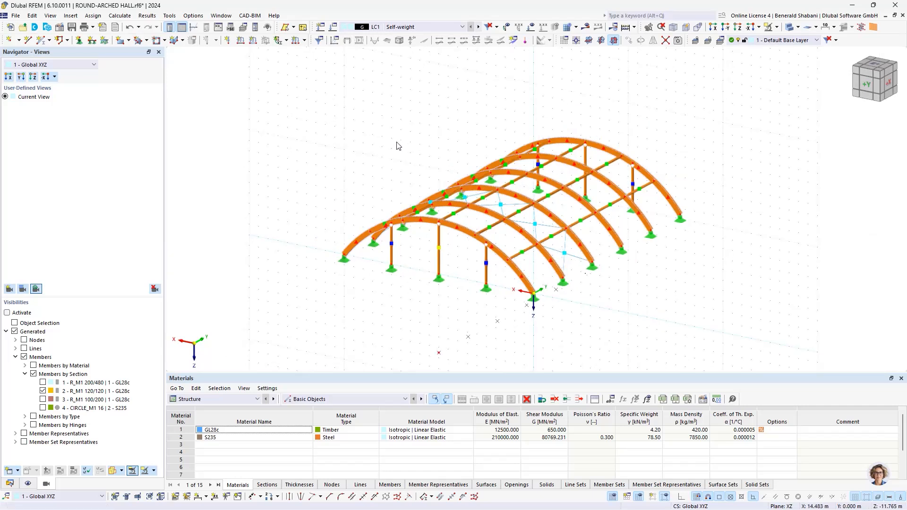
{"action": "left_click", "coordinate": [28, 40]}
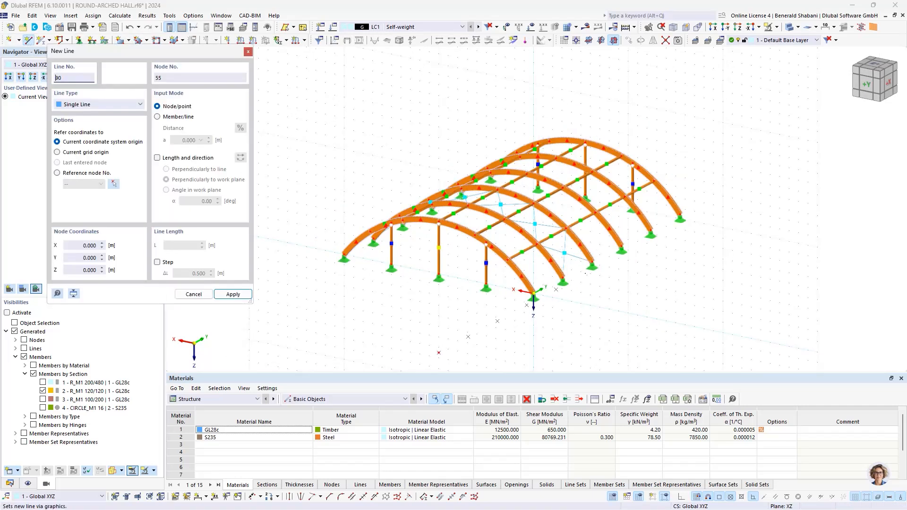
{"action": "left_click", "coordinate": [344, 255]}
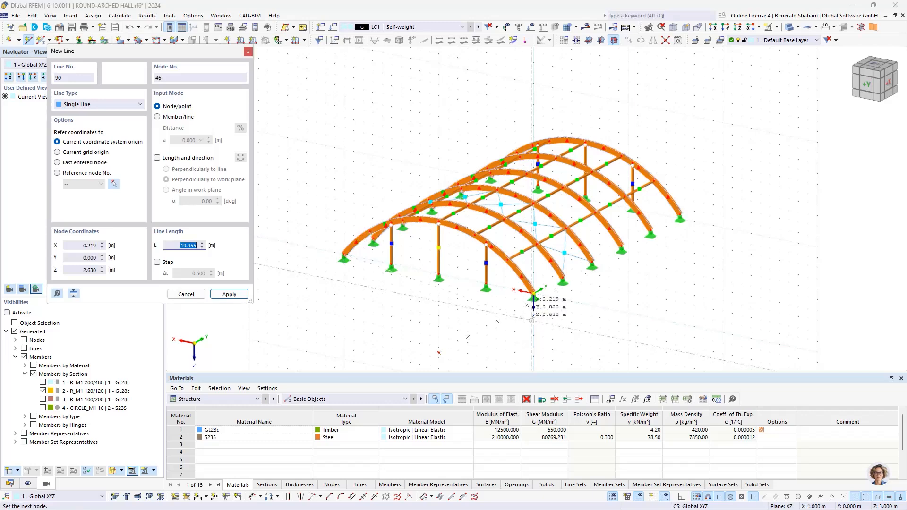
{"action": "left_click", "coordinate": [534, 294]}
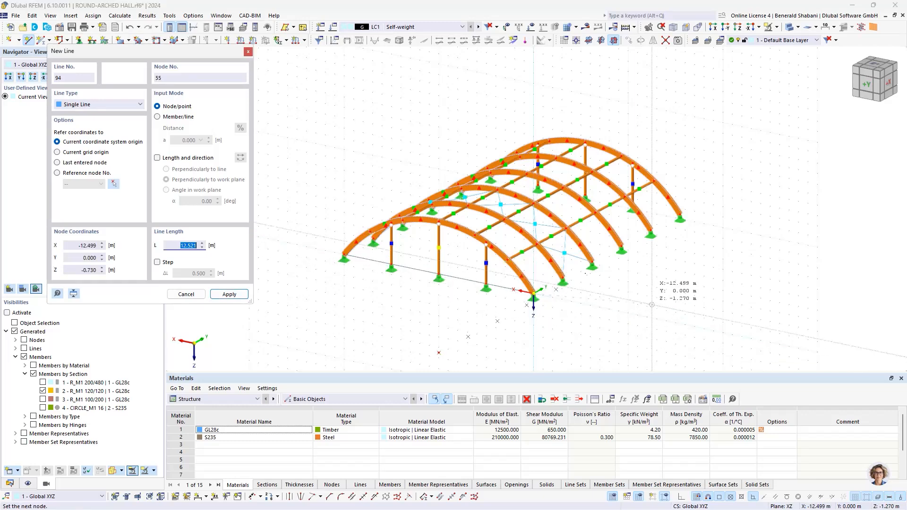
- Draw a 20 m line between the two base supports of the opposite gable arch at Y 25 m and finish placing lines
{"action": "middle_click_drag", "start_coordinate": [626, 278], "coordinate": [406, 279], "text": "ctrl"}
{"action": "right_click", "coordinate": [419, 276]}
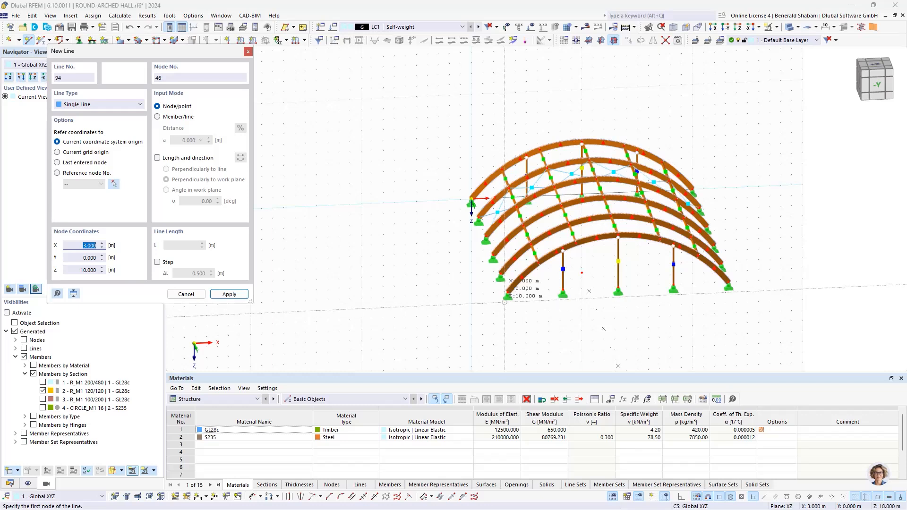
{"action": "left_click", "coordinate": [728, 283]}
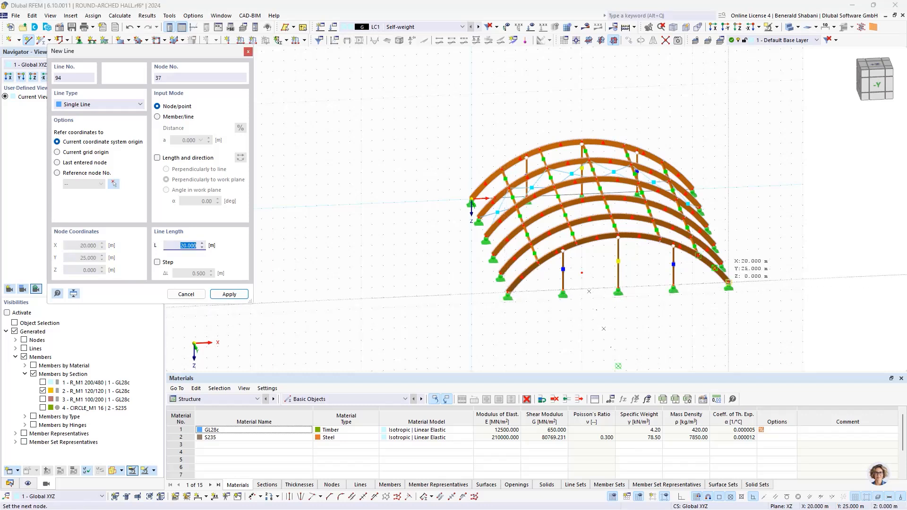
{"action": "left_click", "coordinate": [728, 283]}
{"action": "right_click", "coordinate": [405, 296]}
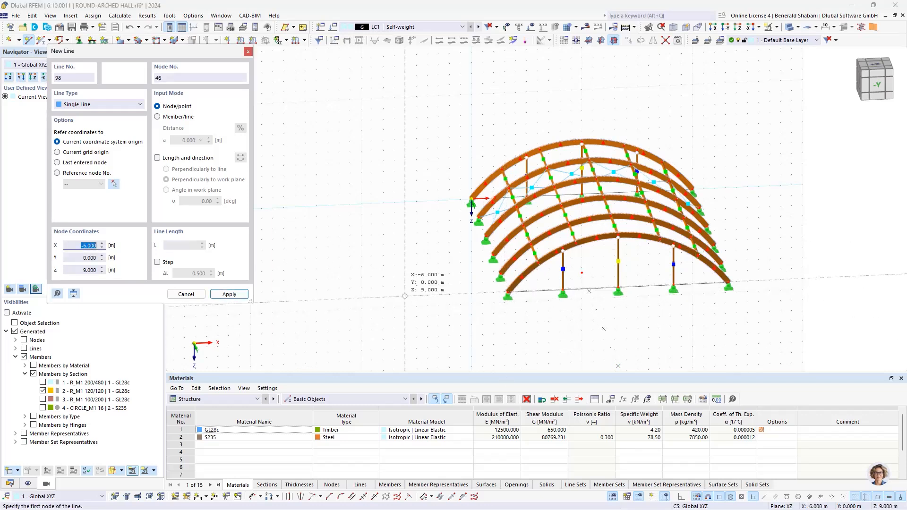
{"action": "right_click", "coordinate": [405, 296]}
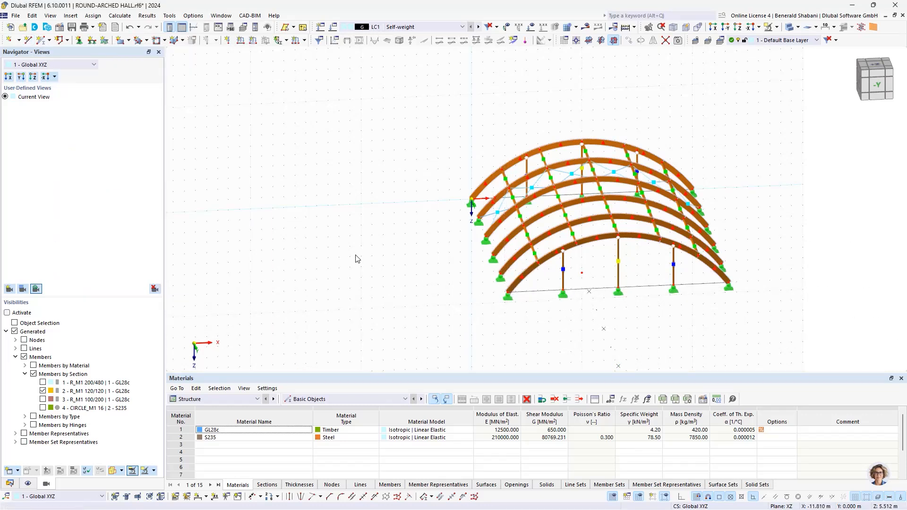
- Begin a new surface defined by selected boundary lines, with the stiffness type Load Transfer
{"action": "left_click", "coordinate": [129, 41]}
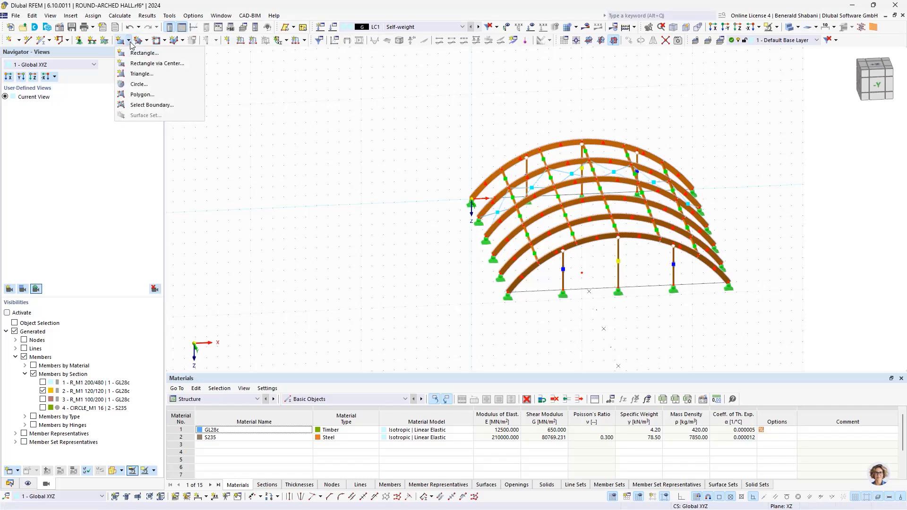
{"action": "left_click", "coordinate": [142, 105]}
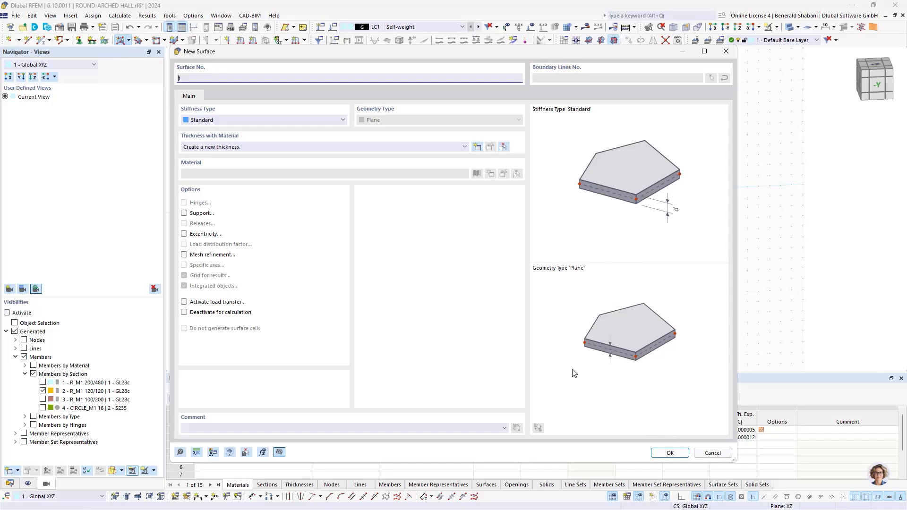
{"action": "left_click", "coordinate": [228, 121]}
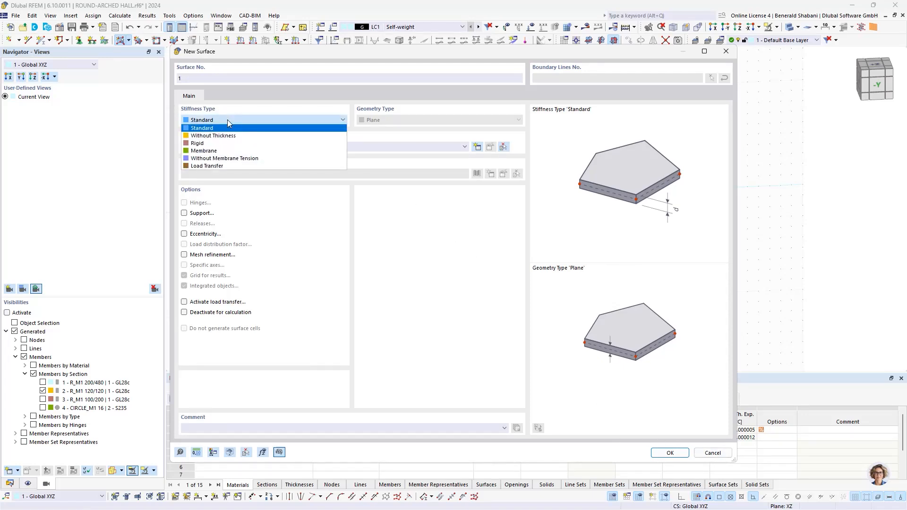
{"action": "left_click", "coordinate": [263, 167]}
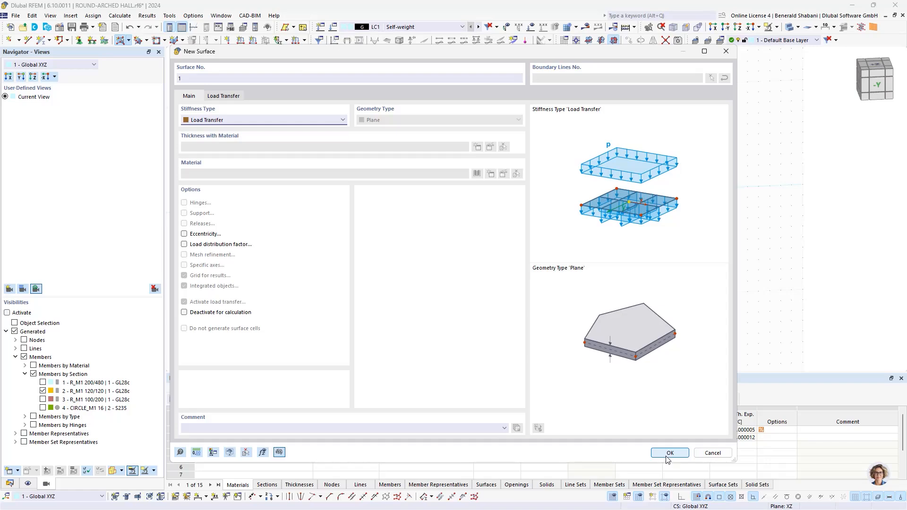
- Create a load transfer surface on the gable at Y 25 m, bounded by its arch lines and base line
{"action": "left_click", "coordinate": [666, 454]}
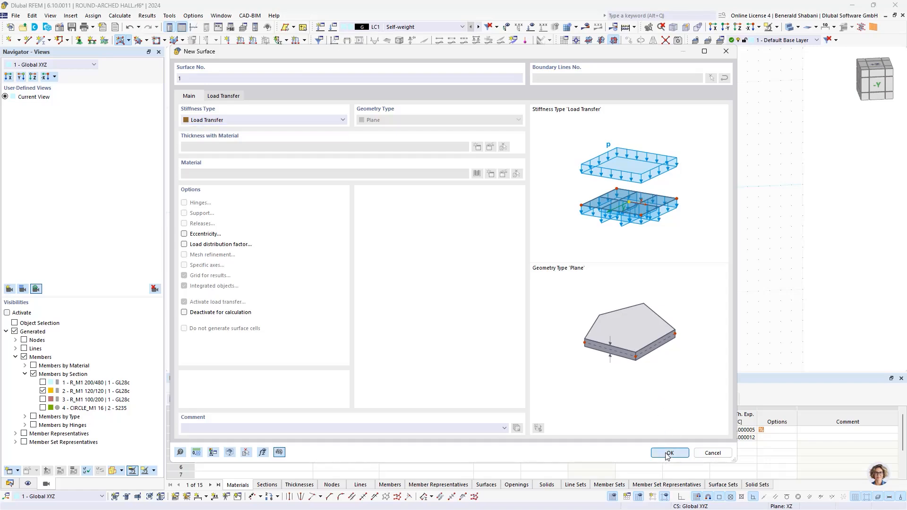
{"action": "scroll", "coordinate": [545, 306], "scroll_direction": "up", "scroll_amount": 1}
{"action": "middle_click_drag", "start_coordinate": [548, 282], "coordinate": [413, 298]}
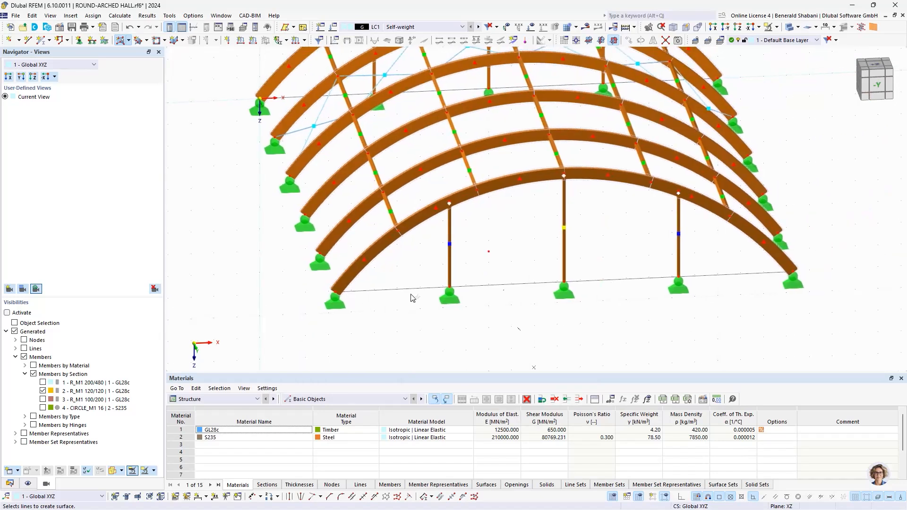
{"action": "left_click", "coordinate": [377, 246]}
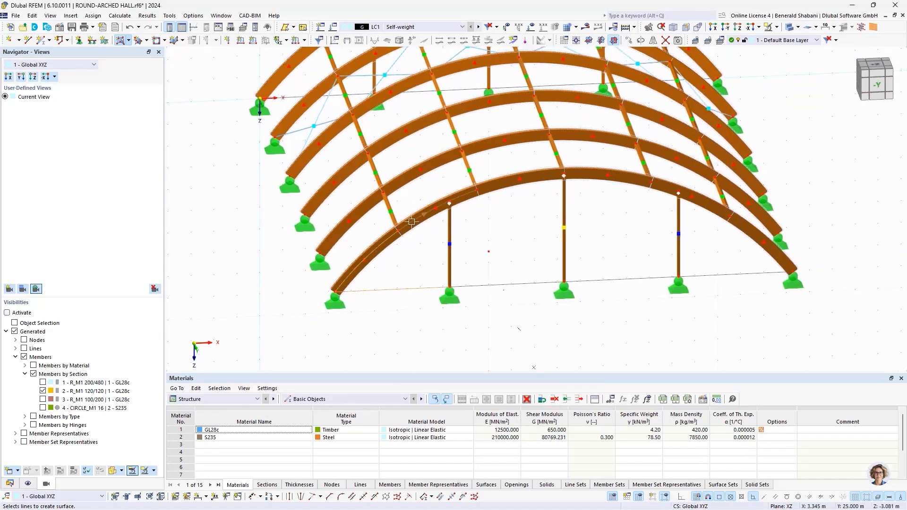
{"action": "left_click", "coordinate": [492, 191]}
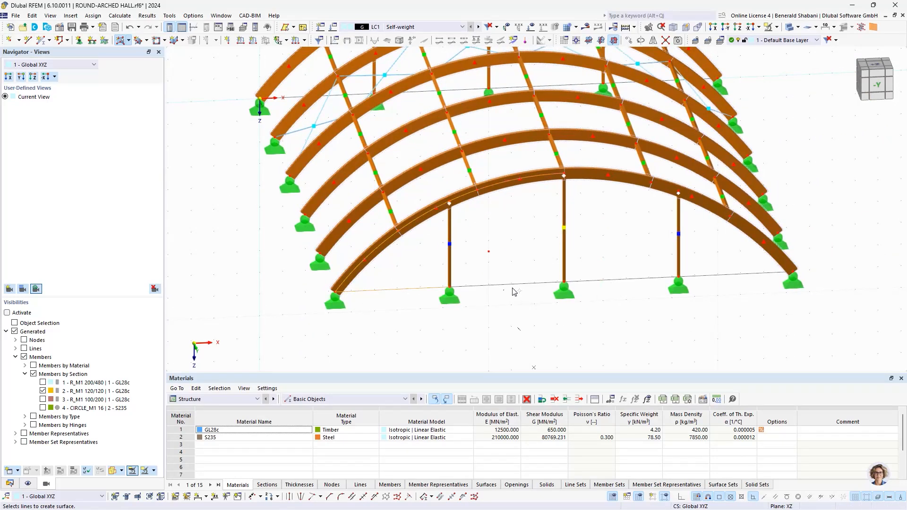
{"action": "left_click", "coordinate": [624, 278]}
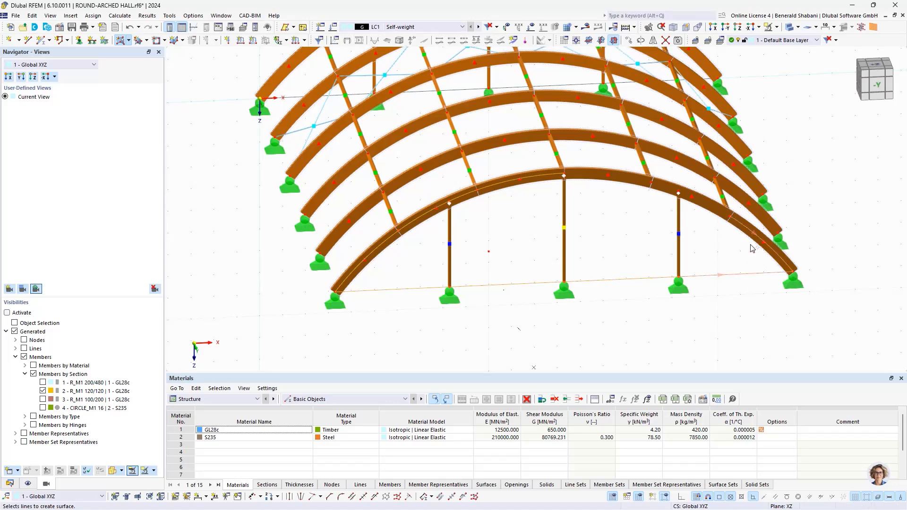
{"action": "left_click", "coordinate": [629, 182]}
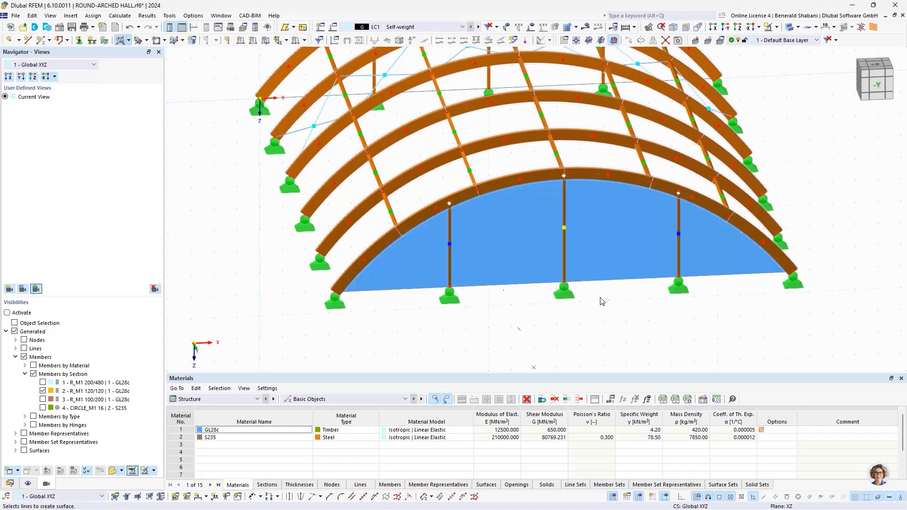
- Create a second load transfer surface on the gable at Y 0 m from its arch lines and base line
{"action": "middle_click_drag", "start_coordinate": [795, 258], "coordinate": [636, 247], "text": "ctrl"}
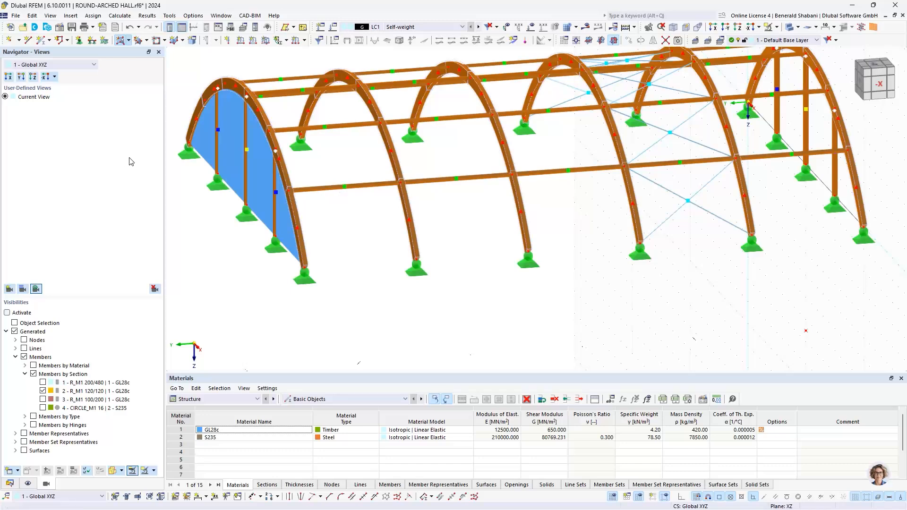
{"action": "scroll", "coordinate": [241, 162], "scroll_direction": "down", "scroll_amount": 1}
{"action": "middle_click_drag", "start_coordinate": [548, 194], "coordinate": [555, 242], "text": "ctrl"}
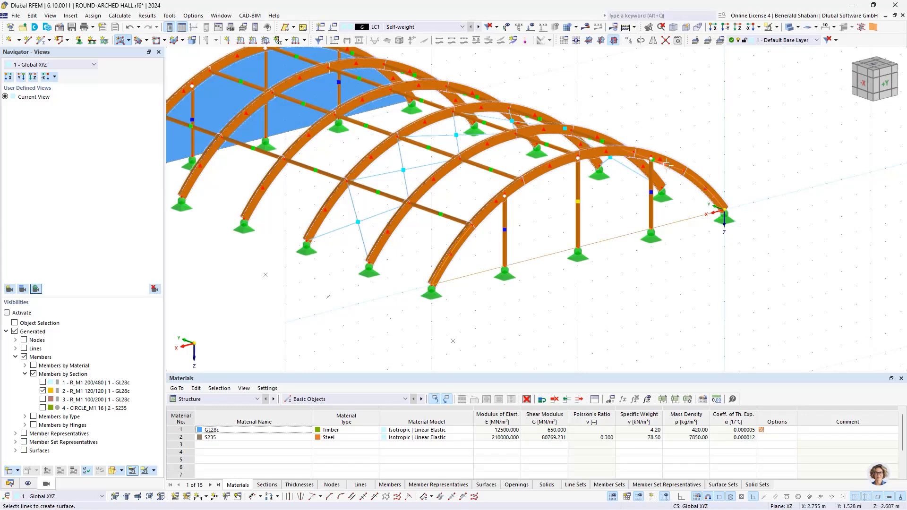
{"action": "middle_click_drag", "start_coordinate": [713, 199], "coordinate": [684, 199], "text": "ctrl"}
{"action": "scroll", "coordinate": [685, 199], "scroll_direction": "up", "scroll_amount": 3}
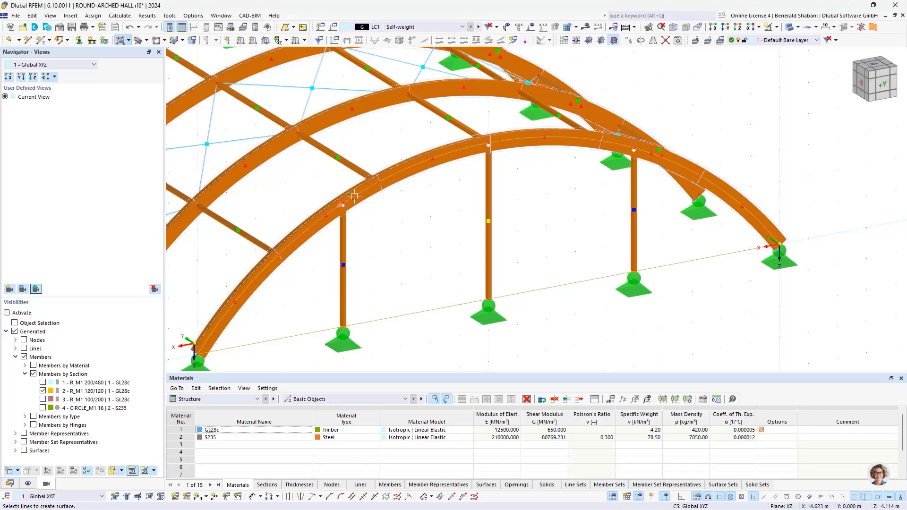
{"action": "left_click", "coordinate": [423, 303]}
{"action": "scroll", "coordinate": [423, 303], "scroll_direction": "down", "scroll_amount": 5}
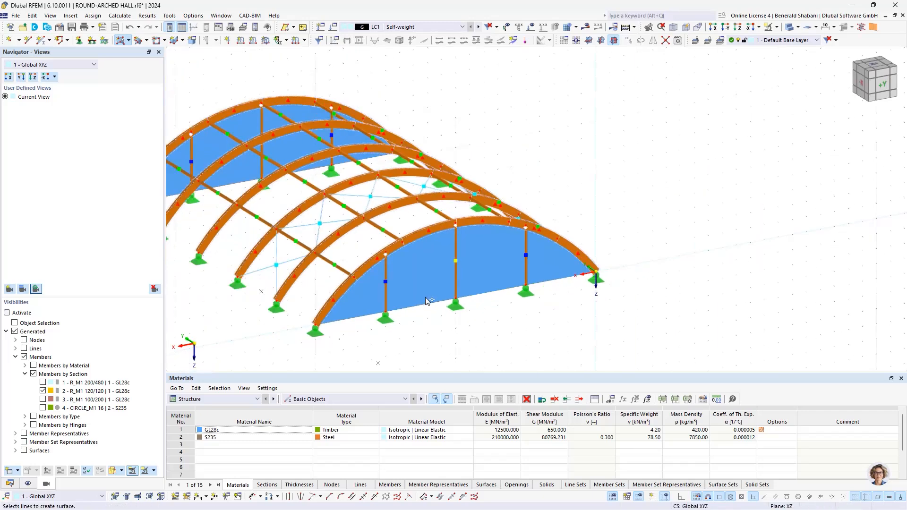
{"action": "middle_click_drag", "start_coordinate": [465, 288], "coordinate": [608, 253]}
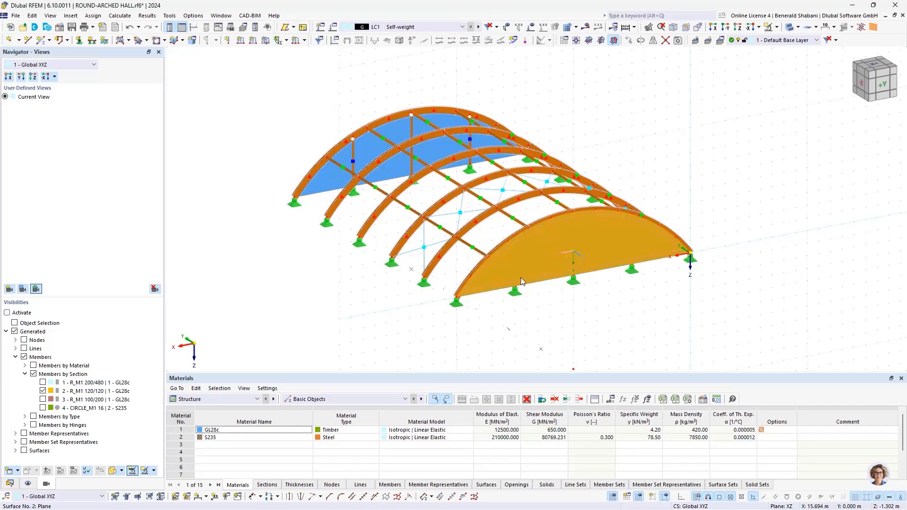
- Set the load transfer direction of the gable surface at Y 0 m to x | Stripes
{"action": "double_click", "coordinate": [553, 272]}
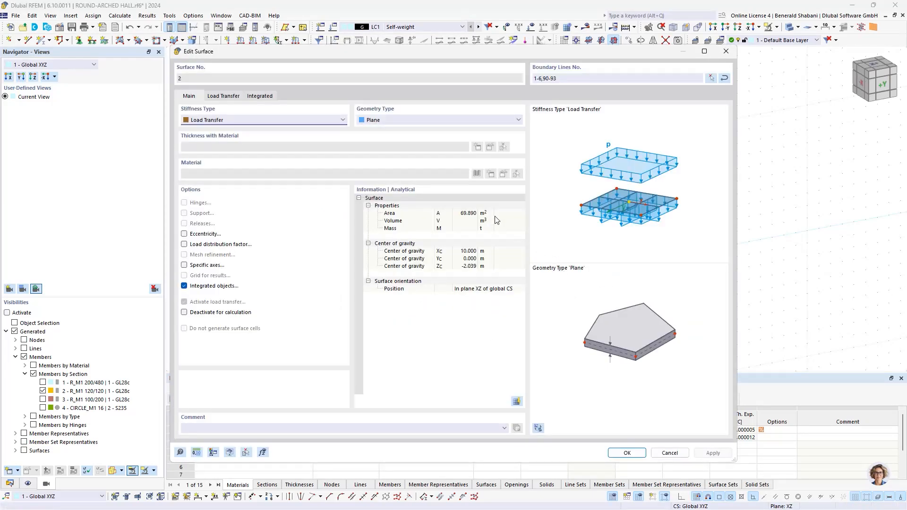
{"action": "left_click", "coordinate": [224, 96]}
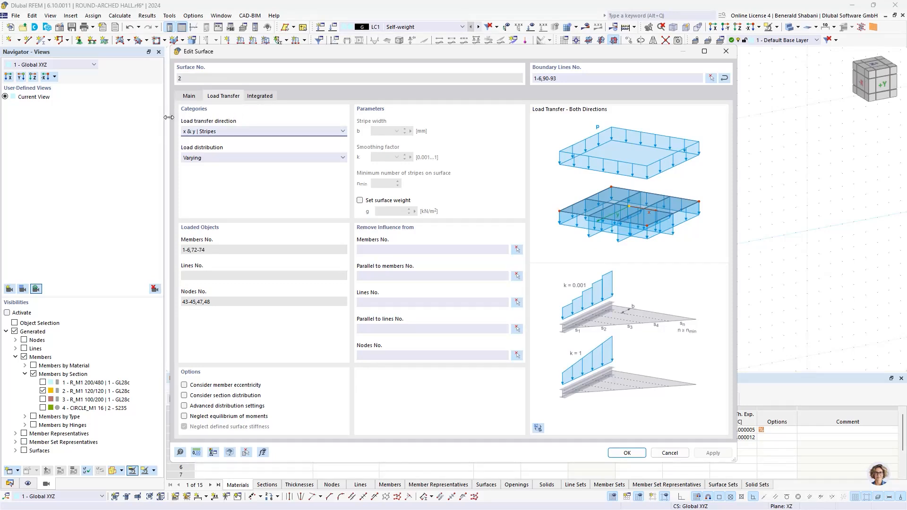
{"action": "left_click", "coordinate": [235, 132]}
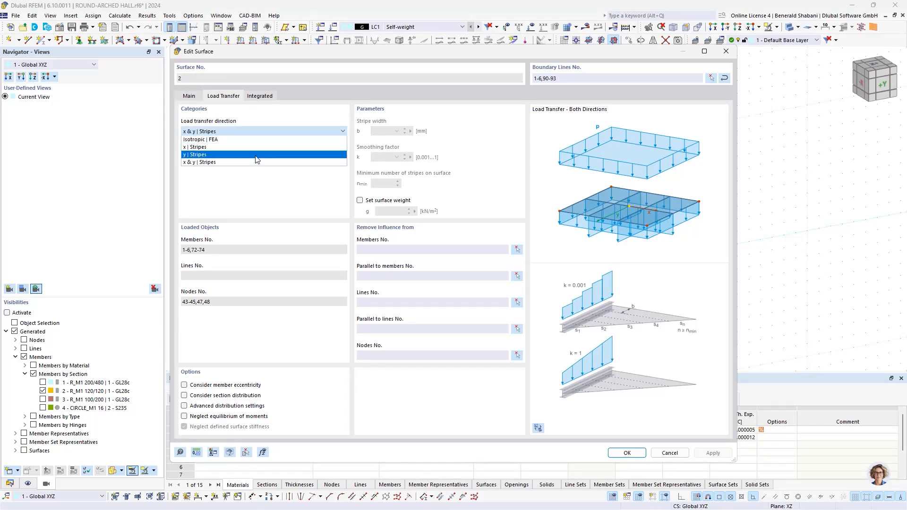
{"action": "left_click", "coordinate": [211, 147]}
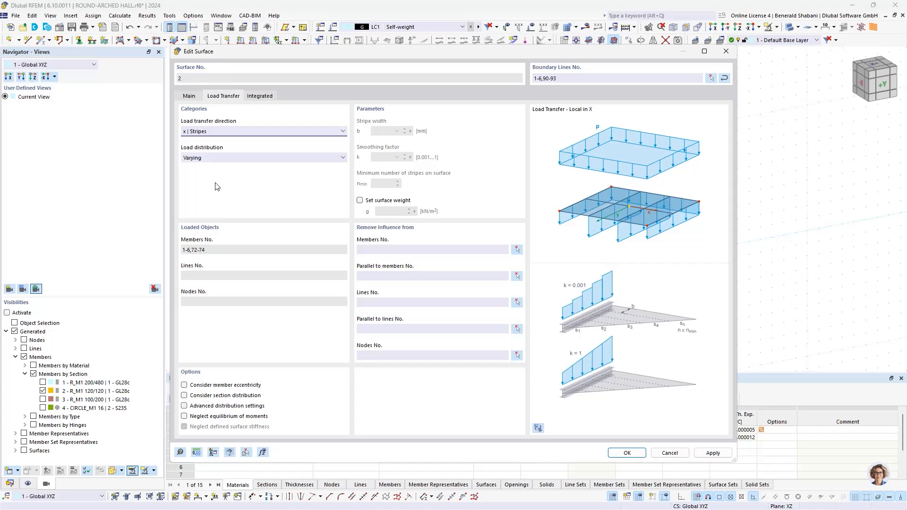
{"action": "left_click", "coordinate": [627, 455]}
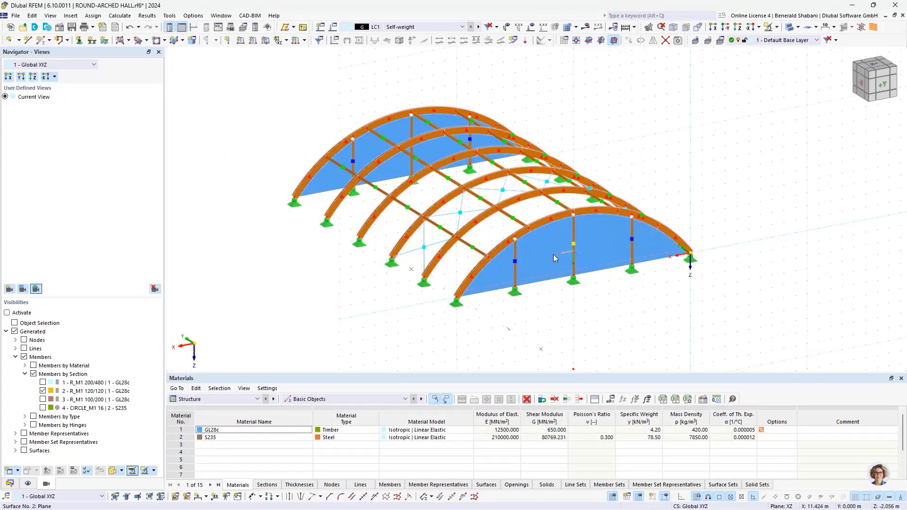
- Set the load transfer direction of the gable surface at Y 25 m to x | Stripes
{"action": "scroll", "coordinate": [551, 257], "scroll_direction": "up", "scroll_amount": 2}
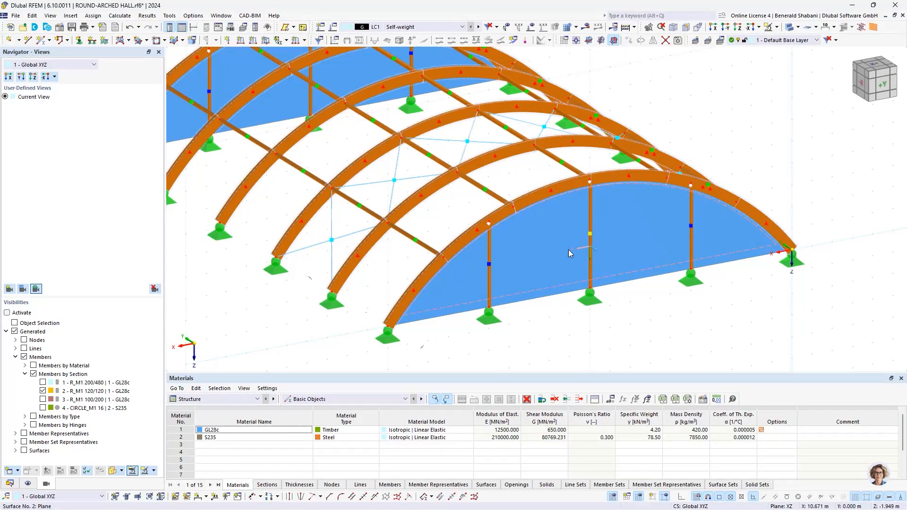
{"action": "scroll", "coordinate": [562, 228], "scroll_direction": "down", "scroll_amount": 3}
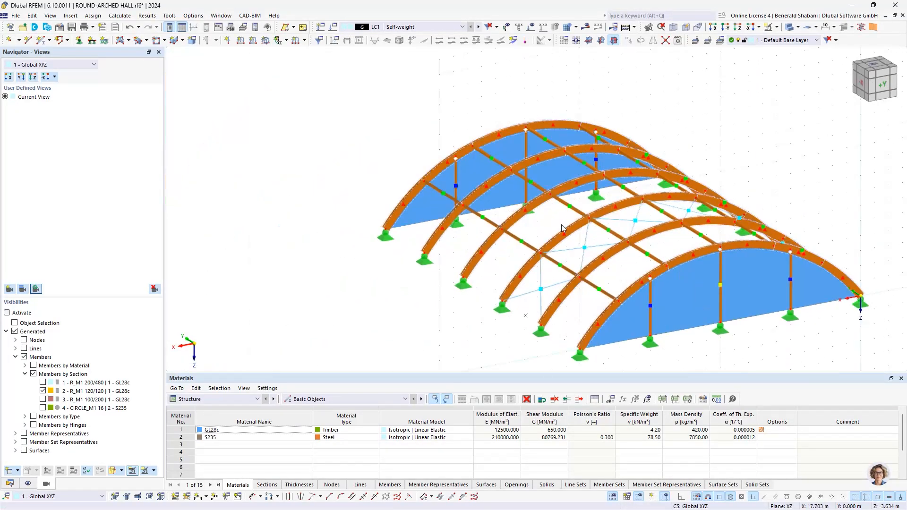
{"action": "double_click", "coordinate": [472, 171]}
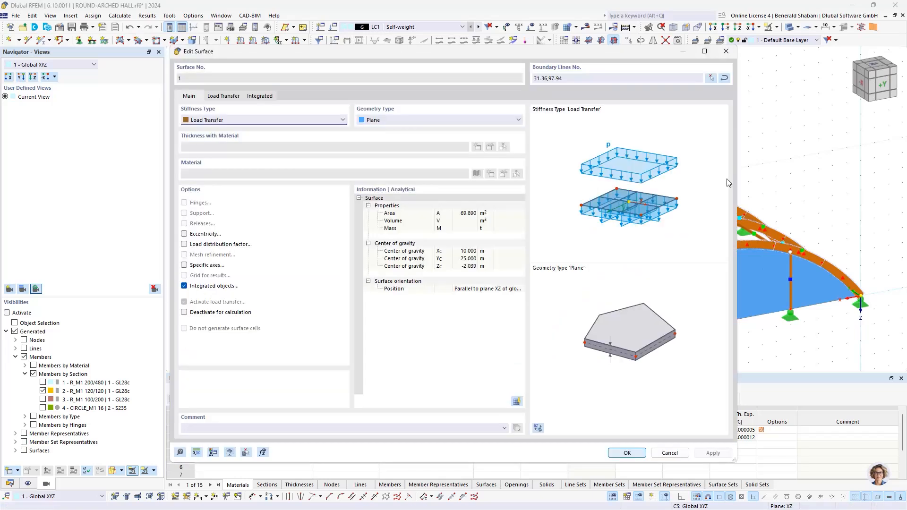
{"action": "left_click", "coordinate": [224, 96]}
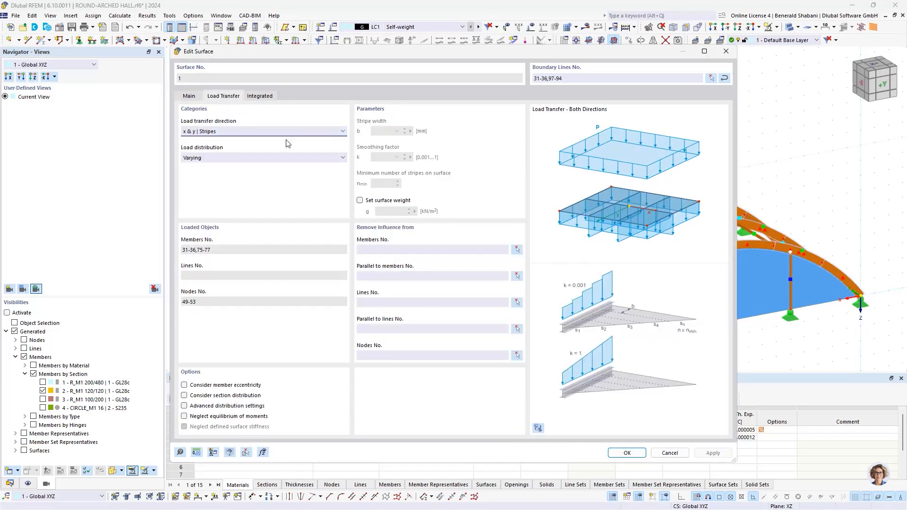
{"action": "left_click", "coordinate": [225, 131]}
{"action": "left_click", "coordinate": [220, 152]}
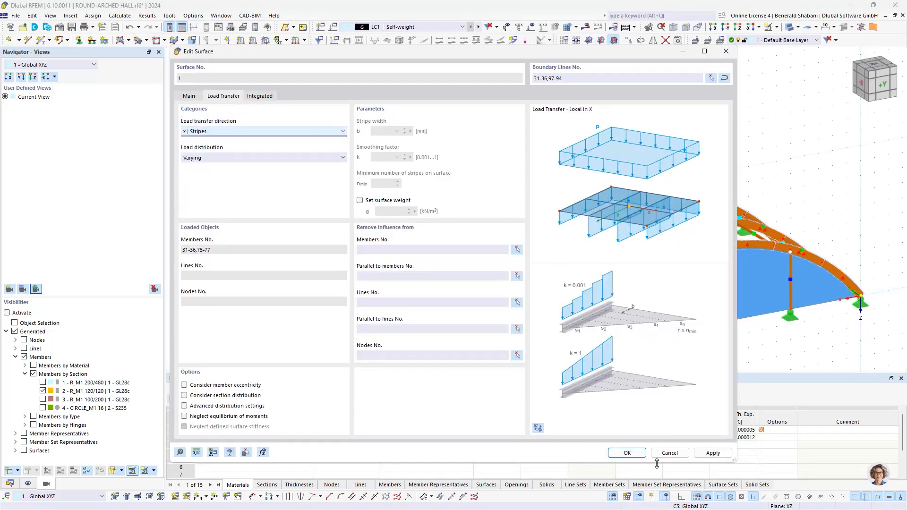
{"action": "left_click", "coordinate": [621, 454]}
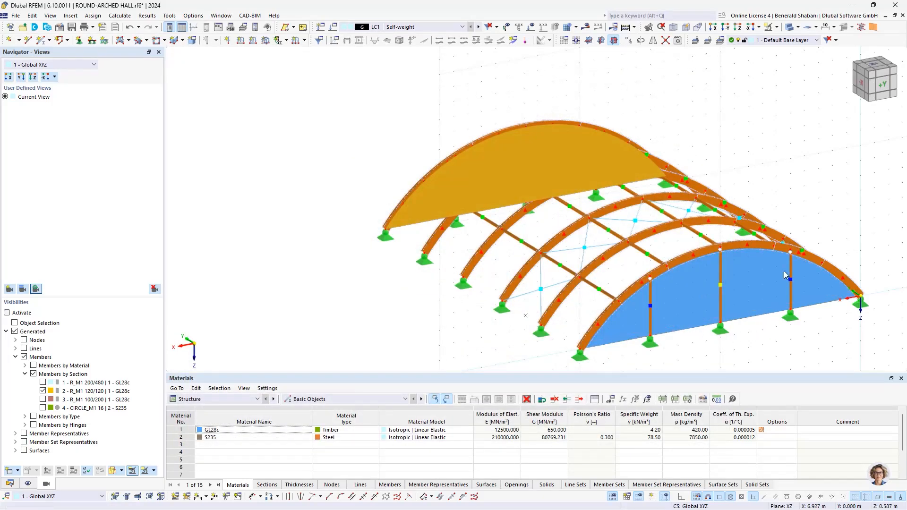
- Rename load case LC1 as Dead Load + Roof Structure
{"action": "middle_click_drag", "start_coordinate": [732, 185], "coordinate": [498, 144], "text": "ctrl"}
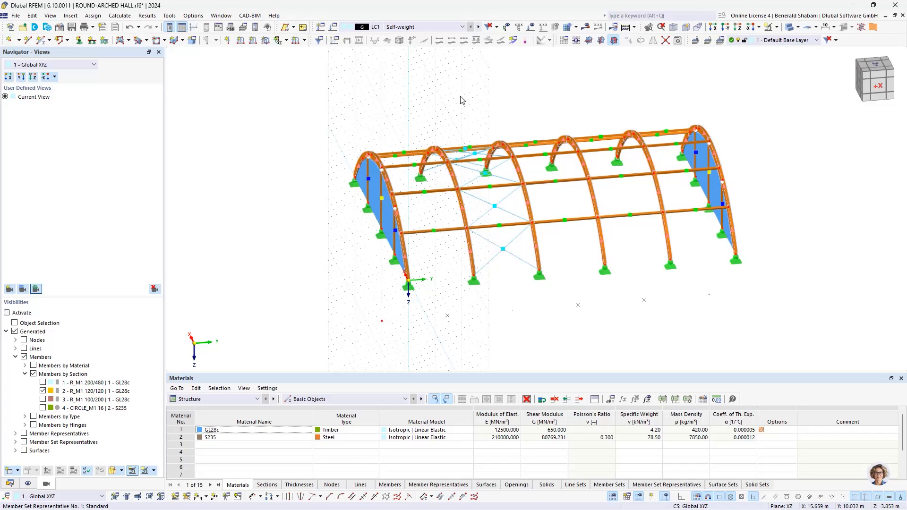
{"action": "left_click", "coordinate": [332, 27]}
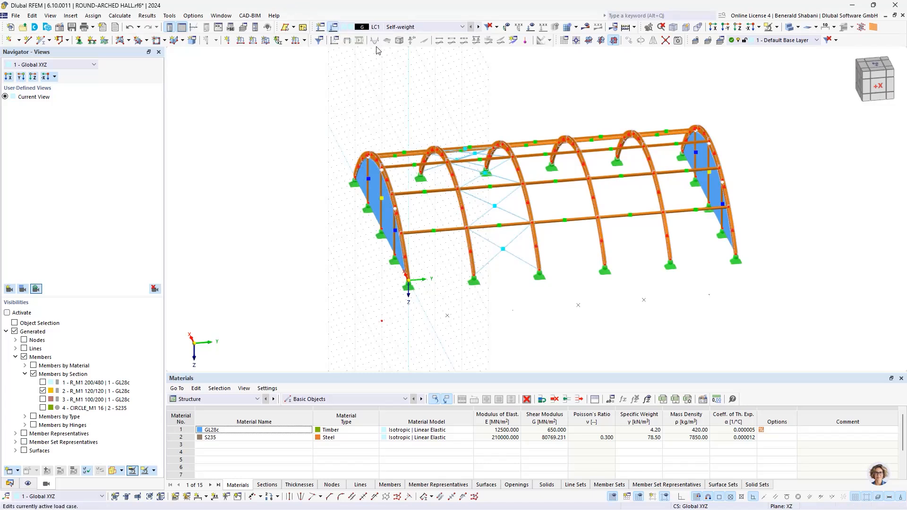
{"action": "triple_click", "coordinate": [409, 83]}
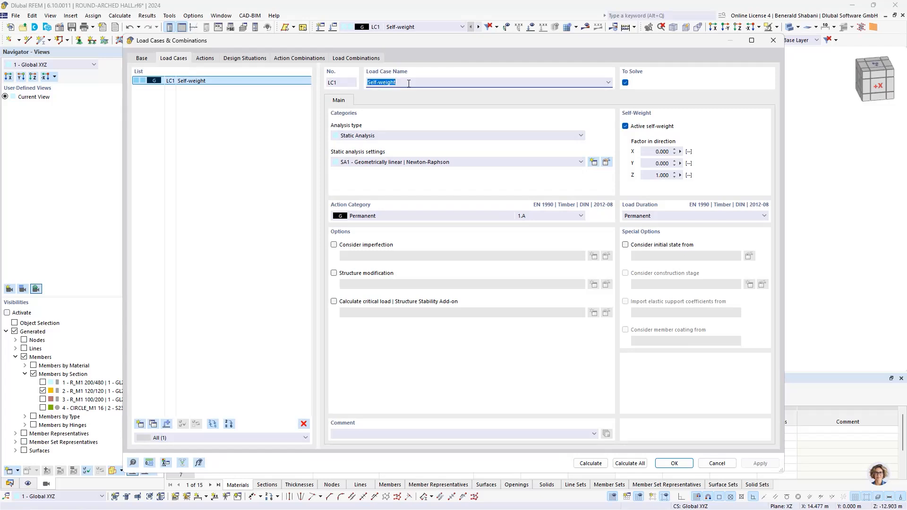
{"action": "key", "text": "BackSpace"}
{"action": "left_click", "coordinate": [668, 465]}
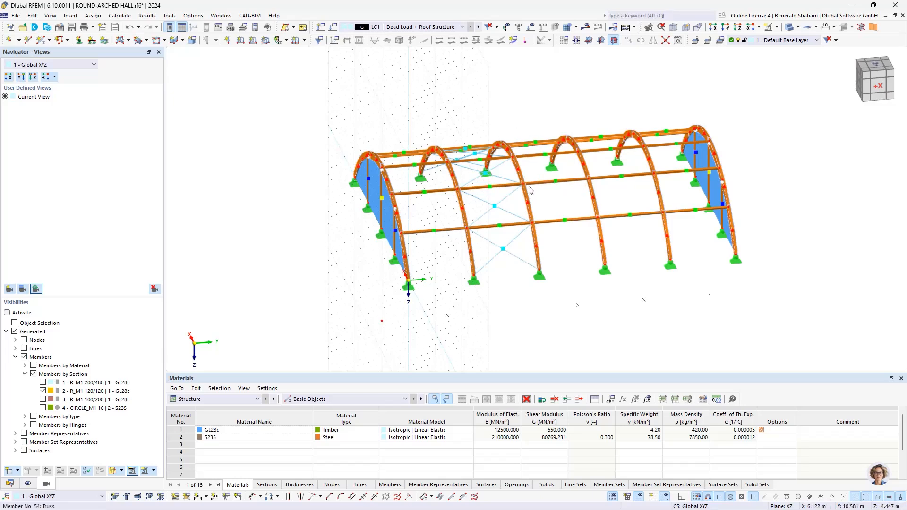
- Define a new uniform member set load of 1.5 kN/m in LC1, acting globally in Z on true length
{"action": "middle_click_drag", "start_coordinate": [554, 120], "coordinate": [530, 123]}
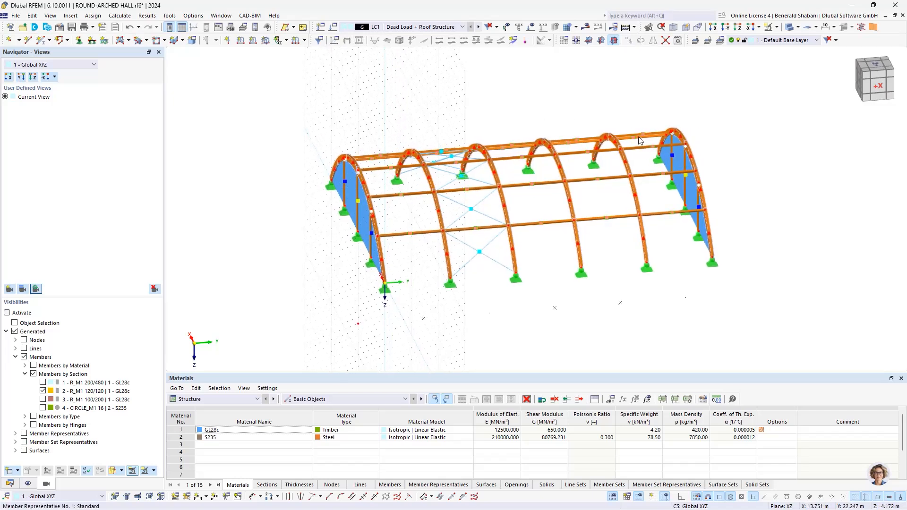
{"action": "middle_click_drag", "start_coordinate": [511, 105], "coordinate": [452, 112]}
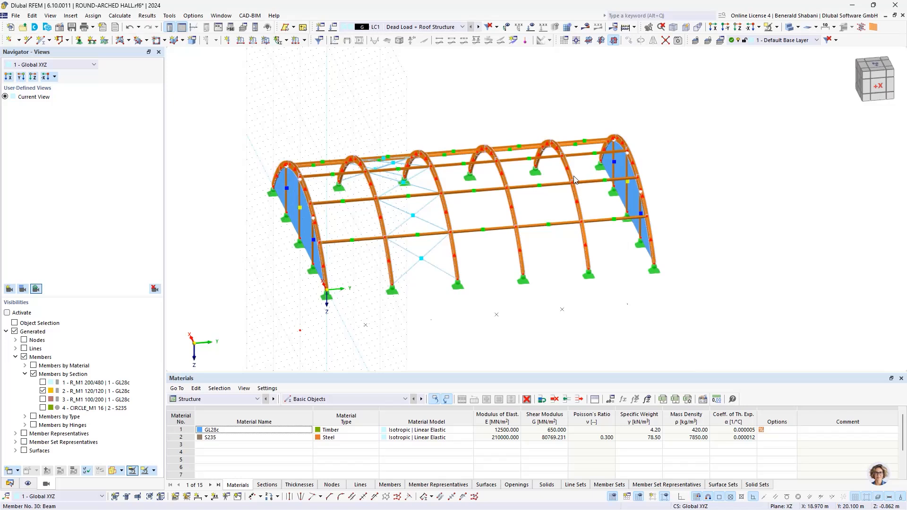
{"action": "left_click", "coordinate": [305, 40]}
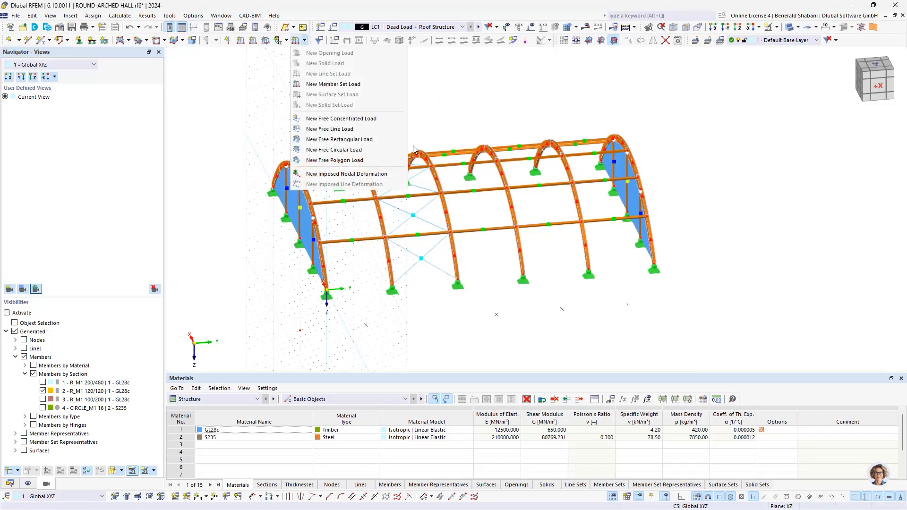
{"action": "left_click", "coordinate": [351, 88]}
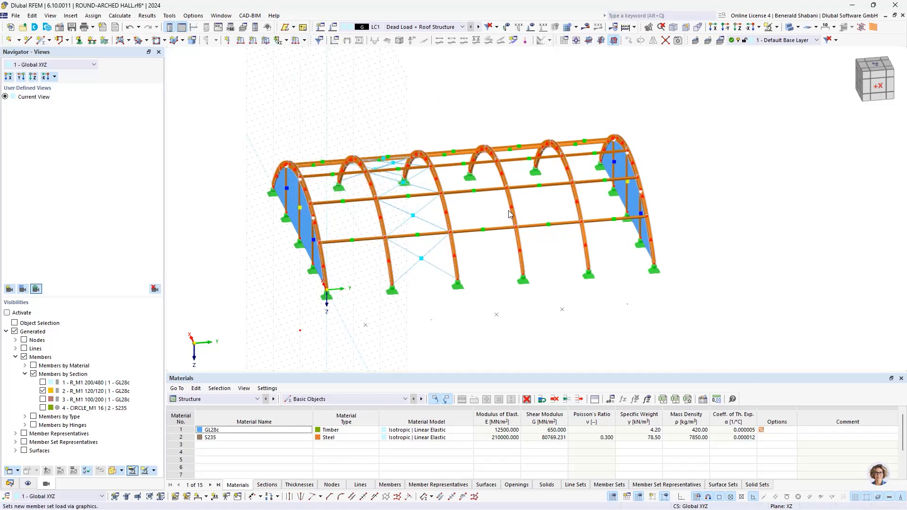
{"action": "left_click", "coordinate": [360, 152]}
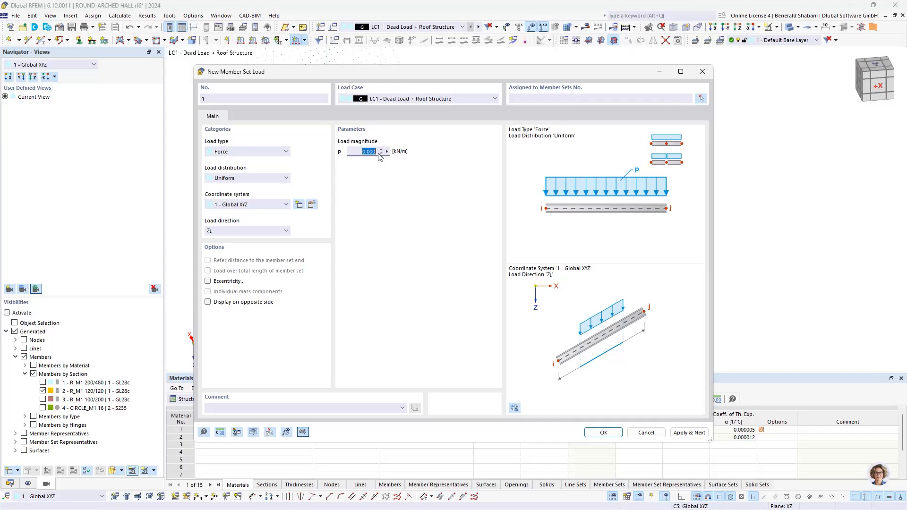
{"action": "type", "text": "1"}
{"action": "left_click", "coordinate": [270, 232]}
{"action": "left_click", "coordinate": [279, 233]}
{"action": "left_click", "coordinate": [264, 232]}
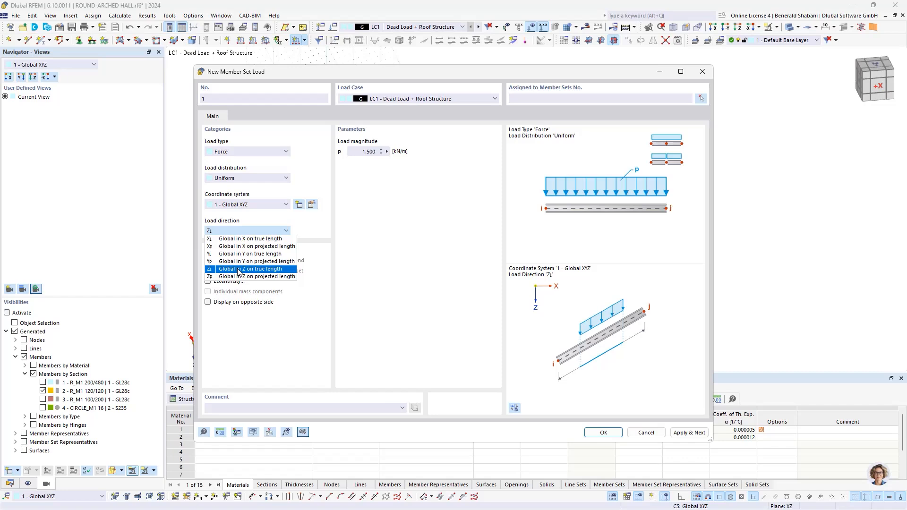
{"action": "left_click", "coordinate": [278, 269]}
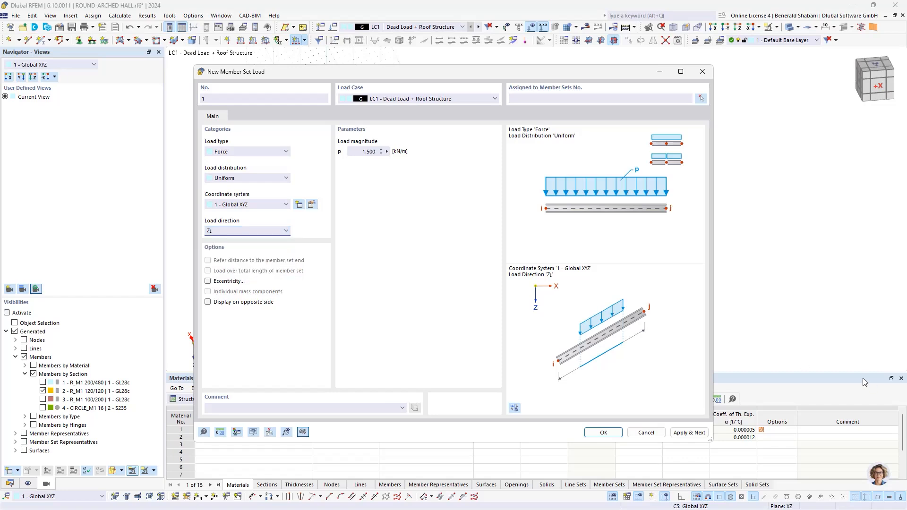
- Assign the 1.5 kN/m load to the four inner arches, member sets 2-5, and create the load
{"action": "left_click", "coordinate": [700, 100]}
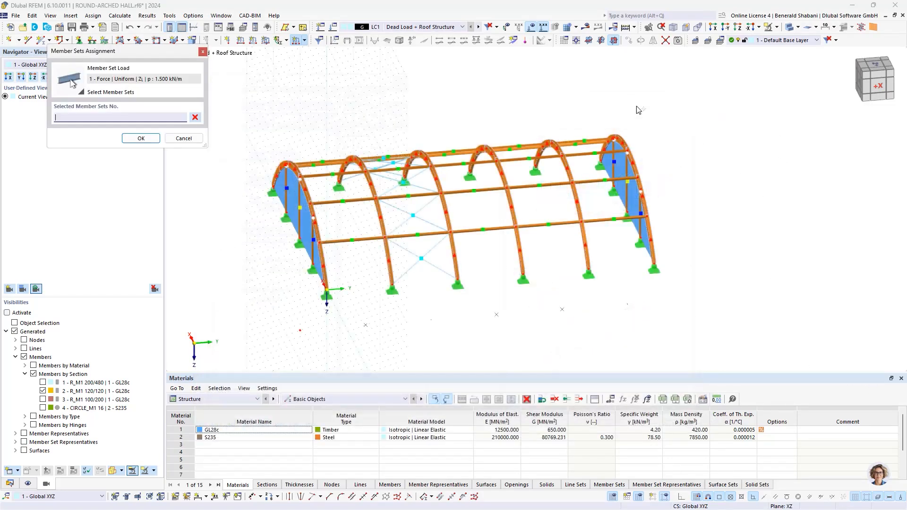
{"action": "middle_click_drag", "start_coordinate": [475, 97], "coordinate": [455, 98], "text": "ctrl"}
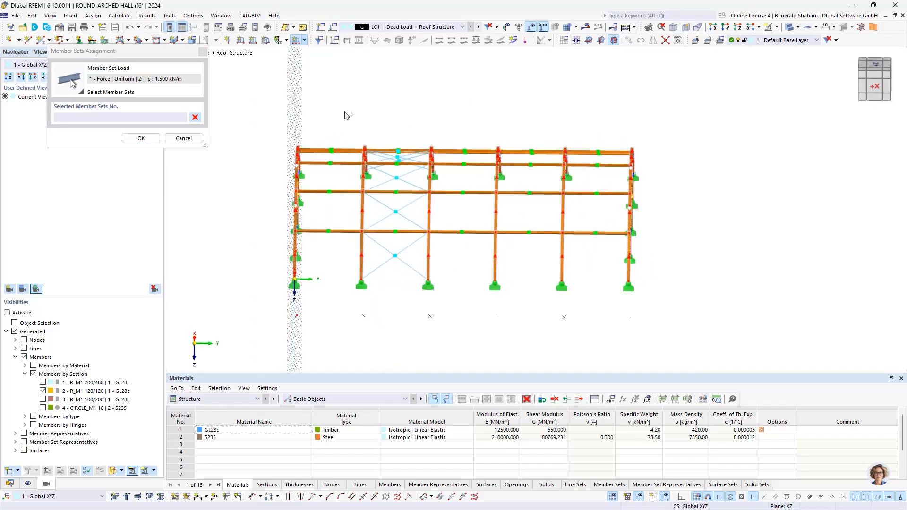
{"action": "left_click_drag", "start_coordinate": [344, 112], "coordinate": [587, 345]}
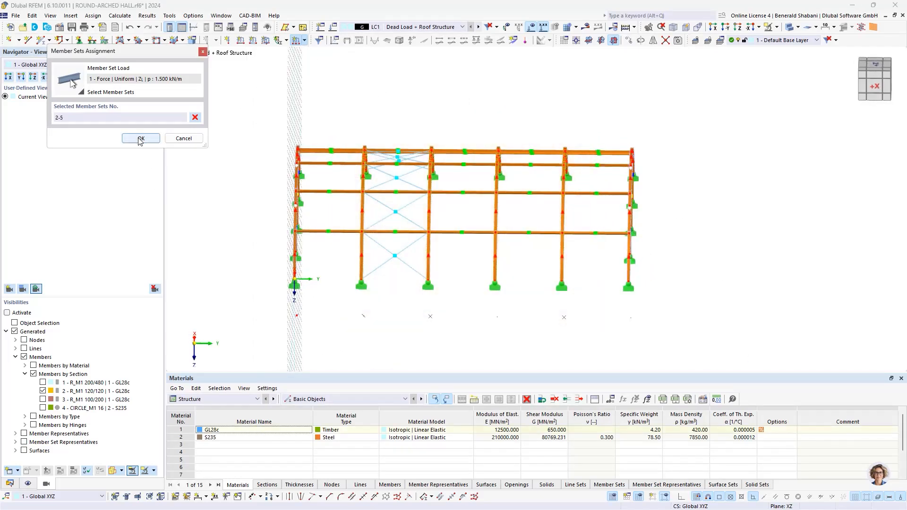
{"action": "left_click", "coordinate": [135, 138]}
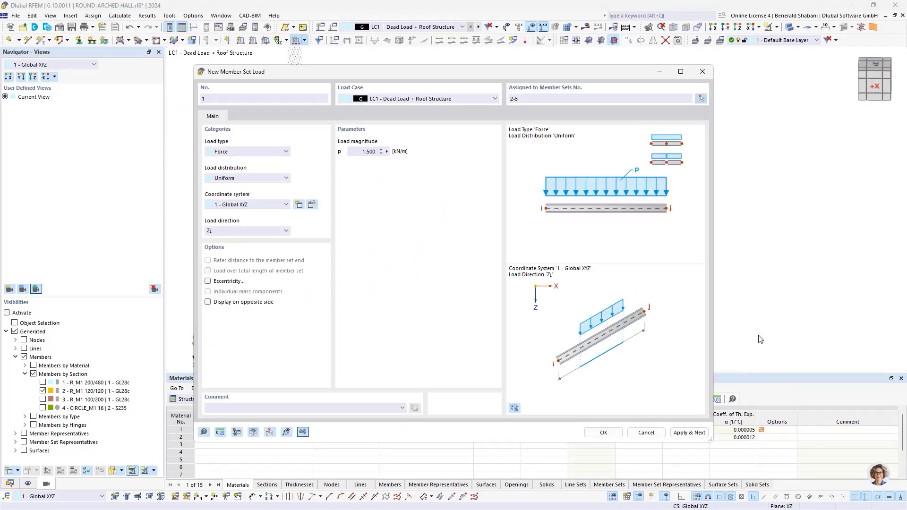
{"action": "left_click", "coordinate": [610, 435]}
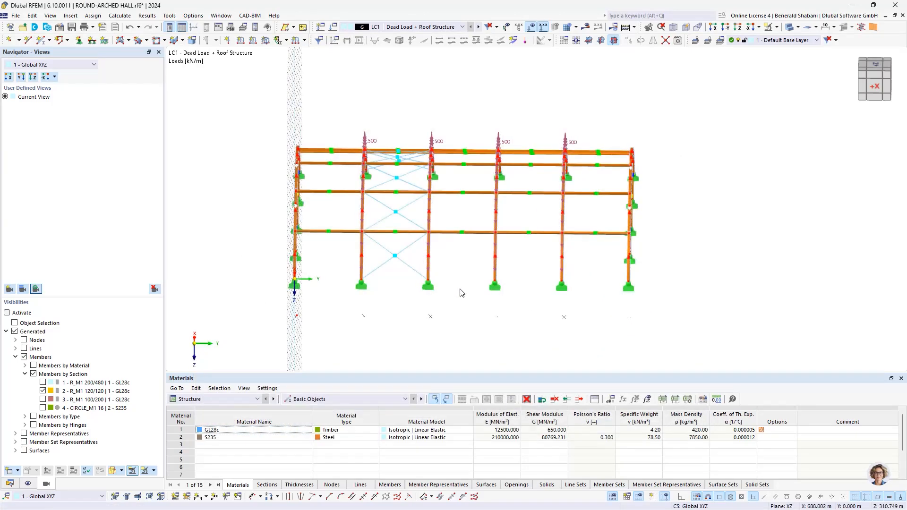
- Define a second uniform member set load of 0.75 kN/m in LC1, acting globally in Z on true length
{"action": "middle_click_drag", "start_coordinate": [461, 290], "coordinate": [500, 273], "text": "ctrl"}
{"action": "scroll", "coordinate": [397, 155], "scroll_direction": "up", "scroll_amount": 1}
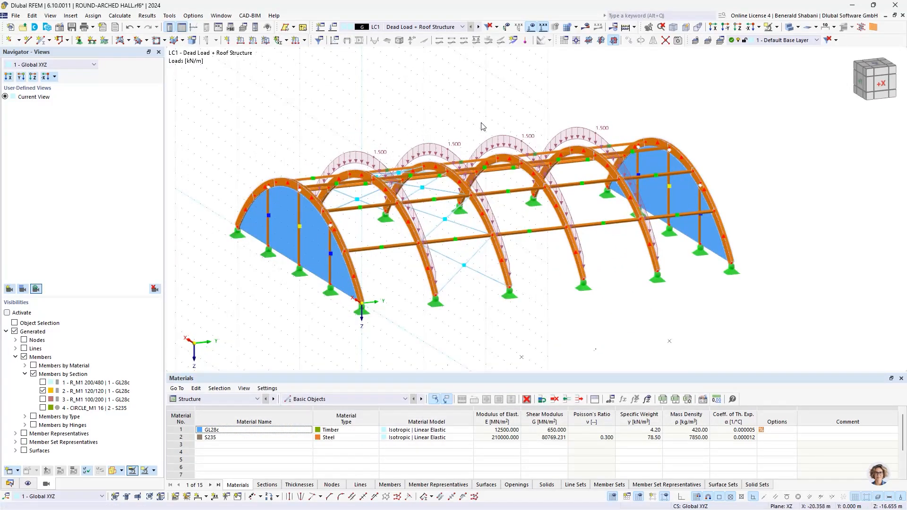
{"action": "middle_click_drag", "start_coordinate": [481, 126], "coordinate": [454, 121], "text": "ctrl"}
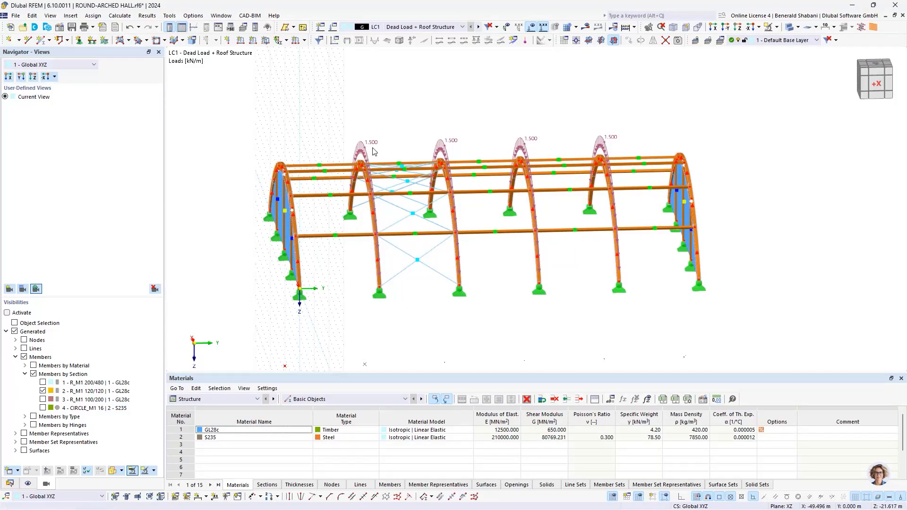
{"action": "left_click", "coordinate": [298, 42]}
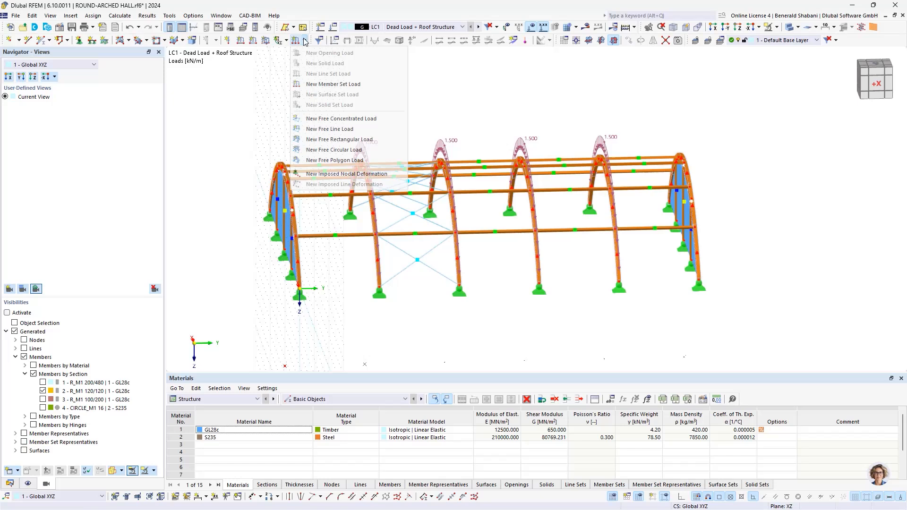
{"action": "left_click", "coordinate": [335, 85]}
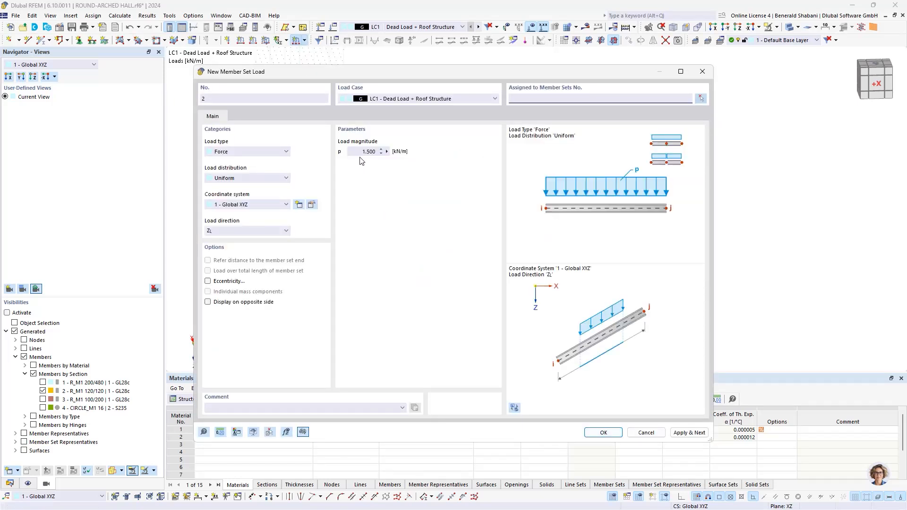
{"action": "left_click", "coordinate": [368, 151]}
{"action": "type", "text": "0,75"}
- Assign the 0.75 kN/m load to the two gable end arches, member sets 1 and 6, and create the load
{"action": "left_click", "coordinate": [701, 98]}
{"action": "left_click_drag", "start_coordinate": [258, 125], "coordinate": [343, 331]}
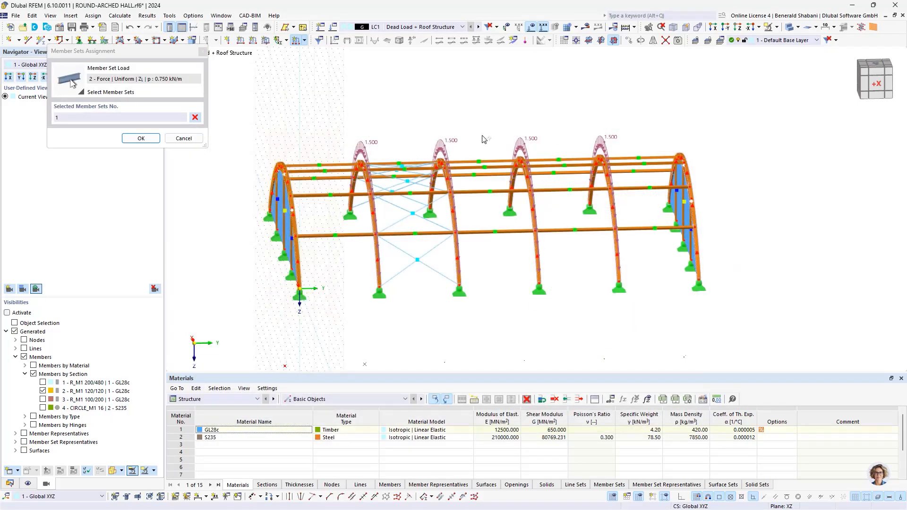
{"action": "left_click_drag", "start_coordinate": [647, 129], "coordinate": [735, 295]}
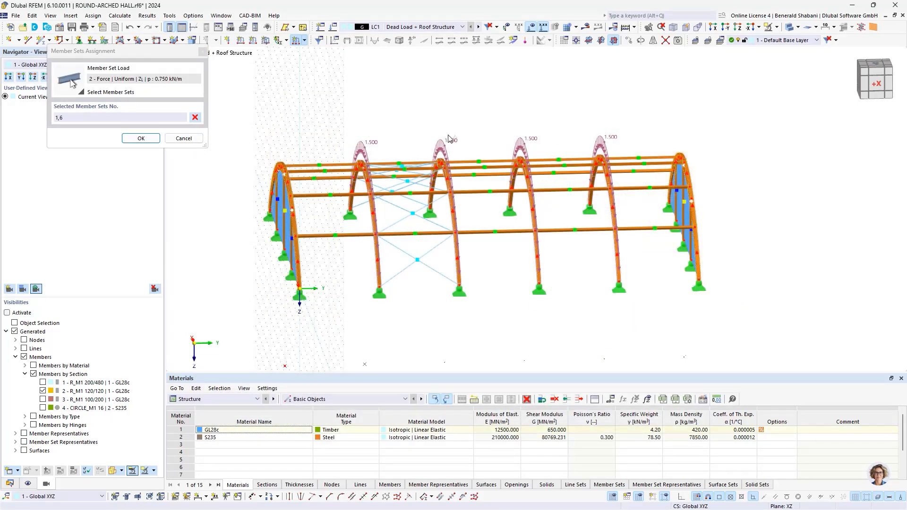
{"action": "left_click", "coordinate": [141, 138]}
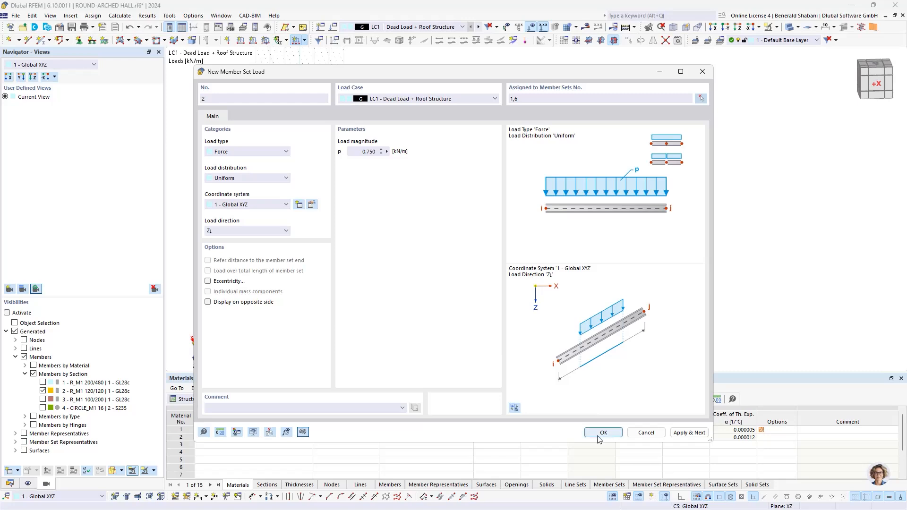
{"action": "key", "text": "Return"}
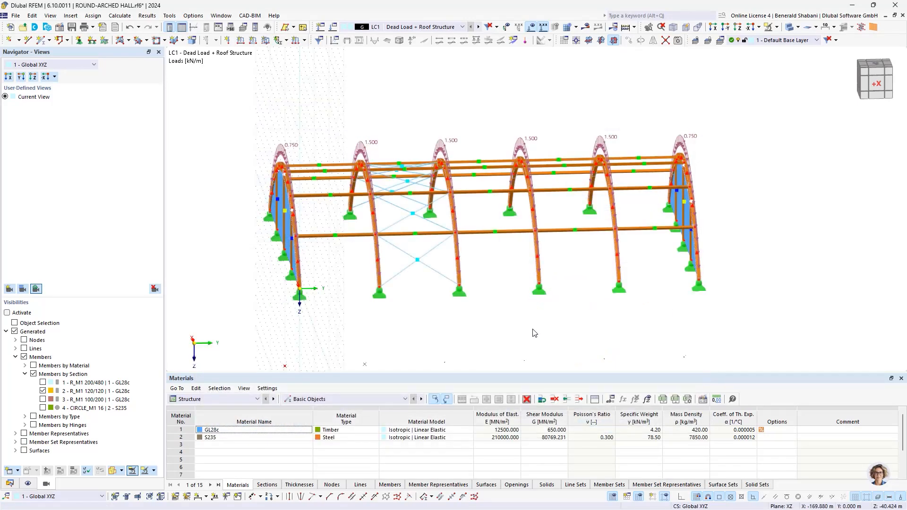
{"action": "middle_click_drag", "start_coordinate": [573, 331], "coordinate": [658, 324], "text": "ctrl"}
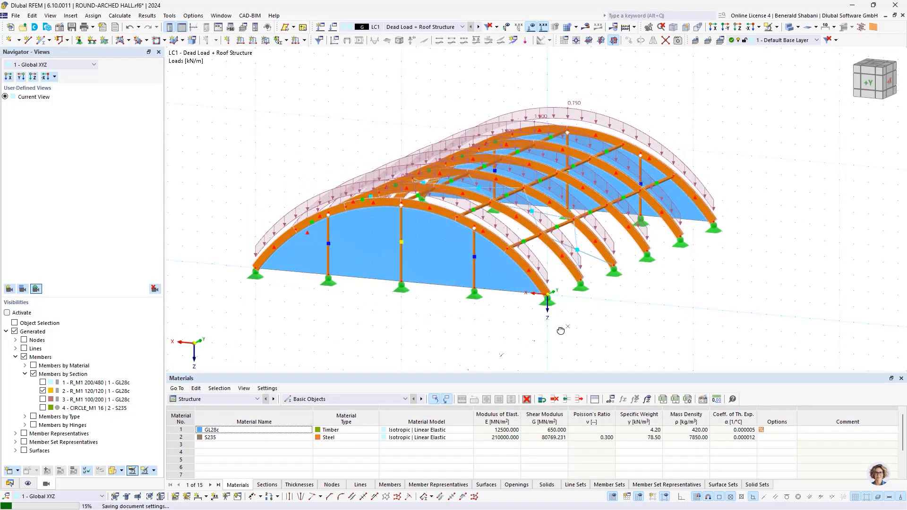
{"action": "middle_click_drag", "start_coordinate": [569, 330], "coordinate": [744, 322], "text": "ctrl"}
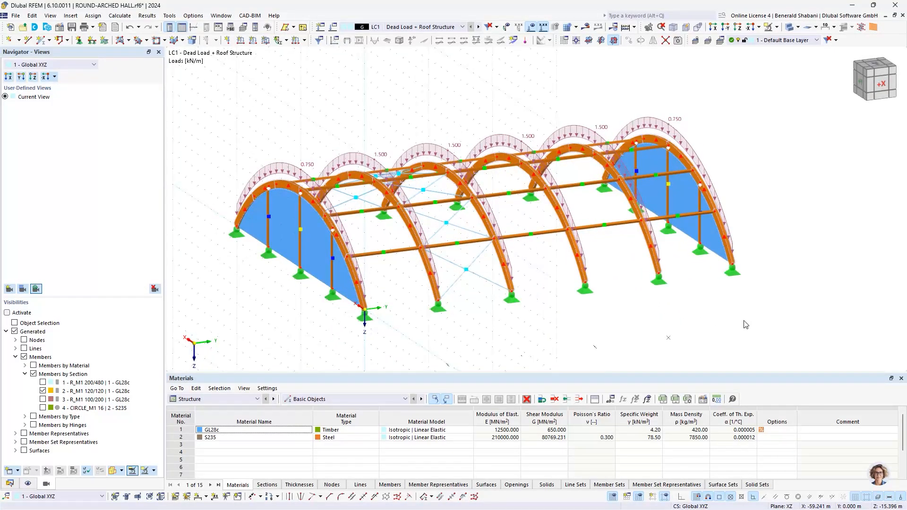
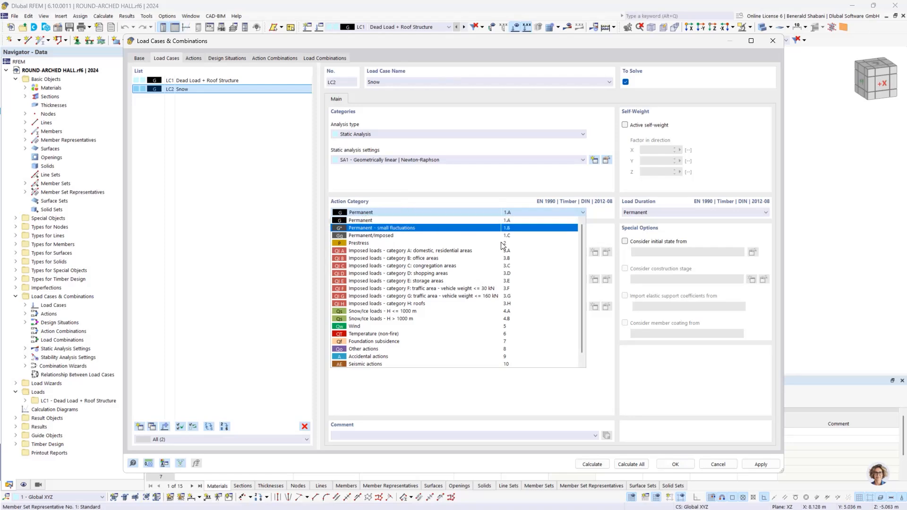
- Assign the action category Snow/ice loads - H <= 1000 m to load case LC2 Snow and save the load case
{"action": "left_click", "coordinate": [378, 311]}
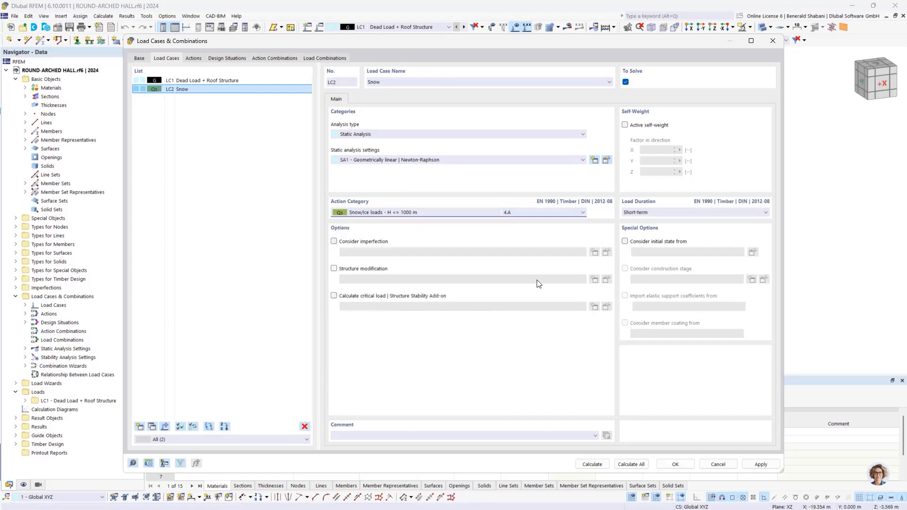
{"action": "left_click", "coordinate": [676, 465]}
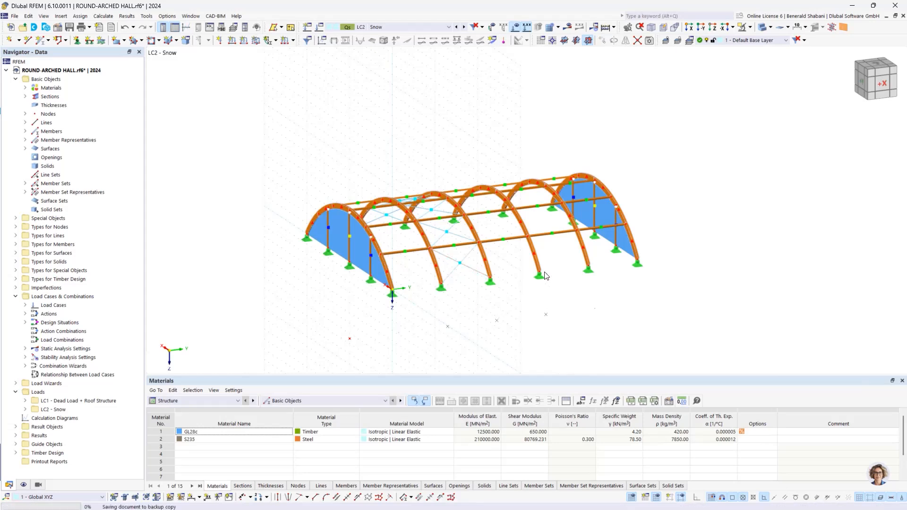
- Define a new uniform member set load of 3.4 kN/m in LC2, acting globally in Z on projected length
{"action": "left_click", "coordinate": [293, 42]}
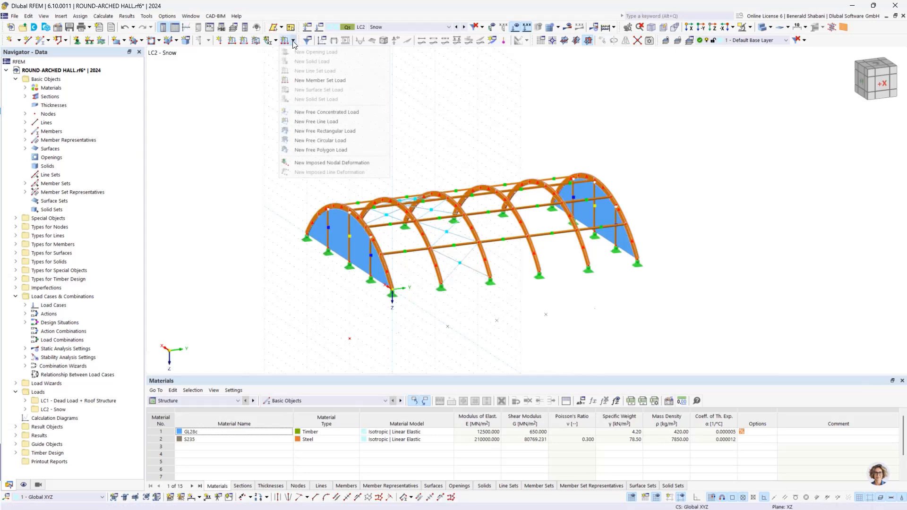
{"action": "left_click", "coordinate": [330, 81]}
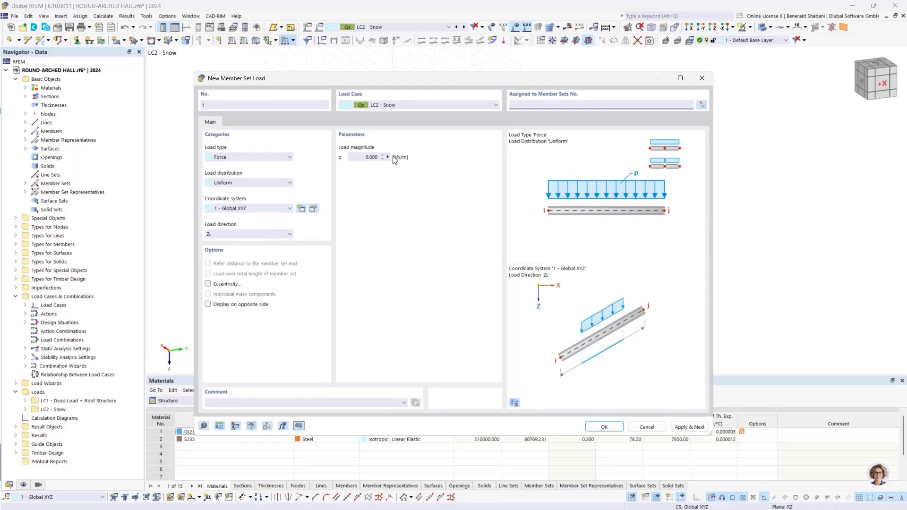
{"action": "double_click", "coordinate": [371, 157]}
{"action": "type", "text": "3,4"}
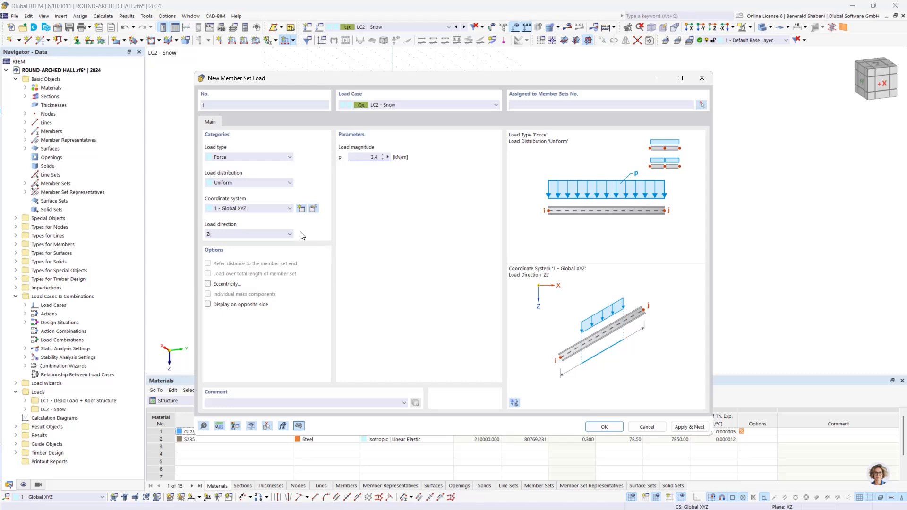
{"action": "left_click", "coordinate": [256, 235]}
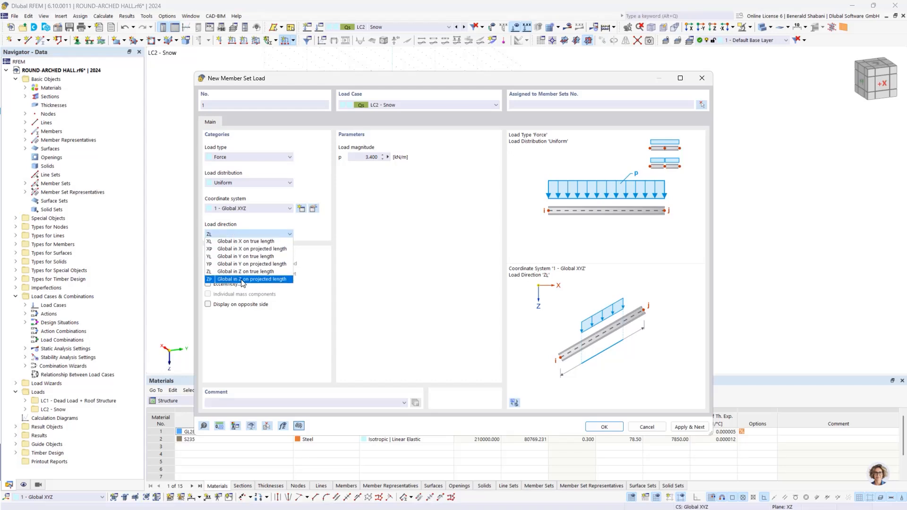
{"action": "left_click", "coordinate": [277, 279]}
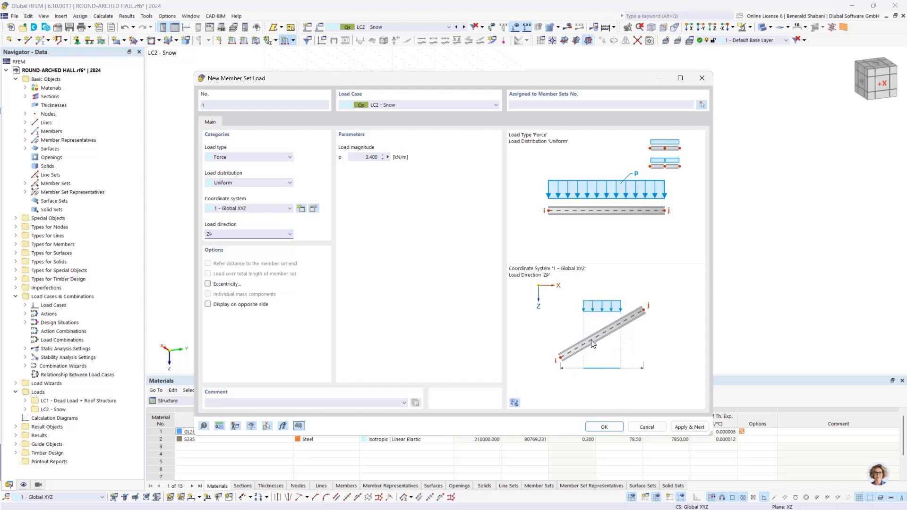
- Assign the 3.4 kN/m snow load to the four inner arches, member sets 2-5, and create the load
{"action": "left_click", "coordinate": [703, 105]}
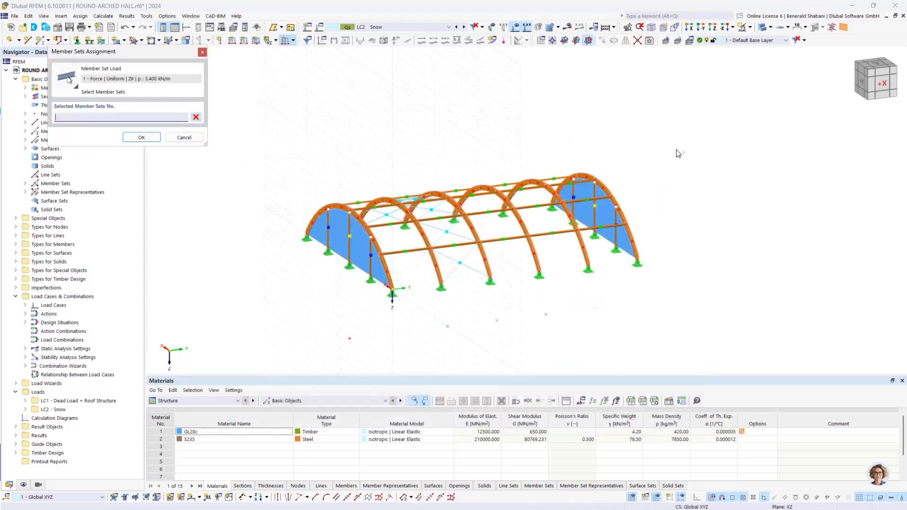
{"action": "middle_click_drag", "start_coordinate": [603, 168], "coordinate": [562, 168], "text": "ctrl"}
{"action": "left_click_drag", "start_coordinate": [340, 134], "coordinate": [593, 361]}
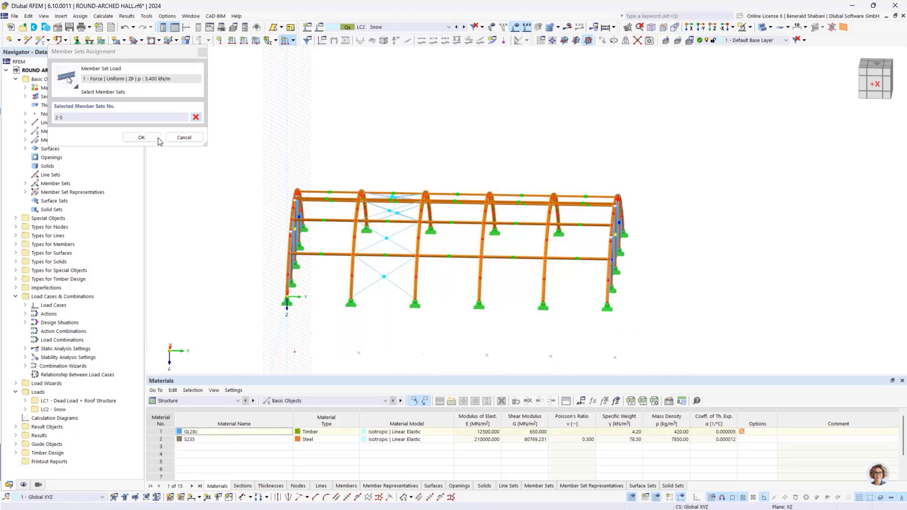
{"action": "left_click", "coordinate": [141, 138]}
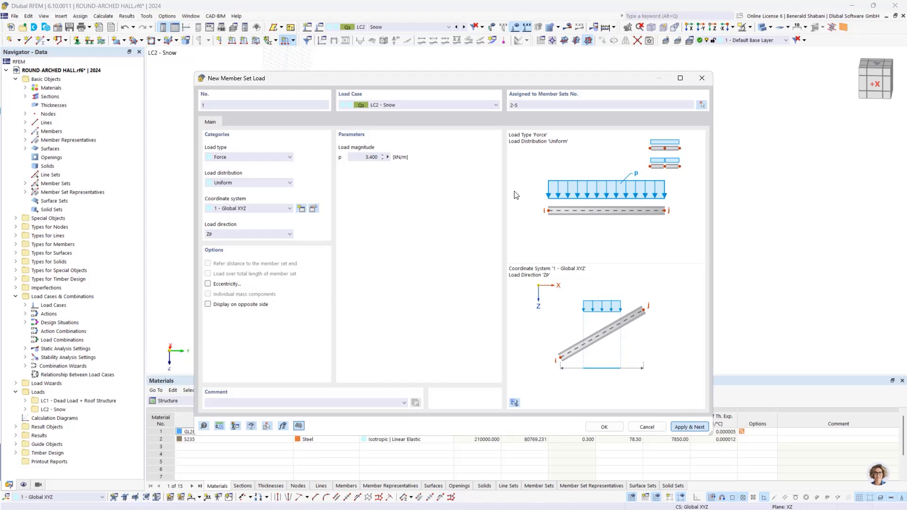
{"action": "left_click", "coordinate": [689, 427]}
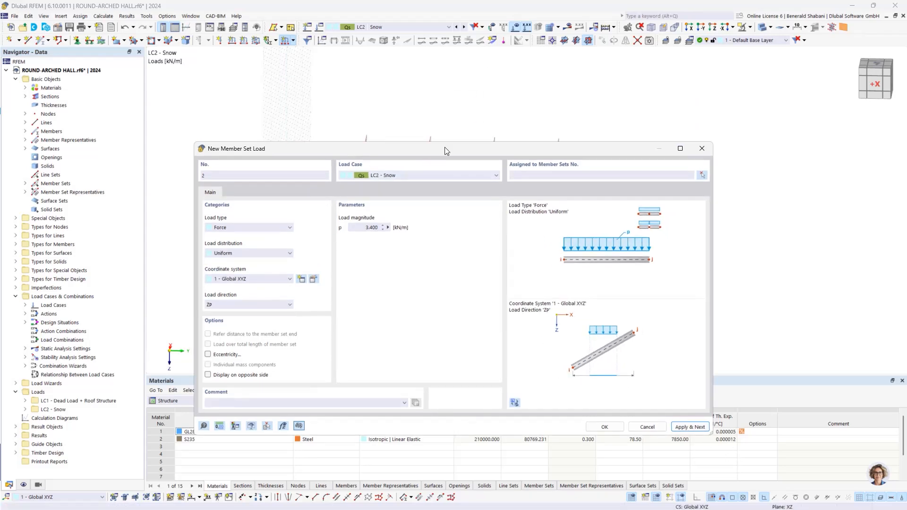
- Create a second LC2 member set load of 1.7 kN/m on the two gable end arches, member sets 1 and 6
{"action": "left_click_drag", "start_coordinate": [446, 144], "coordinate": [561, 278]}
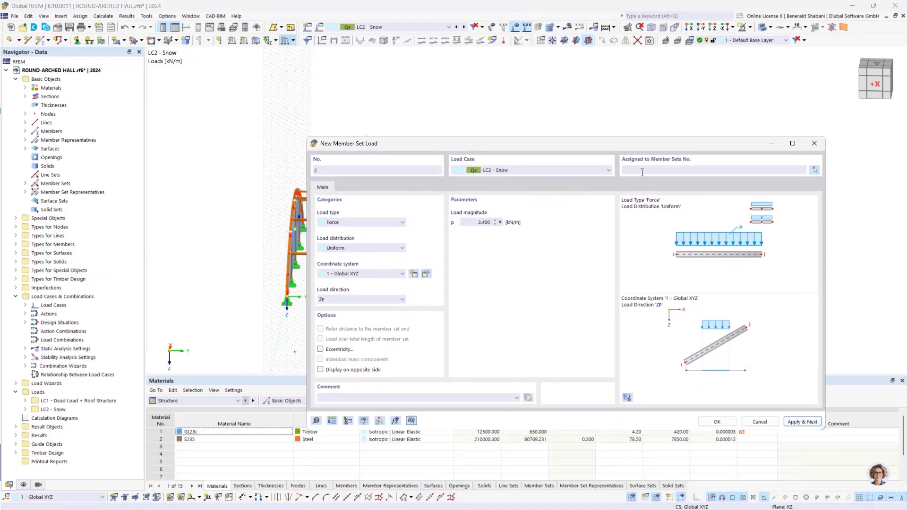
{"action": "left_click_drag", "start_coordinate": [474, 220], "coordinate": [494, 221]}
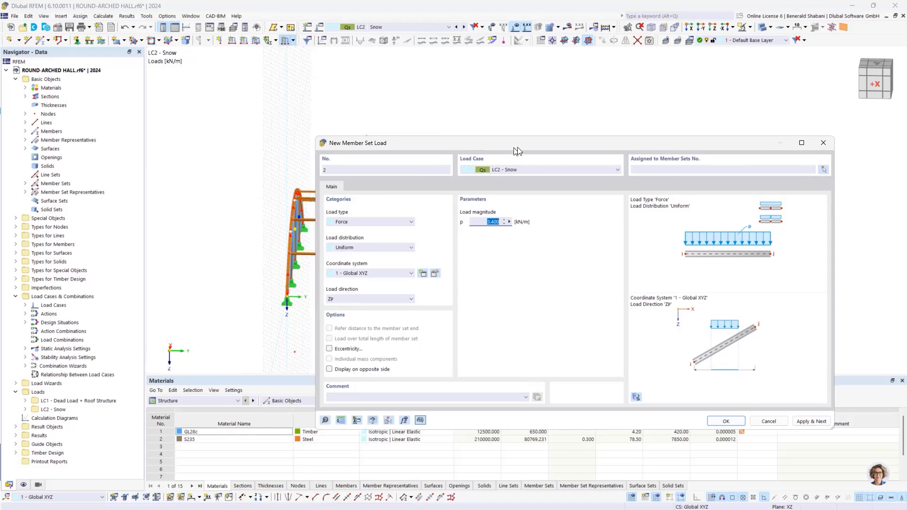
{"action": "type", "text": "1,7"}
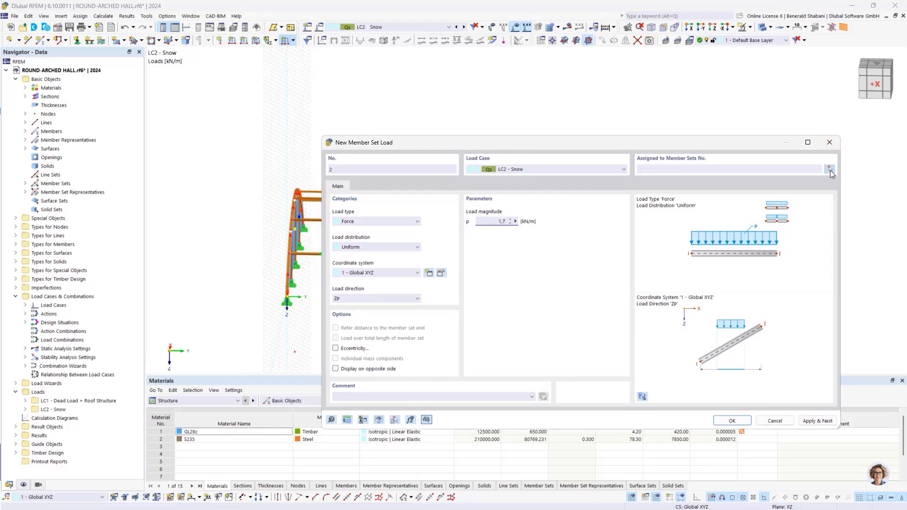
{"action": "left_click", "coordinate": [829, 170]}
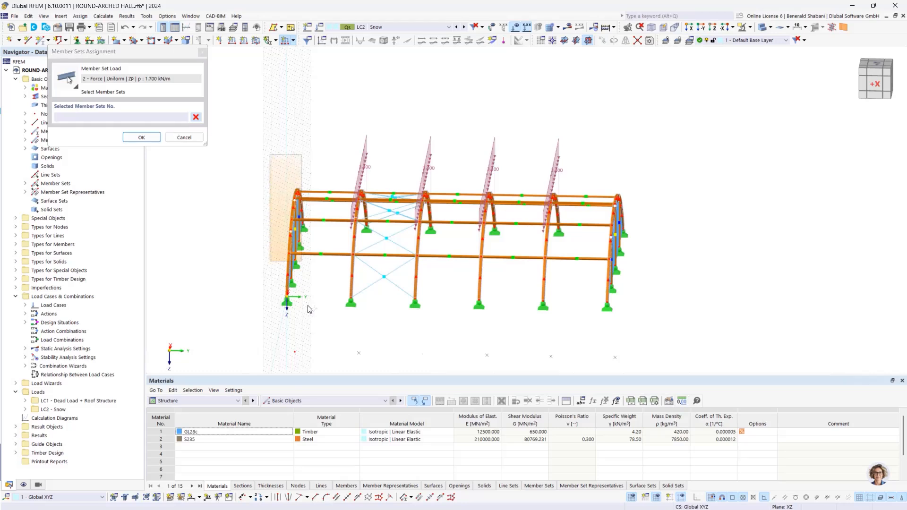
{"action": "left_click", "coordinate": [308, 309]}
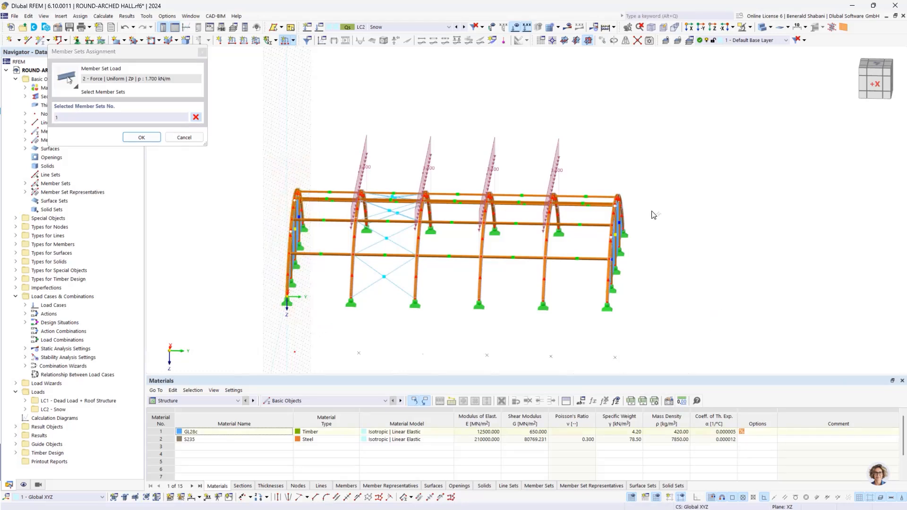
{"action": "left_click", "coordinate": [663, 313]}
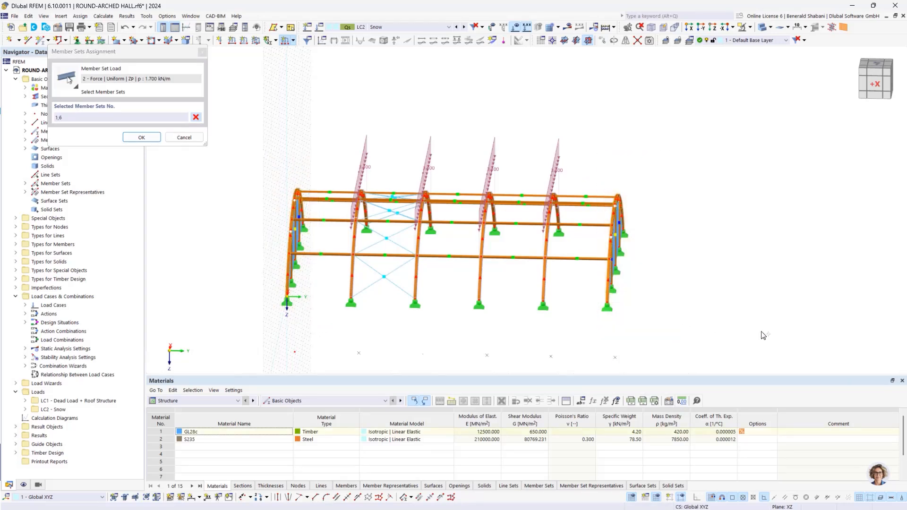
{"action": "left_click", "coordinate": [141, 137]}
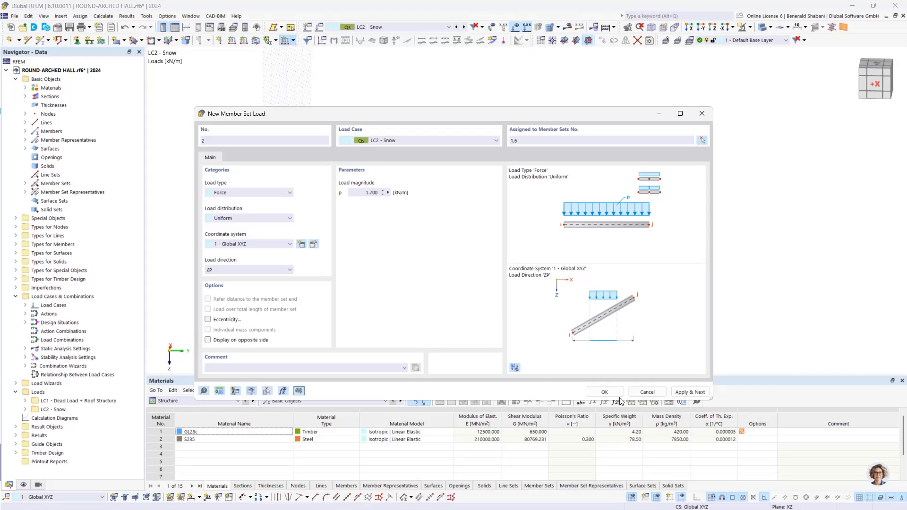
{"action": "left_click", "coordinate": [603, 394]}
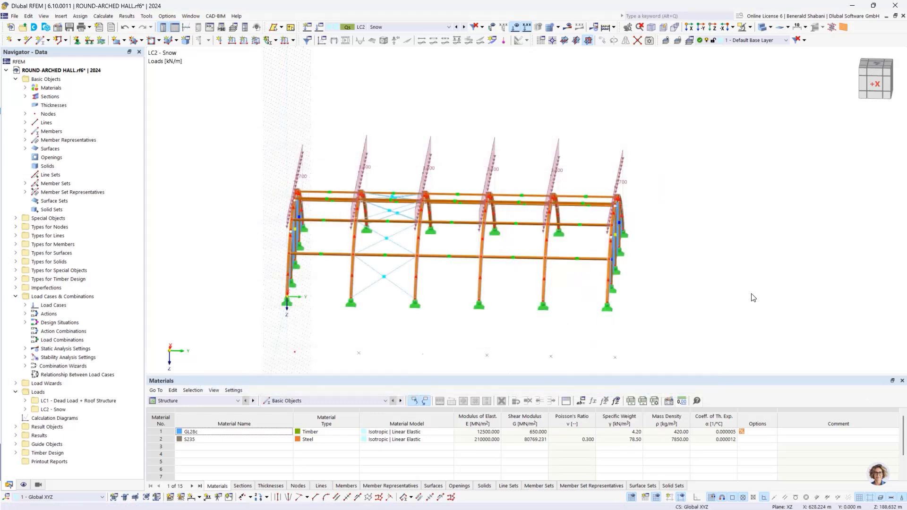
- Create load case LC3 named Drifted Snow Load with the action category Snow/ice loads - H <= 1000 m
{"action": "middle_click_drag", "start_coordinate": [653, 330], "coordinate": [676, 333], "text": "ctrl"}
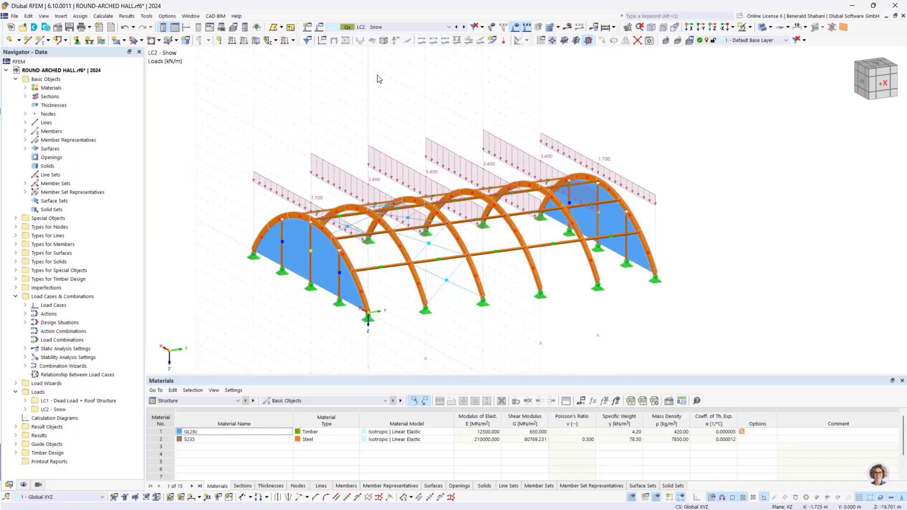
{"action": "left_click", "coordinate": [319, 27]}
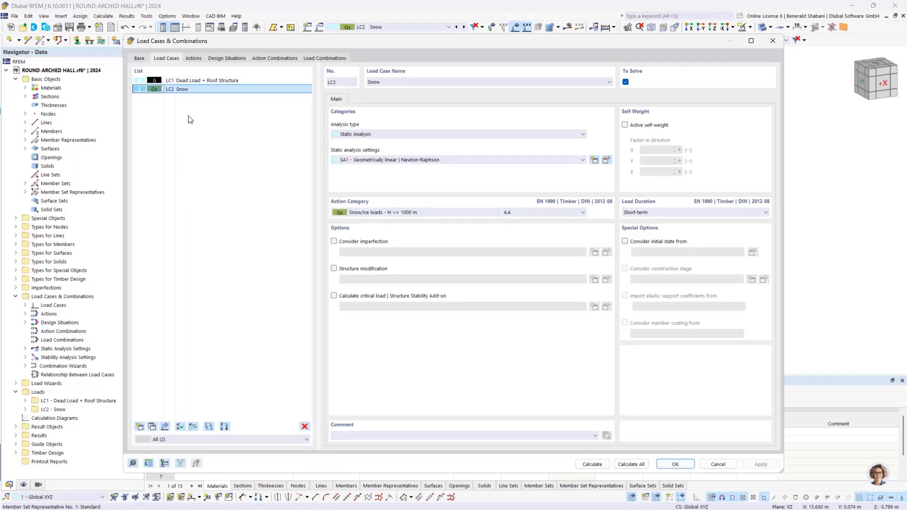
{"action": "left_click", "coordinate": [139, 427]}
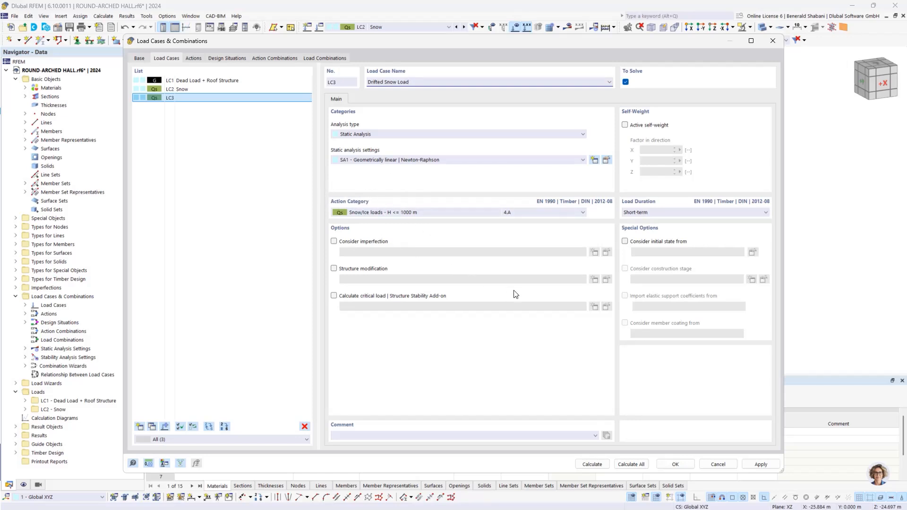
{"action": "left_click", "coordinate": [676, 465]}
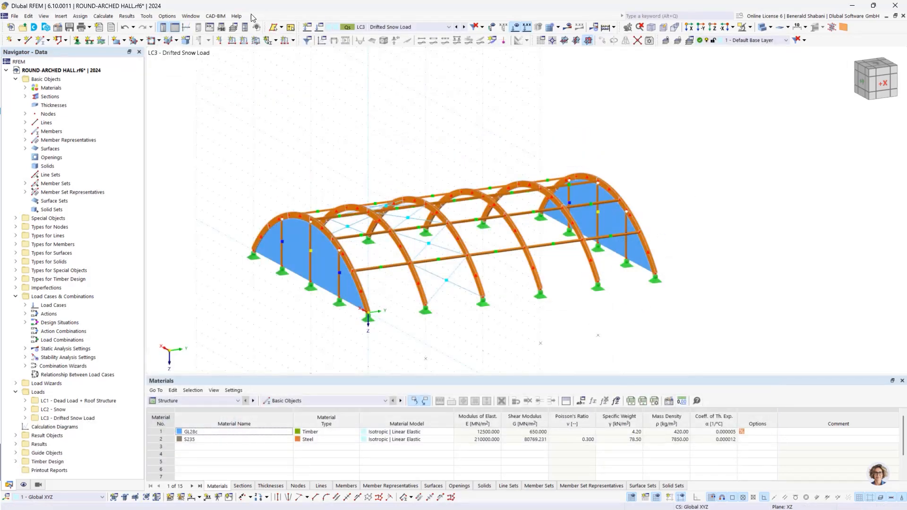
- Start a new member set load in LC3 and set its load distribution to Varying
{"action": "left_click", "coordinate": [293, 40]}
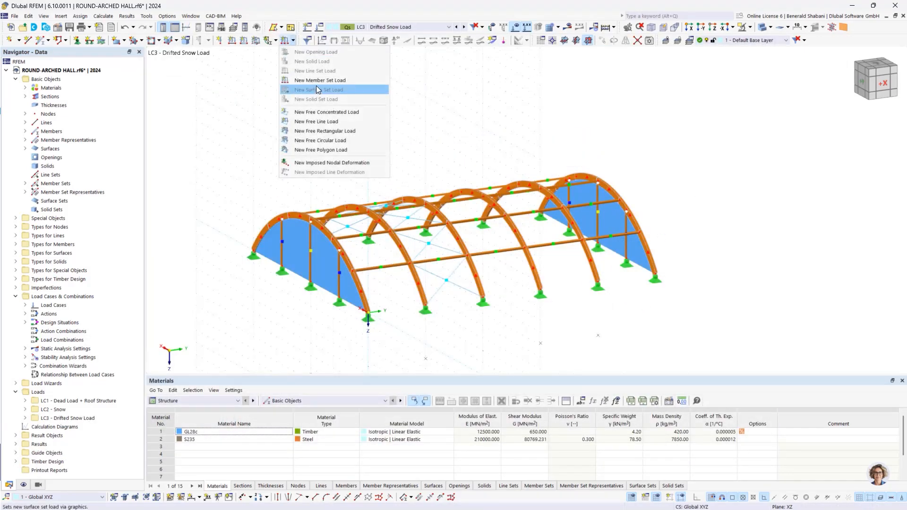
{"action": "left_click", "coordinate": [345, 81]}
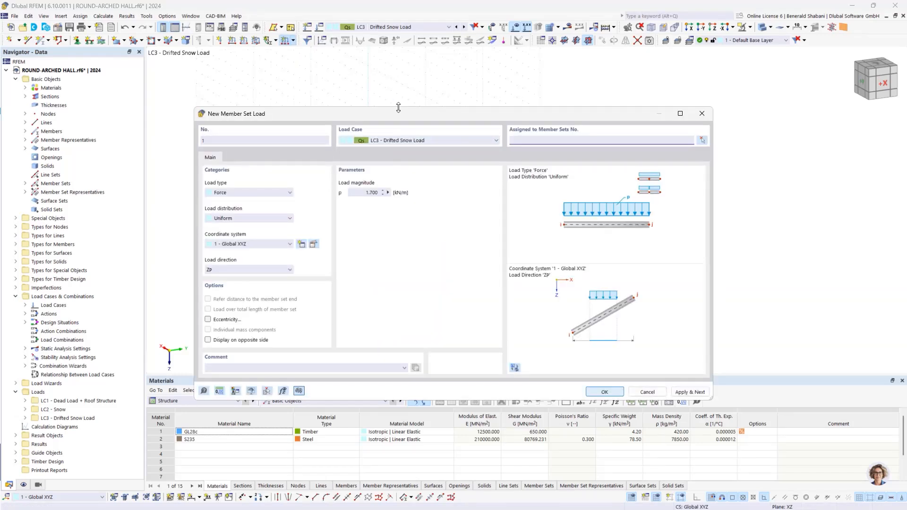
{"action": "left_click_drag", "start_coordinate": [391, 109], "coordinate": [413, 75]}
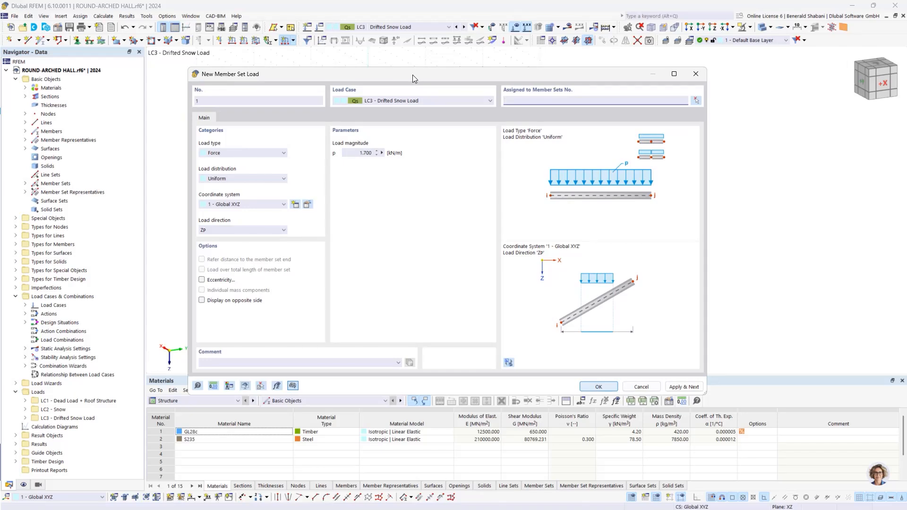
{"action": "left_click_drag", "start_coordinate": [403, 72], "coordinate": [464, 108]}
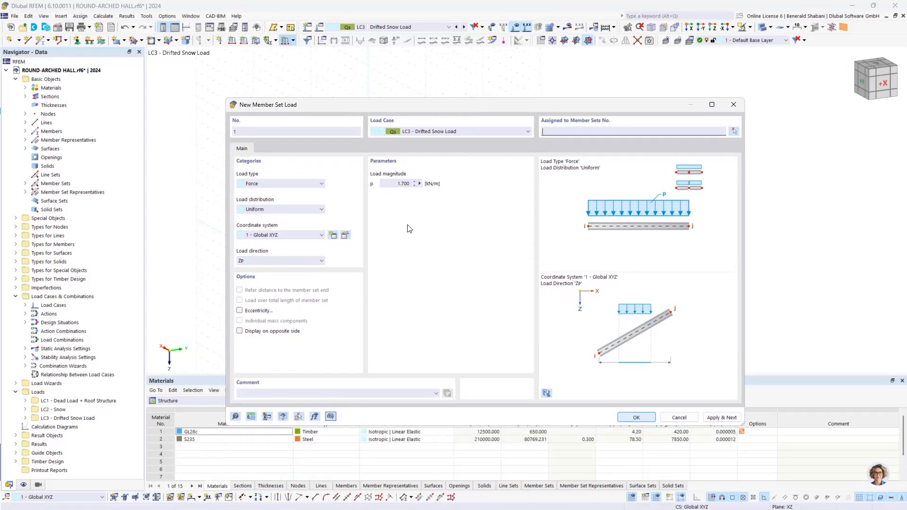
{"action": "left_click", "coordinate": [269, 211]}
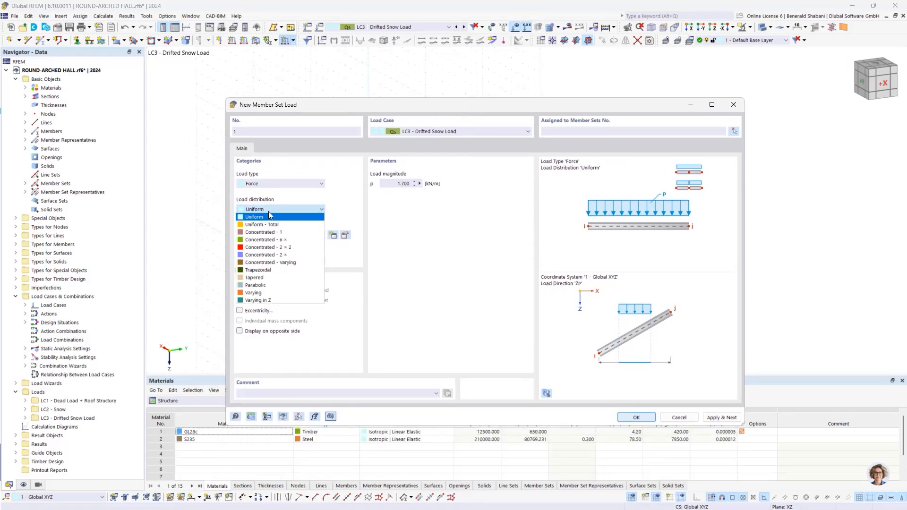
{"action": "left_click", "coordinate": [279, 293]}
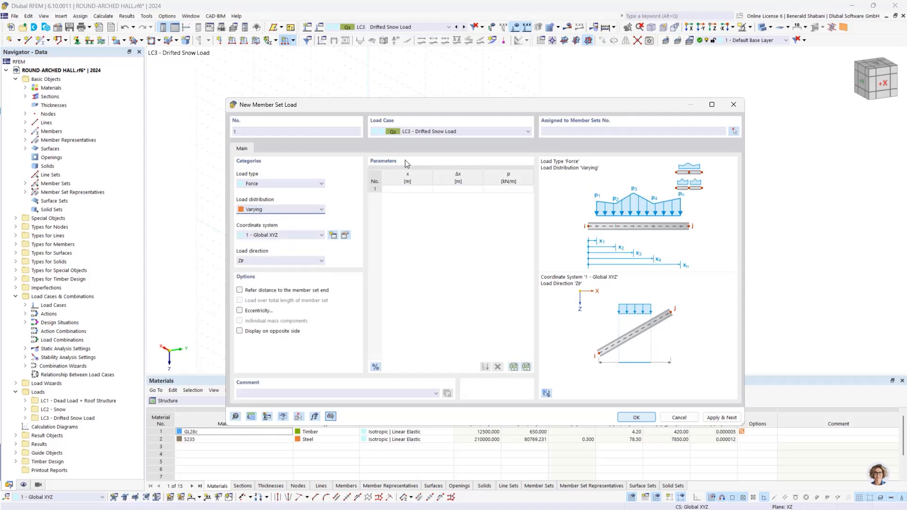
- Enter the varying load's first three points: 0 kN/m at 0 m, 8.5 kN/m at 5 m and 0 kN/m at 10 m
{"action": "left_click", "coordinate": [411, 190]}
{"action": "left_click_drag", "start_coordinate": [420, 111], "coordinate": [454, 139]}
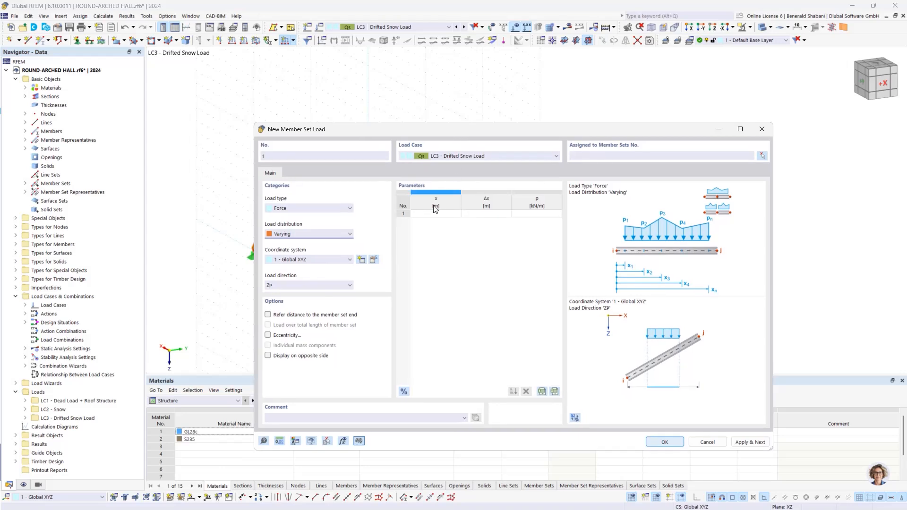
{"action": "left_click", "coordinate": [437, 214]}
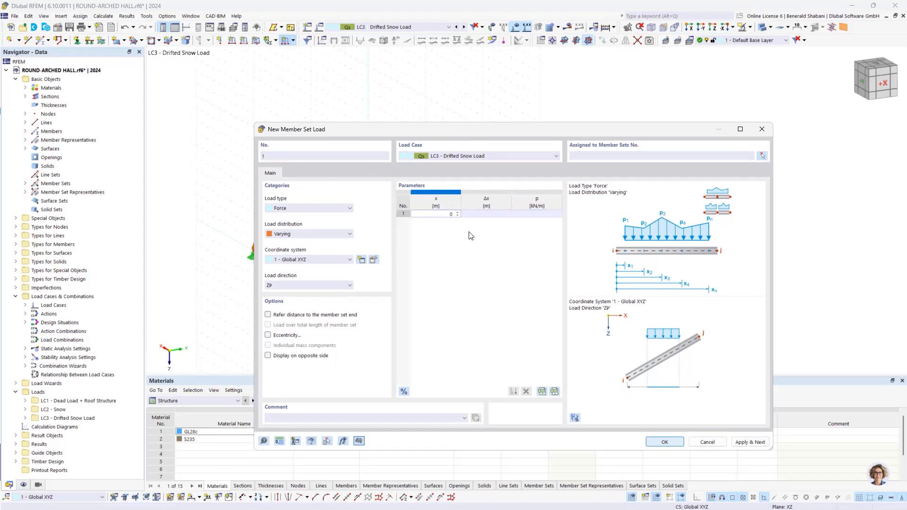
{"action": "left_click", "coordinate": [525, 215]}
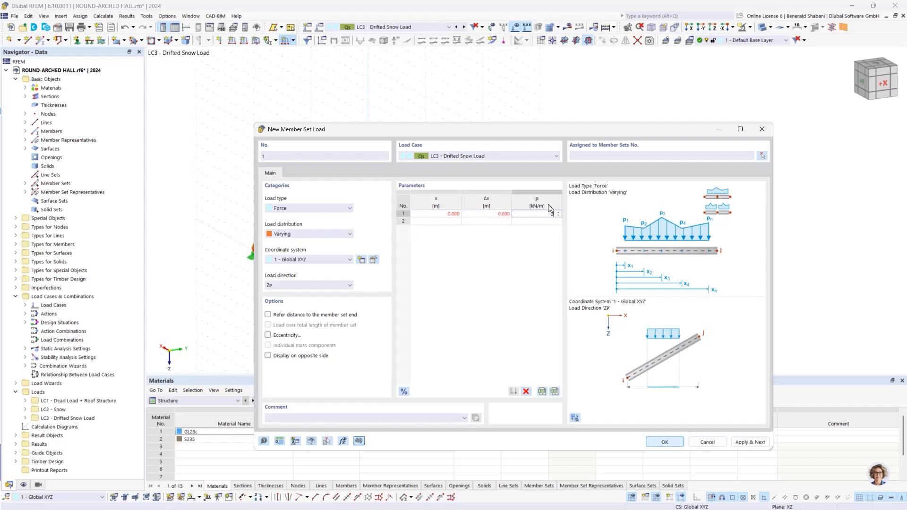
{"action": "left_click", "coordinate": [453, 222]}
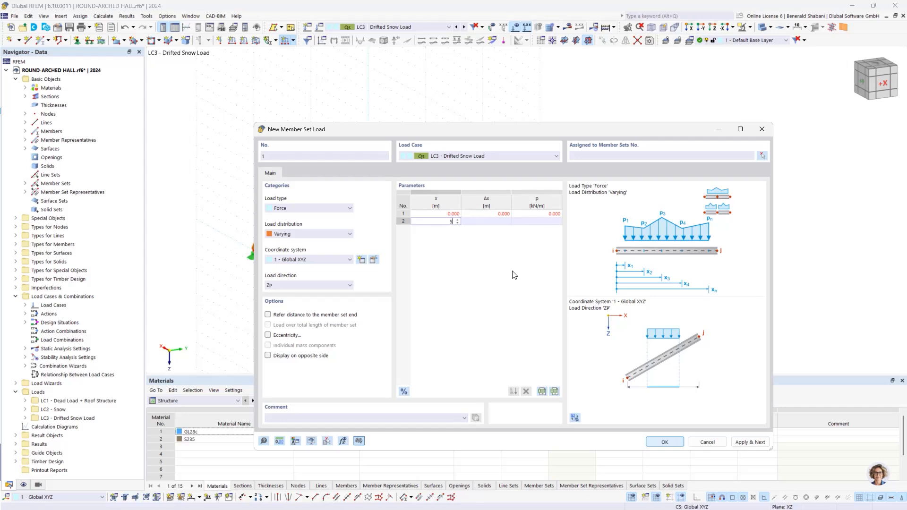
{"action": "left_click", "coordinate": [542, 222]}
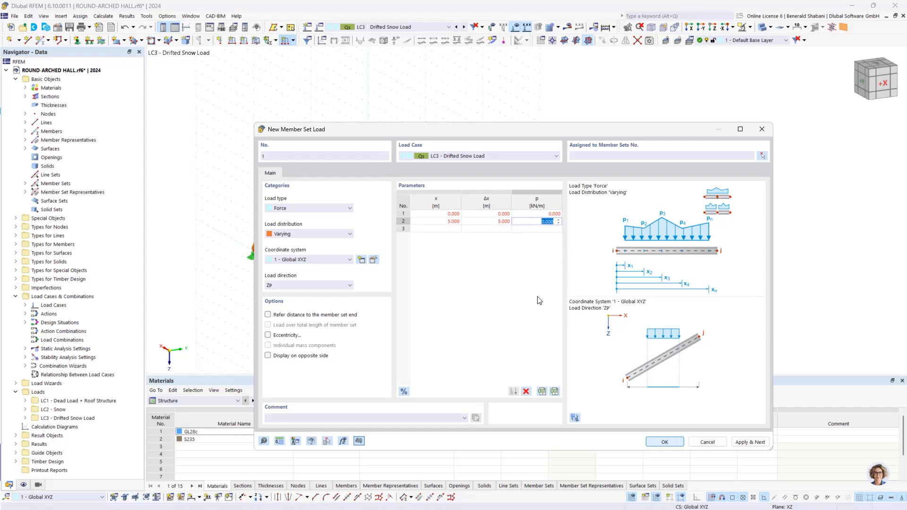
{"action": "type", "text": "8"}
{"action": "type", "text": ".5"}
{"action": "left_click", "coordinate": [456, 229]}
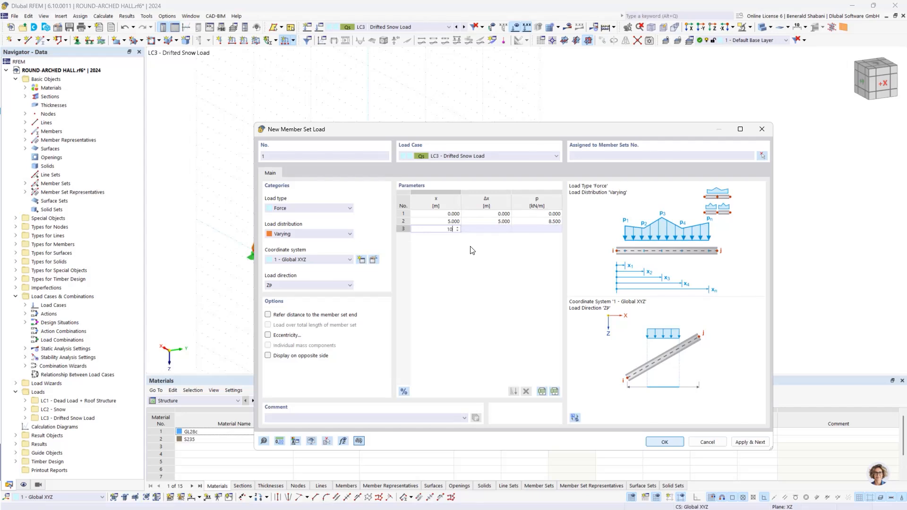
{"action": "key", "text": "Tab"}
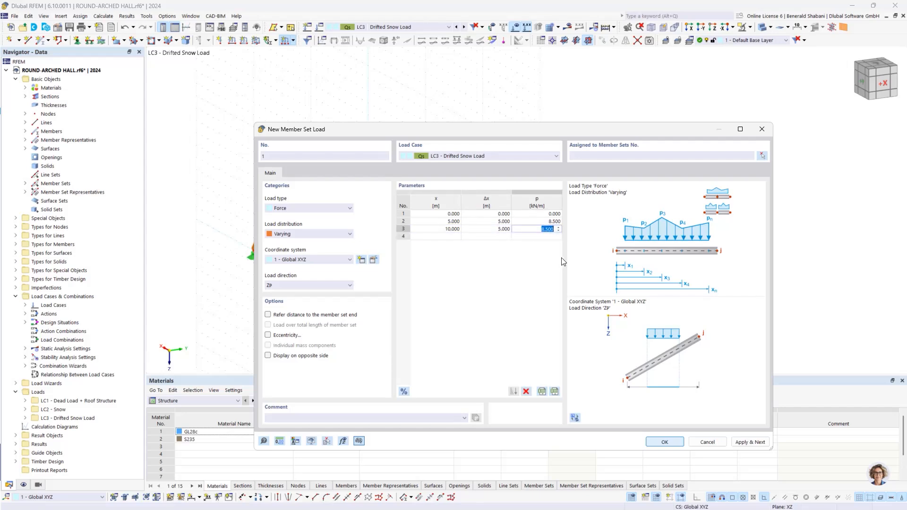
{"action": "type", "text": "0"}
{"action": "key", "text": "Tab"}
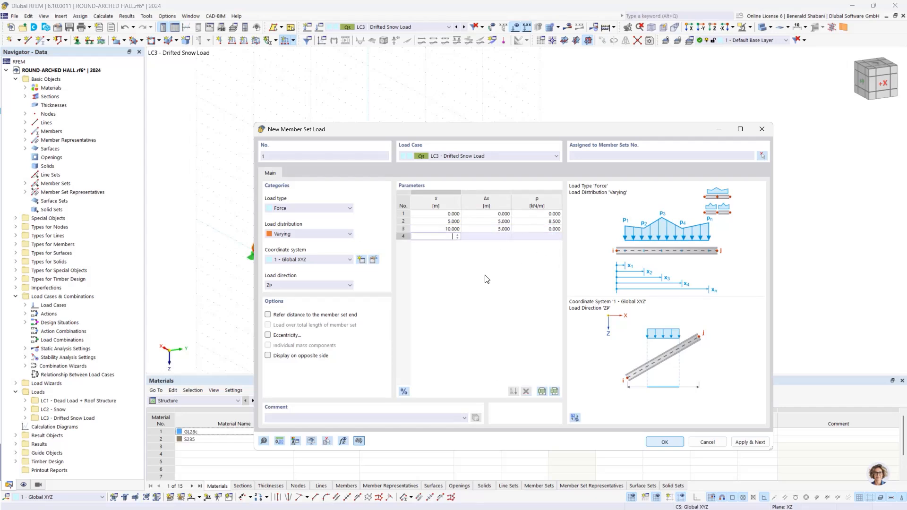
- Add two more points to the varying load: 4.25 kN/m at 15 m and 0 kN/m at 20 m
{"action": "left_click", "coordinate": [539, 238]}
{"action": "type", "text": "4,25"}
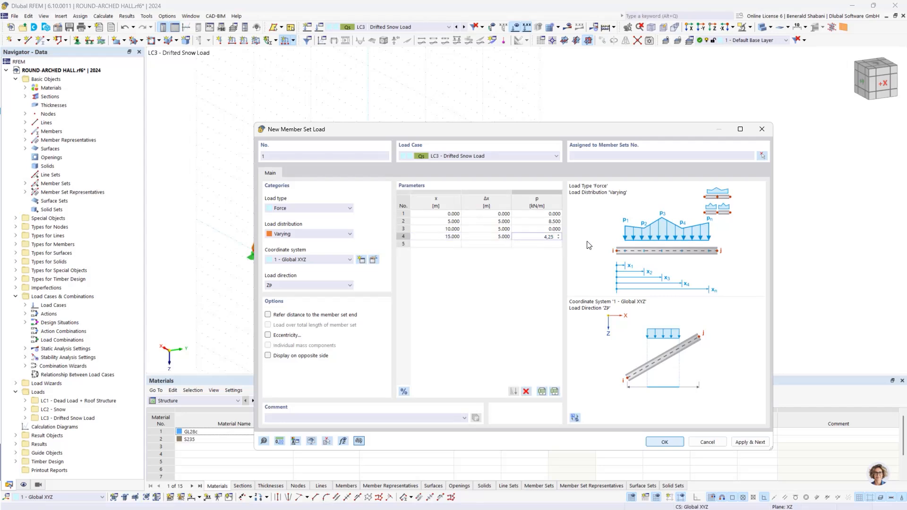
{"action": "key", "text": "Tab"}
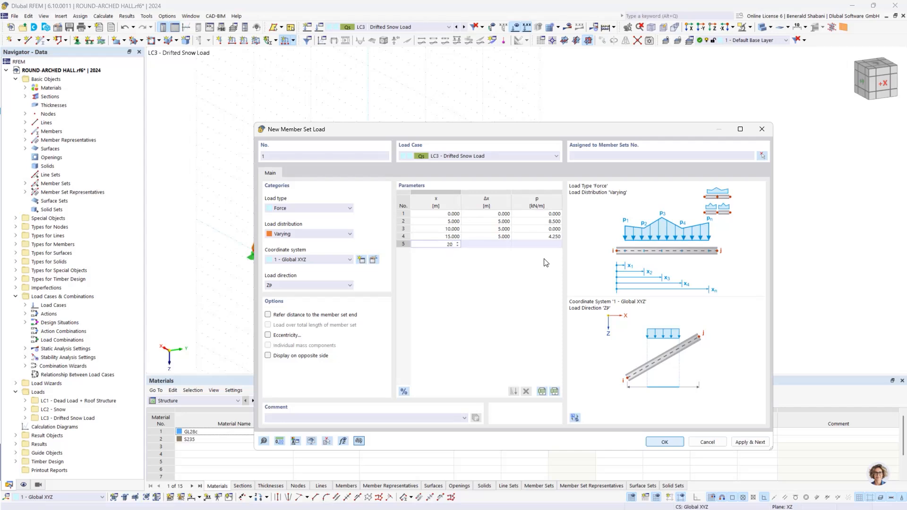
{"action": "key", "text": "Tab"}
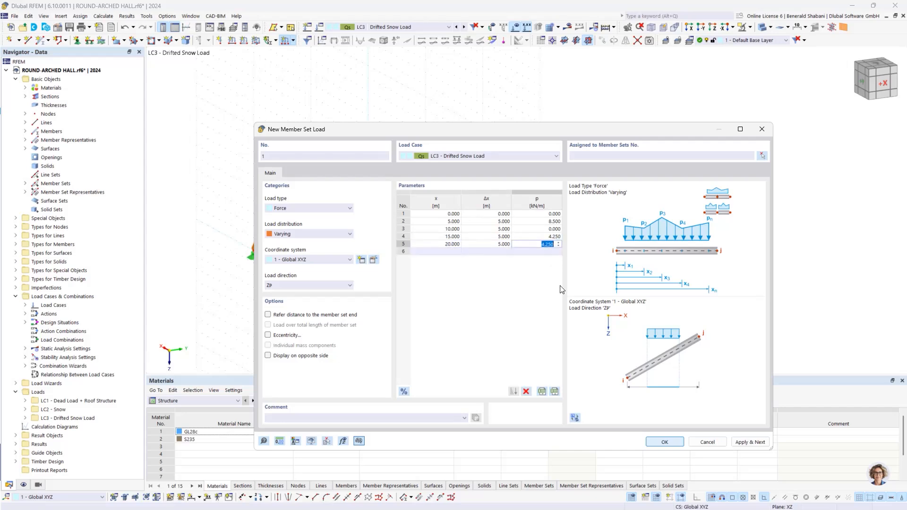
{"action": "type", "text": "0"}
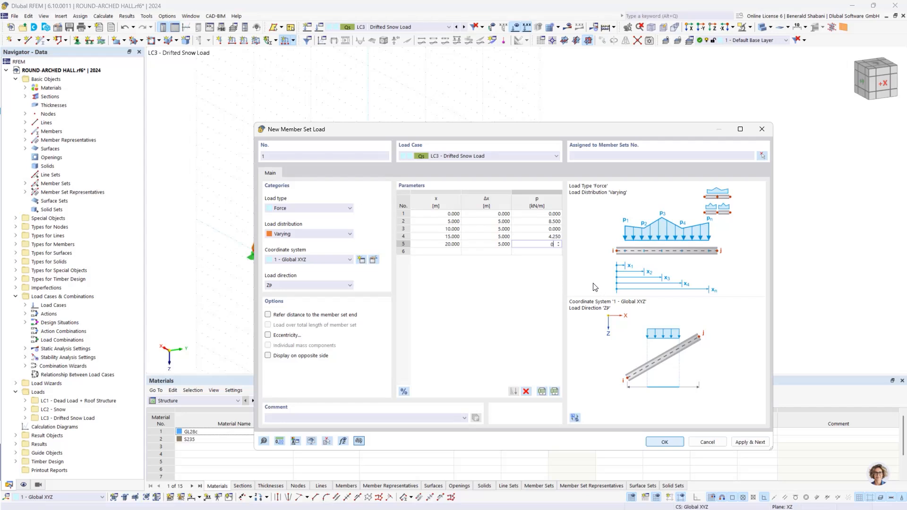
{"action": "left_click", "coordinate": [561, 298]}
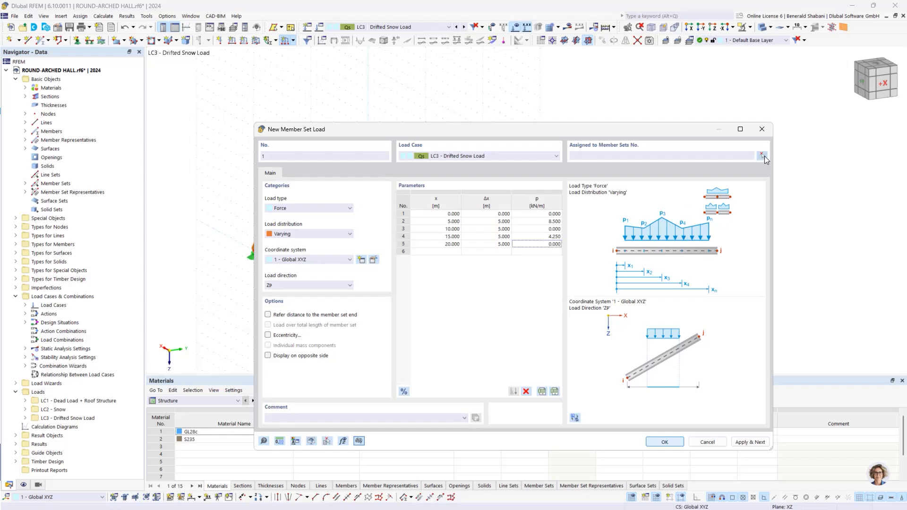
- Assign the drifted snow load to the four inner arches, member sets 2-5, and apply it while continuing with another load
{"action": "left_click", "coordinate": [765, 156]}
{"action": "middle_click_drag", "start_coordinate": [806, 200], "coordinate": [739, 198], "text": "ctrl"}
{"action": "left_click_drag", "start_coordinate": [334, 138], "coordinate": [571, 341]}
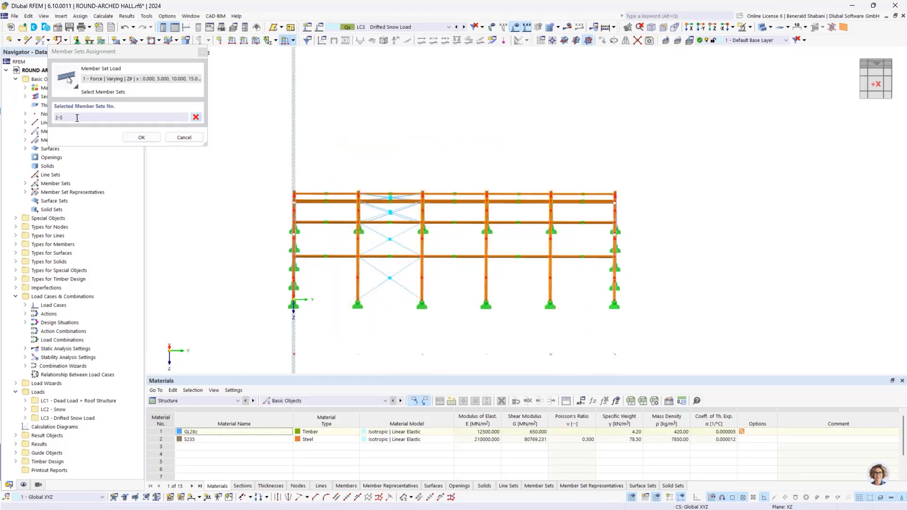
{"action": "left_click", "coordinate": [144, 138]}
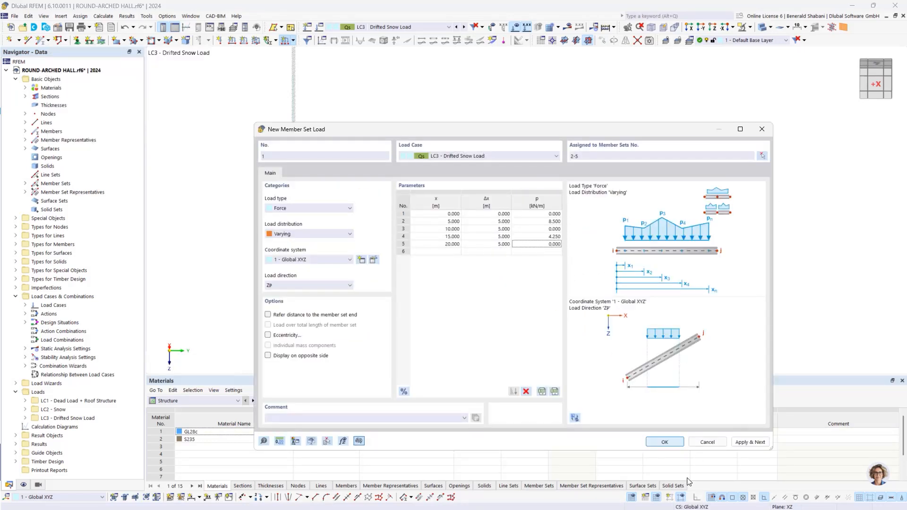
{"action": "left_click", "coordinate": [752, 443]}
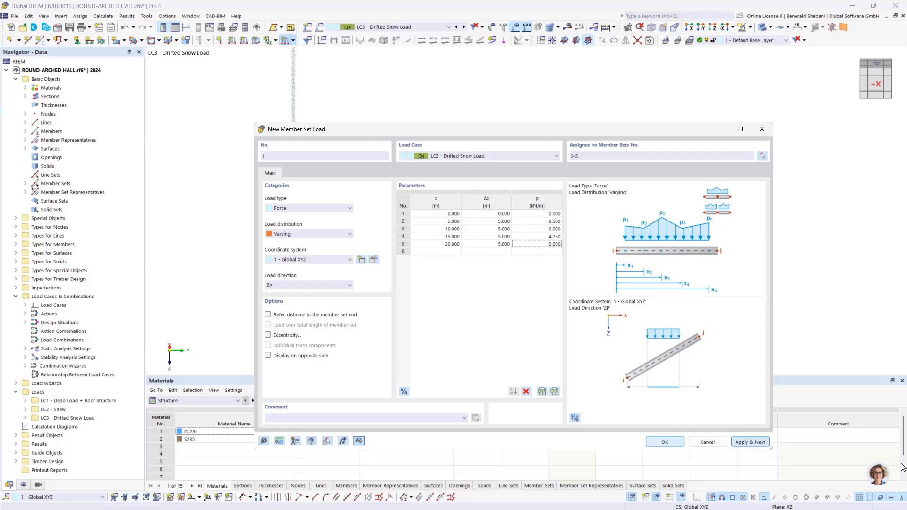
- Reduce the new varying load's peaks to 4.25 kN/m at 5 m and 2.125 kN/m at 15 m
{"action": "left_click_drag", "start_coordinate": [514, 129], "coordinate": [56, 140]}
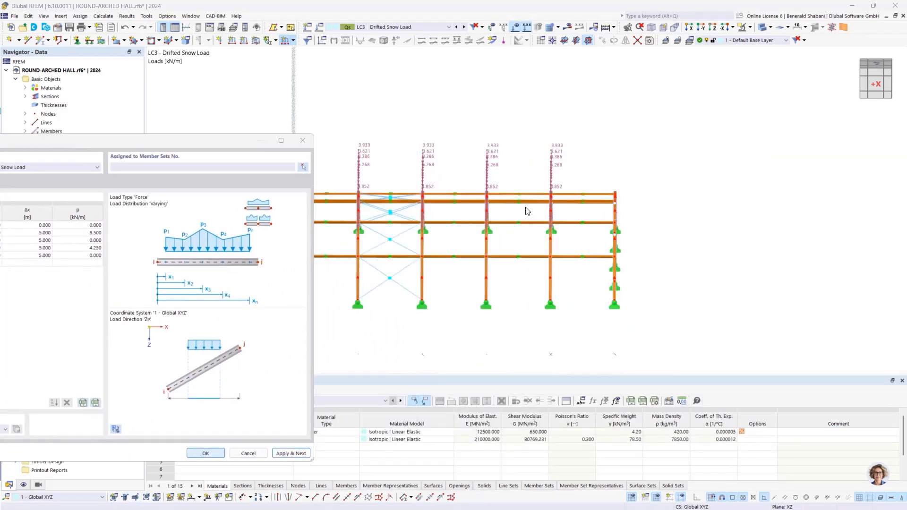
{"action": "left_click_drag", "start_coordinate": [231, 147], "coordinate": [607, 129]}
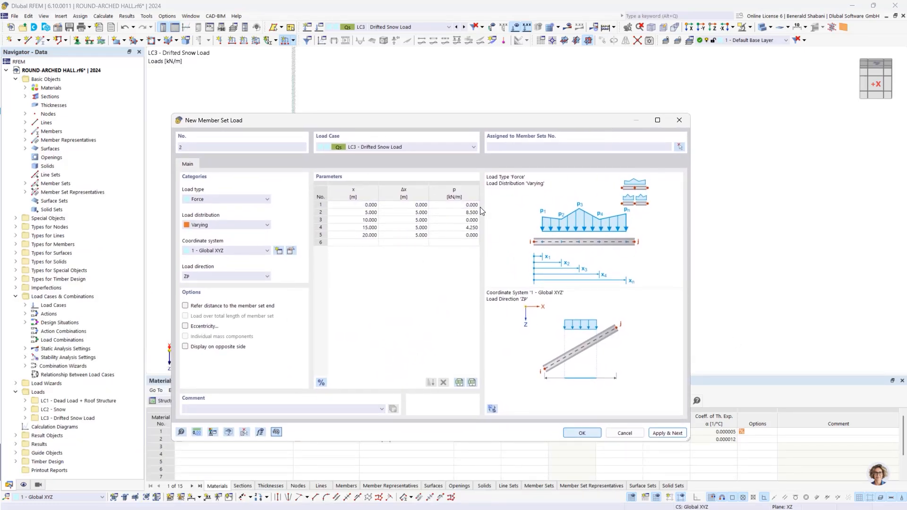
{"action": "left_click", "coordinate": [474, 213]}
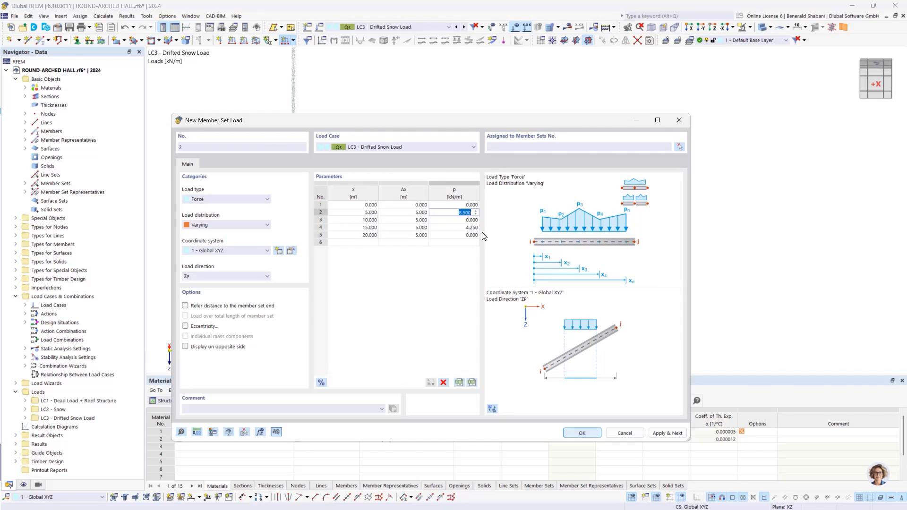
{"action": "type", "text": "4.25"}
{"action": "left_click", "coordinate": [468, 229]}
{"action": "type", "text": "2,"}
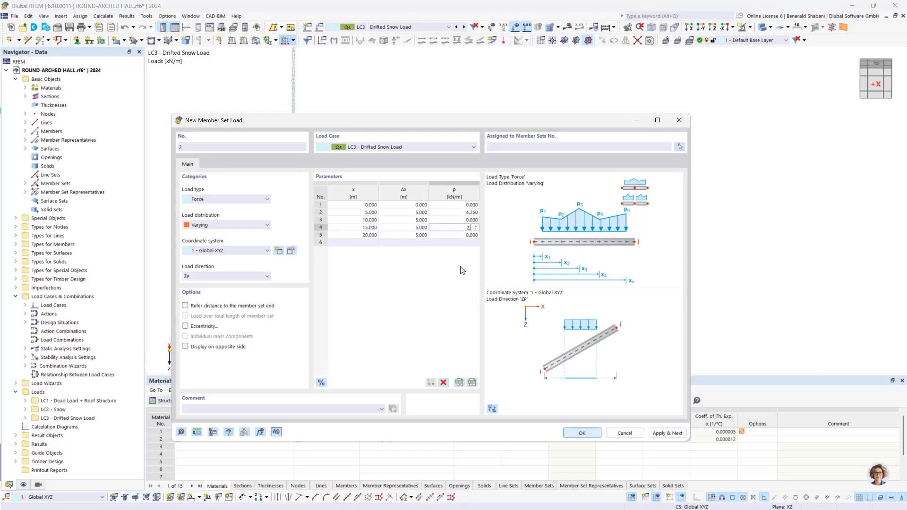
- Assign the reduced drifted snow load to the two gable end arches, member sets 1 and 6, and create it
{"action": "left_click", "coordinate": [679, 147]}
{"action": "left_click_drag", "start_coordinate": [246, 139], "coordinate": [326, 346]}
{"action": "left_click_drag", "start_coordinate": [598, 160], "coordinate": [693, 349]}
{"action": "left_click", "coordinate": [141, 137]}
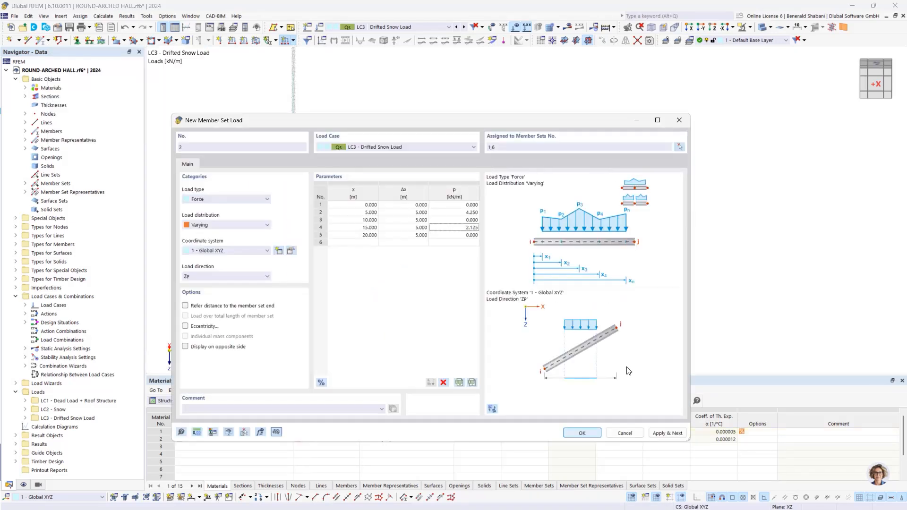
{"action": "left_click", "coordinate": [582, 434]}
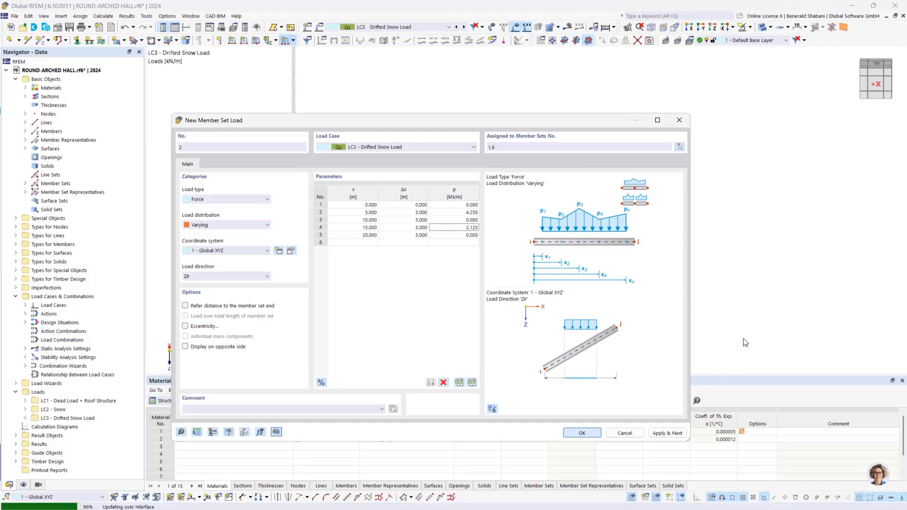
{"action": "middle_click_drag", "start_coordinate": [748, 302], "coordinate": [727, 278], "text": "ctrl"}
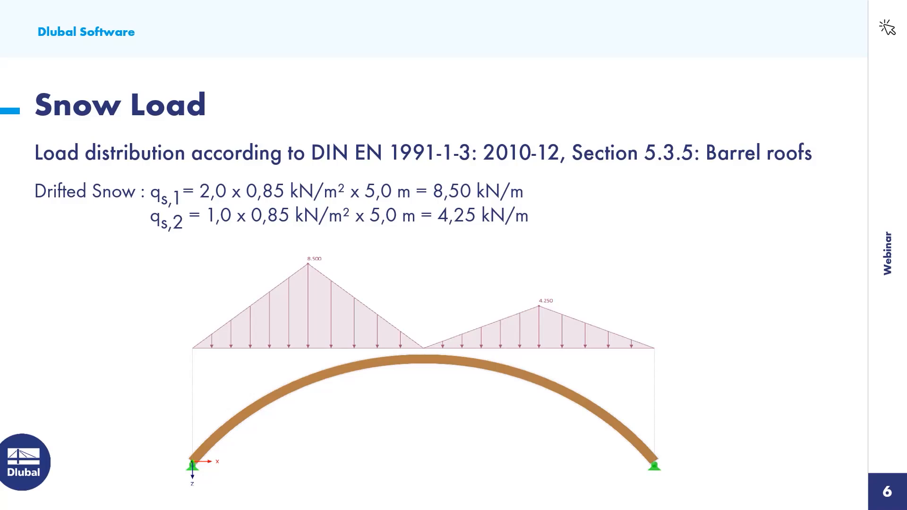
{"action": "key", "text": "Right"}
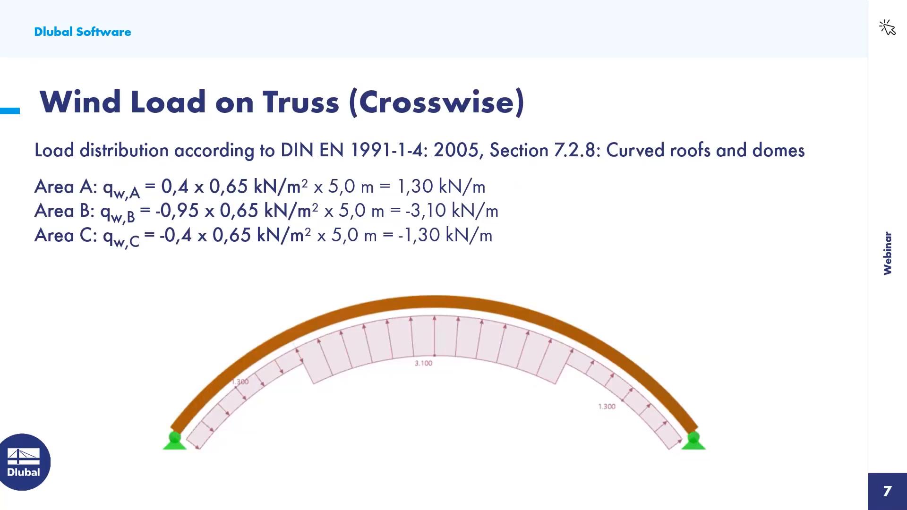
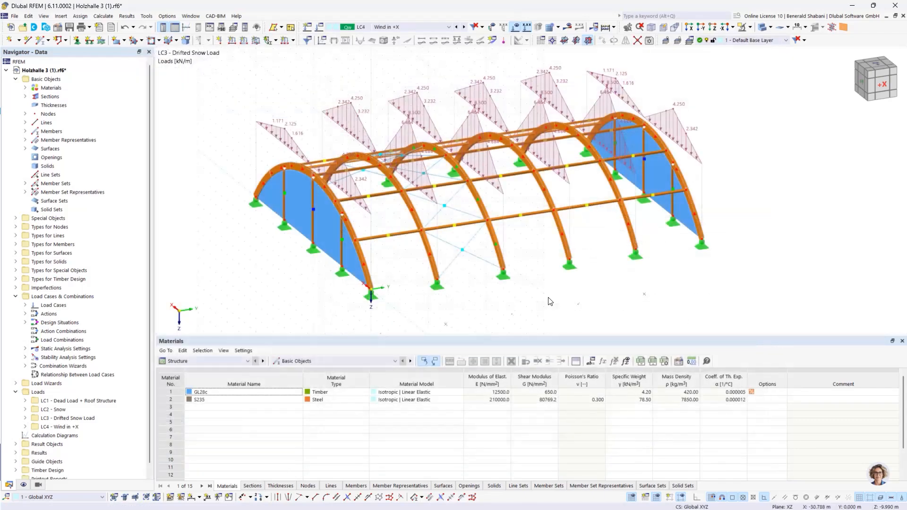
{"action": "scroll", "coordinate": [718, 285], "scroll_direction": "down", "scroll_amount": 2}
{"action": "middle_click_drag", "start_coordinate": [704, 284], "coordinate": [686, 282]}
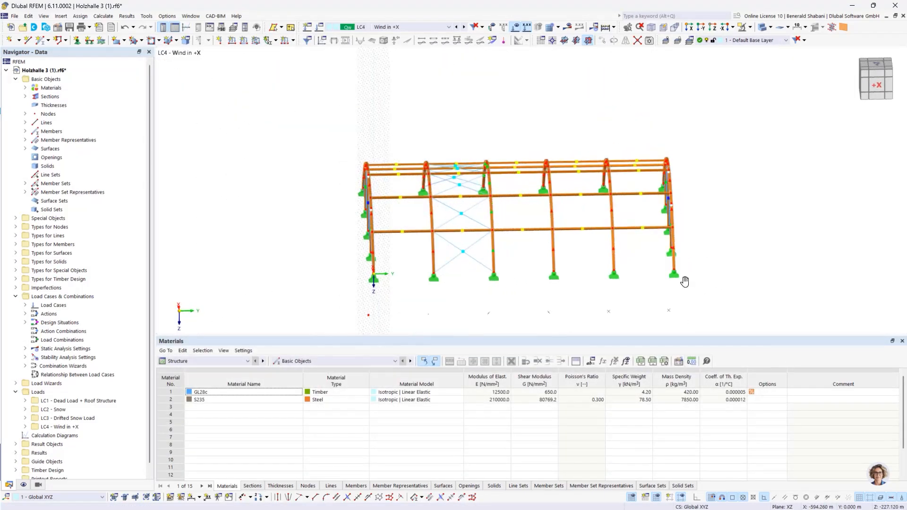
{"action": "scroll", "coordinate": [686, 282], "scroll_direction": "up", "scroll_amount": 1}
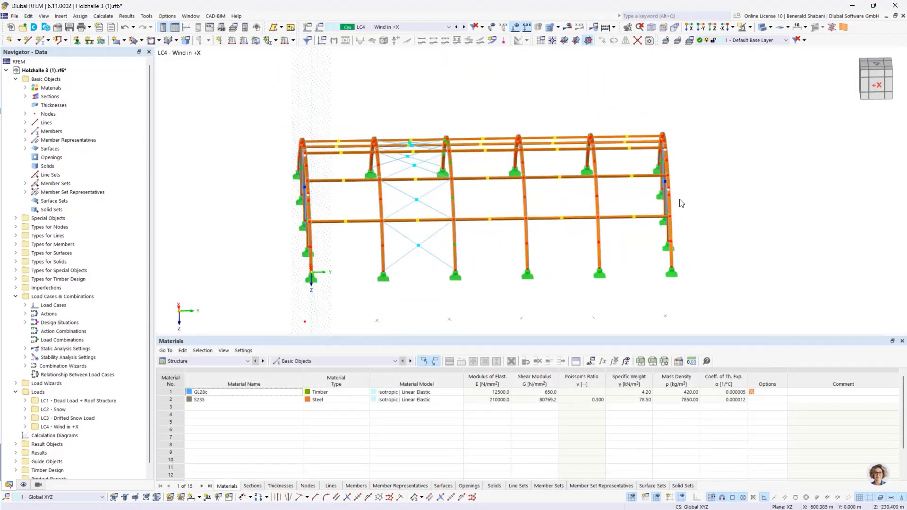
{"action": "left_click", "coordinate": [293, 41]}
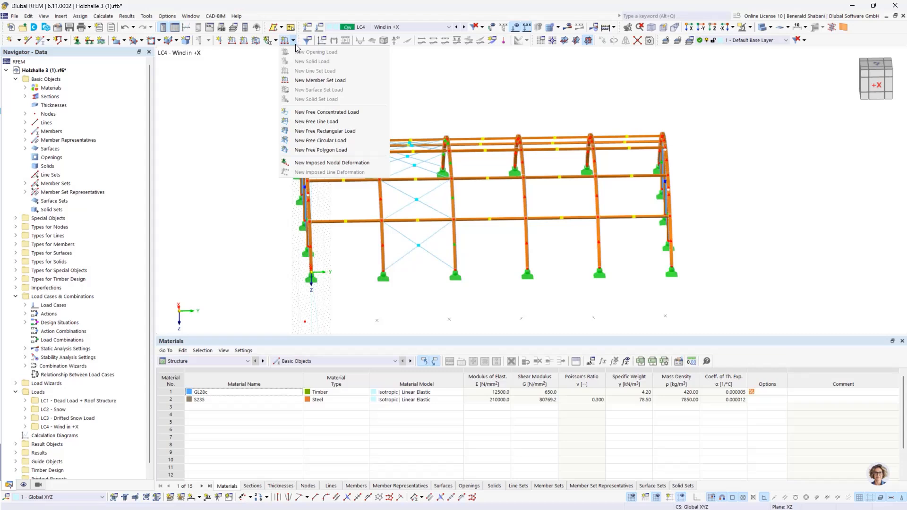
{"action": "left_click", "coordinate": [332, 81]}
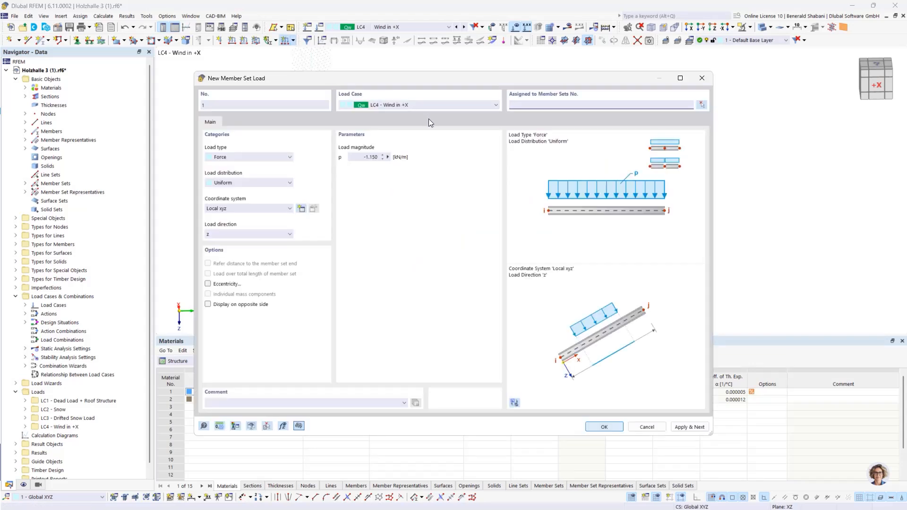
{"action": "left_click", "coordinate": [277, 182]}
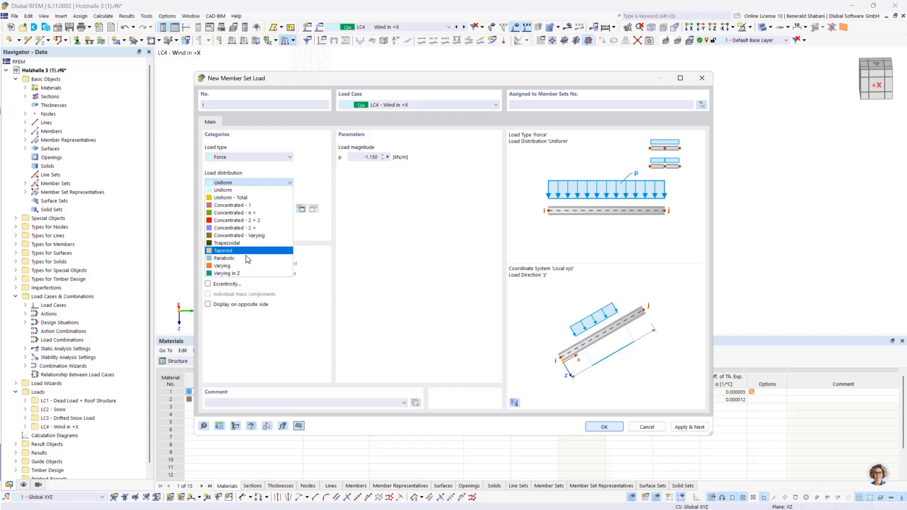
{"action": "left_click", "coordinate": [239, 266]}
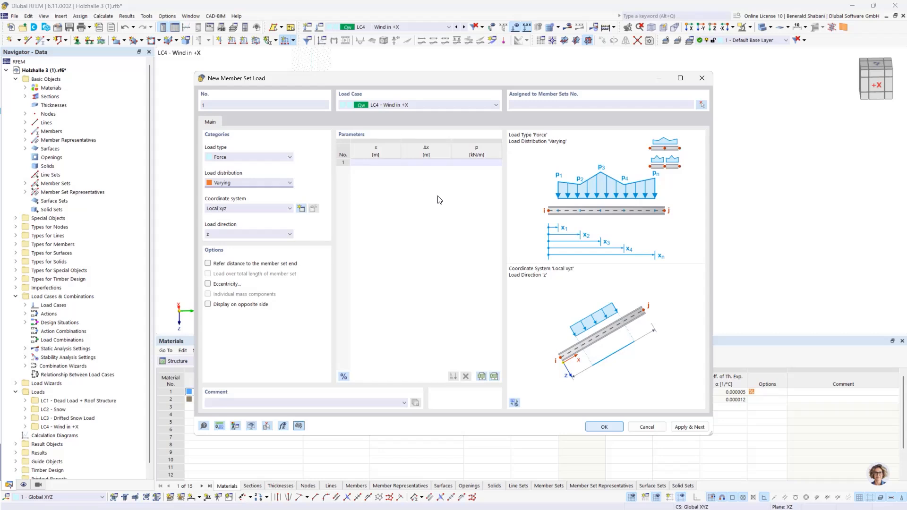
{"action": "left_click", "coordinate": [647, 427]}
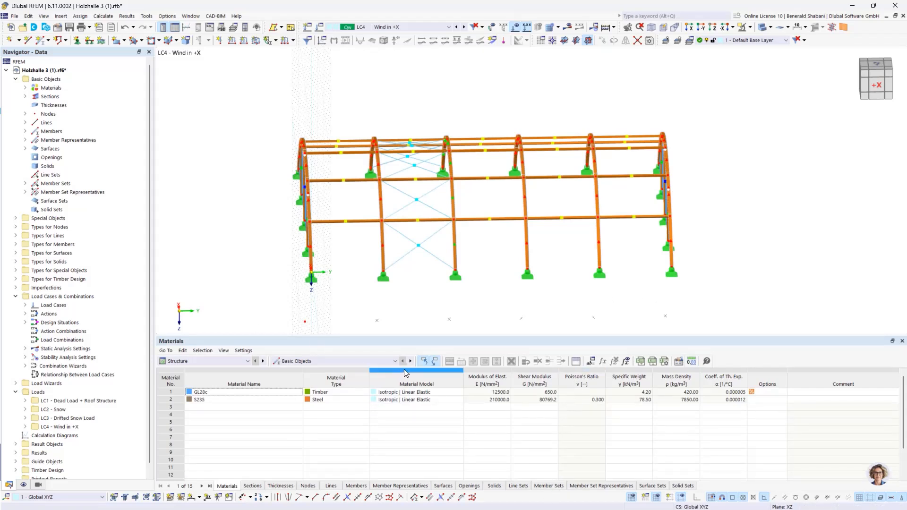
- Check the arch lengths in the member sets table and in the properties of the fourth arch's member set
{"action": "left_click", "coordinate": [548, 486]}
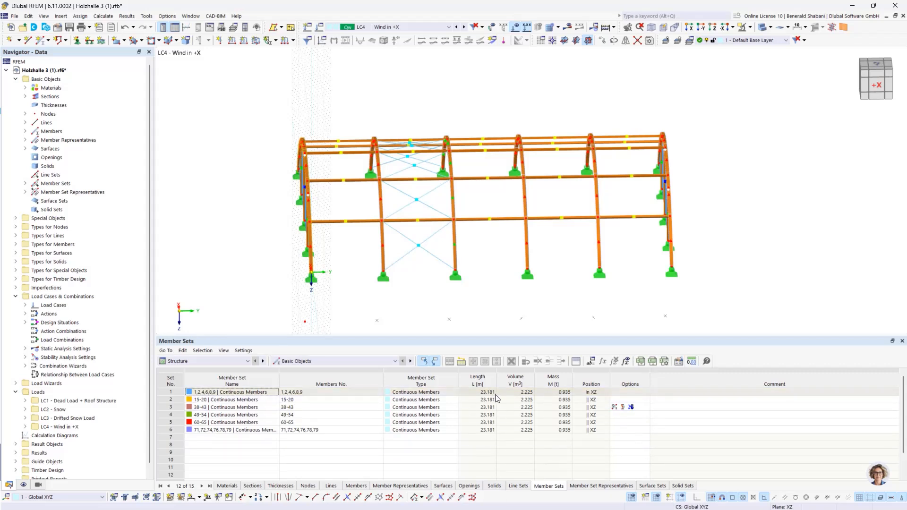
{"action": "middle_click_drag", "start_coordinate": [543, 298], "coordinate": [496, 302]}
{"action": "left_click_drag", "start_coordinate": [439, 105], "coordinate": [522, 292]}
{"action": "right_click", "coordinate": [481, 257]}
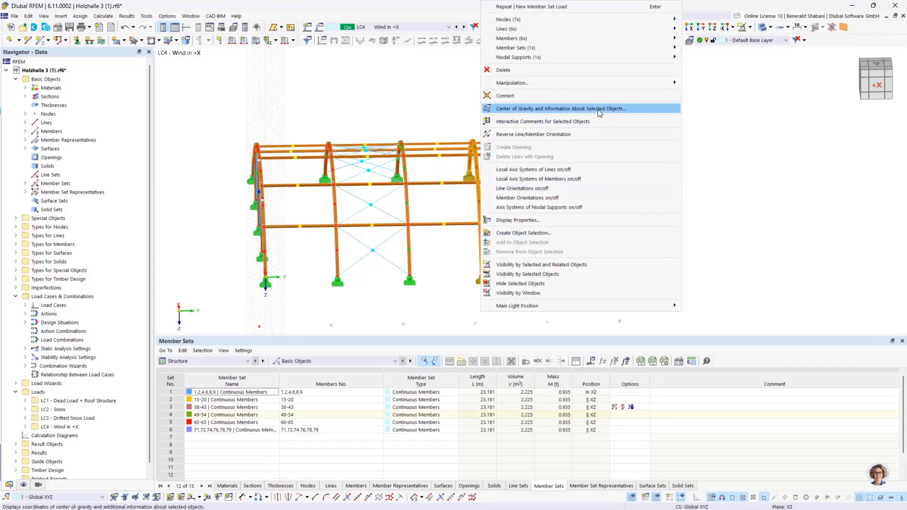
{"action": "mouse_move", "coordinate": [551, 41]}
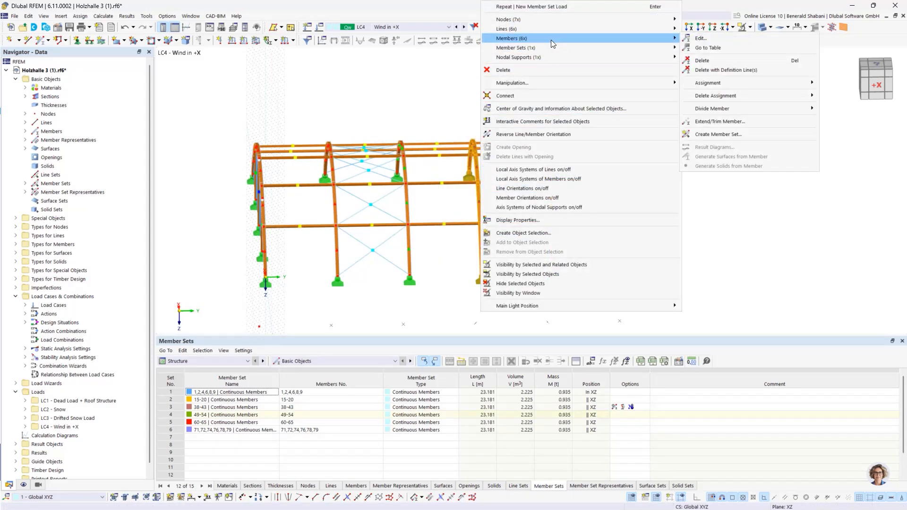
{"action": "mouse_move", "coordinate": [668, 50]}
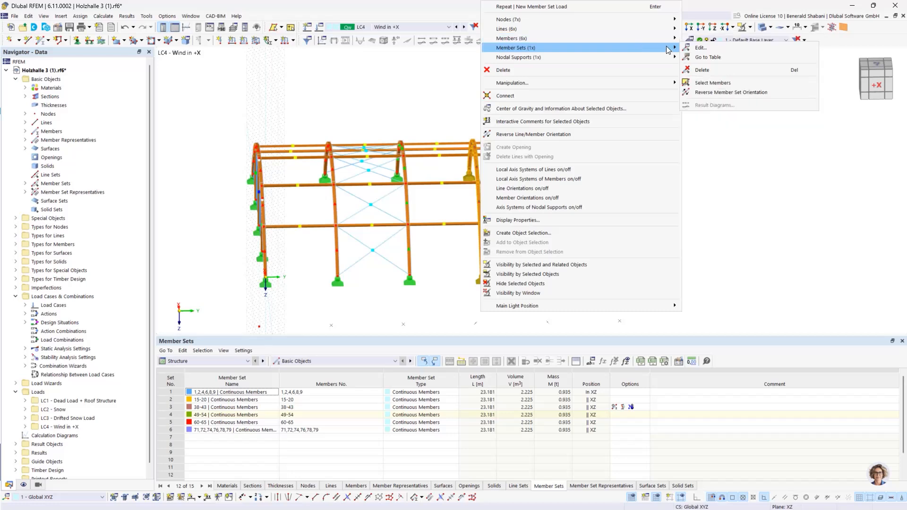
{"action": "left_click", "coordinate": [700, 48]}
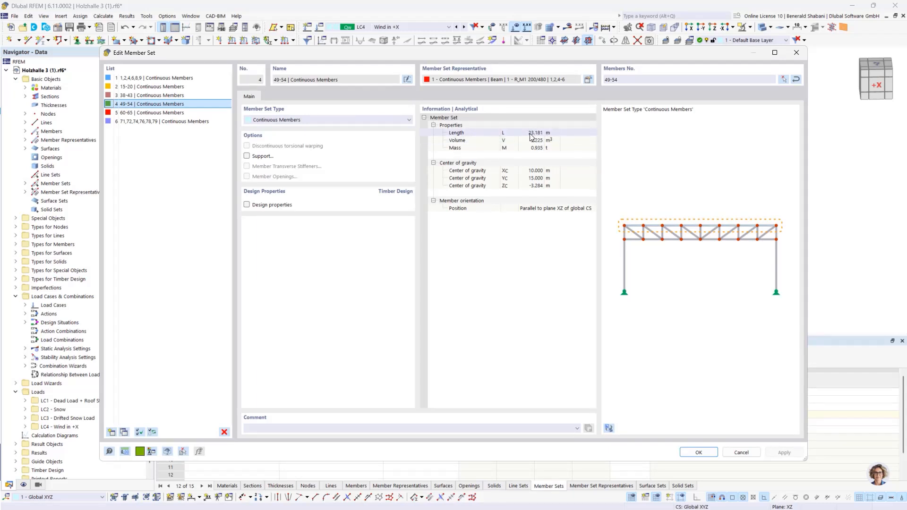
{"action": "left_click", "coordinate": [690, 454]}
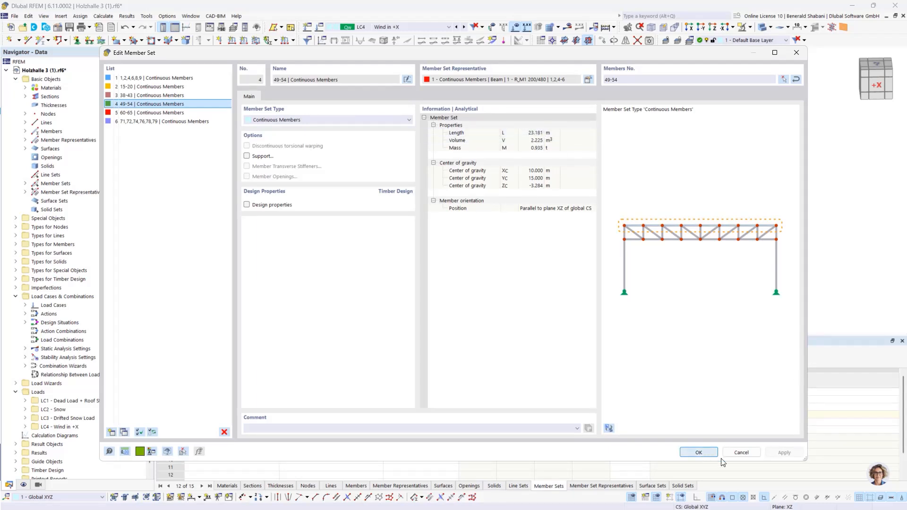
- Start a new member set load in LC4 - Wind in +X with a varying load distribution
{"action": "left_click", "coordinate": [285, 40]}
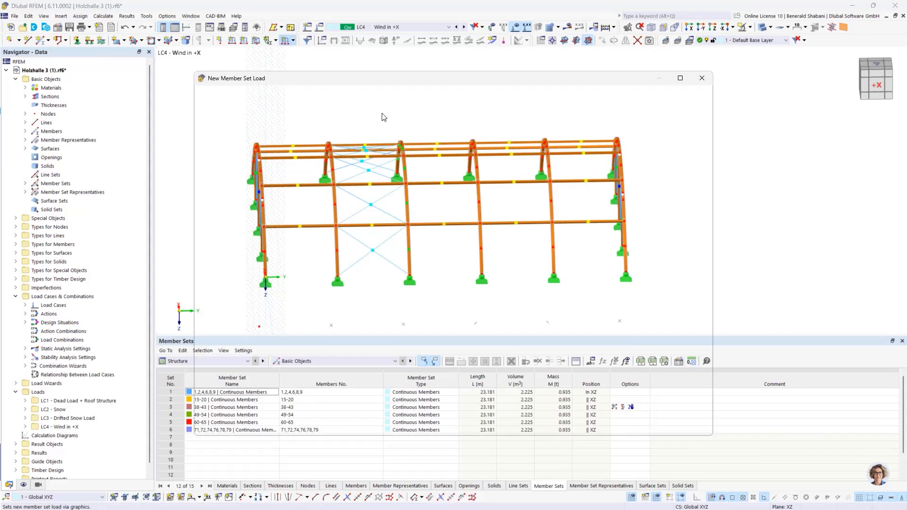
{"action": "left_click", "coordinate": [275, 184]}
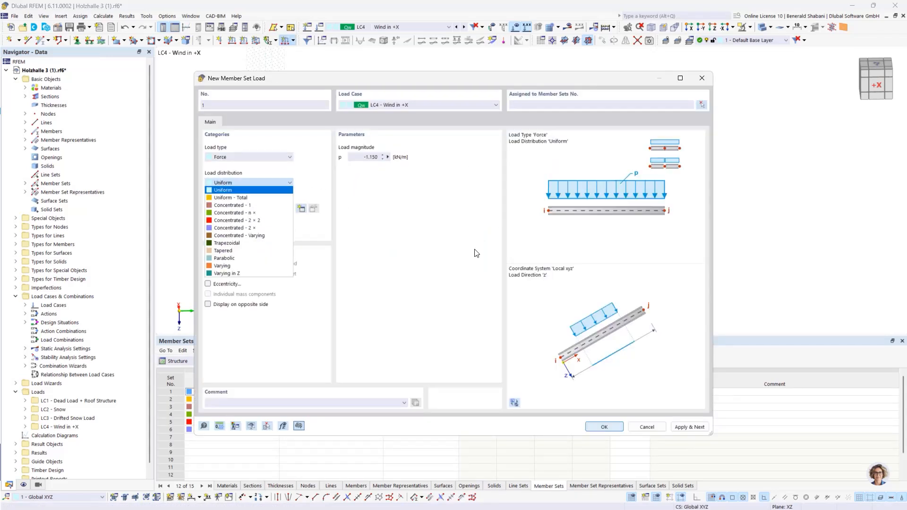
{"action": "left_click", "coordinate": [234, 273]}
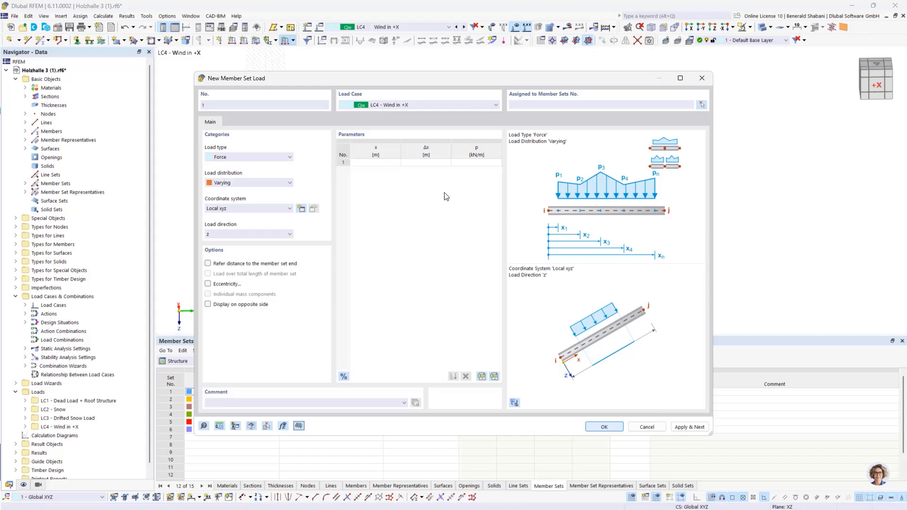
- Define the wind pressure zone of the varying load with 1.3 kN/m at 0 m and at 5.8 m
{"action": "left_click", "coordinate": [378, 164]}
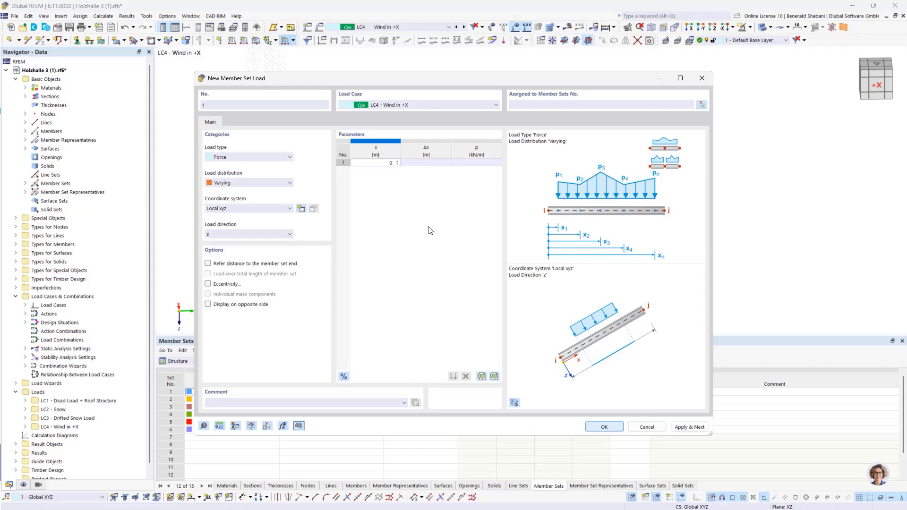
{"action": "key", "text": "Tab"}
{"action": "key", "text": "Tab"}
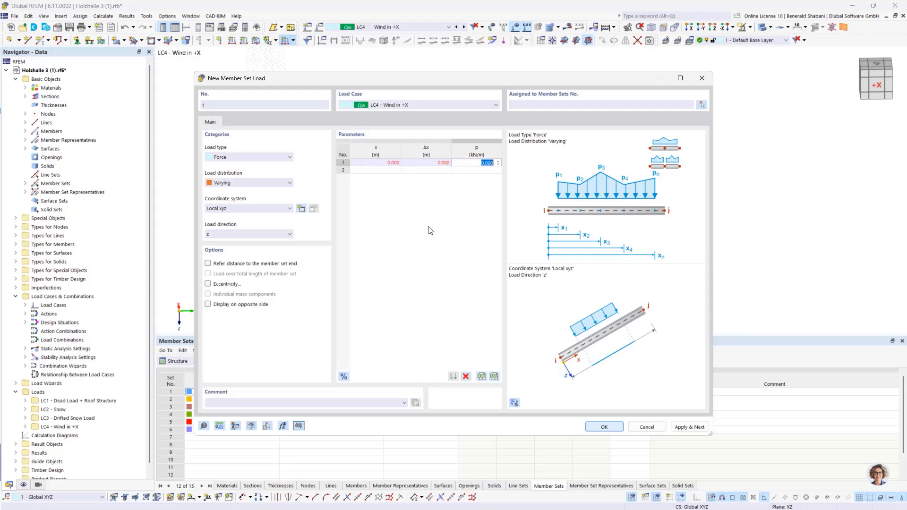
{"action": "type", "text": "1.3"}
{"action": "key", "text": "Return"}
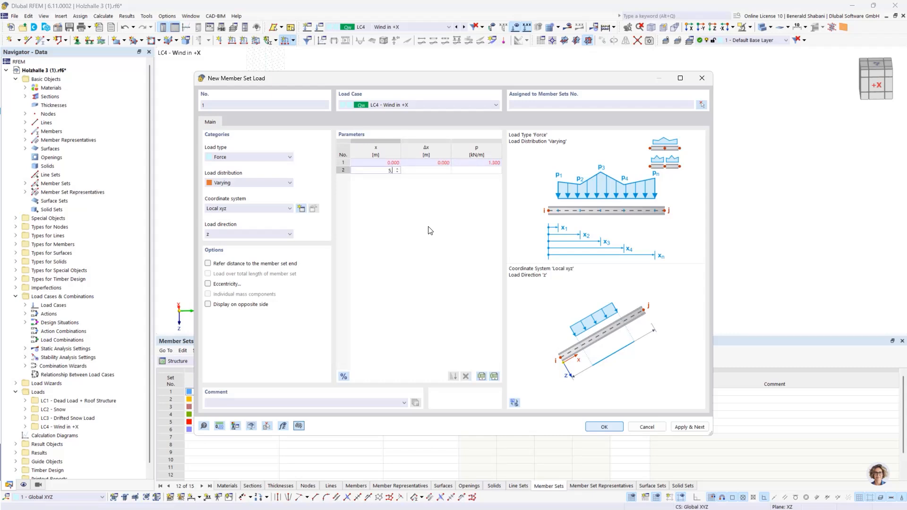
{"action": "type", "text": "5,8"}
{"action": "key", "text": "Tab"}
{"action": "key", "text": "Tab"}
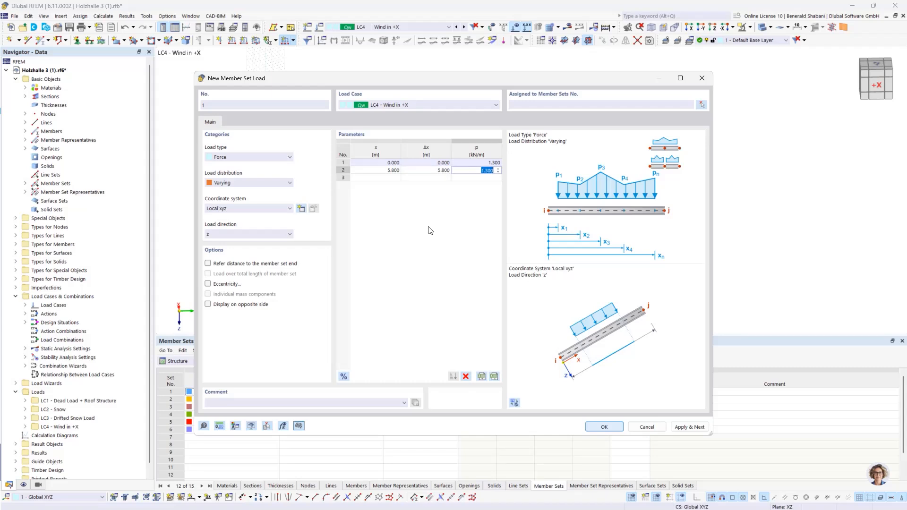
{"action": "key", "text": "Return"}
- Add the middle suction zone to the varying load with -3.1 kN/m at 5.8 m and at 17.4 m
{"action": "type", "text": "5,8"}
{"action": "key", "text": "Tab"}
{"action": "key", "text": "Tab"}
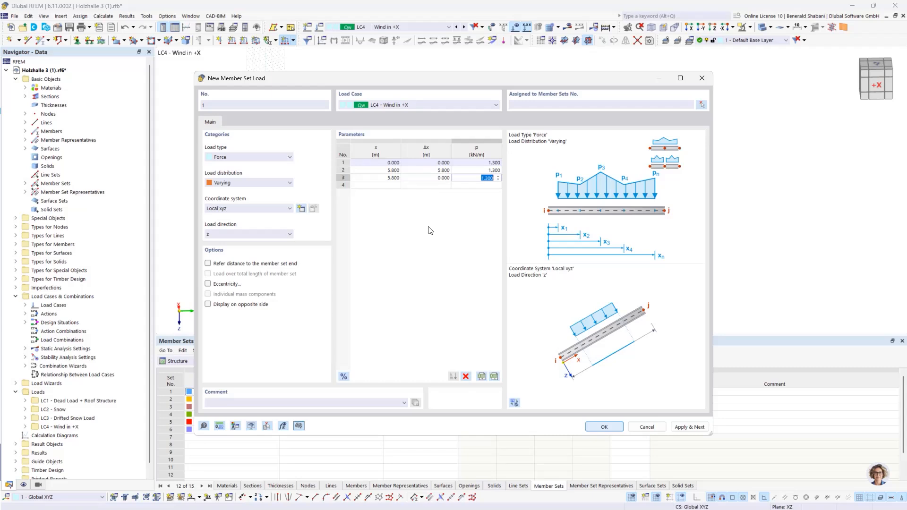
{"action": "type", "text": "-3,1"}
{"action": "key", "text": "Return"}
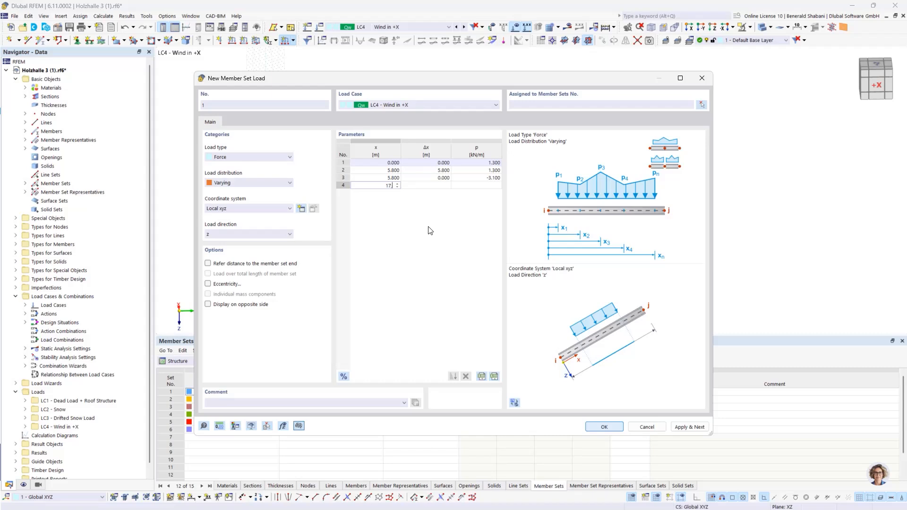
{"action": "type", "text": "17.4"}
{"action": "key", "text": "Return"}
{"action": "key", "text": "Return"}
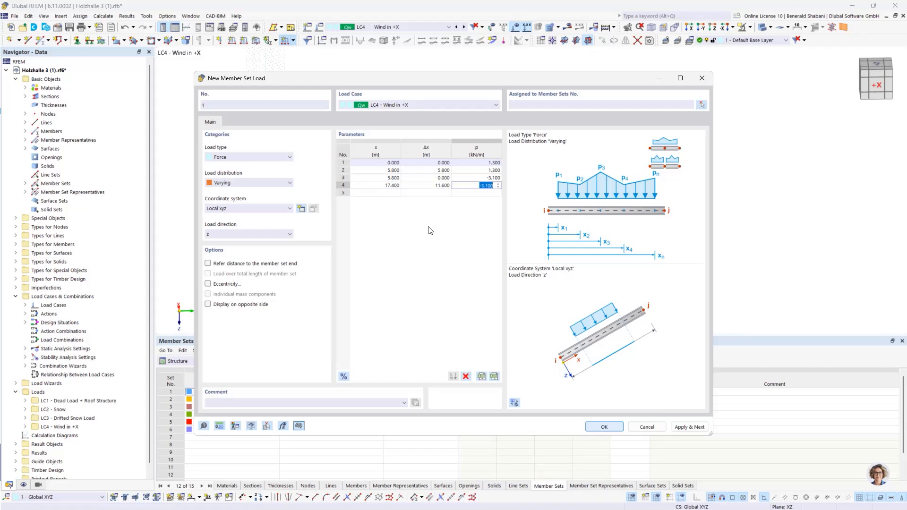
{"action": "type", "text": "-3,1"}
- Add the final suction zone to the varying load with -1.3 kN/m at 17.4 m and at 23.2 m
{"action": "key", "text": "Return"}
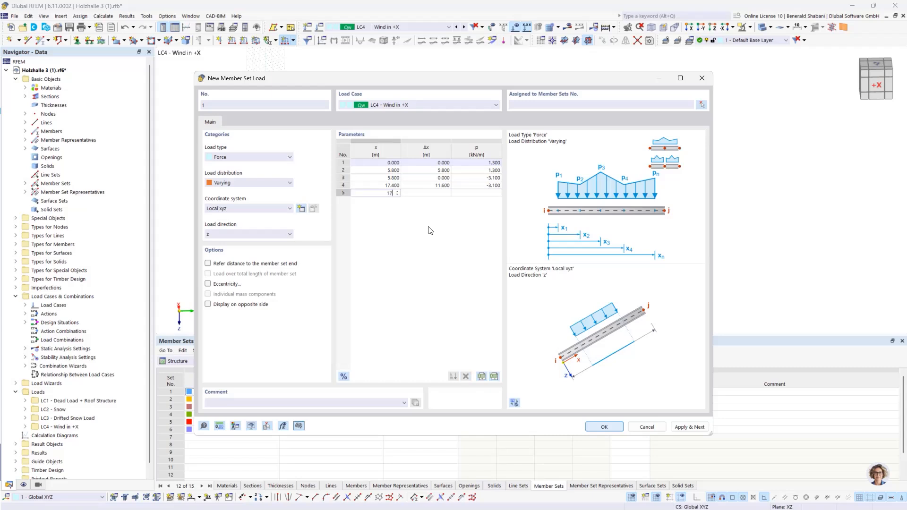
{"action": "type", "text": "17.4"}
{"action": "key", "text": "Return"}
{"action": "key", "text": "Return"}
{"action": "type", "text": "-"}
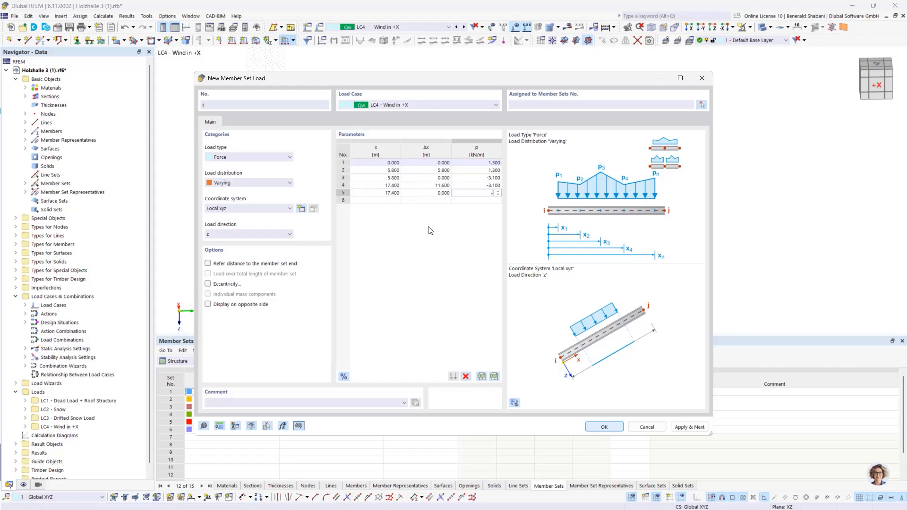
{"action": "type", "text": "1,3"}
{"action": "key", "text": "Return"}
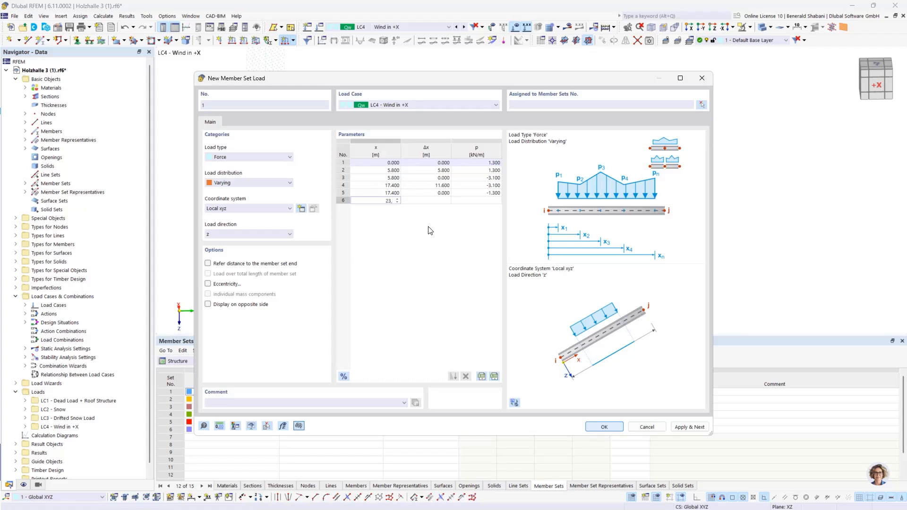
{"action": "type", "text": "23,2"}
{"action": "key", "text": "Return"}
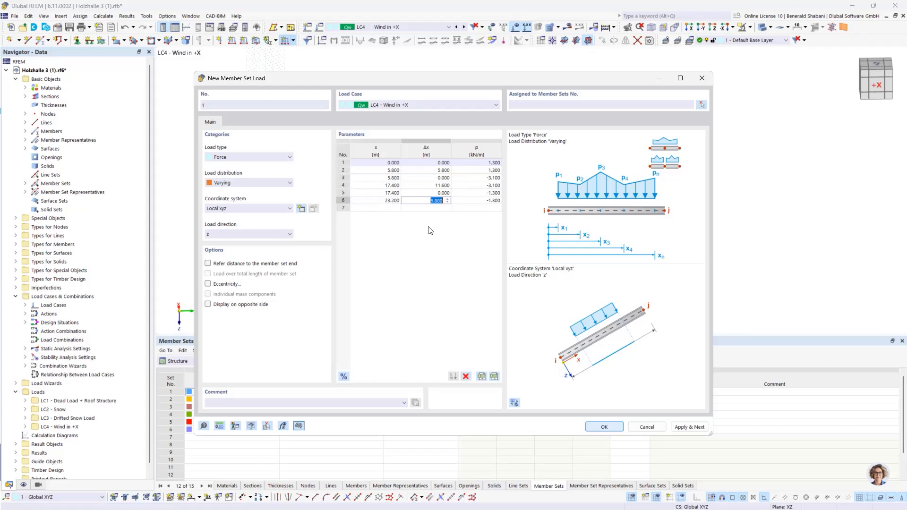
{"action": "key", "text": "Return"}
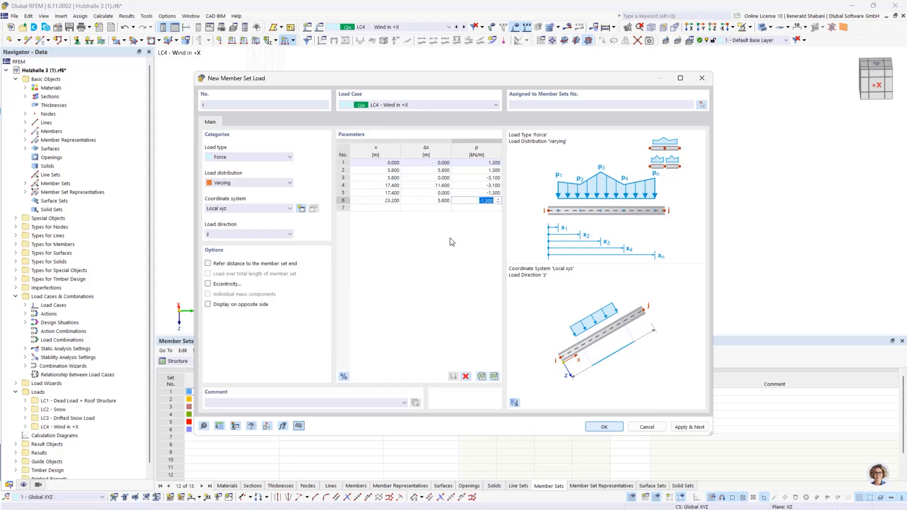
- Assign the wind load to the four inner arches, member sets 2-5, and apply it while continuing with another load
{"action": "left_click", "coordinate": [702, 104]}
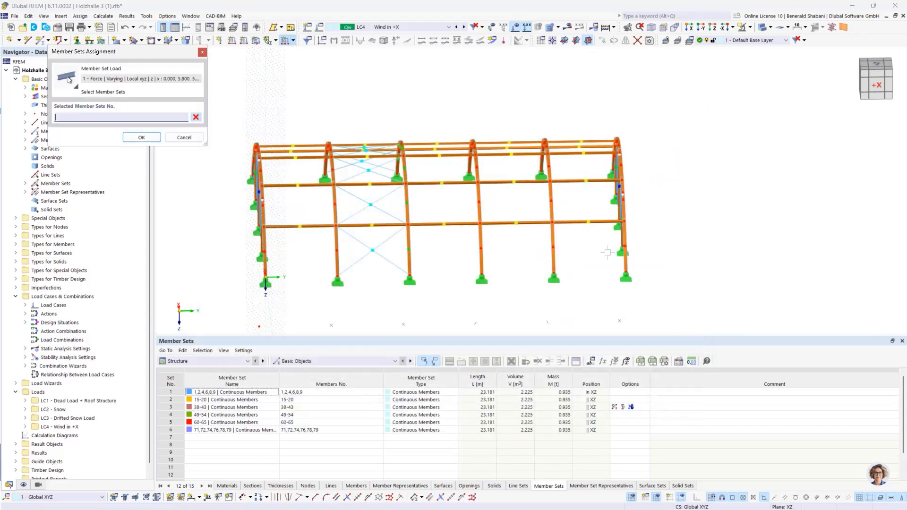
{"action": "left_click_drag", "start_coordinate": [302, 102], "coordinate": [599, 317]}
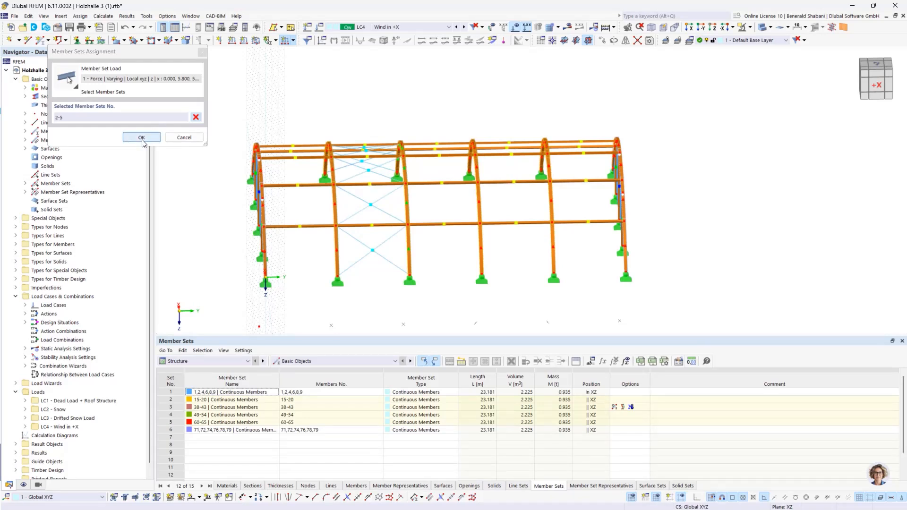
{"action": "left_click", "coordinate": [142, 138]}
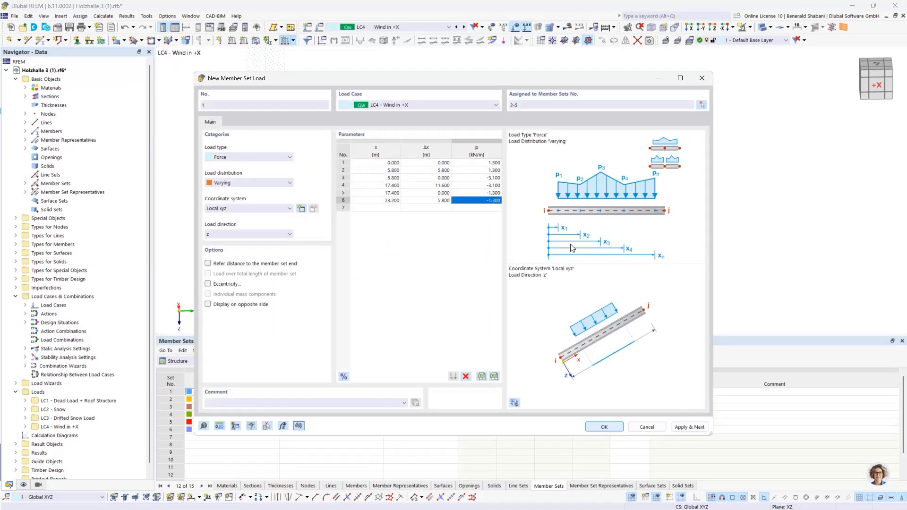
{"action": "left_click", "coordinate": [693, 427]}
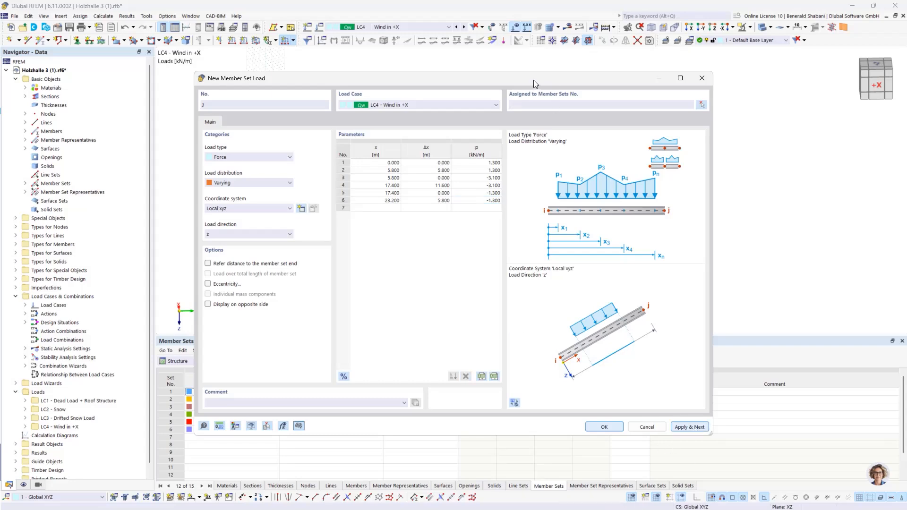
- Set the pressure zone of the second varying wind load to 0.65 kN/m at 0 m and at 5.8 m
{"action": "left_click_drag", "start_coordinate": [534, 80], "coordinate": [468, 86]}
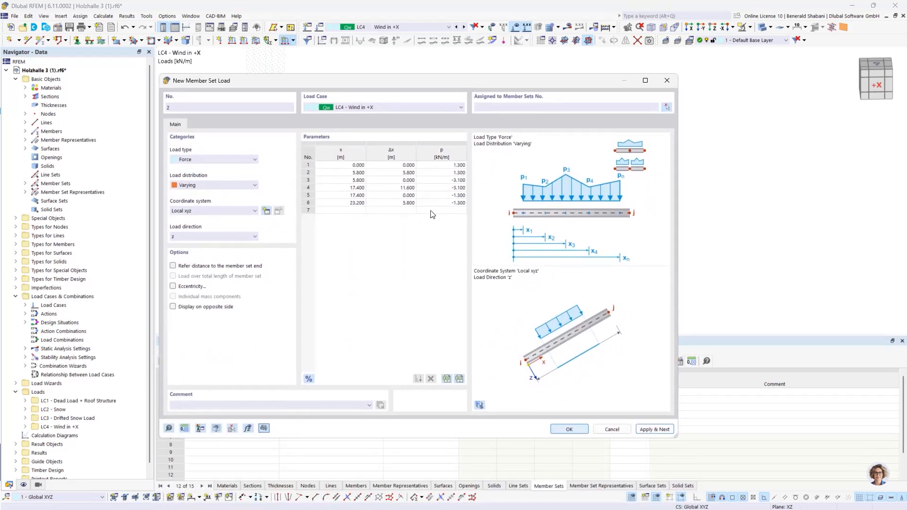
{"action": "left_click", "coordinate": [449, 165]}
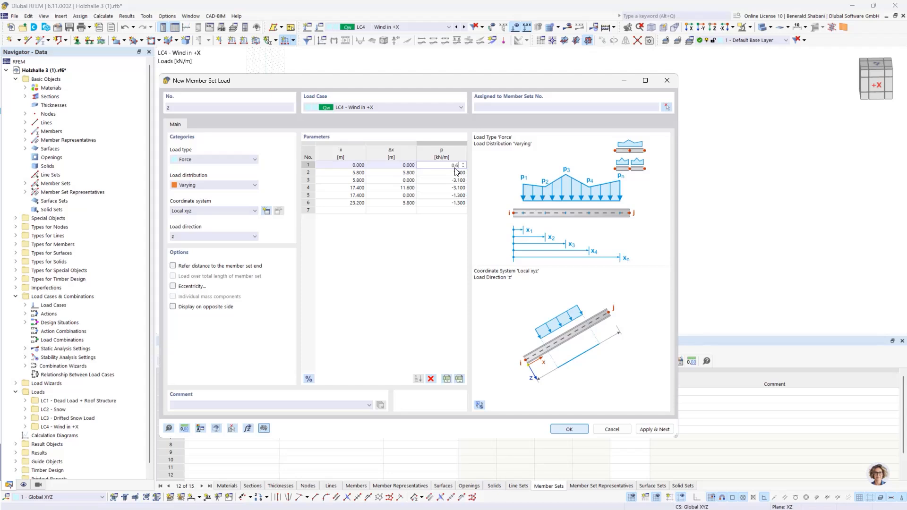
{"action": "left_click", "coordinate": [458, 173]}
{"action": "type", "text": "0.65"}
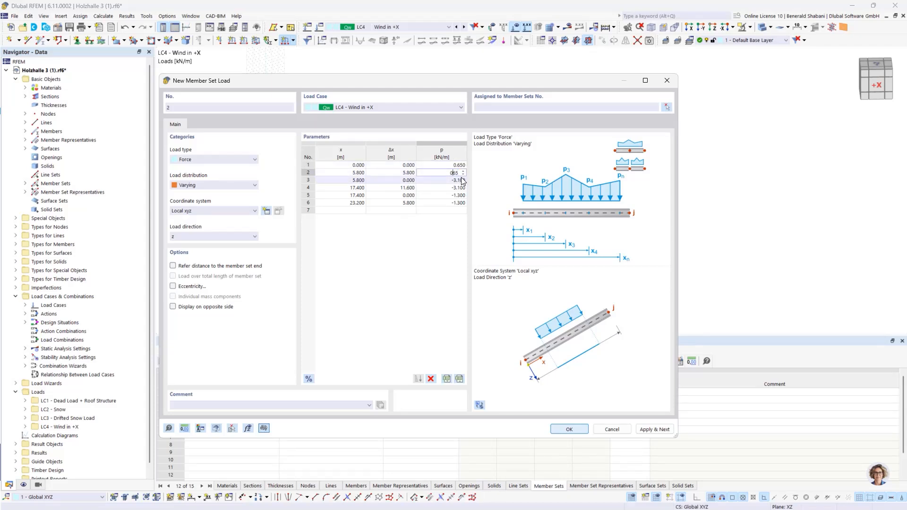
- Set the middle suction zone of the varying load to -1.55 kN/m at 5.8 m and at 17.4 m
{"action": "left_click", "coordinate": [461, 178]}
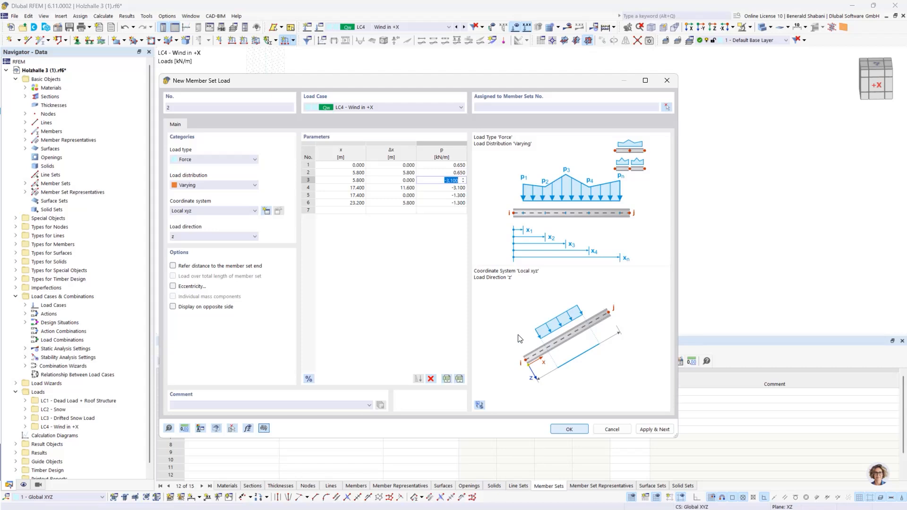
{"action": "type", "text": "-1,55"}
{"action": "key", "text": "Return"}
{"action": "type", "text": "-"}
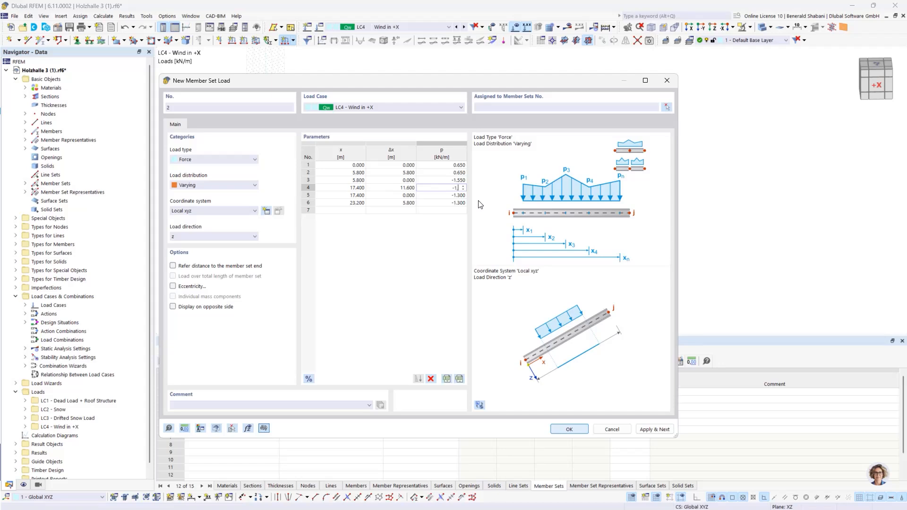
{"action": "type", "text": "1,55"}
{"action": "key", "text": "Return"}
- Set the final suction zone of the varying load to -0.65 kN/m at 17.4 m and at 23.2 m
{"action": "type", "text": "-"}
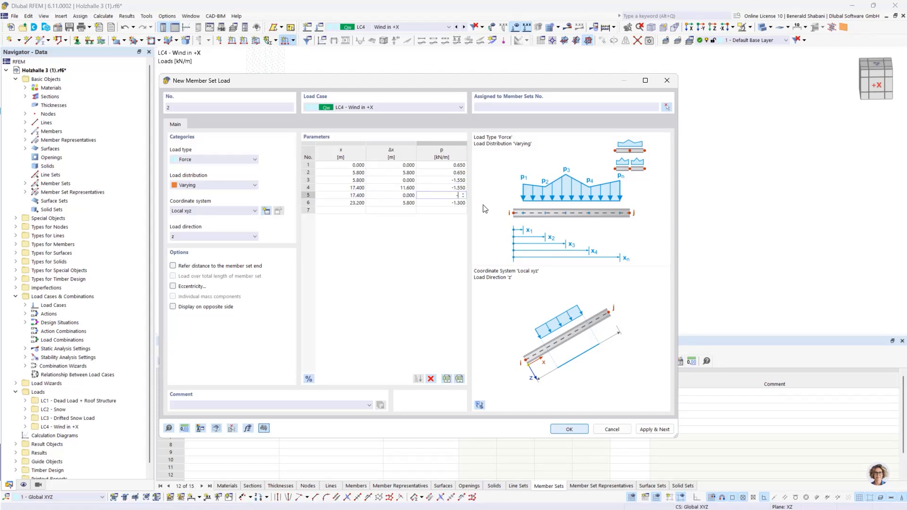
{"action": "type", "text": "0,65"}
{"action": "key", "text": "Return"}
{"action": "type", "text": "-0"}
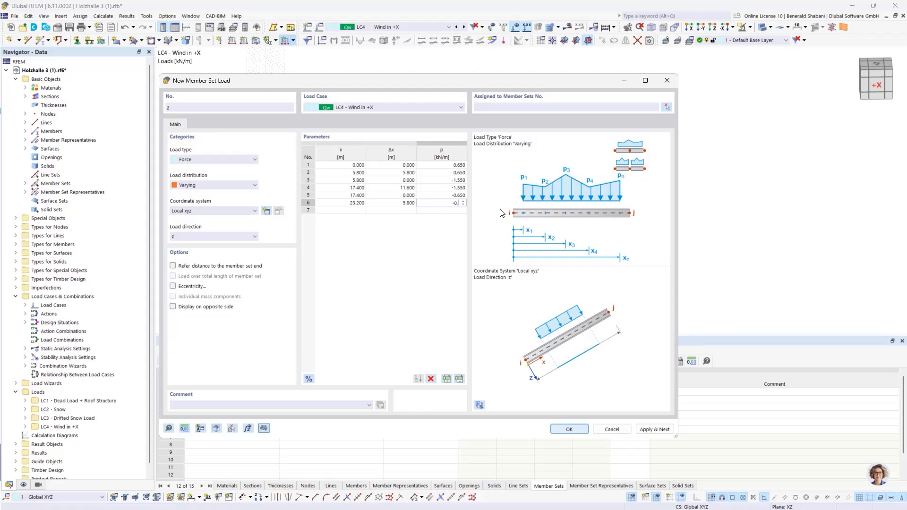
{"action": "left_click", "coordinate": [427, 315]}
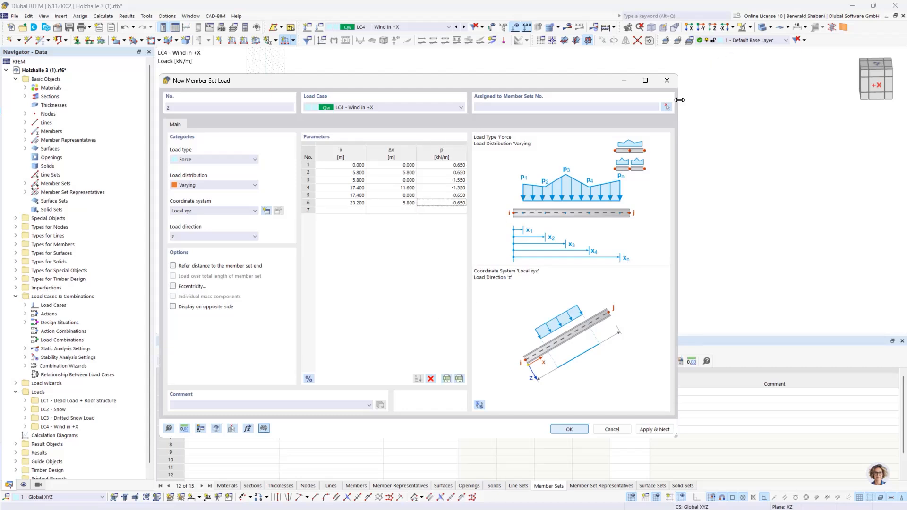
- Assign the reduced wind load to the two end arches, member sets 1 and 6, and confirm the load
{"action": "key", "text": "Return"}
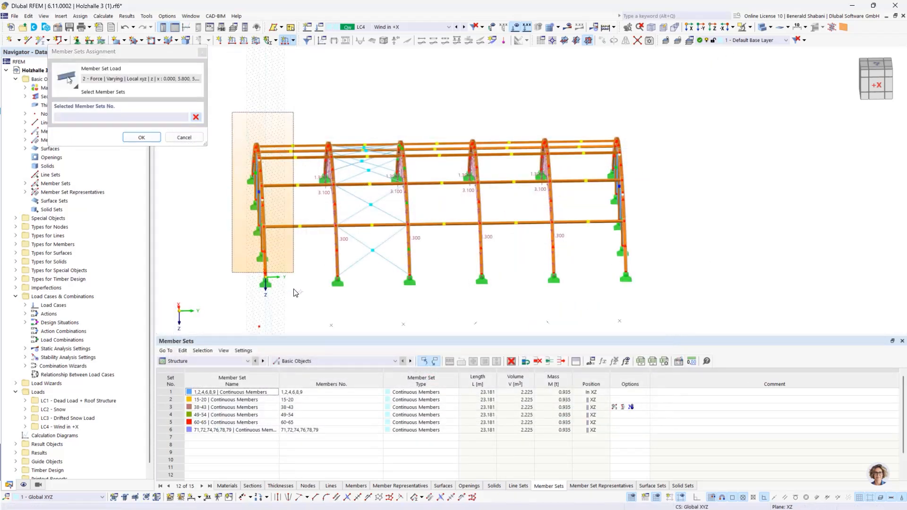
{"action": "left_click", "coordinate": [616, 168]}
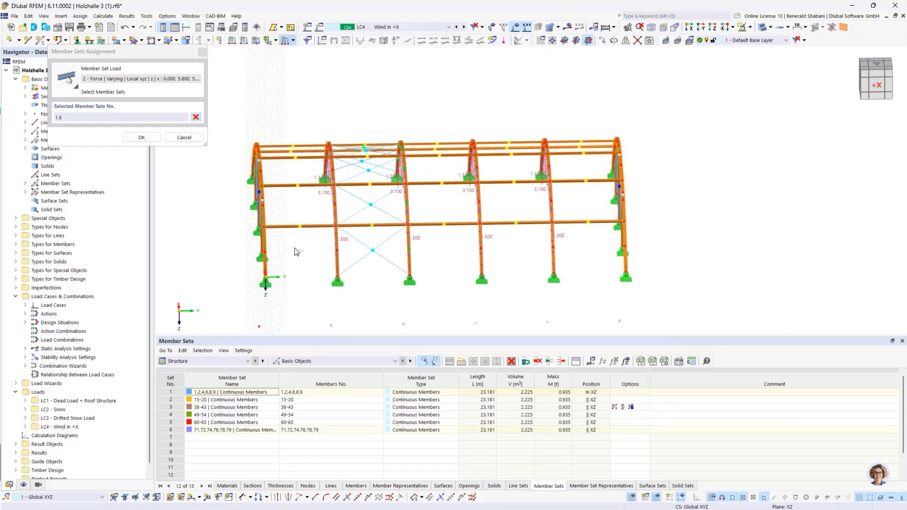
{"action": "left_click", "coordinate": [140, 141]}
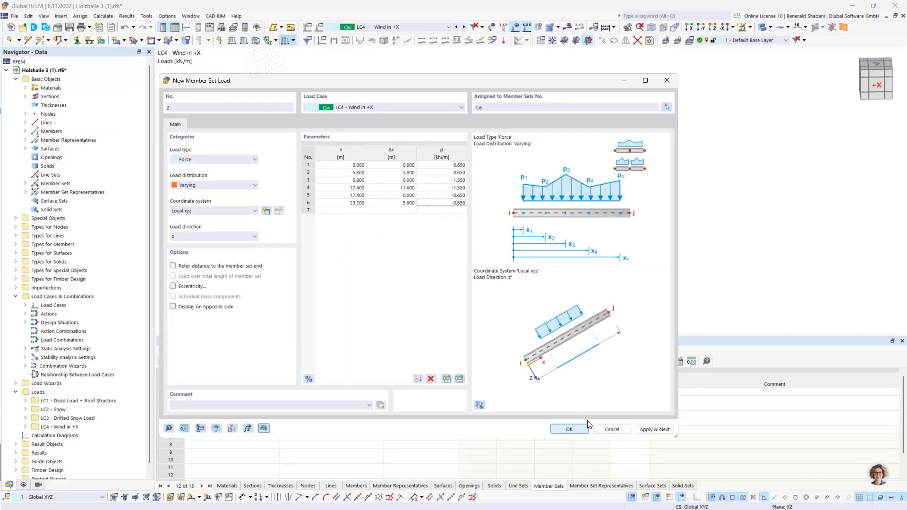
{"action": "left_click", "coordinate": [576, 430]}
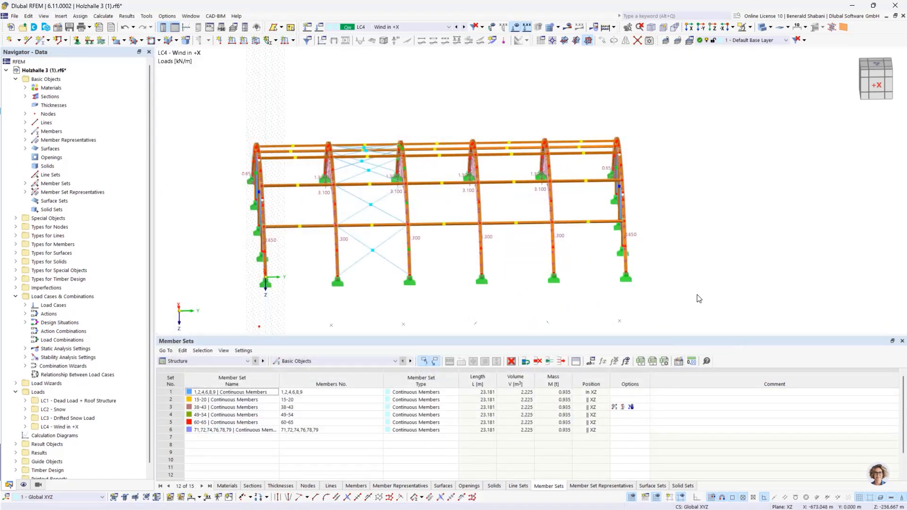
- Define a uniform surface load of 0.52 kN/m² in LC4, acting in global Y on the true area
{"action": "middle_click_drag", "start_coordinate": [698, 295], "coordinate": [779, 286], "text": "ctrl"}
{"action": "scroll", "coordinate": [54, 290], "scroll_direction": "down", "scroll_amount": 1}
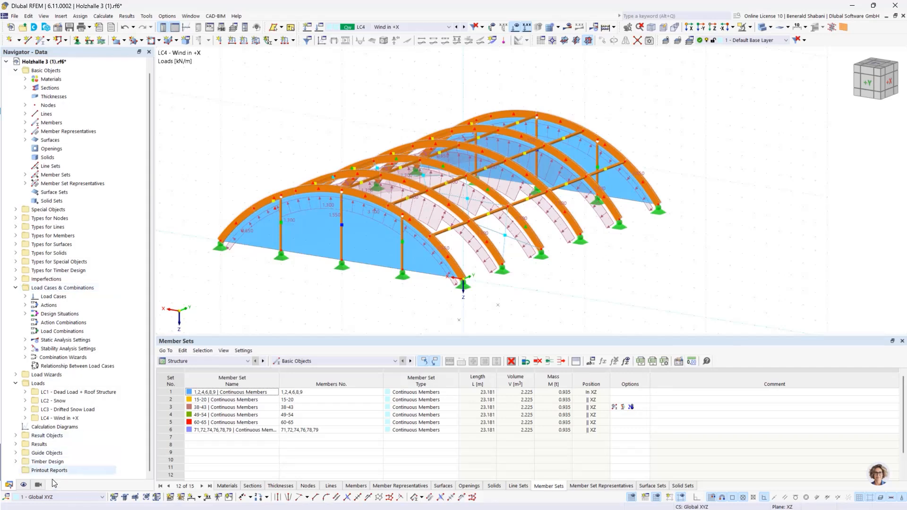
{"action": "middle_click_drag", "start_coordinate": [671, 293], "coordinate": [693, 306], "text": "ctrl"}
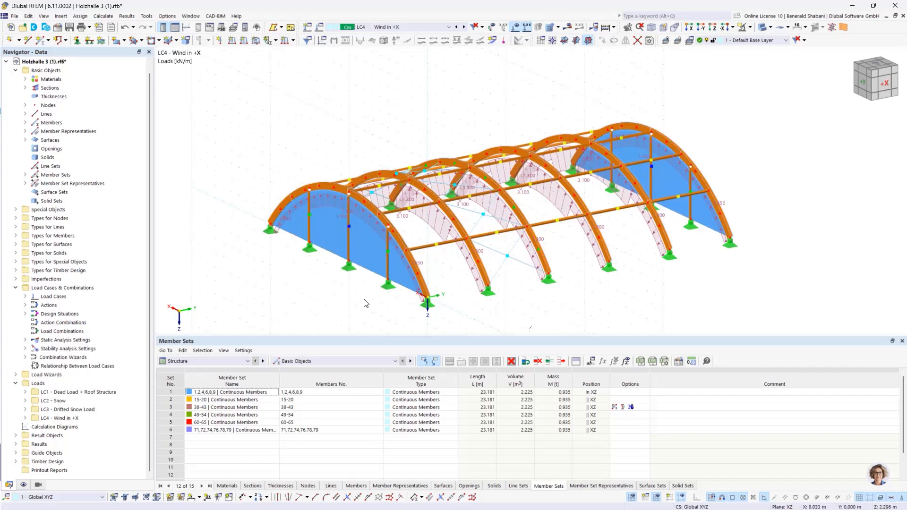
{"action": "left_click", "coordinate": [255, 40]}
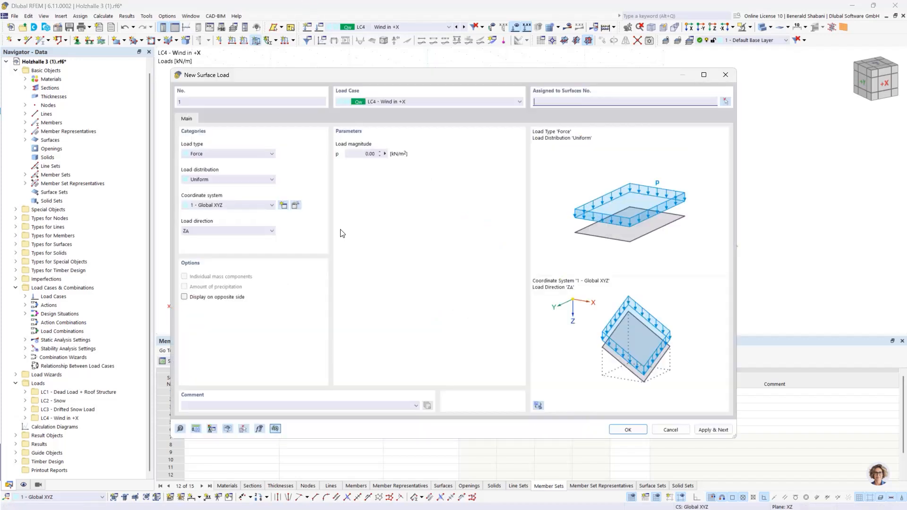
{"action": "double_click", "coordinate": [368, 155]}
{"action": "left_click", "coordinate": [189, 231]}
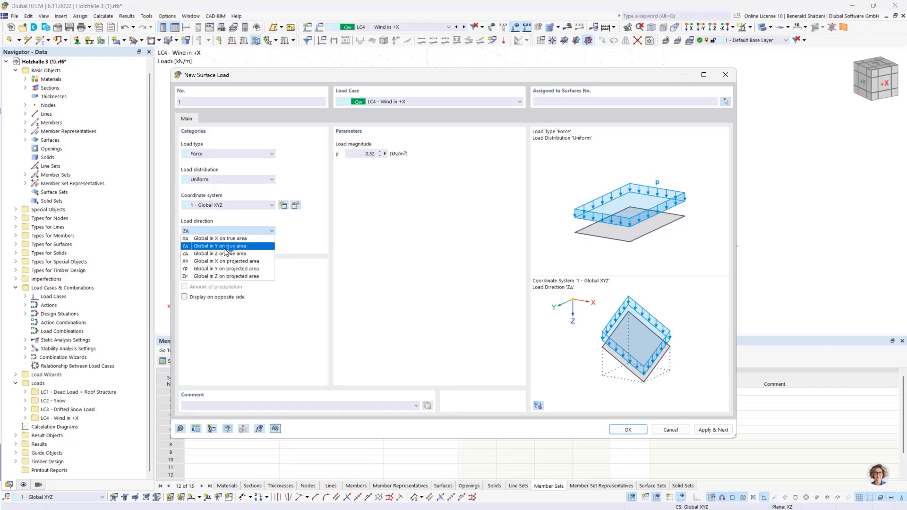
{"action": "left_click", "coordinate": [231, 246]}
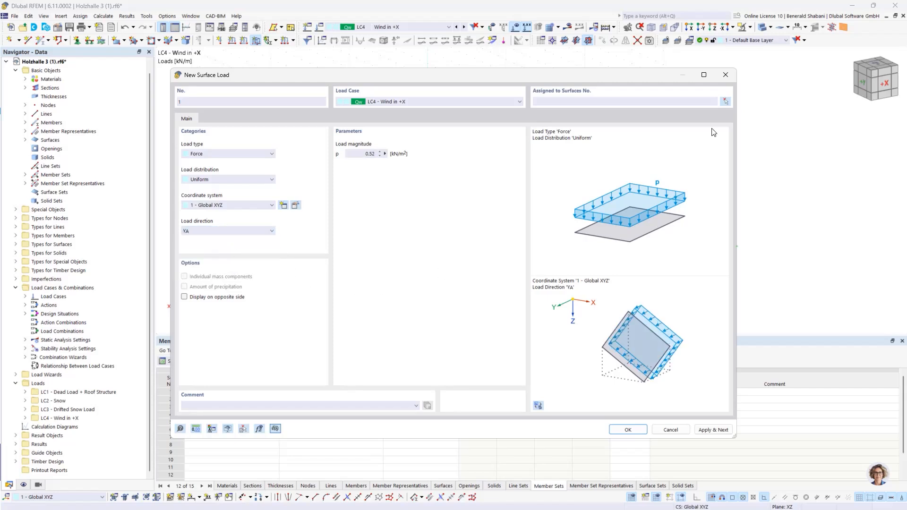
- Assign the surface load to both gable walls, surfaces 2 and 3, and confirm it
{"action": "left_click", "coordinate": [725, 102]}
{"action": "left_click", "coordinate": [369, 258]}
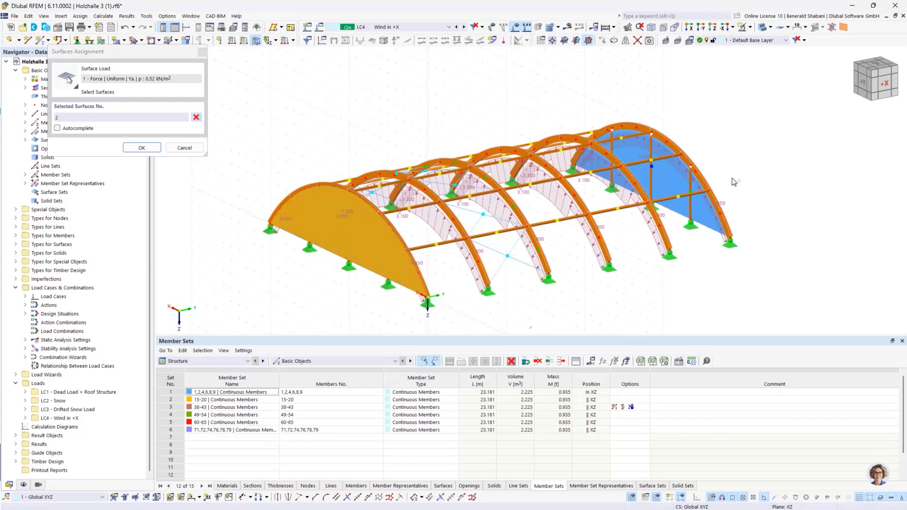
{"action": "left_click", "coordinate": [690, 238]}
{"action": "left_click", "coordinate": [142, 148]}
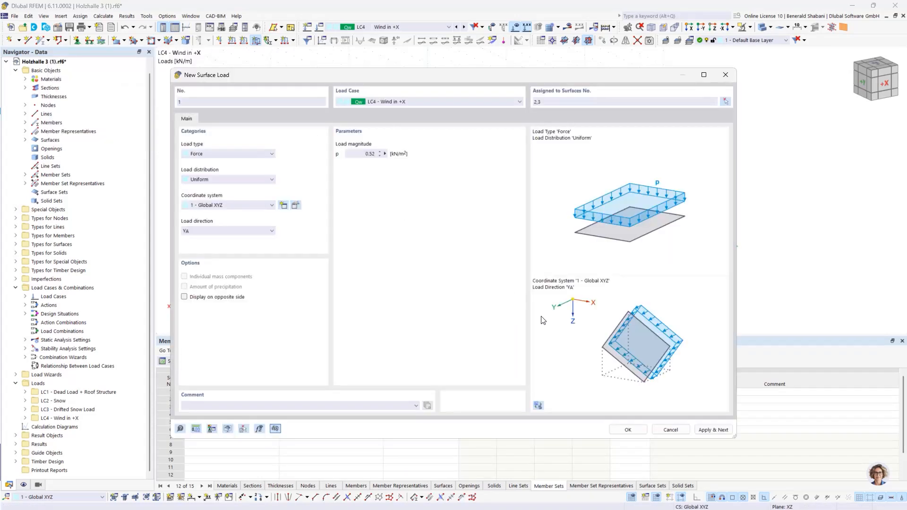
{"action": "left_click", "coordinate": [628, 429]}
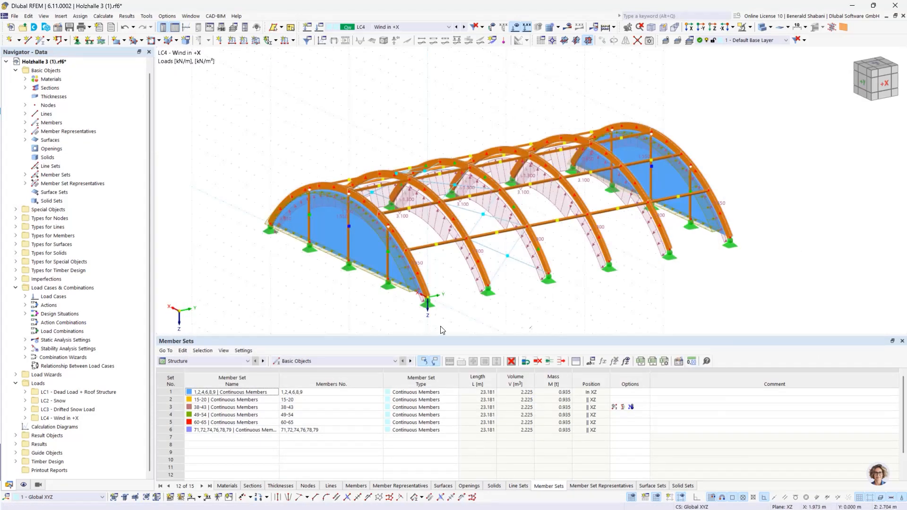
- Reverse the surface load on the gable wall at the coordinate origin, surface 2, so that it acts outward as suction
{"action": "mouse_move", "coordinate": [584, 261]}
{"action": "middle_mouse_down", "text": "ctrl"}
{"action": "mouse_move", "coordinate": [548, 267]}
{"action": "mouse_move", "coordinate": [597, 264]}
{"action": "mouse_move", "coordinate": [588, 265]}
{"action": "middle_mouse_up", "text": "ctrl"}
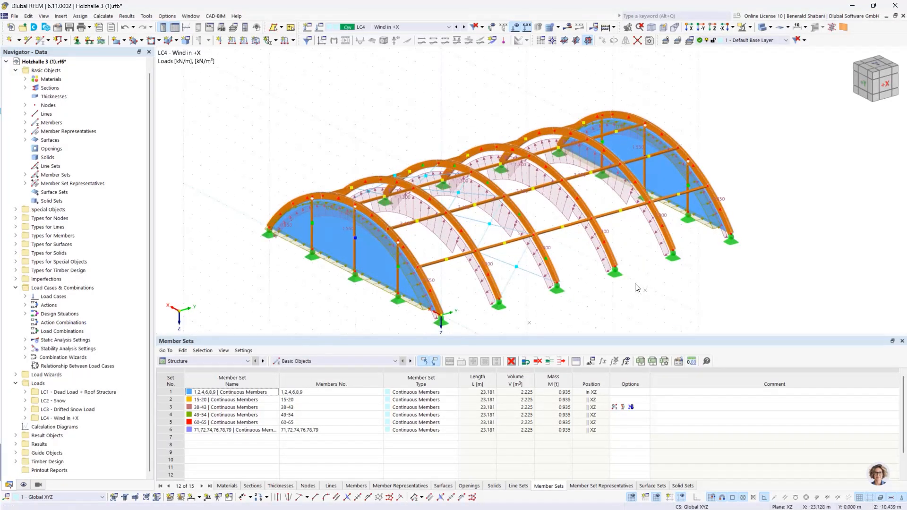
{"action": "middle_click_drag", "start_coordinate": [665, 292], "coordinate": [669, 253]}
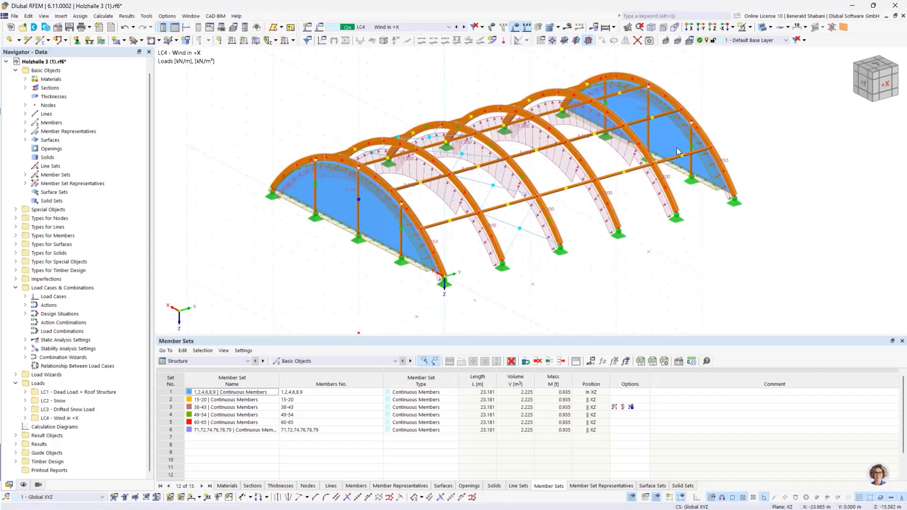
{"action": "middle_click_drag", "start_coordinate": [564, 280], "coordinate": [505, 272], "text": "ctrl"}
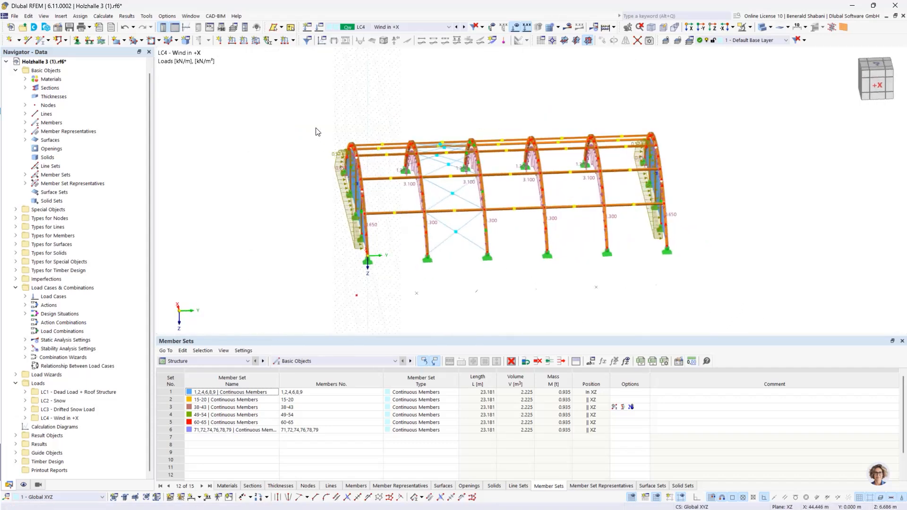
{"action": "scroll", "coordinate": [316, 129], "scroll_direction": "up", "scroll_amount": 3}
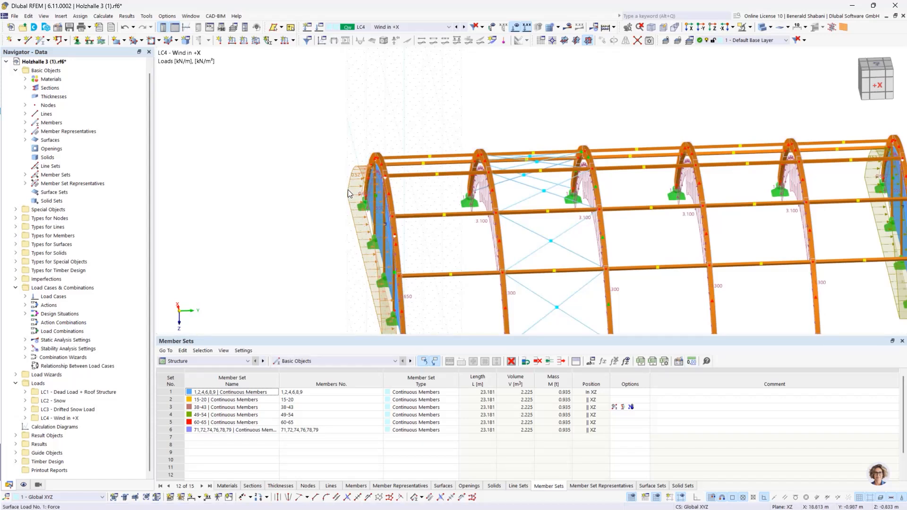
{"action": "double_click", "coordinate": [349, 191]}
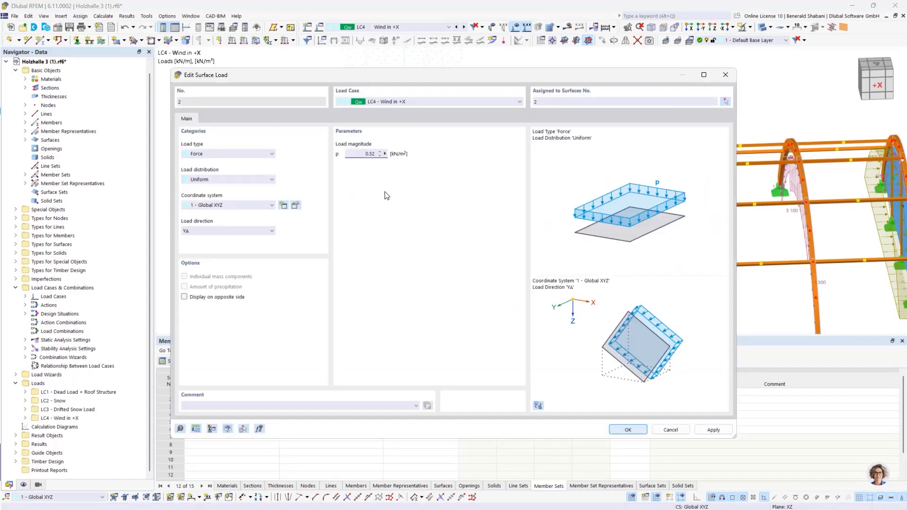
{"action": "left_click", "coordinate": [628, 430]}
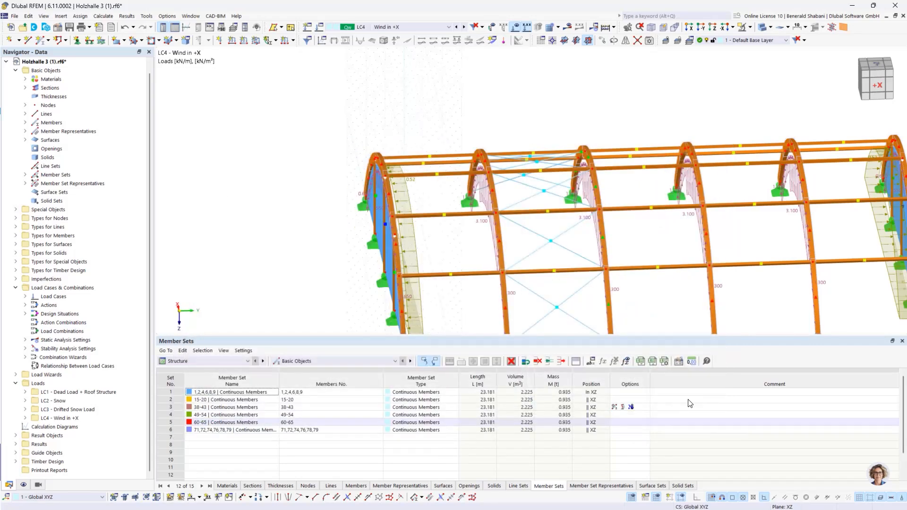
- Turn on the display of loads from distribution surfaces and inspect the resulting wind loads on the gable members
{"action": "scroll", "coordinate": [665, 293], "scroll_direction": "down", "scroll_amount": 2}
{"action": "scroll", "coordinate": [666, 294], "scroll_direction": "up", "scroll_amount": 4}
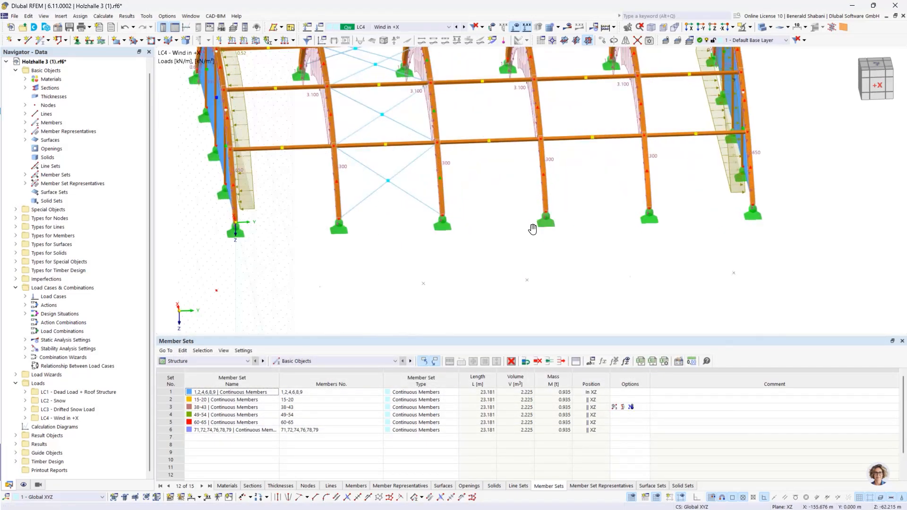
{"action": "middle_click_drag", "start_coordinate": [536, 226], "coordinate": [570, 292]}
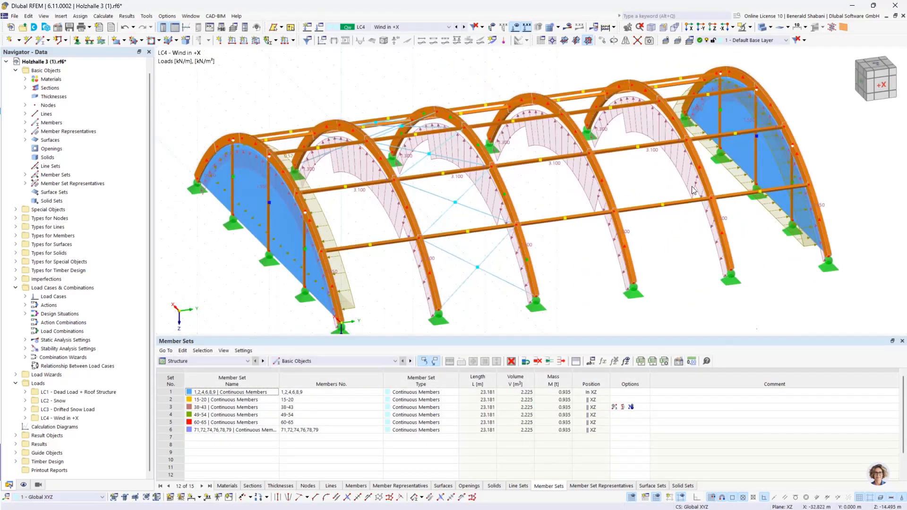
{"action": "scroll", "coordinate": [752, 251], "scroll_direction": "down", "scroll_amount": 1}
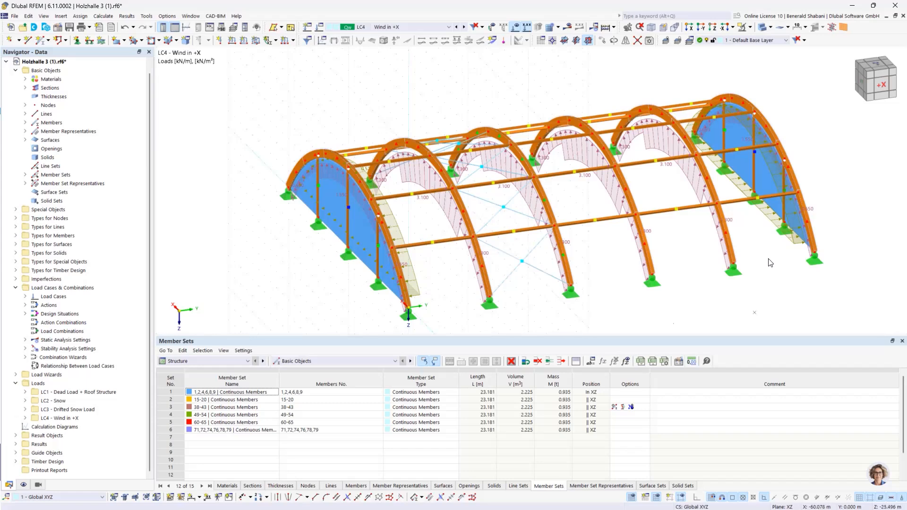
{"action": "middle_click_drag", "start_coordinate": [770, 263], "coordinate": [751, 257], "text": "ctrl"}
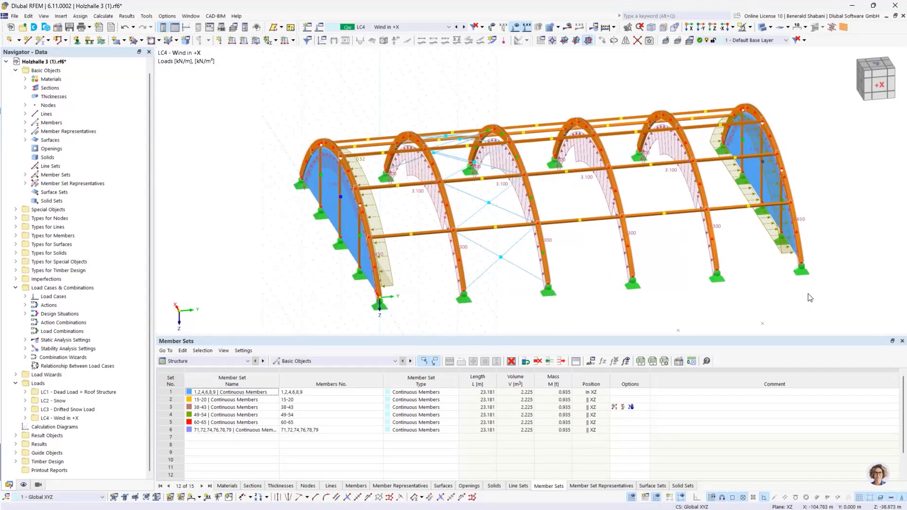
{"action": "middle_click_drag", "start_coordinate": [769, 308], "coordinate": [803, 292], "text": "ctrl"}
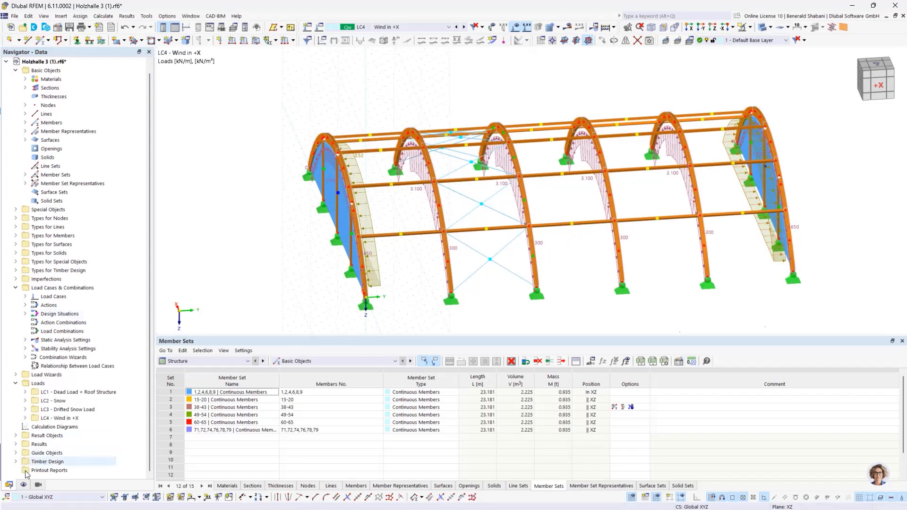
{"action": "left_click", "coordinate": [23, 485]}
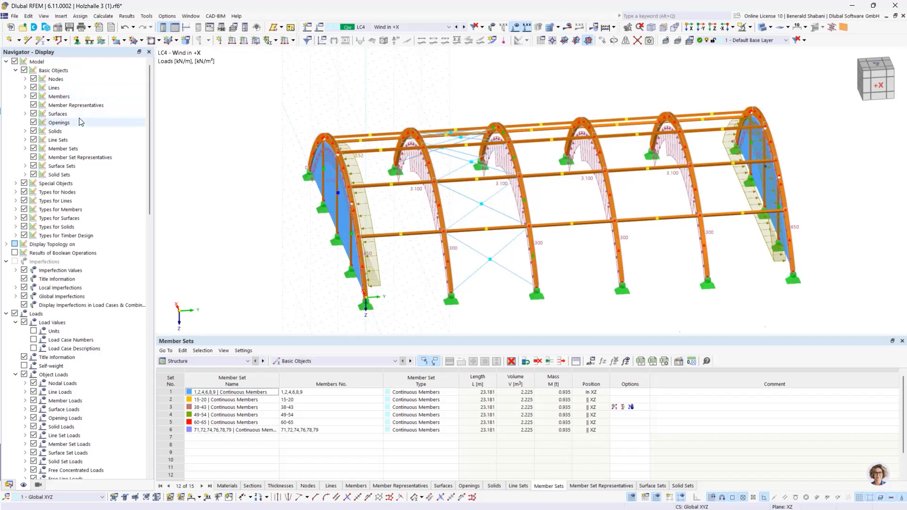
{"action": "left_click", "coordinate": [25, 114]}
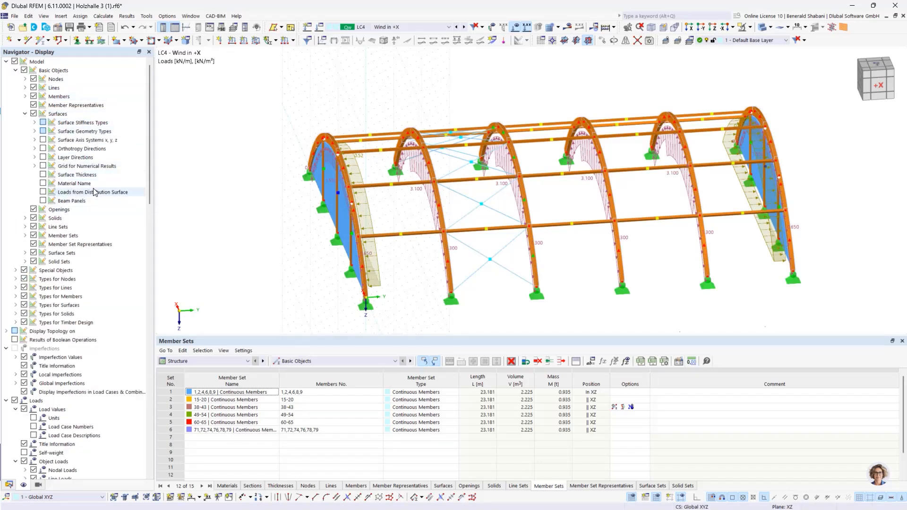
{"action": "left_click", "coordinate": [43, 192]}
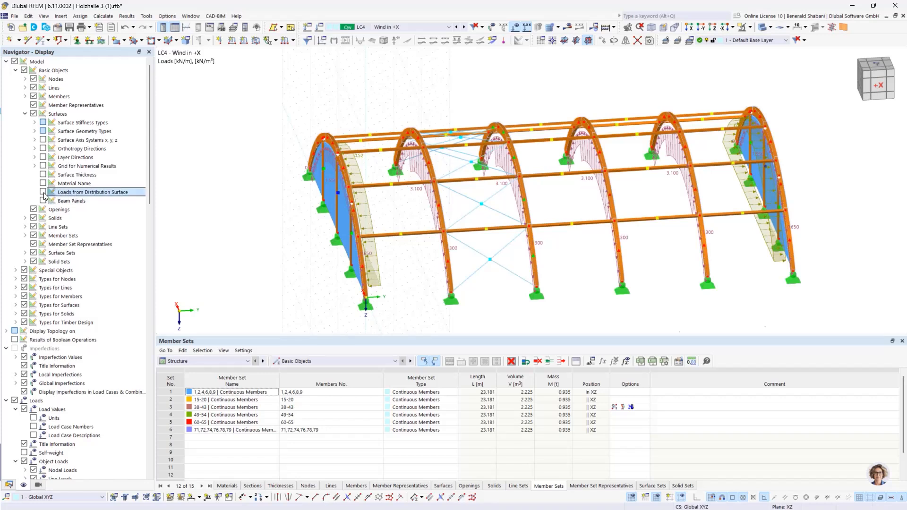
{"action": "mouse_move", "coordinate": [421, 290]}
{"action": "middle_mouse_down", "text": "ctrl"}
{"action": "mouse_move", "coordinate": [376, 280]}
{"action": "mouse_move", "coordinate": [406, 282]}
{"action": "middle_mouse_up", "text": "ctrl"}
{"action": "middle_click_drag", "start_coordinate": [768, 257], "coordinate": [746, 261], "text": "ctrl"}
{"action": "middle_click_drag", "start_coordinate": [735, 228], "coordinate": [655, 219]}
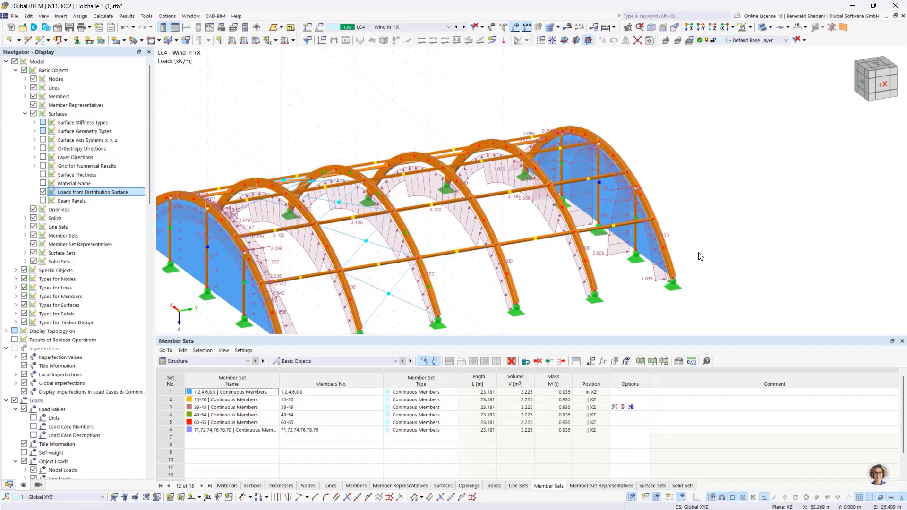
- Examine the distributed wind loads on the members of both gable walls and turn off the display of loads from distribution surfaces
{"action": "middle_click_drag", "start_coordinate": [700, 257], "coordinate": [658, 216], "text": "ctrl"}
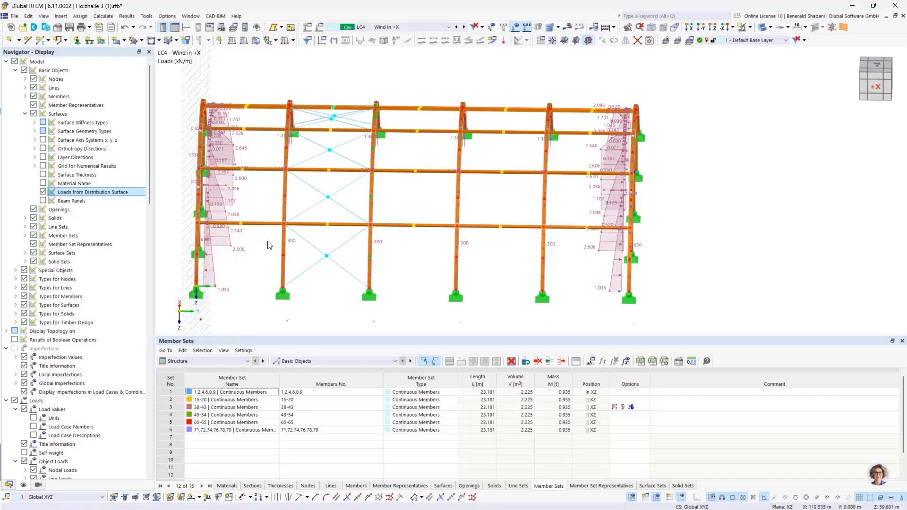
{"action": "middle_click_drag", "start_coordinate": [286, 267], "coordinate": [302, 265], "text": "ctrl"}
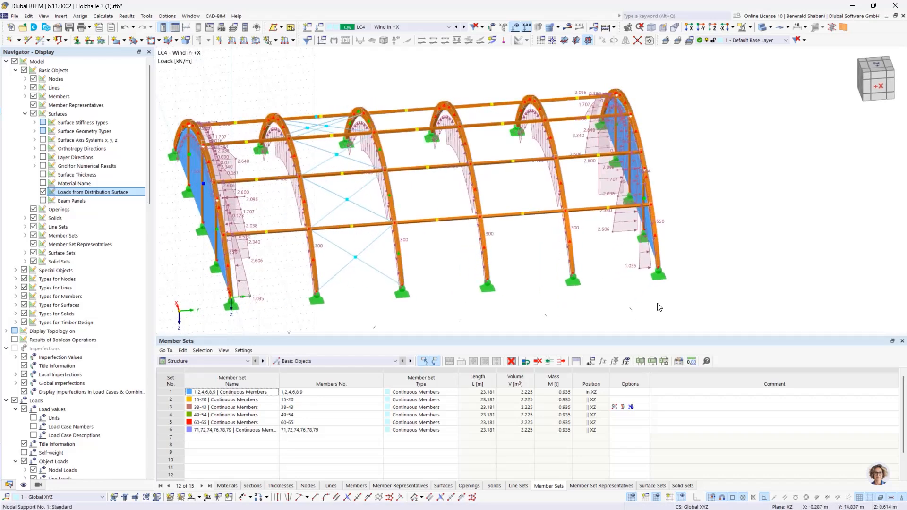
{"action": "middle_click_drag", "start_coordinate": [660, 307], "coordinate": [720, 305], "text": "ctrl"}
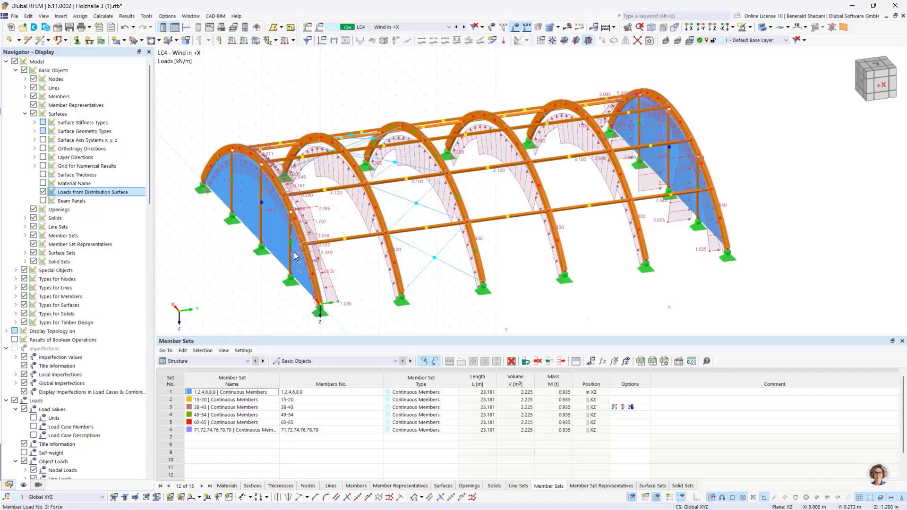
{"action": "mouse_move", "coordinate": [295, 254]}
{"action": "left_click", "coordinate": [43, 192]}
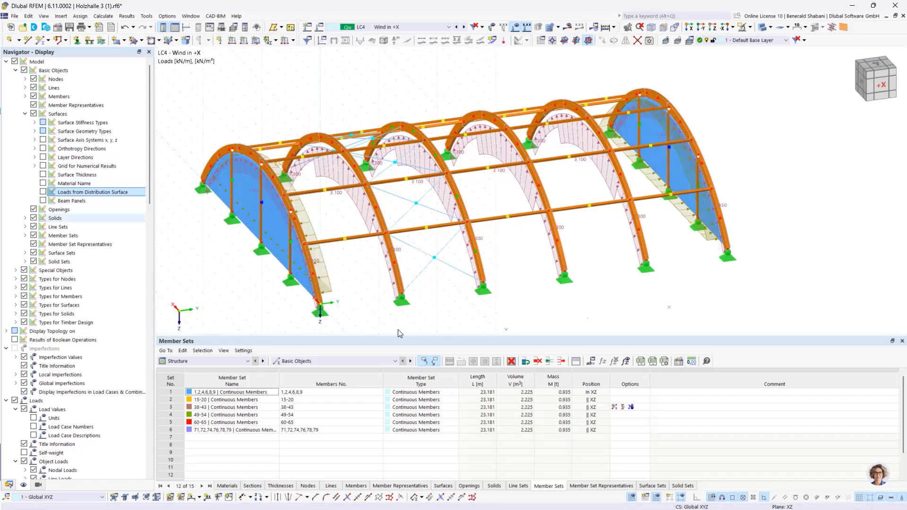
{"action": "middle_click_drag", "start_coordinate": [472, 307], "coordinate": [474, 301]}
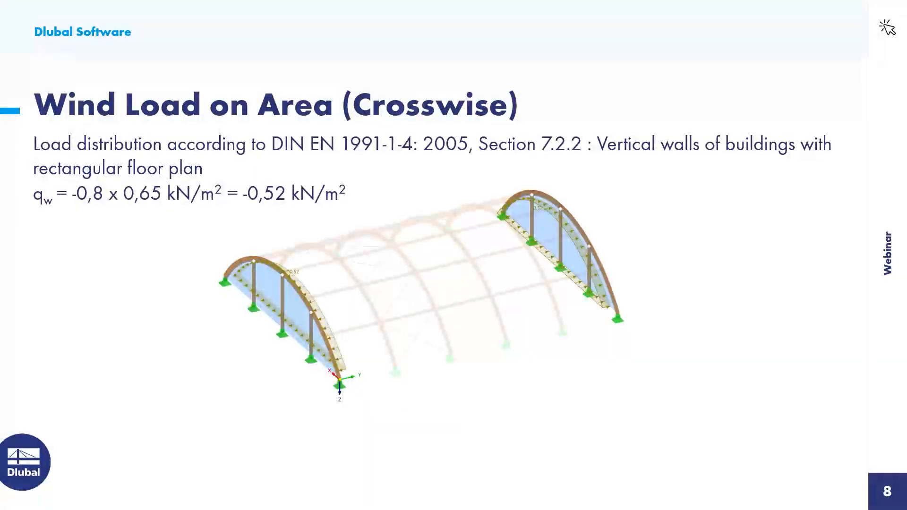
{"action": "key", "text": "Right"}
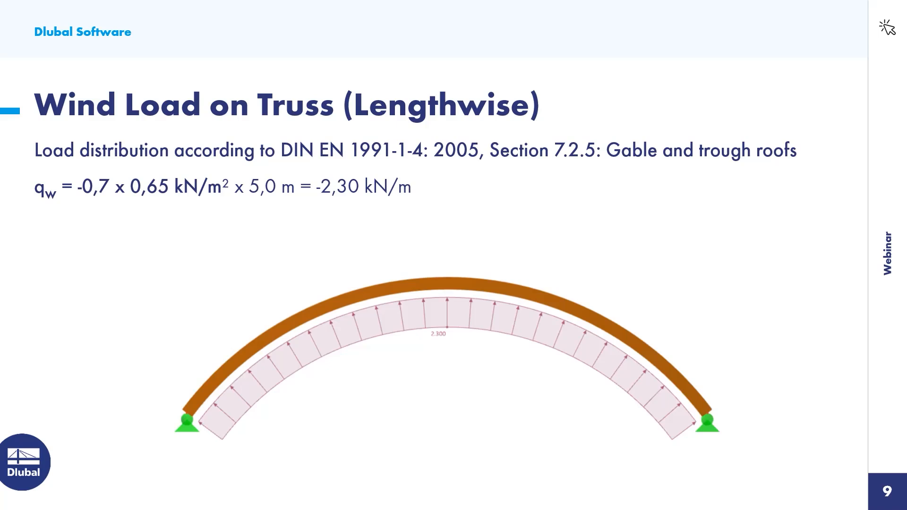
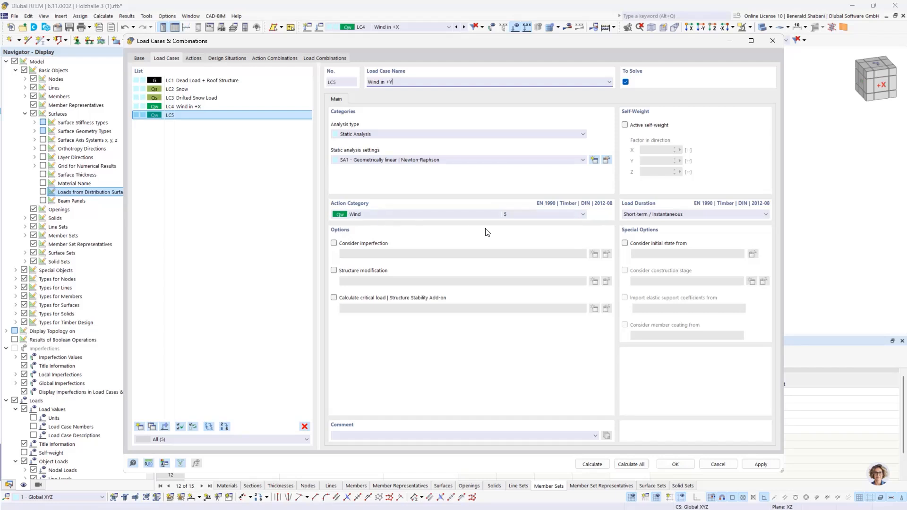
- Confirm load case LC5 "Wind in +Y" and define a uniform member set load of -2.300 kN/m in local z for it
{"action": "left_click", "coordinate": [676, 464]}
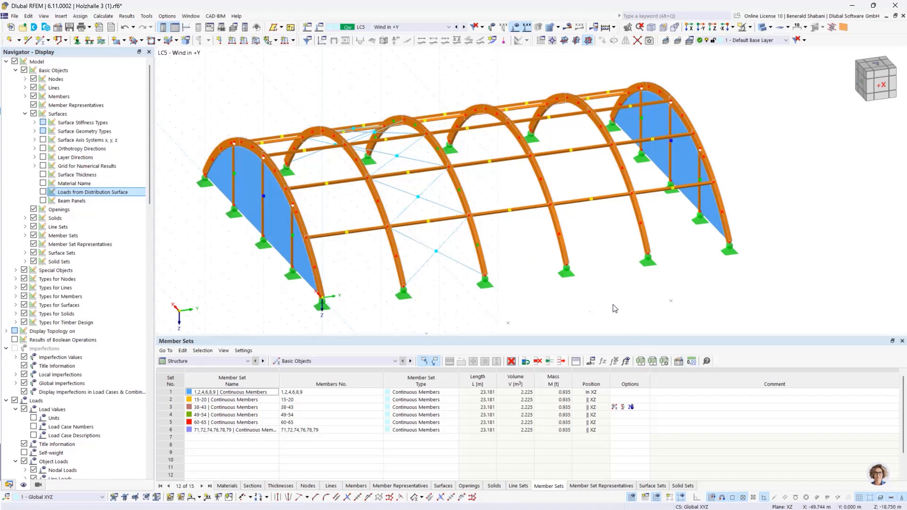
{"action": "left_click", "coordinate": [228, 486]}
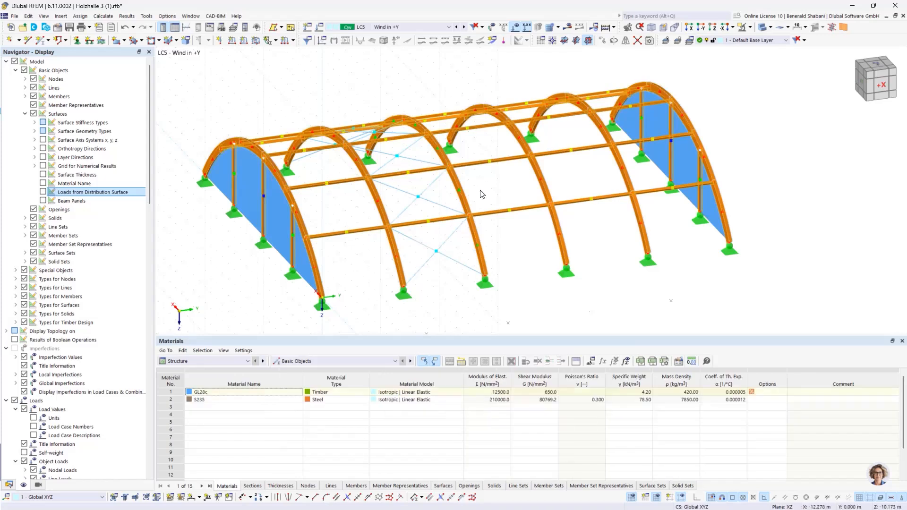
{"action": "left_click", "coordinate": [294, 41]}
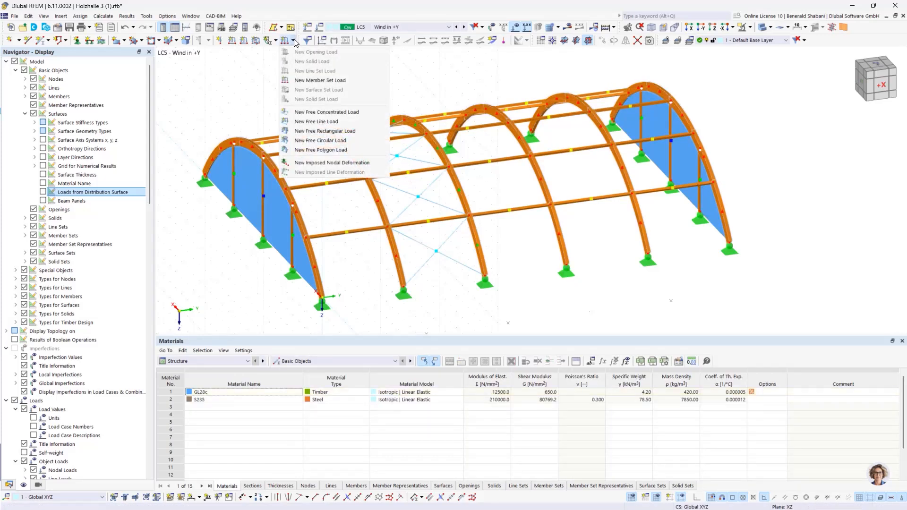
{"action": "left_click", "coordinate": [333, 82]}
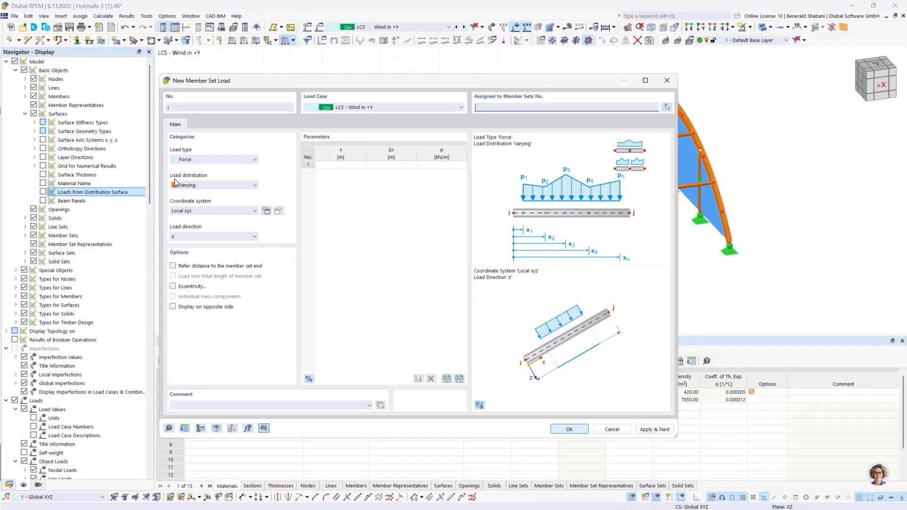
{"action": "left_click", "coordinate": [218, 186]}
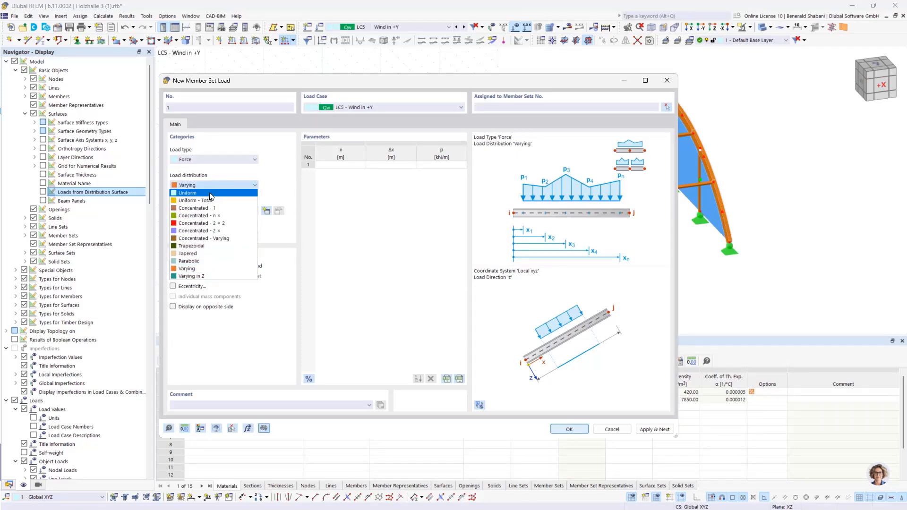
{"action": "left_click", "coordinate": [210, 193]}
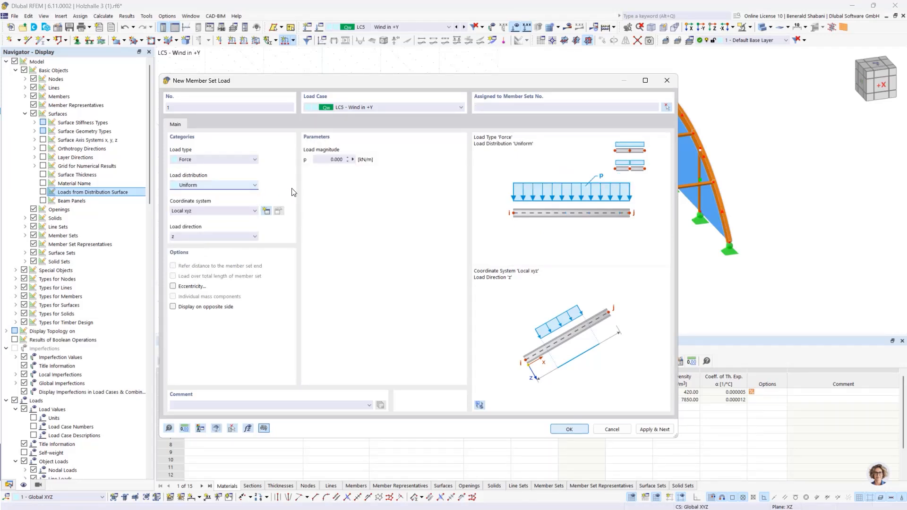
{"action": "double_click", "coordinate": [331, 159]}
{"action": "key", "text": "BackSpace"}
- Assign the -2.300 kN/m wind load to the member sets of the four intermediate arches and apply it
{"action": "left_click", "coordinate": [667, 106]}
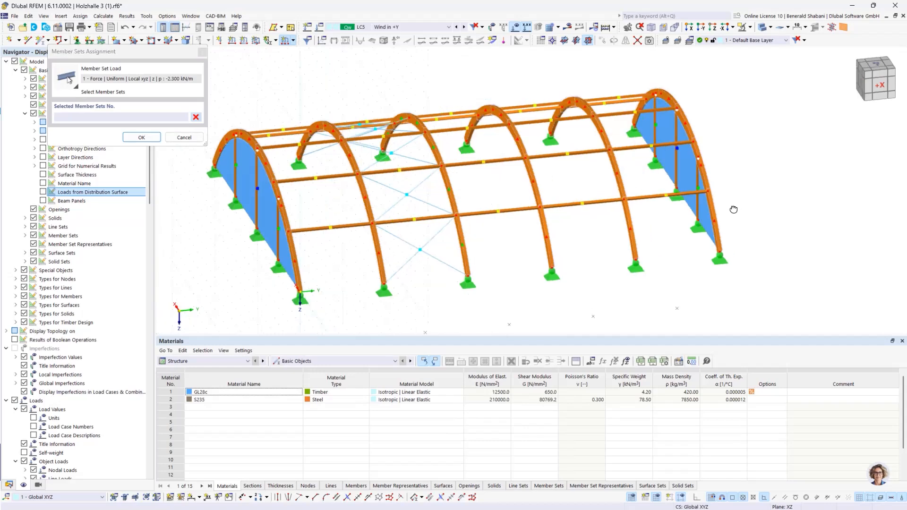
{"action": "middle_click_drag", "start_coordinate": [733, 209], "coordinate": [737, 210], "text": "ctrl"}
{"action": "left_click_drag", "start_coordinate": [315, 65], "coordinate": [586, 289]}
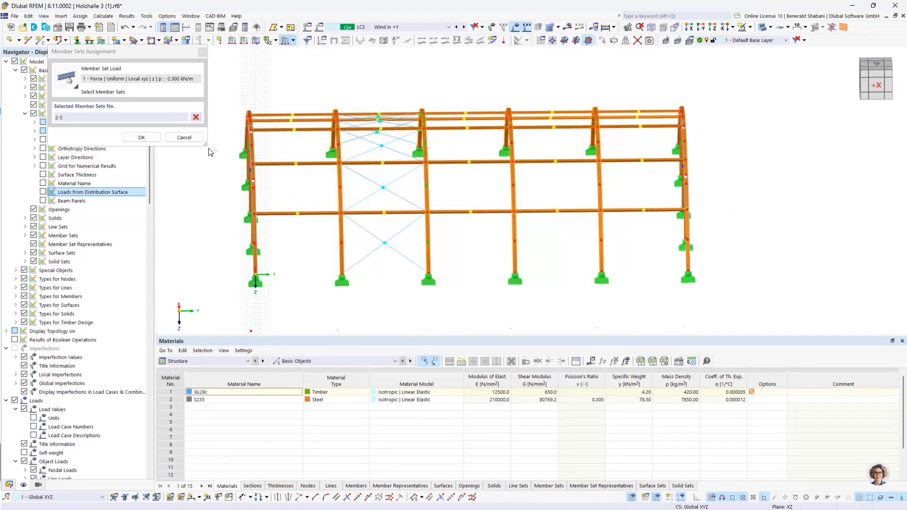
{"action": "left_click", "coordinate": [141, 137]}
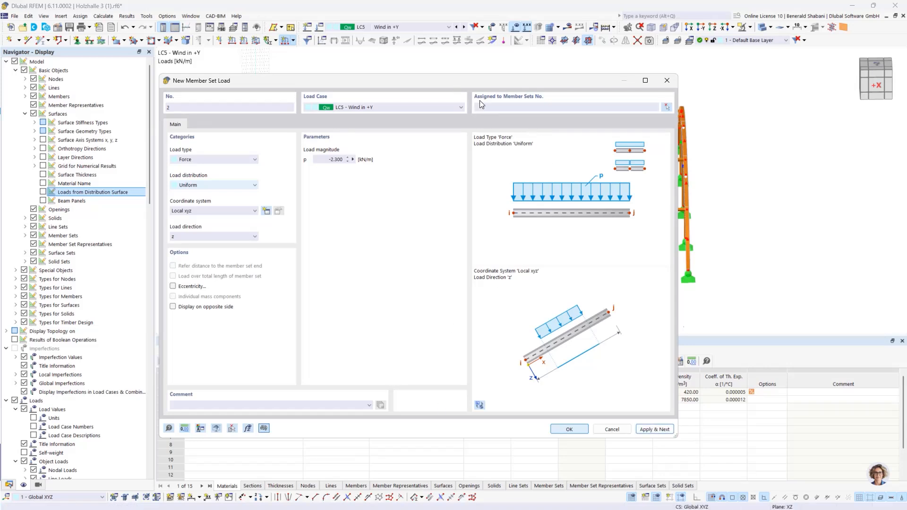
- Create a second uniform member set load of -1.150 kN/m in local z on the two end arches, member sets 1 and 6
{"action": "left_click_drag", "start_coordinate": [455, 85], "coordinate": [634, 238]}
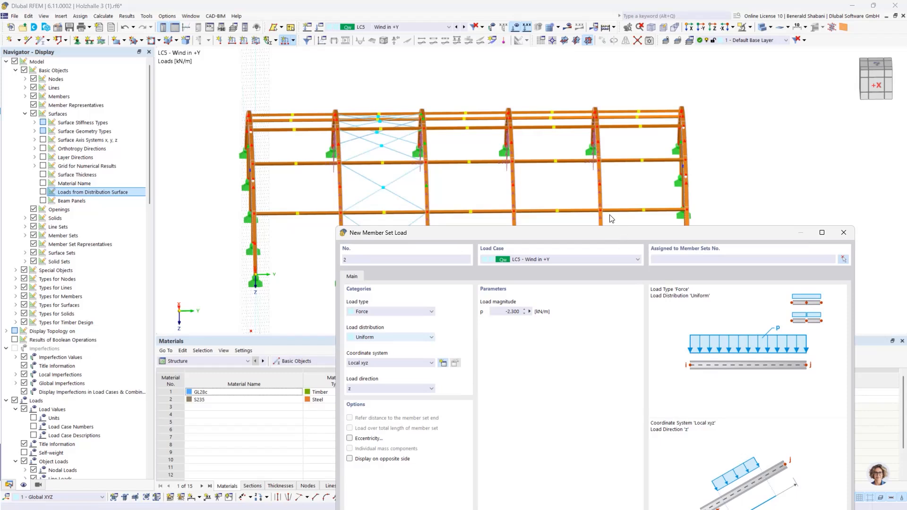
{"action": "left_click_drag", "start_coordinate": [612, 233], "coordinate": [455, 76]}
{"action": "left_click_drag", "start_coordinate": [338, 156], "coordinate": [377, 159]}
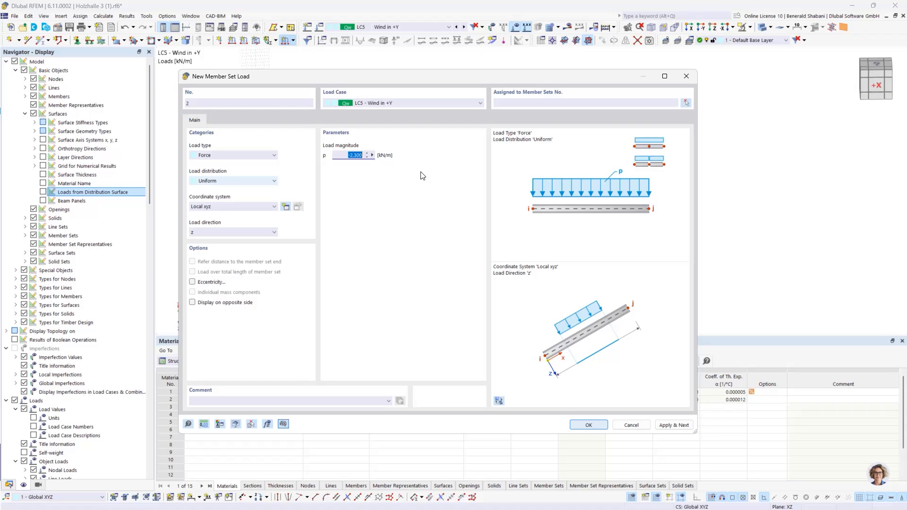
{"action": "key", "text": "BackSpace"}
{"action": "left_click", "coordinate": [686, 102]}
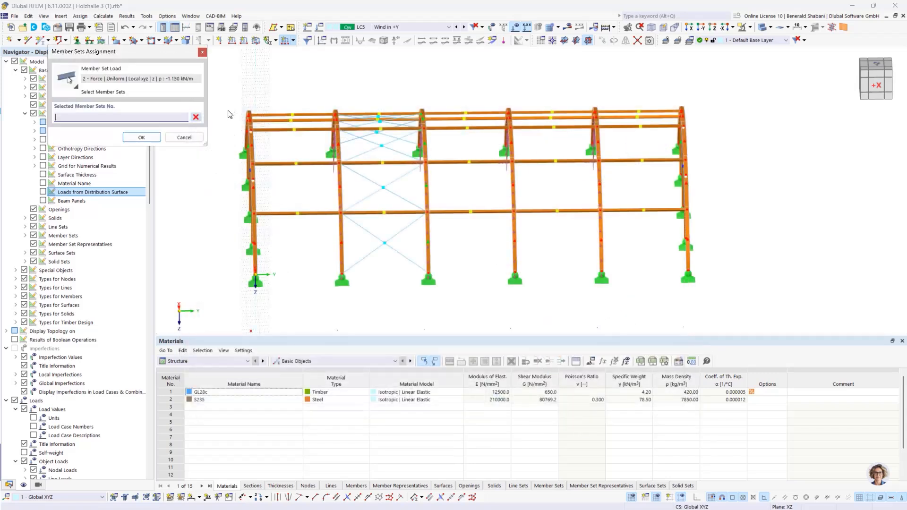
{"action": "left_click_drag", "start_coordinate": [281, 203], "coordinate": [297, 305]}
{"action": "left_click_drag", "start_coordinate": [651, 79], "coordinate": [769, 317]}
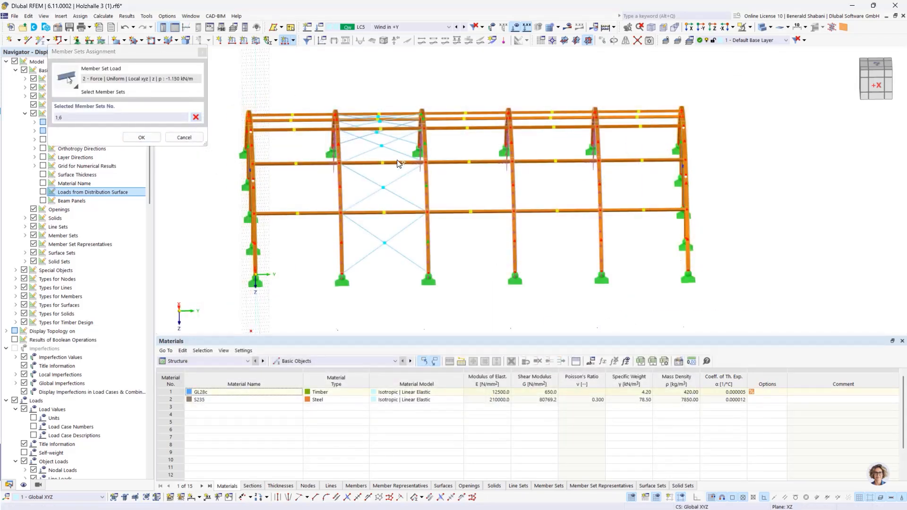
{"action": "left_click", "coordinate": [141, 137]}
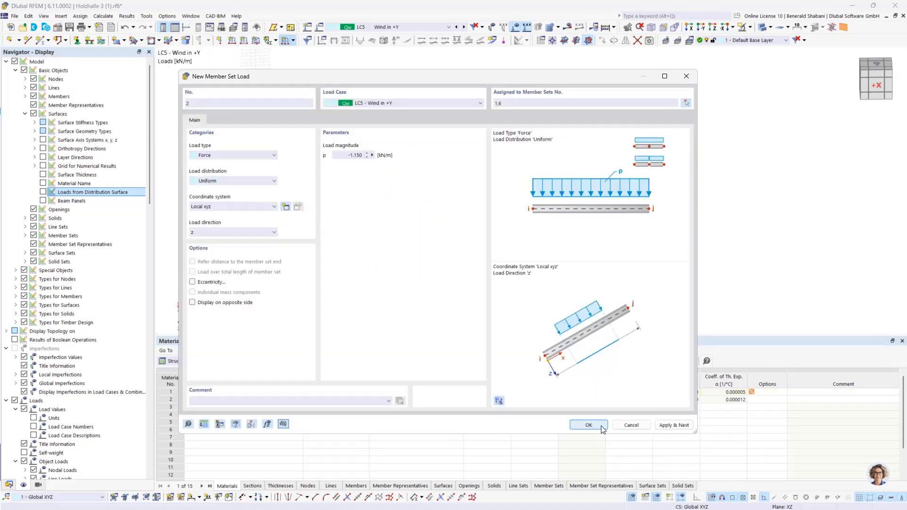
{"action": "left_click", "coordinate": [588, 425]}
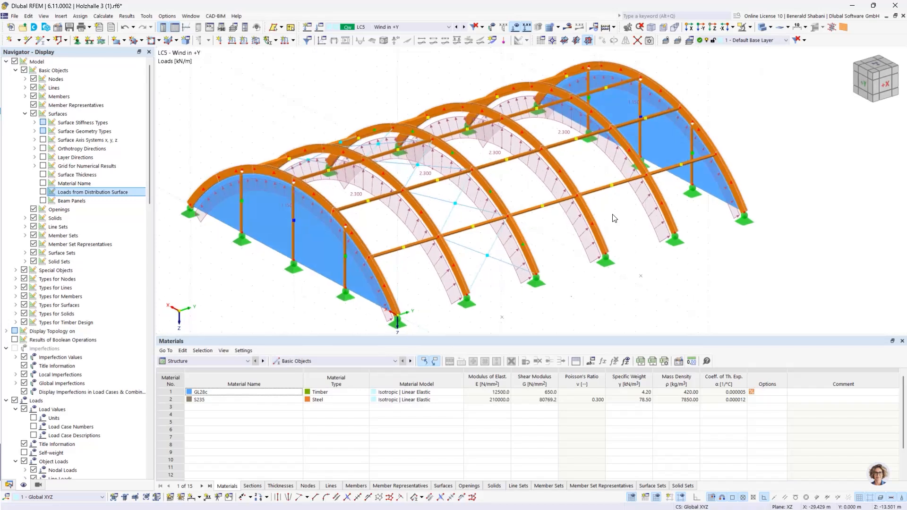
- Check the settings of the wind load on the intermediate arch, member set 4, and close them
{"action": "double_click", "coordinate": [541, 179]}
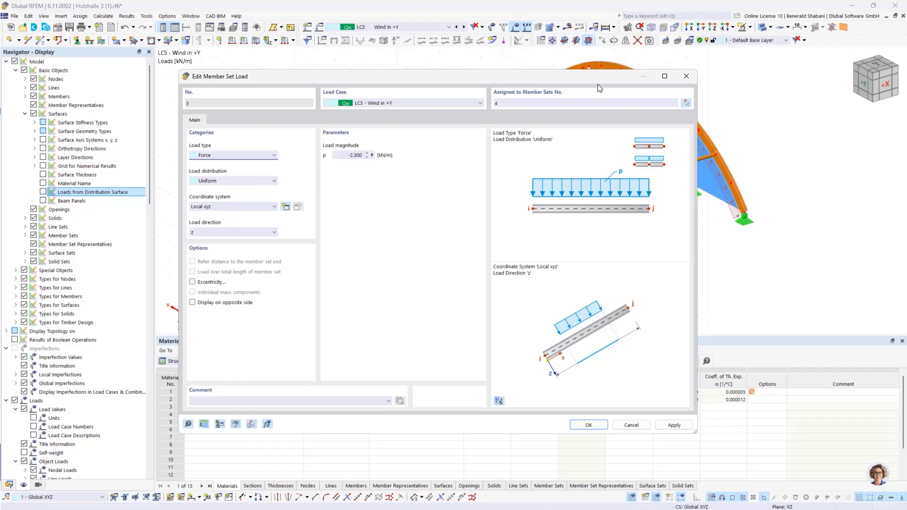
{"action": "left_click", "coordinate": [687, 76]}
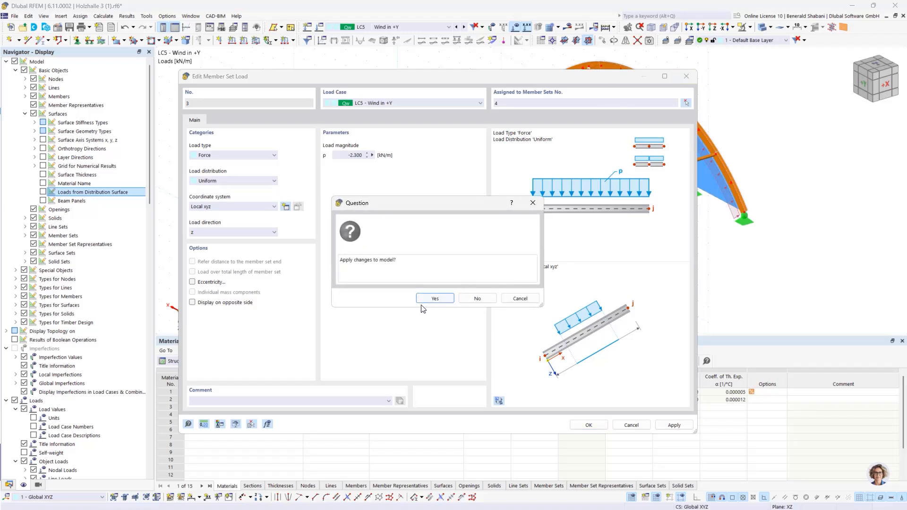
{"action": "left_click", "coordinate": [434, 299]}
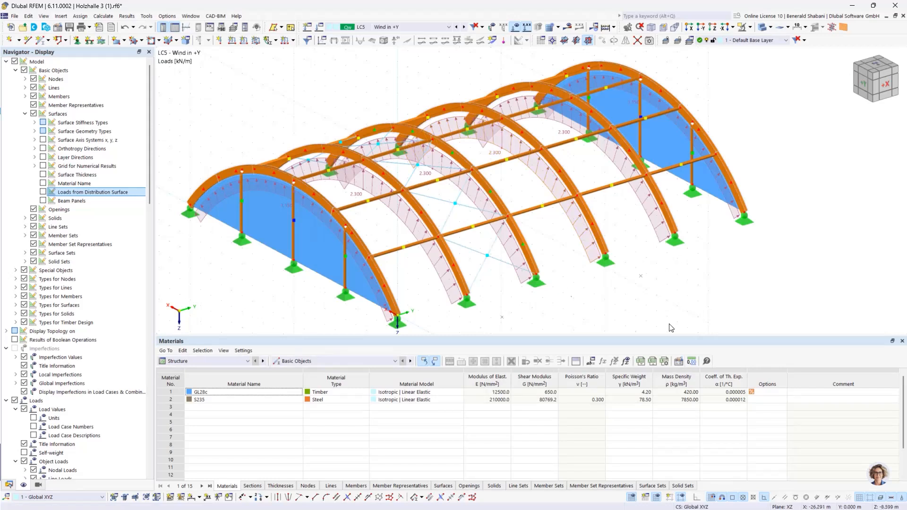
- Create a uniform surface load of 0.46 kN/m² in global Y on true area on the gable wall at the coordinate origin, surface 2
{"action": "middle_click_drag", "start_coordinate": [703, 279], "coordinate": [639, 272], "text": "ctrl"}
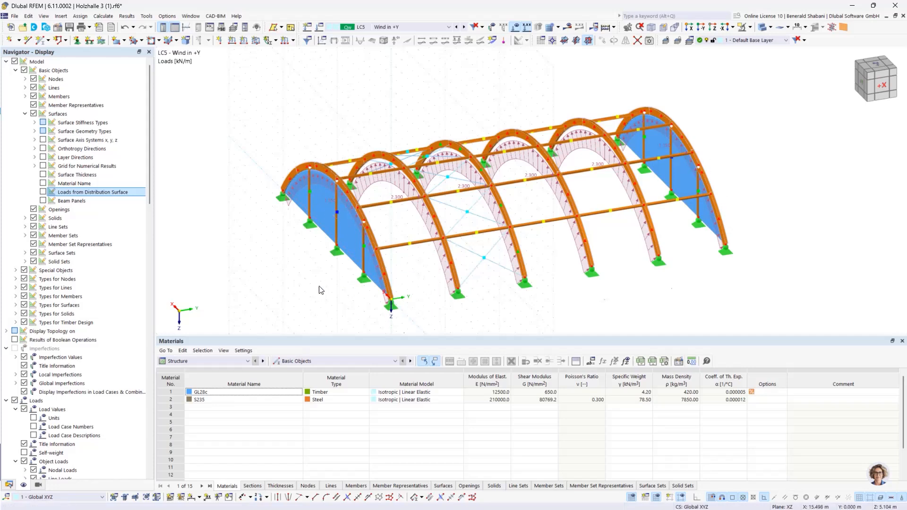
{"action": "left_click", "coordinate": [255, 41]}
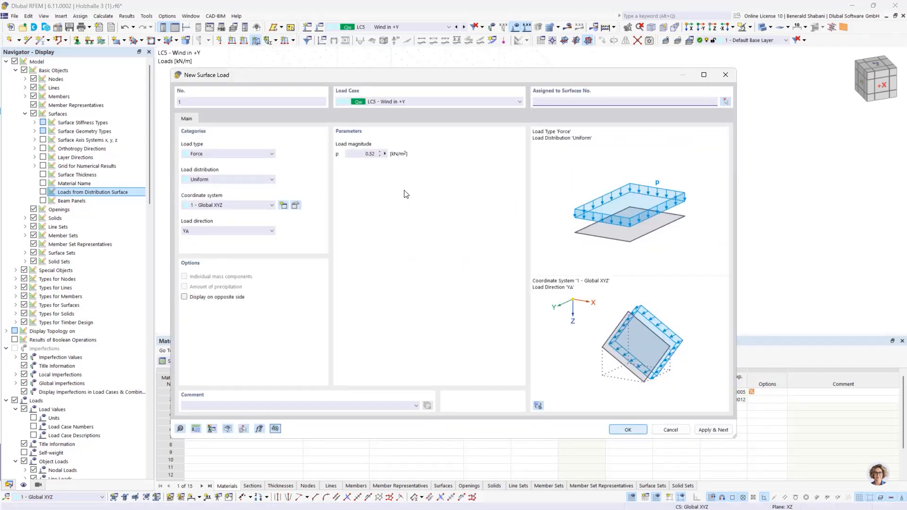
{"action": "double_click", "coordinate": [372, 154]}
{"action": "left_click", "coordinate": [252, 232]}
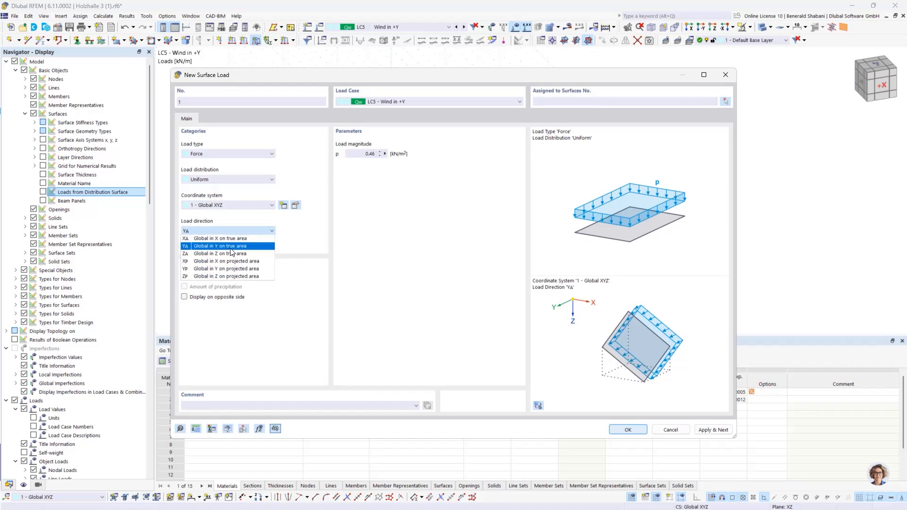
{"action": "left_click", "coordinate": [225, 247]}
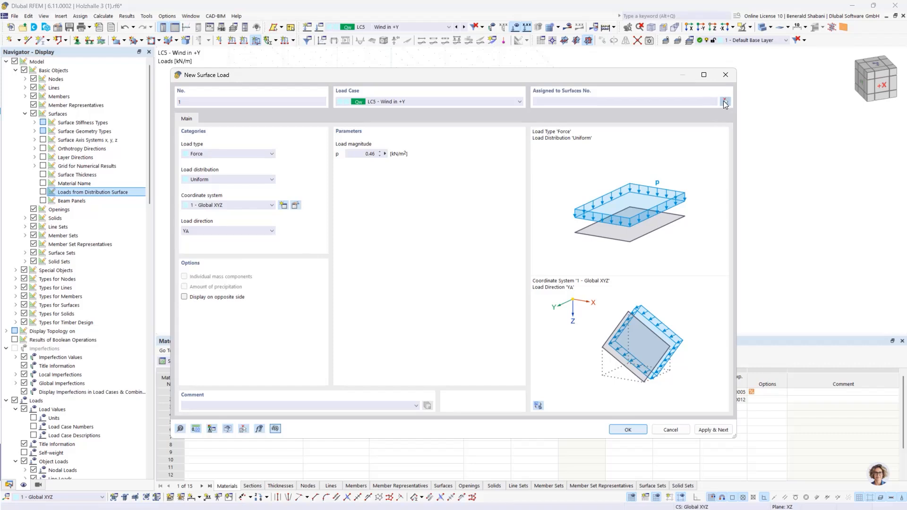
{"action": "left_click", "coordinate": [726, 101]}
{"action": "left_click", "coordinate": [320, 215]}
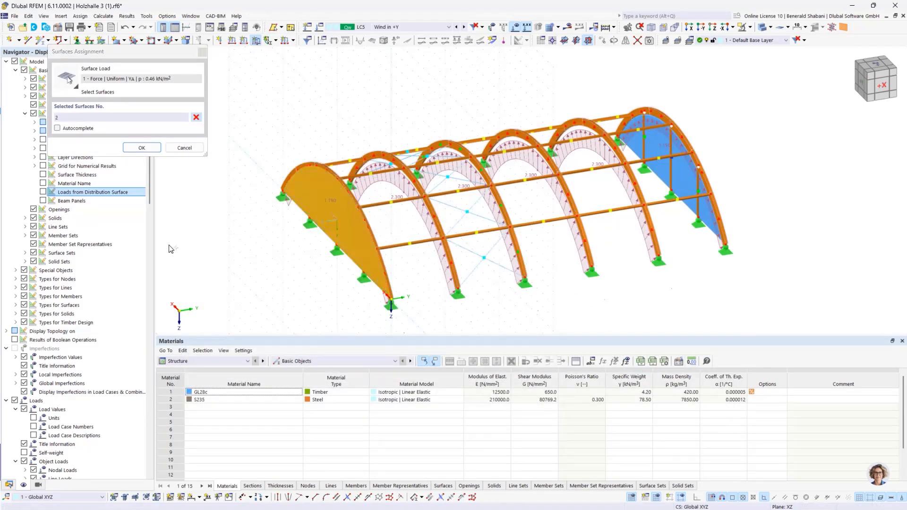
{"action": "left_click", "coordinate": [141, 148]}
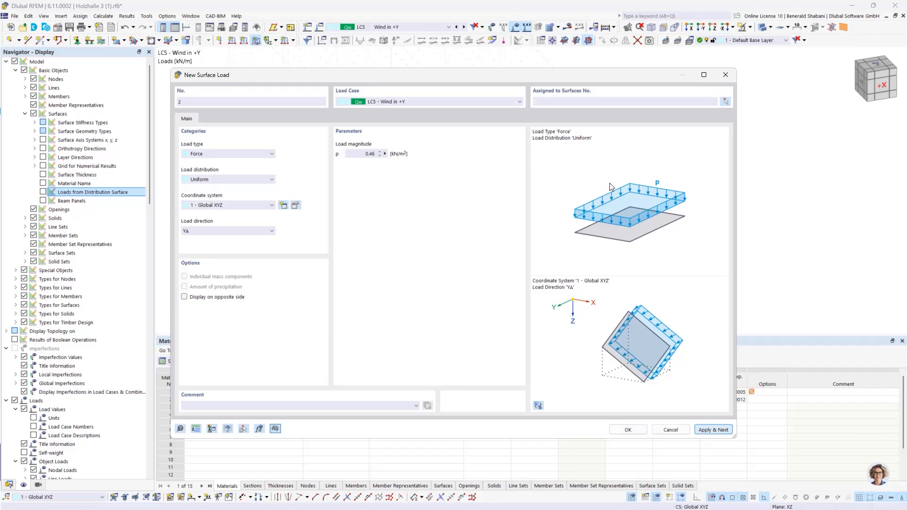
- Create a second surface load of 0.20 kN/m² in global Y on true area on the far gable wall, surface 3
{"action": "left_click_drag", "start_coordinate": [514, 76], "coordinate": [738, 102]}
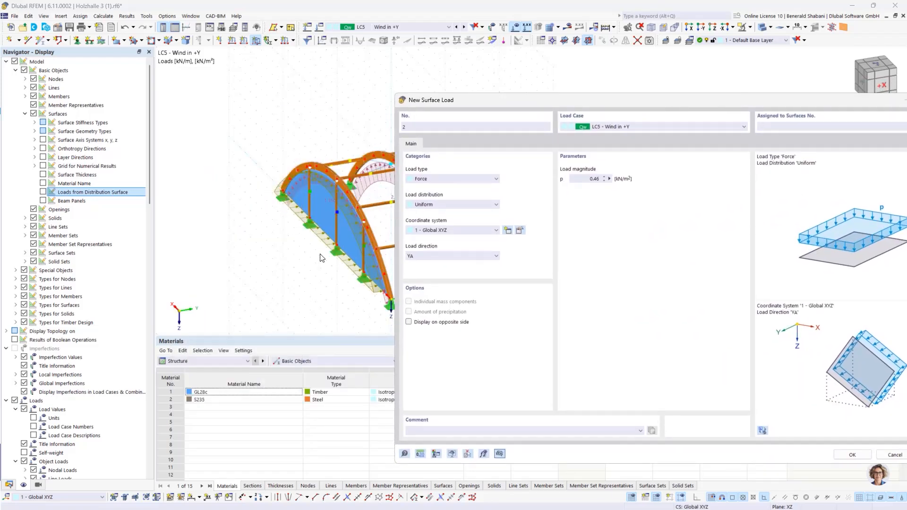
{"action": "left_click_drag", "start_coordinate": [545, 101], "coordinate": [318, 110]}
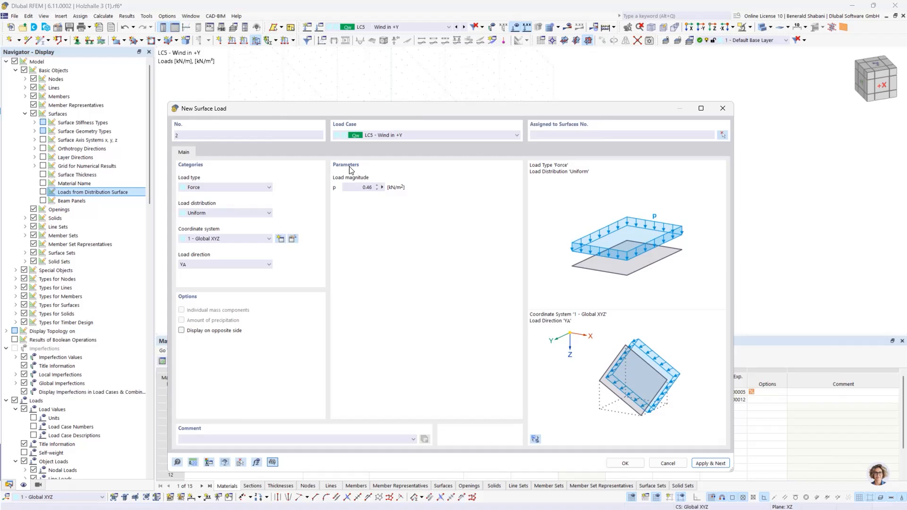
{"action": "left_click", "coordinate": [371, 188]}
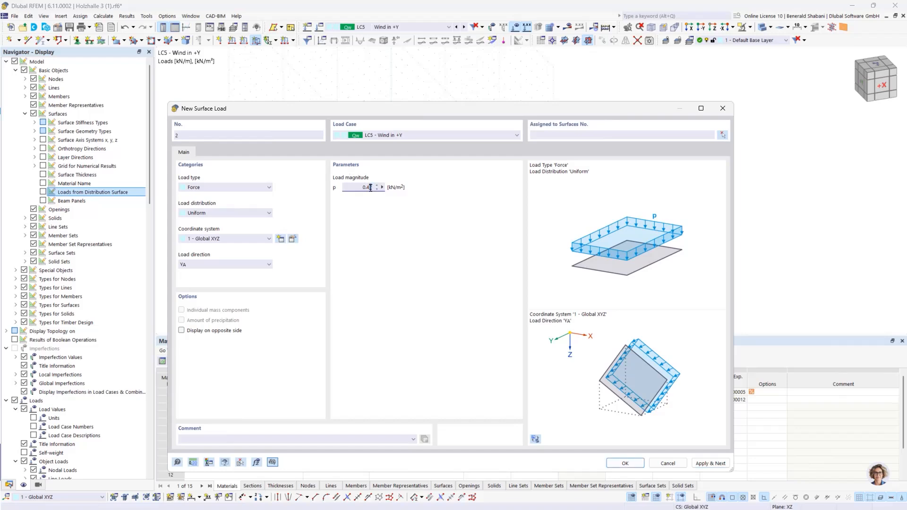
{"action": "left_click", "coordinate": [397, 201]}
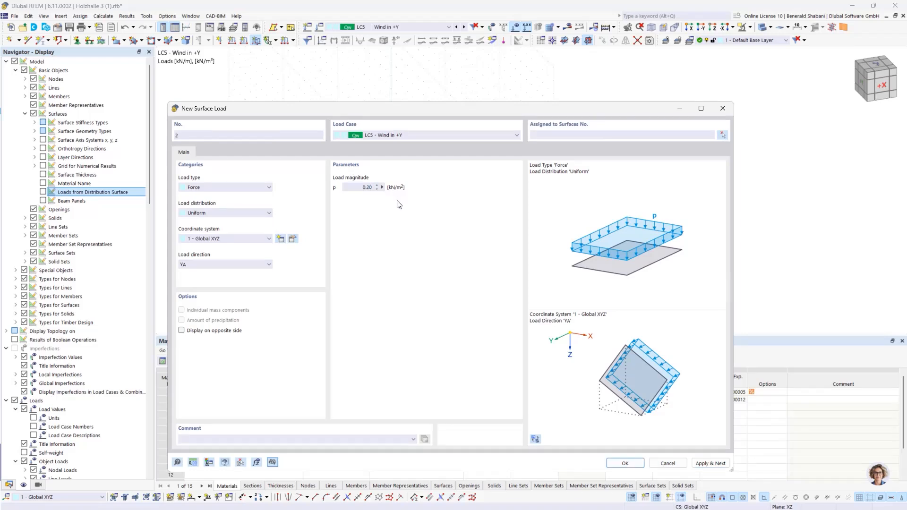
{"action": "left_click", "coordinate": [725, 136]}
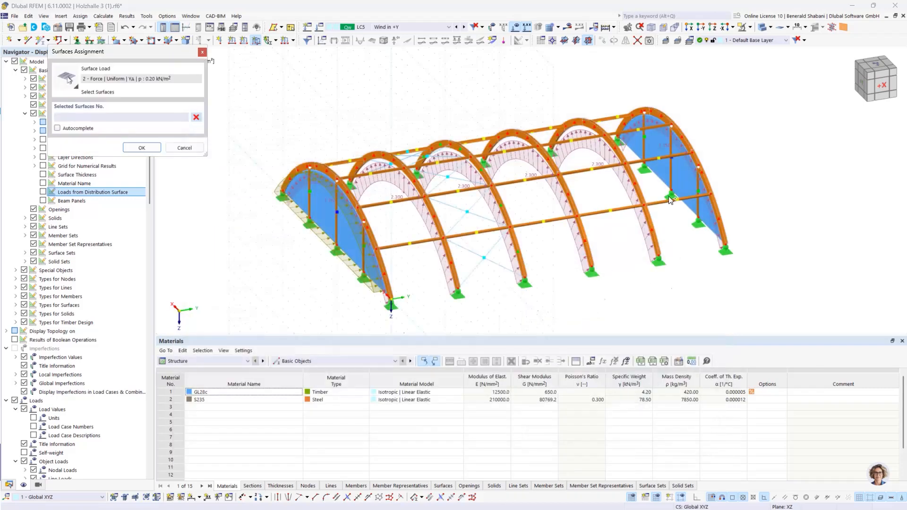
{"action": "left_click", "coordinate": [672, 200]}
{"action": "left_click", "coordinate": [141, 147]}
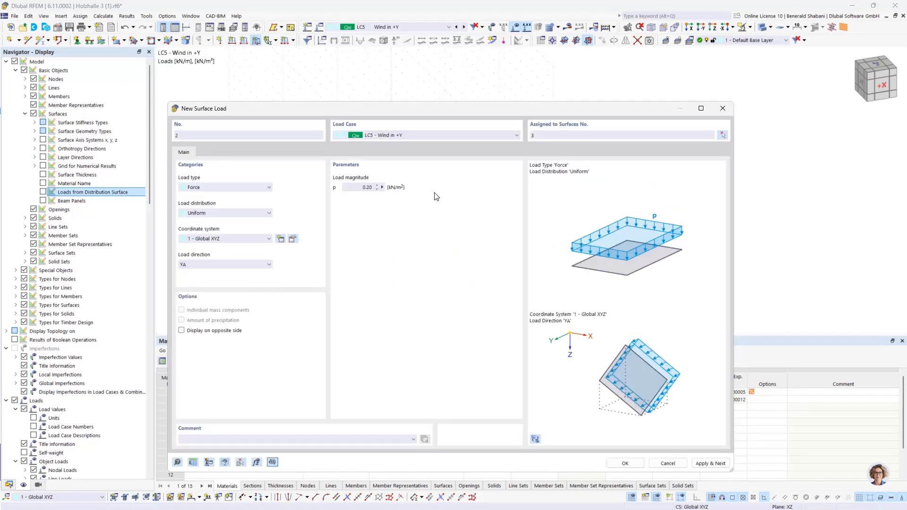
{"action": "left_click", "coordinate": [624, 464]}
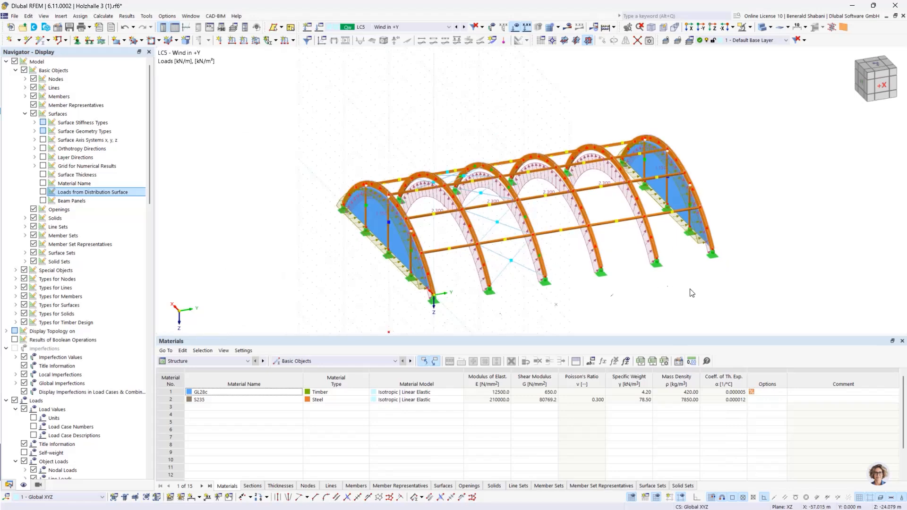
- Create a local imperfection case named "Imperfections", assigned to all load combinations without an assigned imperfection case
{"action": "middle_click_drag", "start_coordinate": [692, 293], "coordinate": [654, 169], "text": "ctrl"}
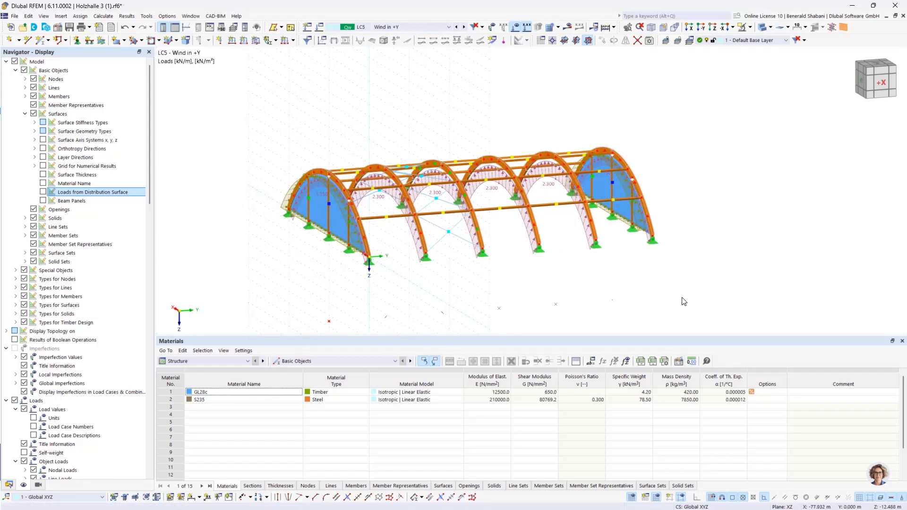
{"action": "left_click", "coordinate": [9, 485]}
{"action": "scroll", "coordinate": [83, 385], "scroll_direction": "down", "scroll_amount": 1}
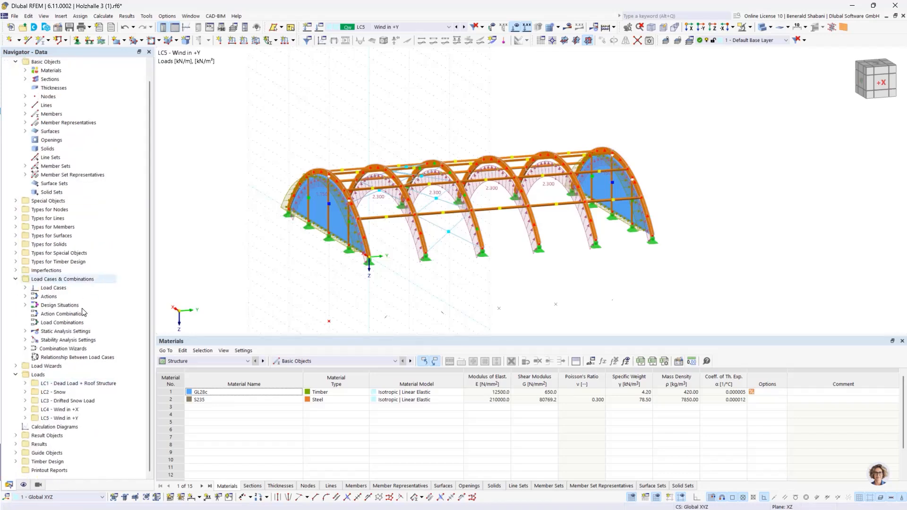
{"action": "left_click", "coordinate": [15, 271]}
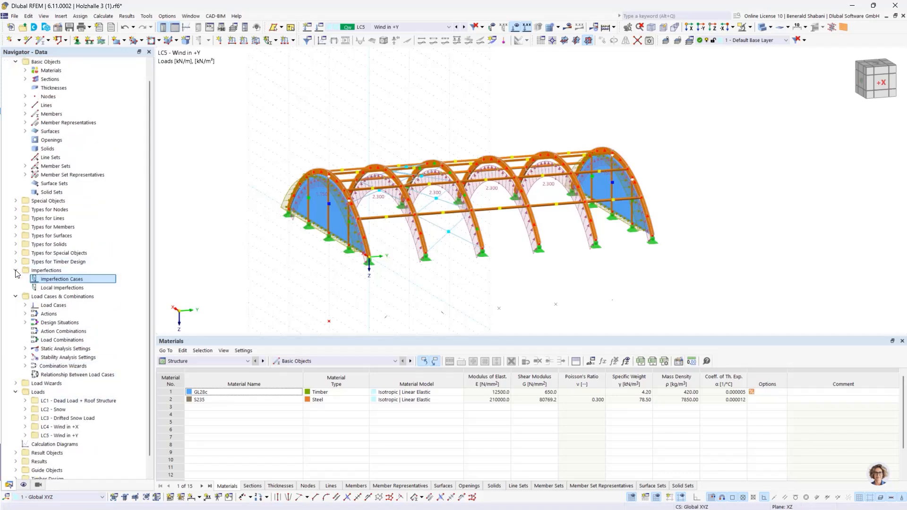
{"action": "right_click", "coordinate": [70, 280]}
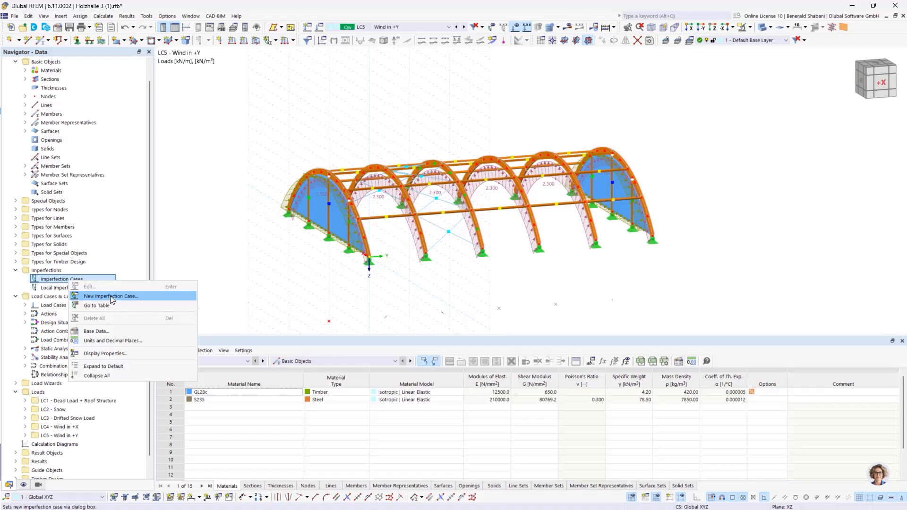
{"action": "left_click", "coordinate": [110, 296]}
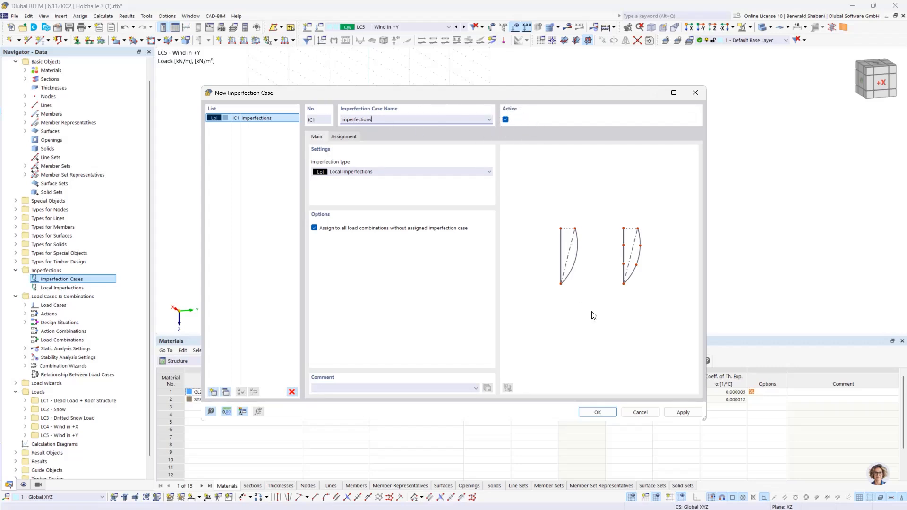
{"action": "left_click", "coordinate": [598, 412]}
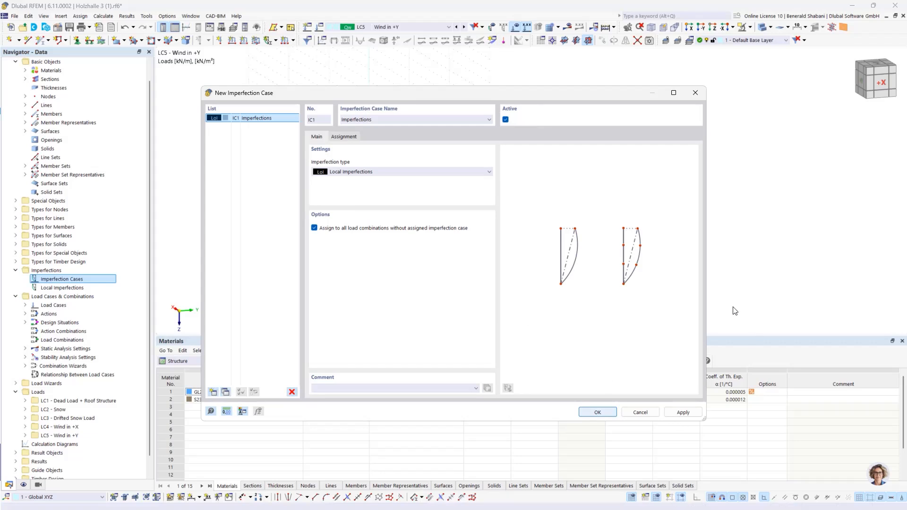
- Define a member set imperfection in IC1 as a manual relative initial bow of 1/400 in local direction y
{"action": "middle_click_drag", "start_coordinate": [806, 222], "coordinate": [761, 224], "text": "ctrl"}
{"action": "left_click", "coordinate": [276, 41]}
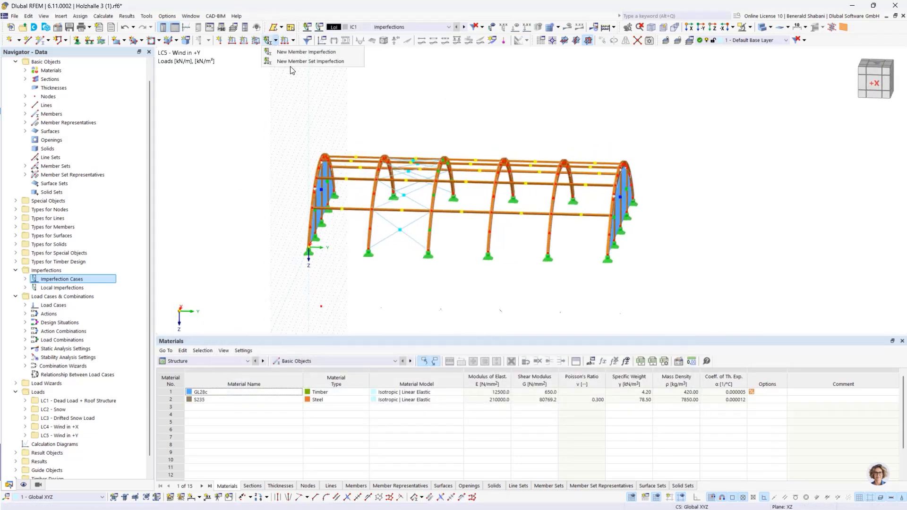
{"action": "left_click", "coordinate": [303, 62]}
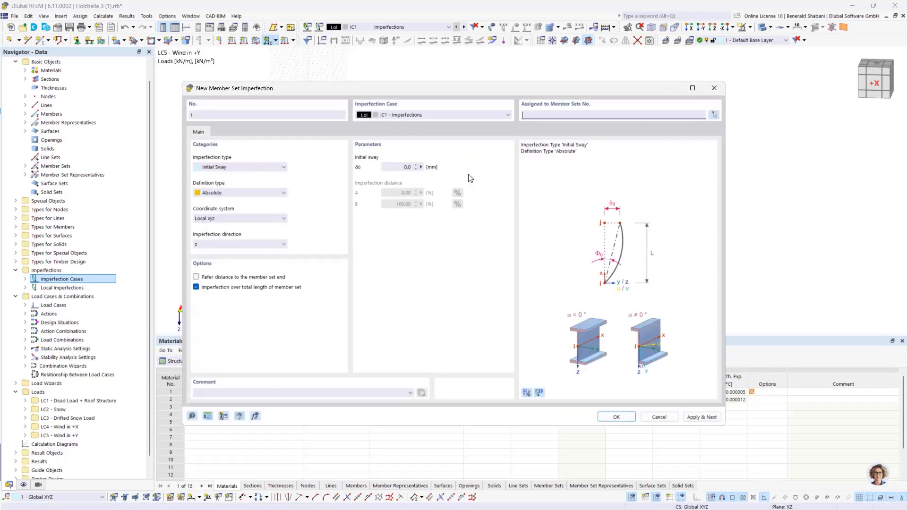
{"action": "left_click", "coordinate": [276, 167]}
{"action": "left_click", "coordinate": [276, 184]}
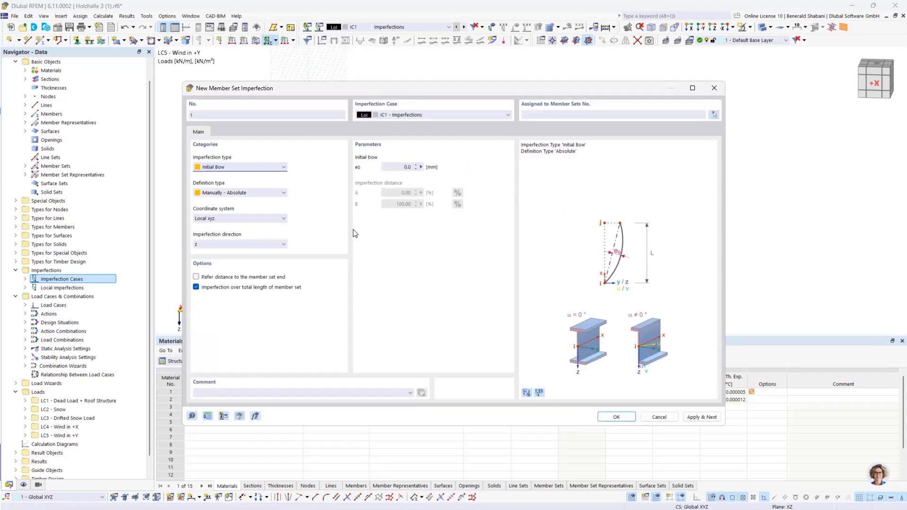
{"action": "left_click", "coordinate": [259, 193]}
{"action": "left_click", "coordinate": [261, 201]}
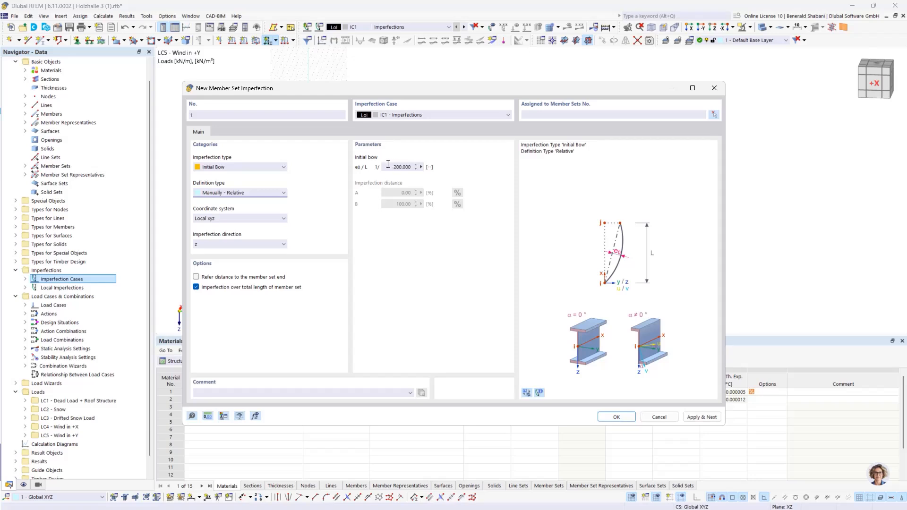
{"action": "left_click", "coordinate": [390, 167]}
{"action": "key", "text": "BackSpace"}
{"action": "left_click", "coordinate": [208, 246]}
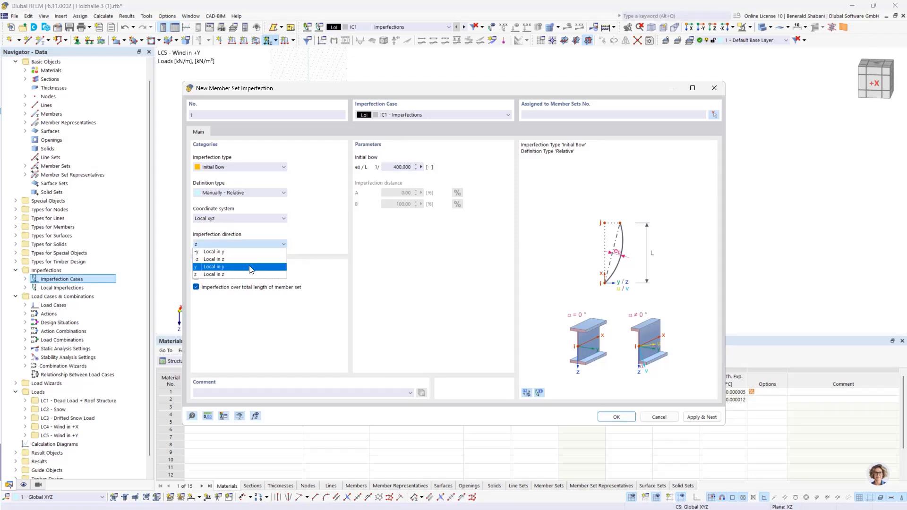
{"action": "left_click", "coordinate": [247, 268]}
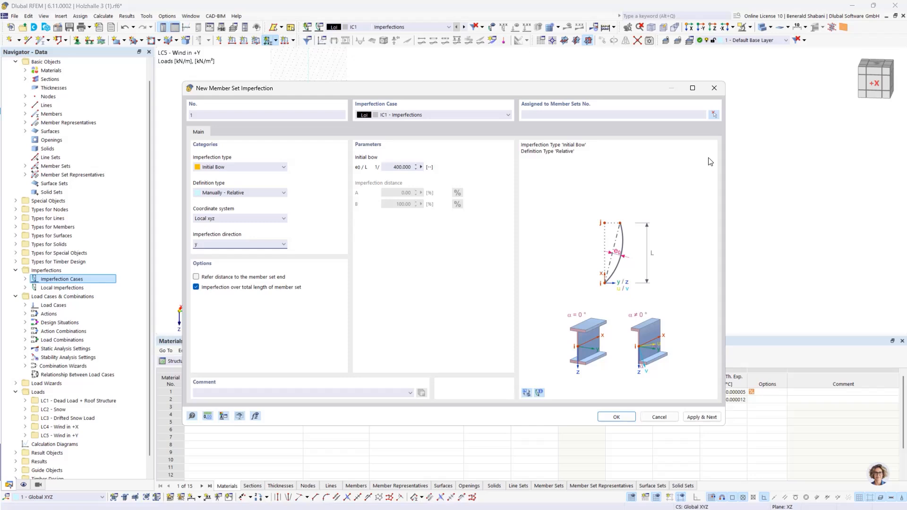
- Assign the initial bow imperfection to all arch member sets of the hall and finish creating it
{"action": "left_click", "coordinate": [714, 115]}
{"action": "left_click_drag", "start_coordinate": [259, 112], "coordinate": [714, 311]}
{"action": "left_click", "coordinate": [141, 137]}
{"action": "left_click", "coordinate": [617, 417]}
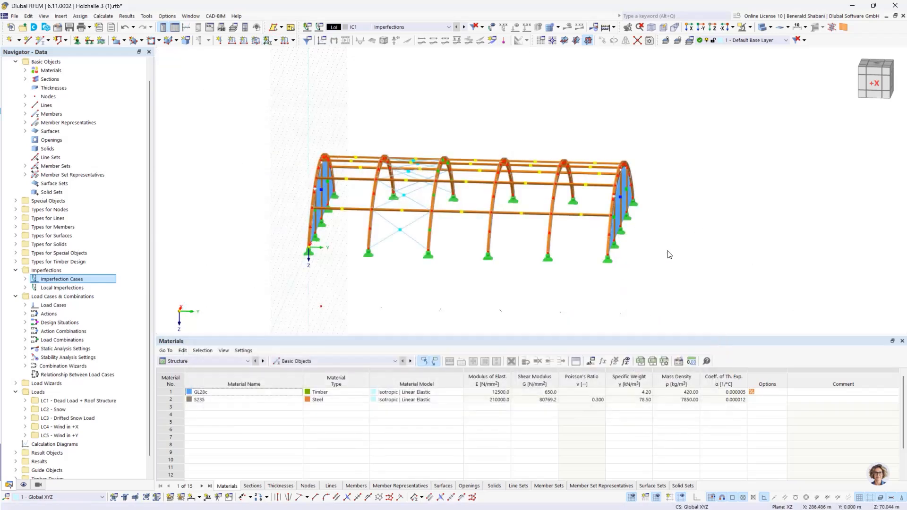
- Display the imperfections of IC1, examine the bow direction on the arches from several angles, and hide them again
{"action": "left_click", "coordinate": [492, 27]}
{"action": "middle_click_drag", "start_coordinate": [707, 288], "coordinate": [746, 297], "text": "ctrl"}
{"action": "middle_click_drag", "start_coordinate": [743, 212], "coordinate": [726, 226]}
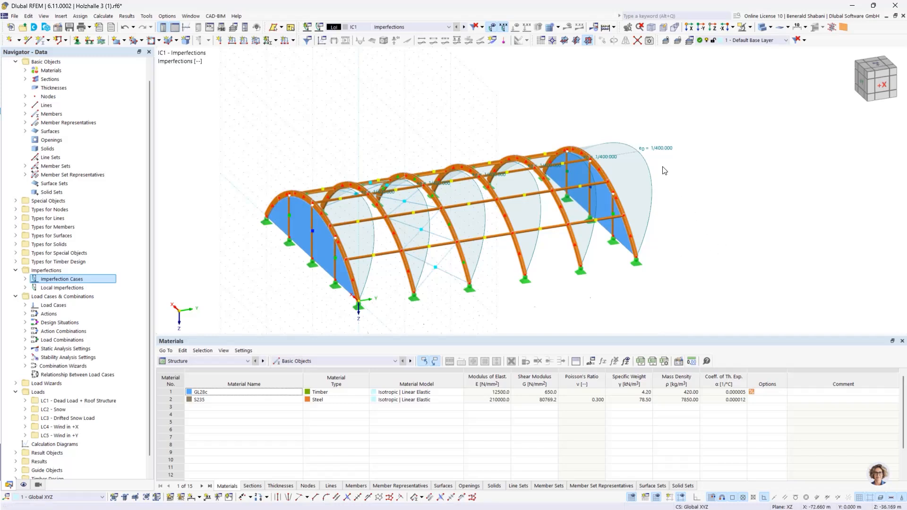
{"action": "middle_click_drag", "start_coordinate": [732, 238], "coordinate": [699, 236], "text": "ctrl"}
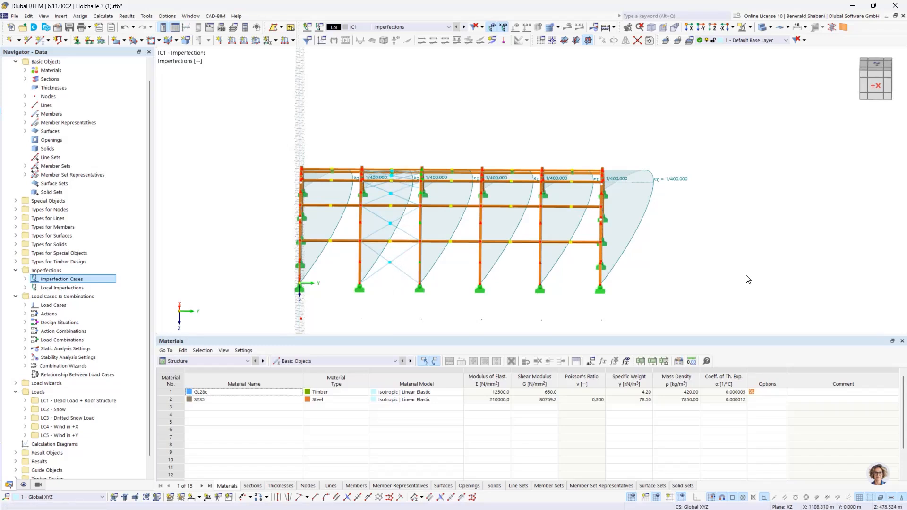
{"action": "left_click", "coordinate": [494, 27]}
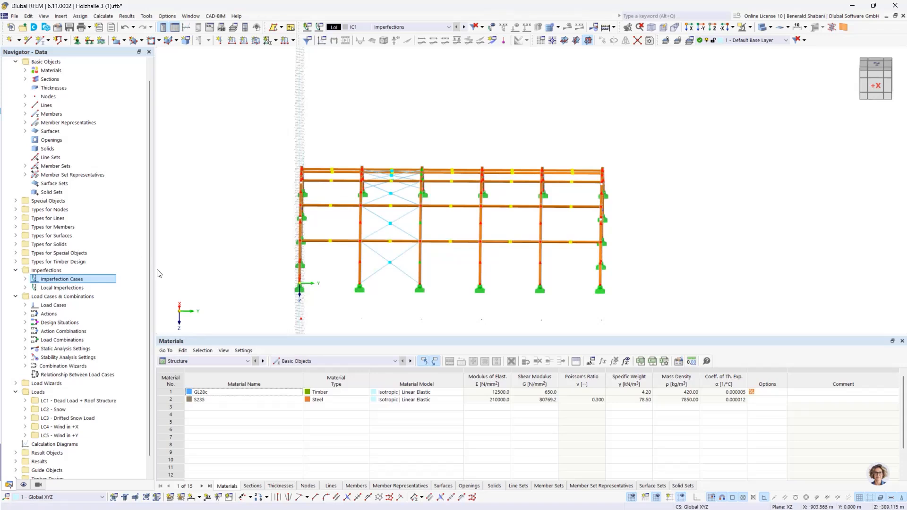
{"action": "scroll", "coordinate": [407, 302], "scroll_direction": "up", "scroll_amount": 1}
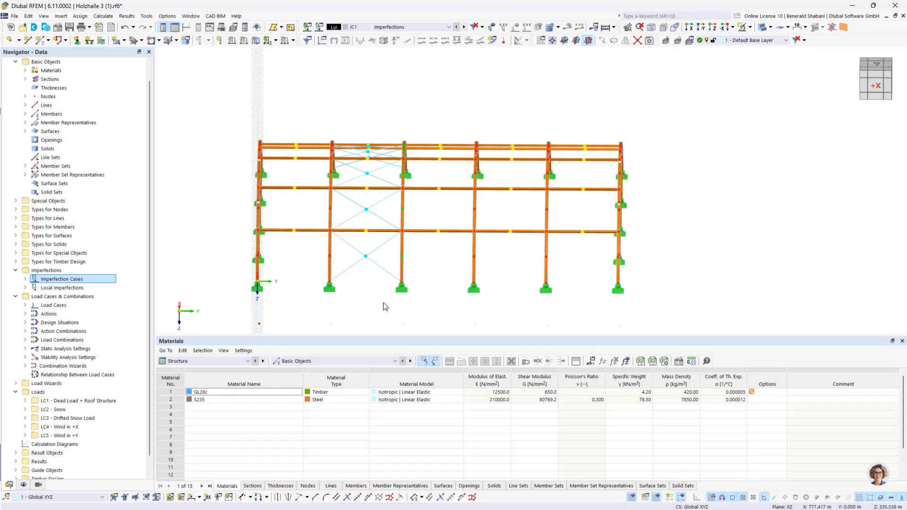
{"action": "left_click", "coordinate": [368, 262]}
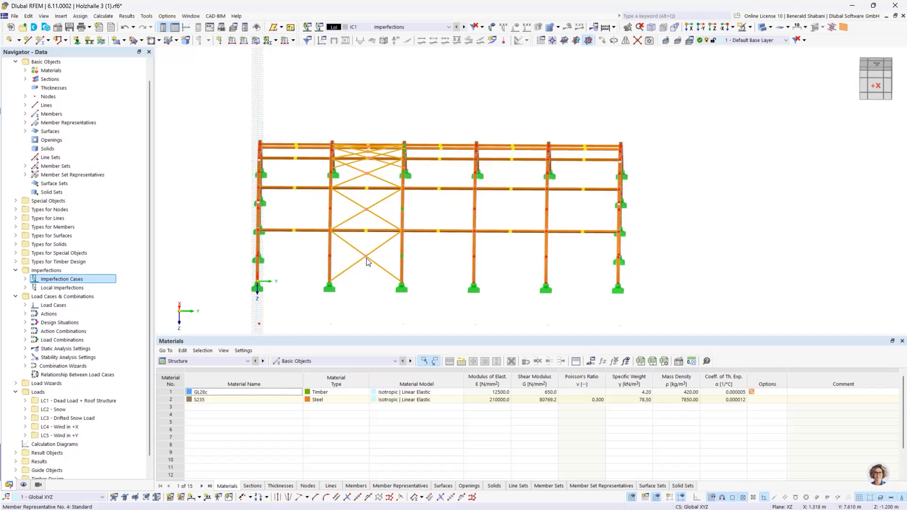
{"action": "key", "text": "Escape"}
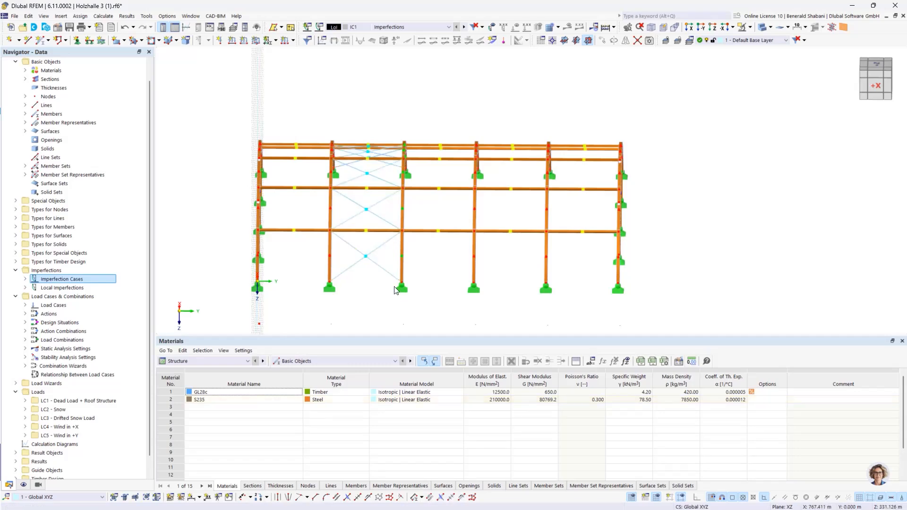
{"action": "middle_click_drag", "start_coordinate": [492, 284], "coordinate": [406, 286], "text": "ctrl"}
{"action": "right_click", "coordinate": [377, 278]}
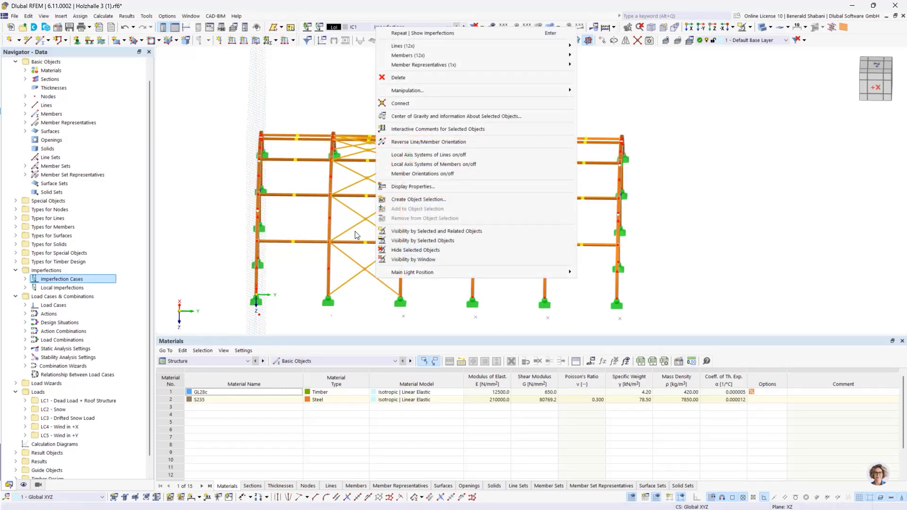
{"action": "left_click", "coordinate": [721, 263]}
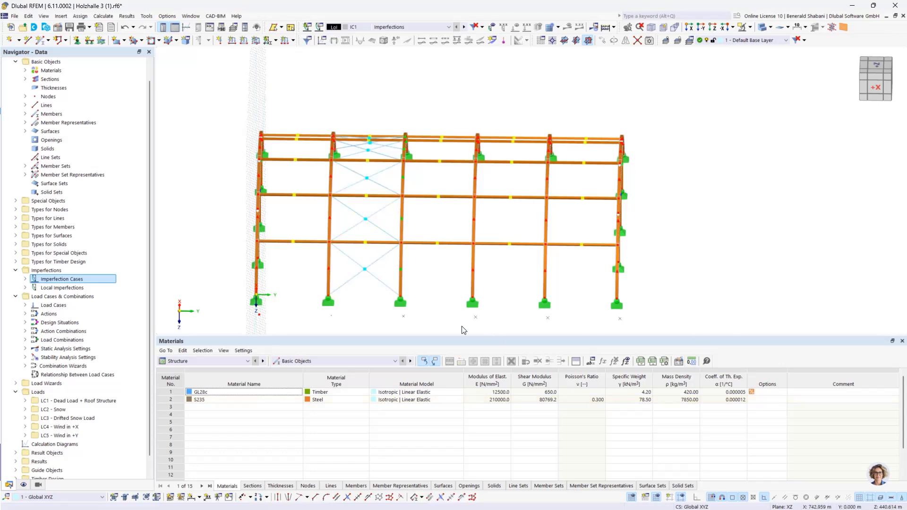
- Activate the generated visibility by section so that the ROUND 16/H S235 bracing members are isolated from the timber members
{"action": "left_click", "coordinate": [39, 486]}
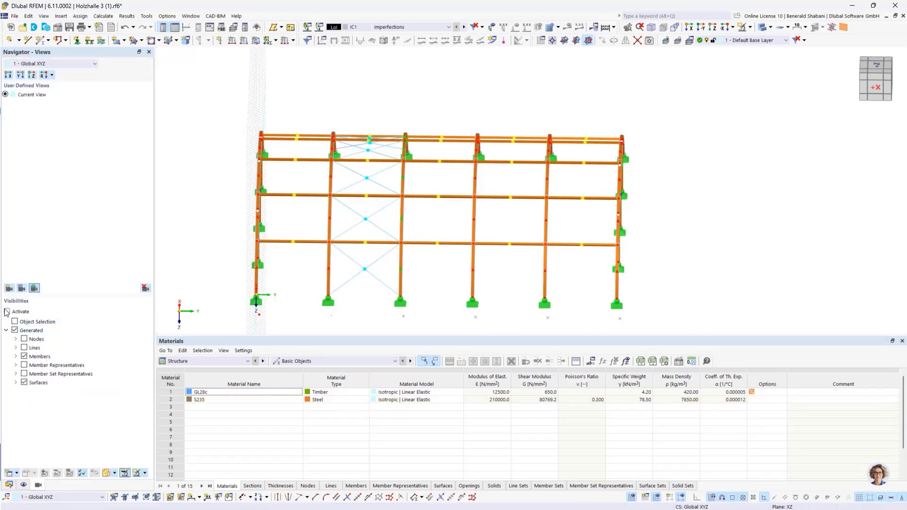
{"action": "left_click", "coordinate": [16, 356]}
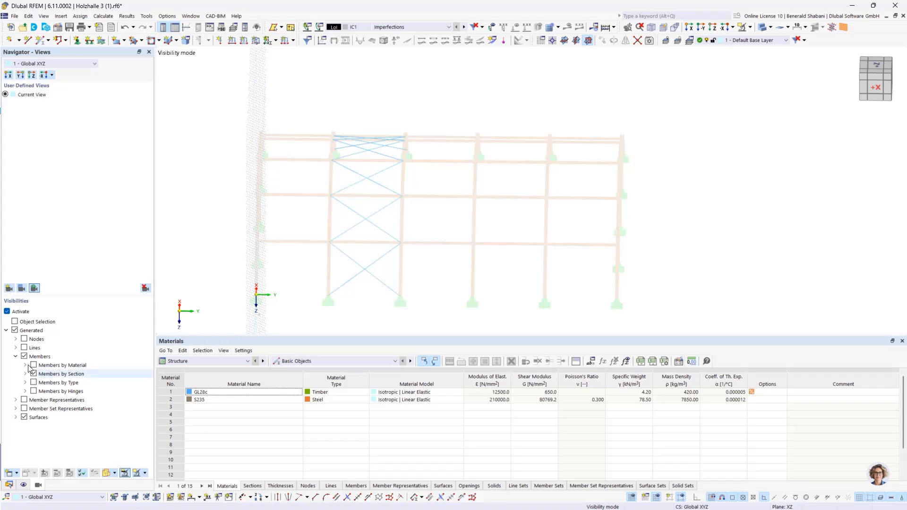
{"action": "left_click", "coordinate": [26, 374]}
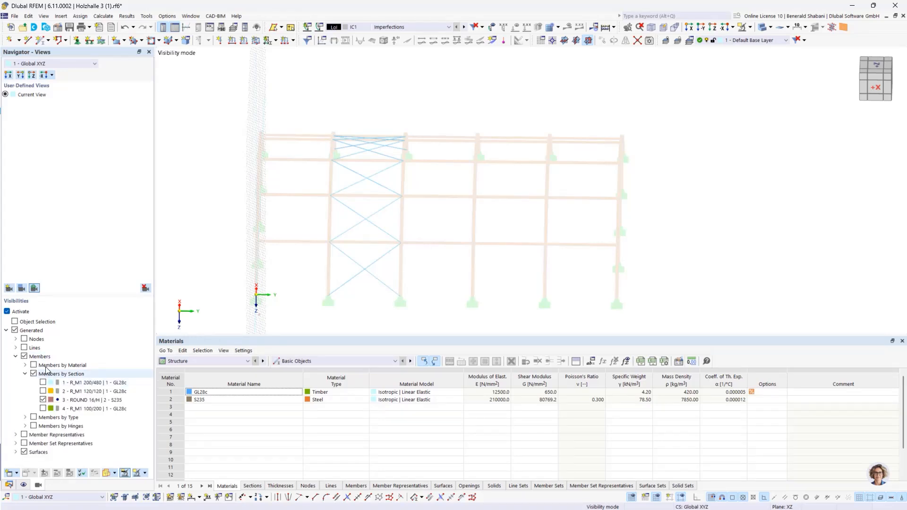
{"action": "left_click", "coordinate": [43, 400]}
{"action": "left_click", "coordinate": [43, 400]}
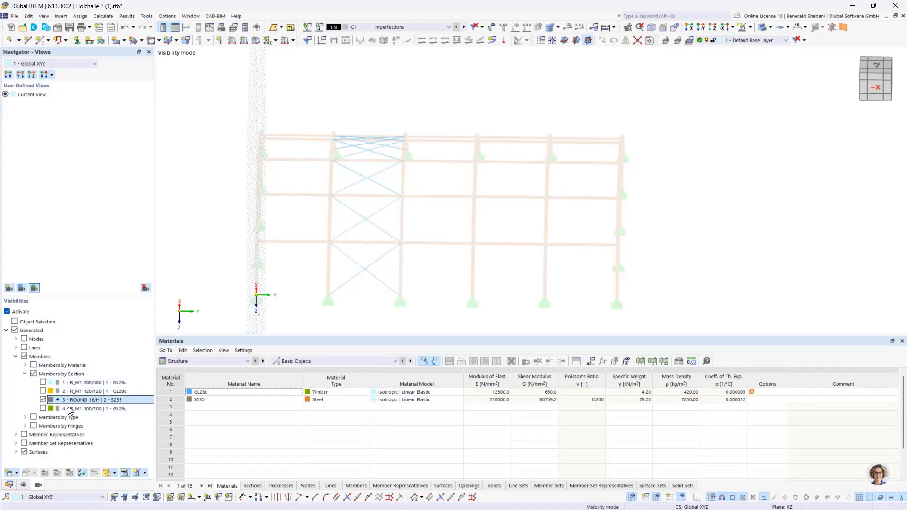
{"action": "scroll", "coordinate": [462, 253], "scroll_direction": "down", "scroll_amount": 2}
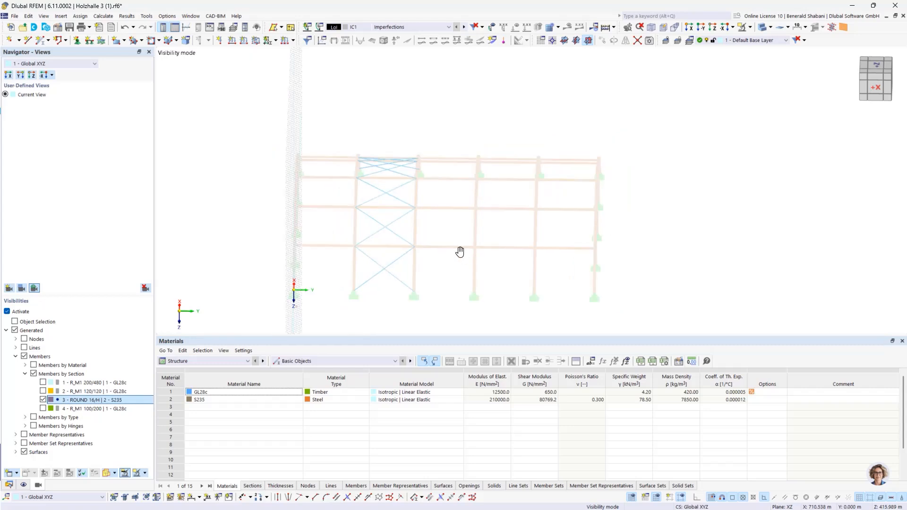
- Start a new member load in LC1 - Dead Load + Roof Structure as an initial prestress of 0.5 kN
{"action": "left_click", "coordinate": [448, 27]}
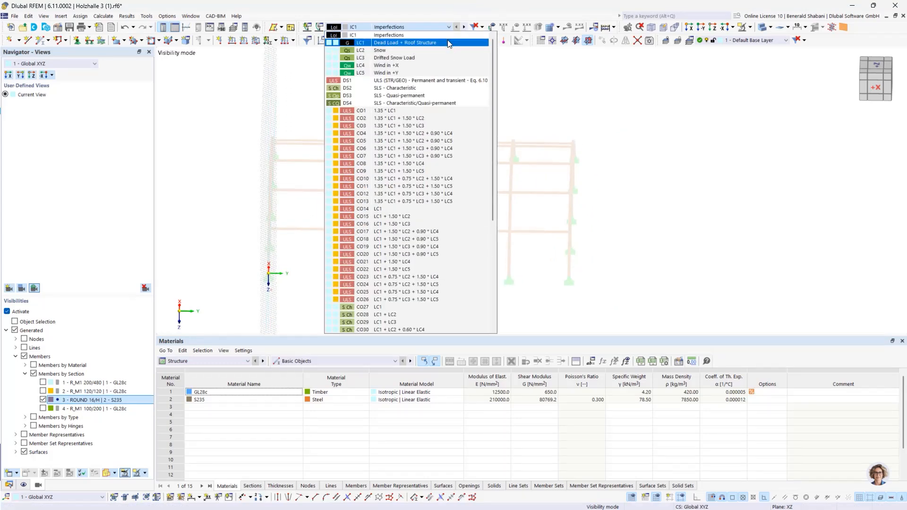
{"action": "left_click", "coordinate": [448, 43]}
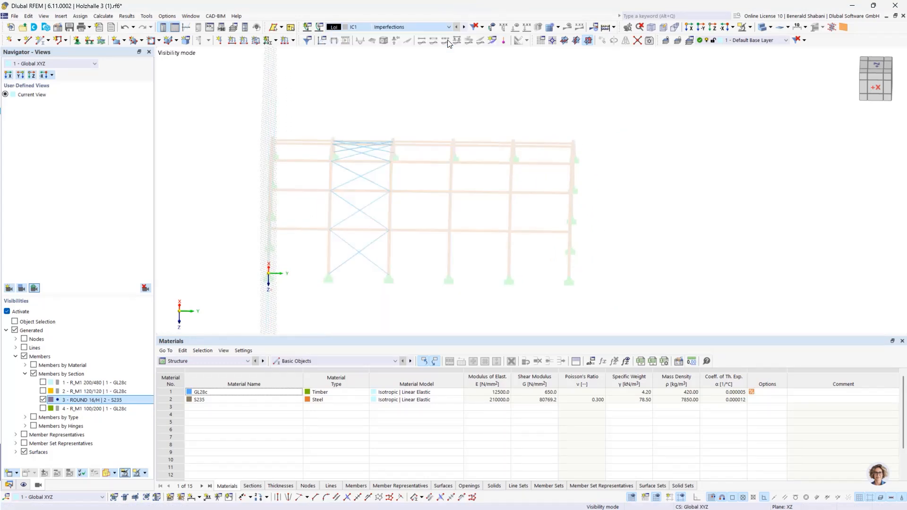
{"action": "left_click", "coordinate": [244, 44]}
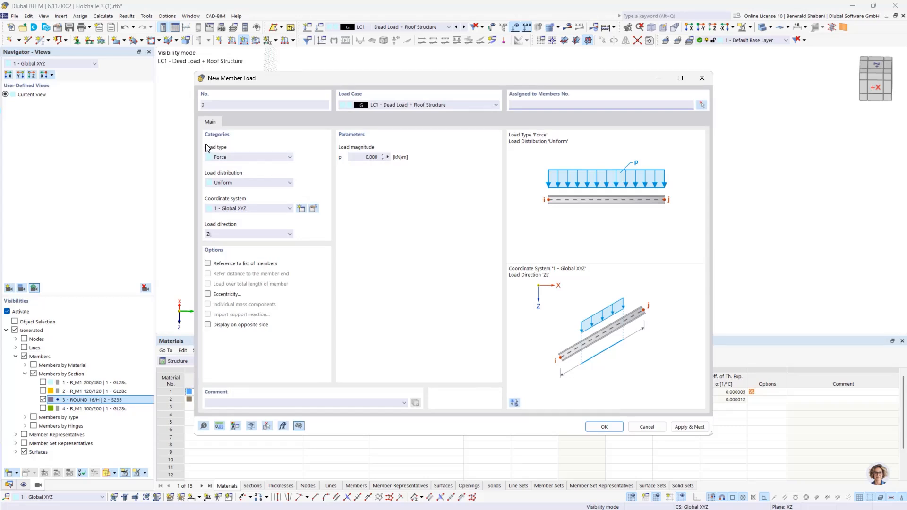
{"action": "left_click", "coordinate": [243, 158]}
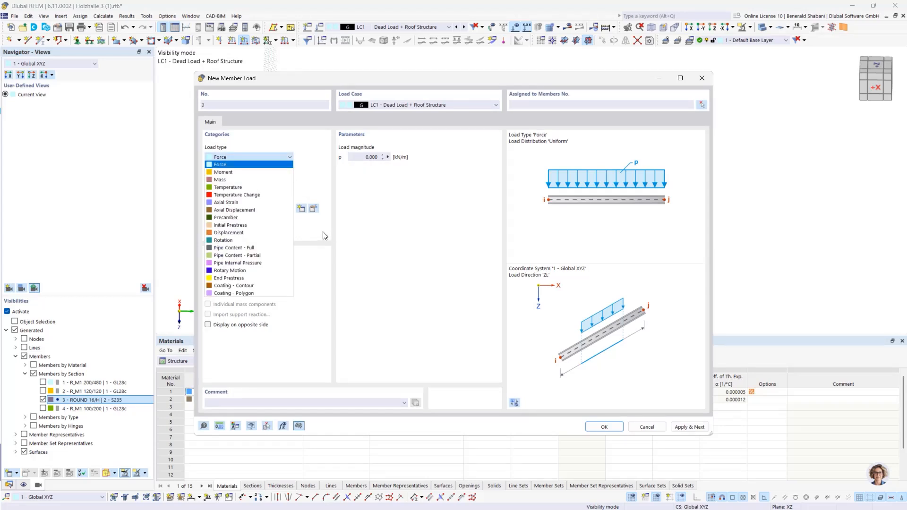
{"action": "left_click", "coordinate": [254, 225]}
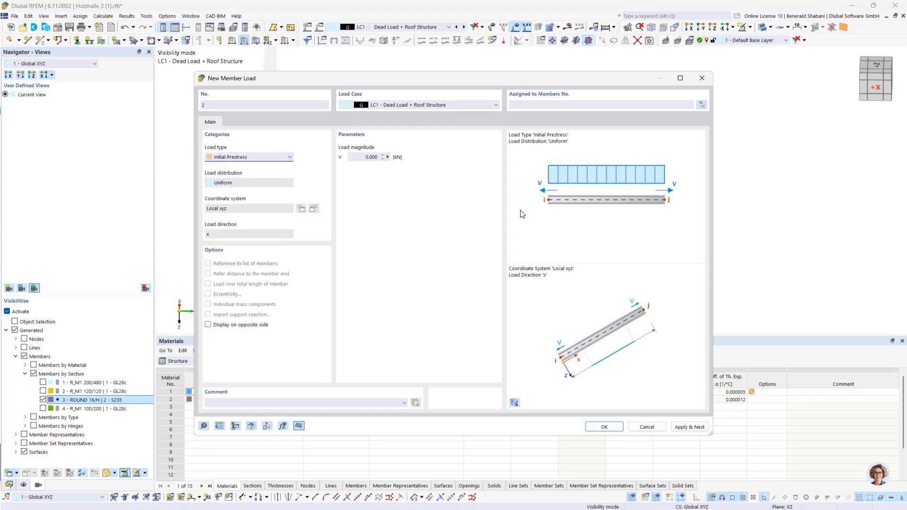
{"action": "left_click", "coordinate": [361, 157]}
{"action": "type", "text": "0"}
- Assign the initial prestress load to all diagonal bracing members between the second and third arches and create it
{"action": "left_click", "coordinate": [703, 104]}
{"action": "left_click_drag", "start_coordinate": [309, 103], "coordinate": [433, 320]}
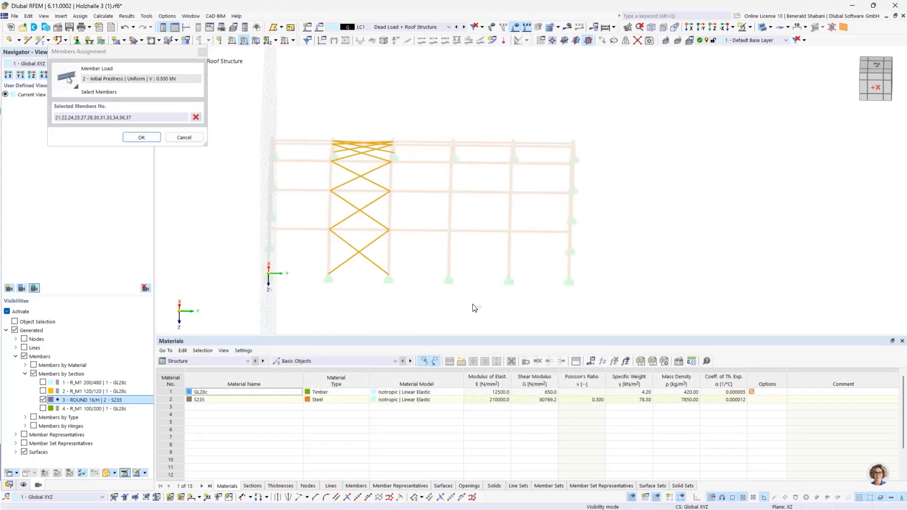
{"action": "middle_click_drag", "start_coordinate": [478, 279], "coordinate": [346, 282], "text": "ctrl"}
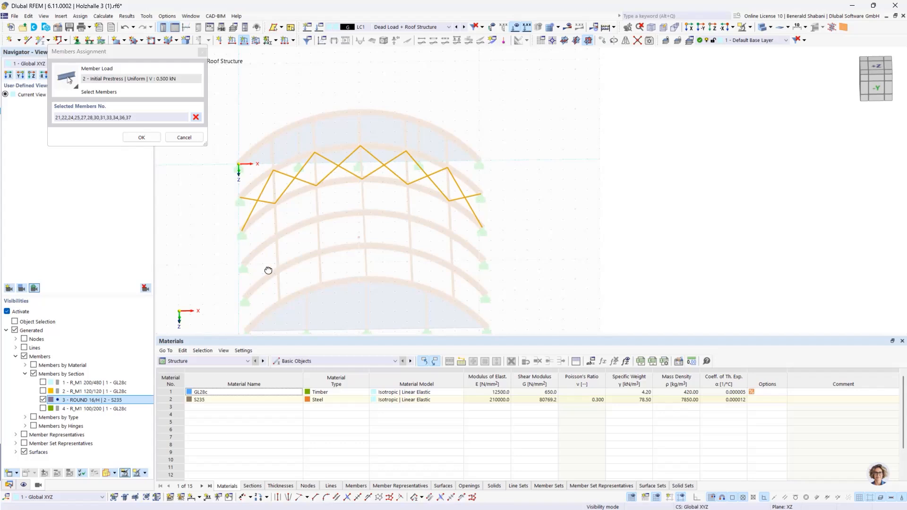
{"action": "middle_click_drag", "start_coordinate": [266, 268], "coordinate": [291, 194], "text": "ctrl"}
{"action": "left_click", "coordinate": [150, 138]}
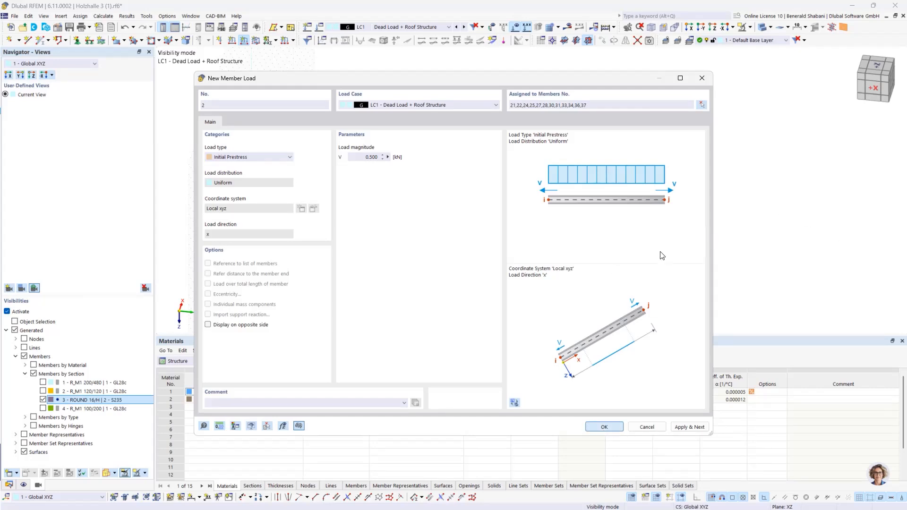
{"action": "key", "text": "Return"}
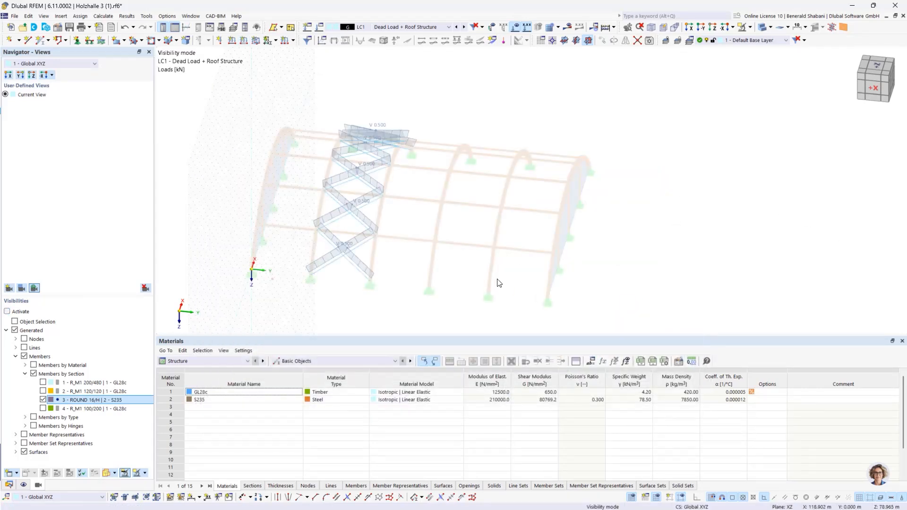
- Cancel the hiding of objects to display the complete hall with the loads of LC1 - Dead Load + Roof Structure
{"action": "middle_click_drag", "start_coordinate": [498, 282], "coordinate": [506, 265]}
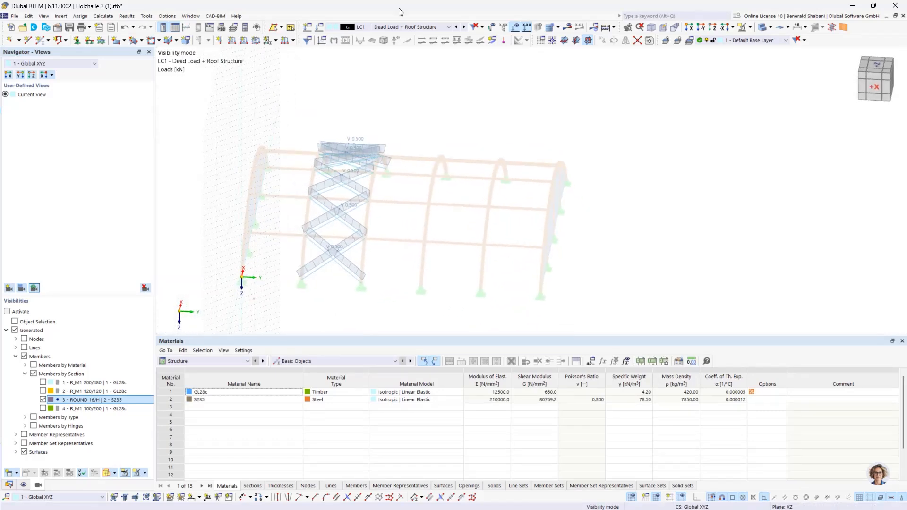
{"action": "left_click", "coordinate": [412, 26]}
{"action": "left_click", "coordinate": [395, 43]}
{"action": "right_click", "coordinate": [571, 170]}
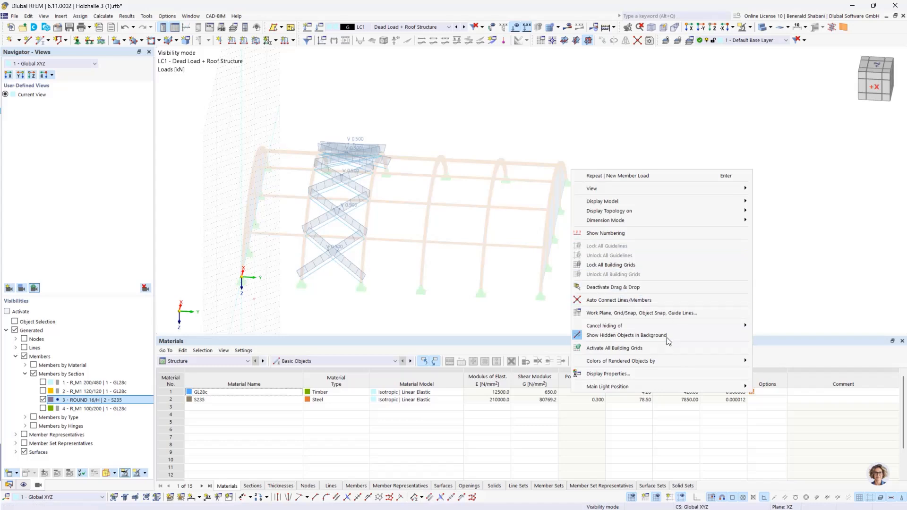
{"action": "mouse_move", "coordinate": [681, 325]}
{"action": "left_click", "coordinate": [765, 329]}
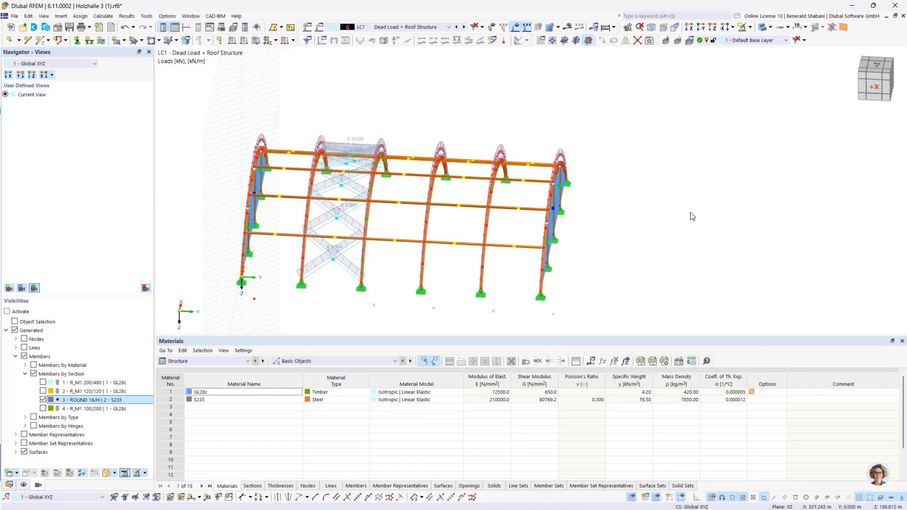
- Run the calculation of the ROUND-ARCHED HALL model
{"action": "middle_click_drag", "start_coordinate": [653, 222], "coordinate": [659, 222], "text": "ctrl"}
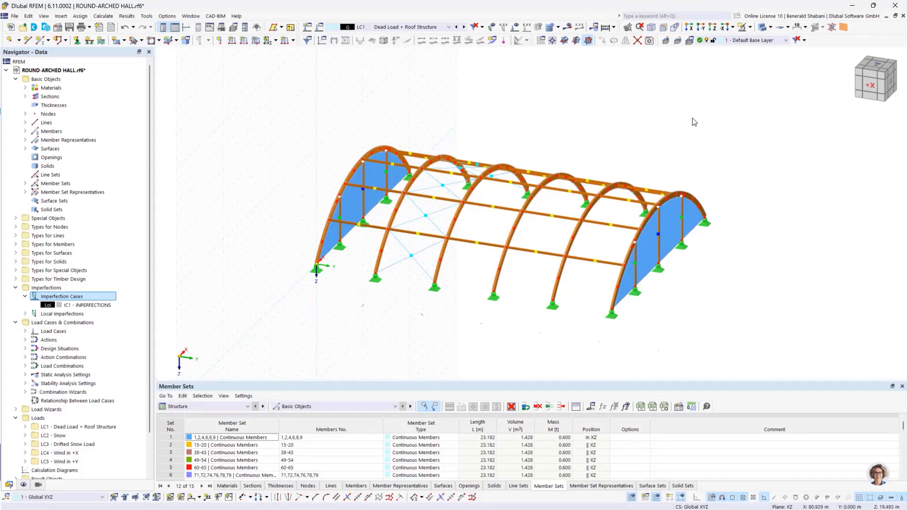
{"action": "middle_click_drag", "start_coordinate": [687, 118], "coordinate": [672, 118]}
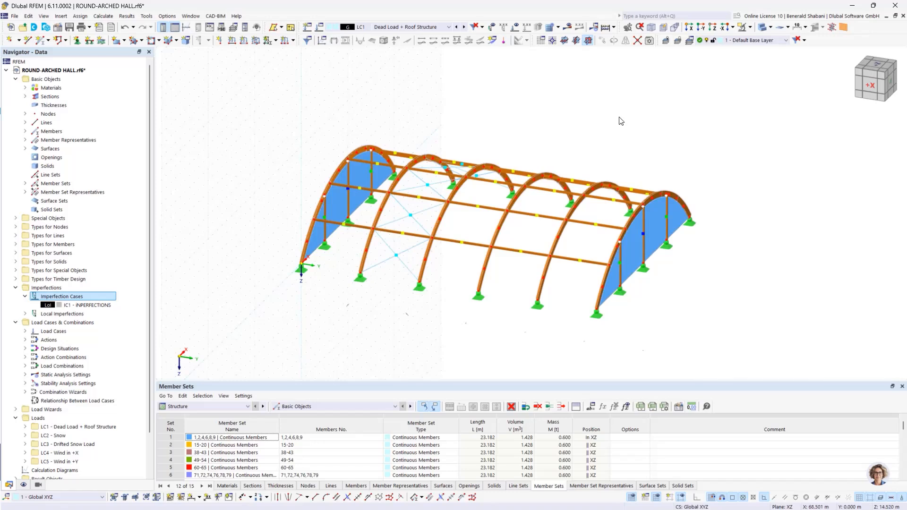
{"action": "left_click", "coordinate": [614, 27]}
{"action": "left_click", "coordinate": [622, 39]}
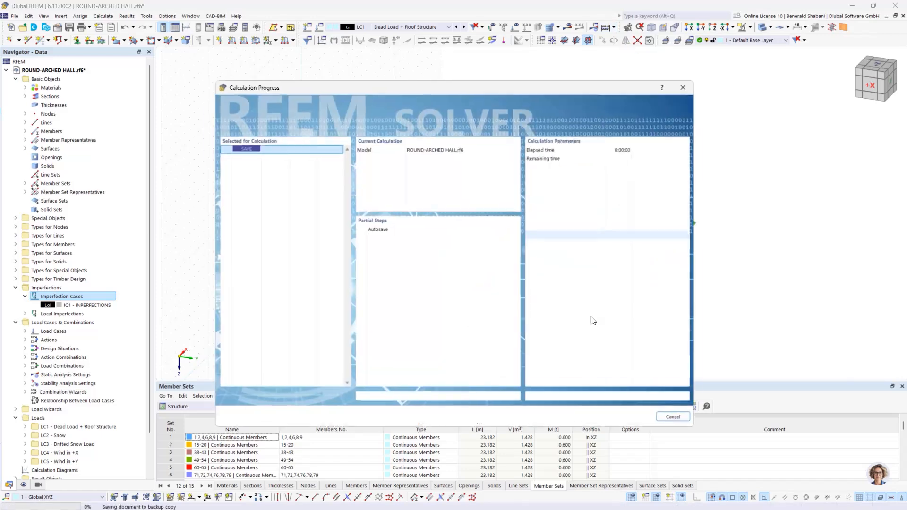
- Display the member local deformations, axial strains and axial forces N for LC1 - Dead Load + Roof Structure
{"action": "left_click_drag", "start_coordinate": [497, 86], "coordinate": [540, 87]}
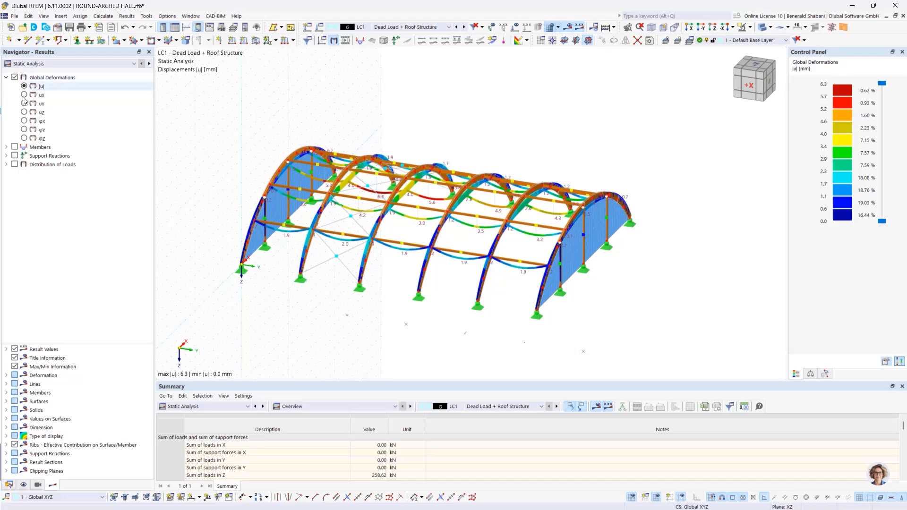
{"action": "left_click", "coordinate": [7, 147]}
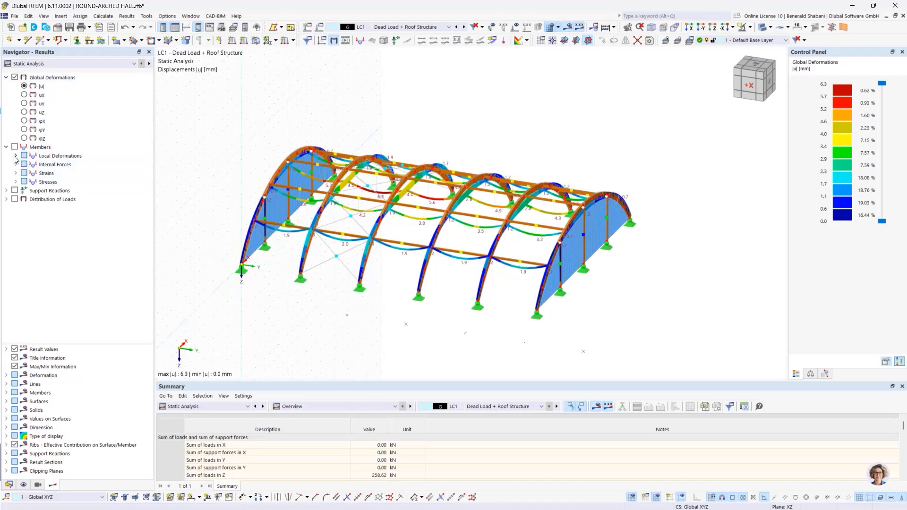
{"action": "left_click", "coordinate": [15, 156]}
{"action": "left_click", "coordinate": [33, 164]}
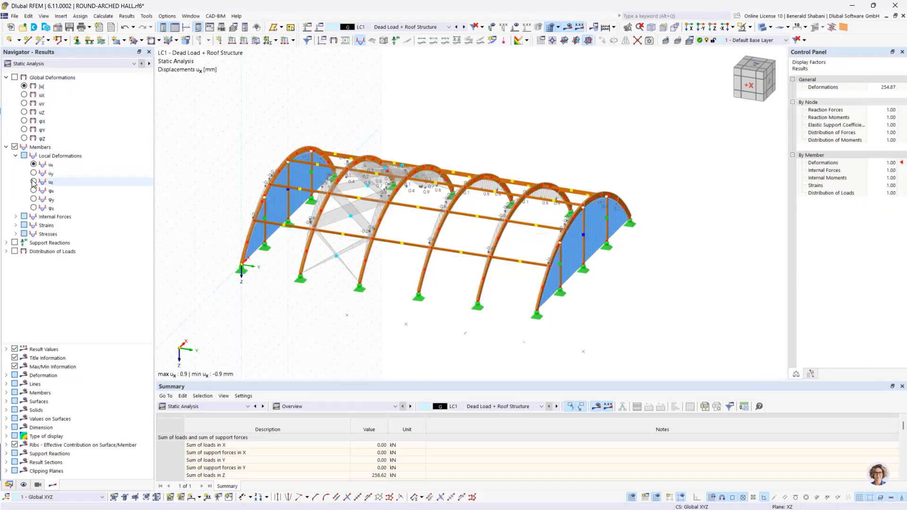
{"action": "left_click", "coordinate": [16, 225]}
{"action": "left_click", "coordinate": [33, 233]}
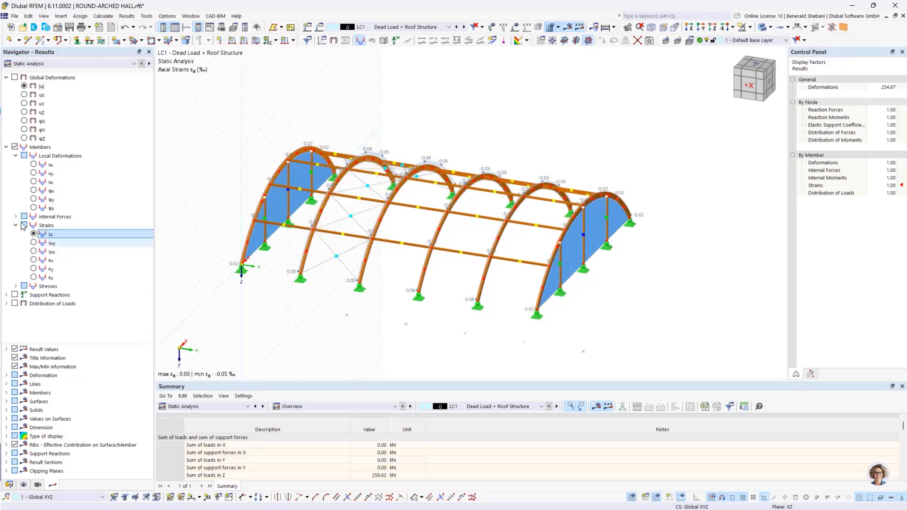
{"action": "left_click", "coordinate": [16, 216]}
{"action": "left_click", "coordinate": [33, 252]}
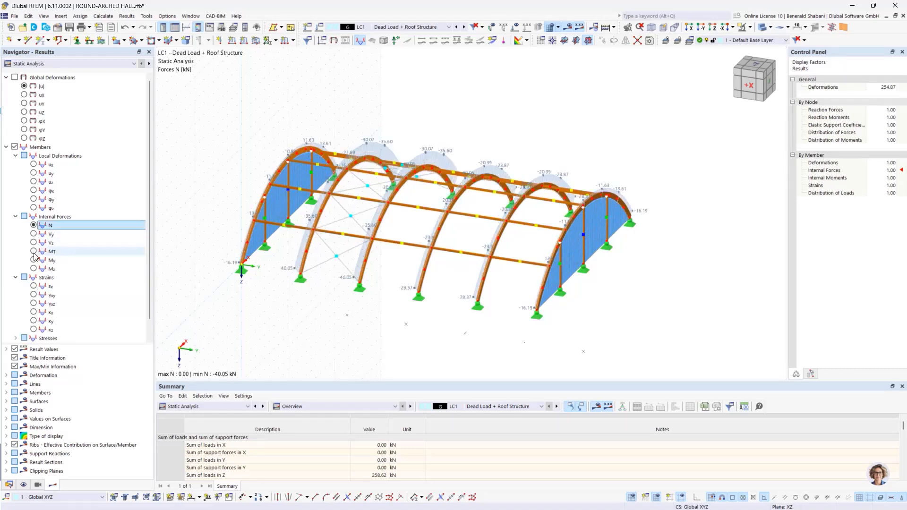
{"action": "left_click", "coordinate": [33, 225]}
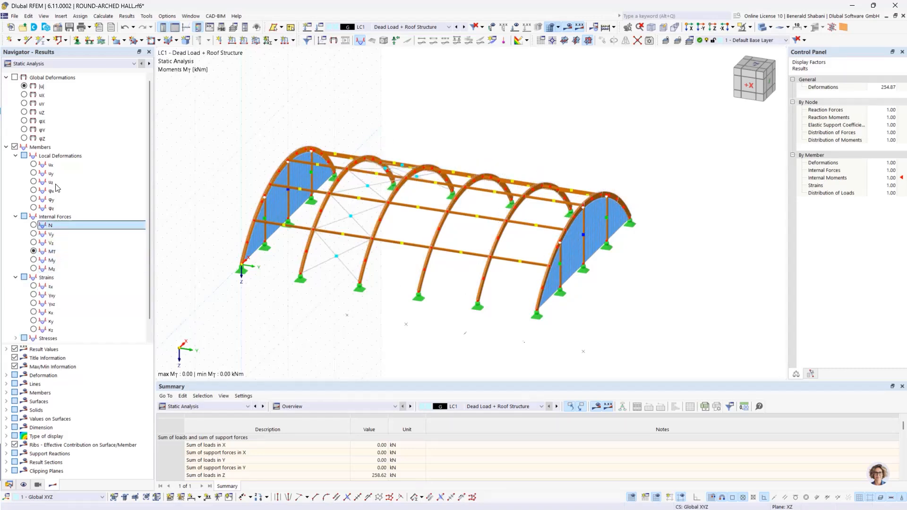
- Examine the global deformations |u| of the hall in each load case from LC1 to LC5 - Wind in +Y
{"action": "left_click", "coordinate": [24, 86]}
{"action": "left_click", "coordinate": [449, 27]}
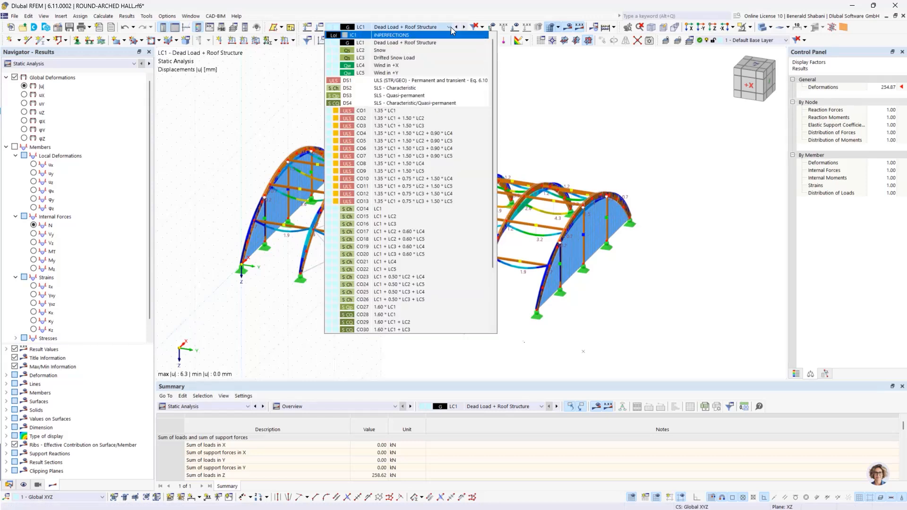
{"action": "left_click", "coordinate": [449, 27]}
{"action": "left_click", "coordinate": [464, 28]}
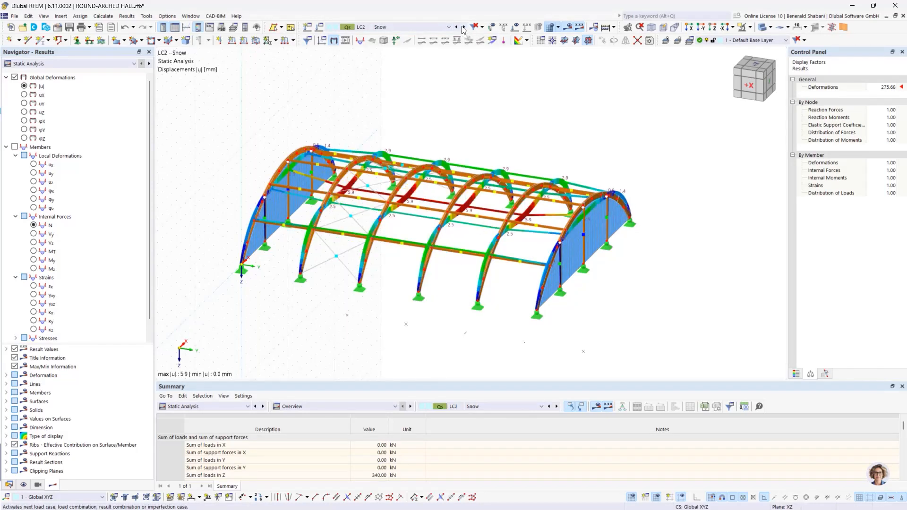
{"action": "left_click", "coordinate": [464, 28]}
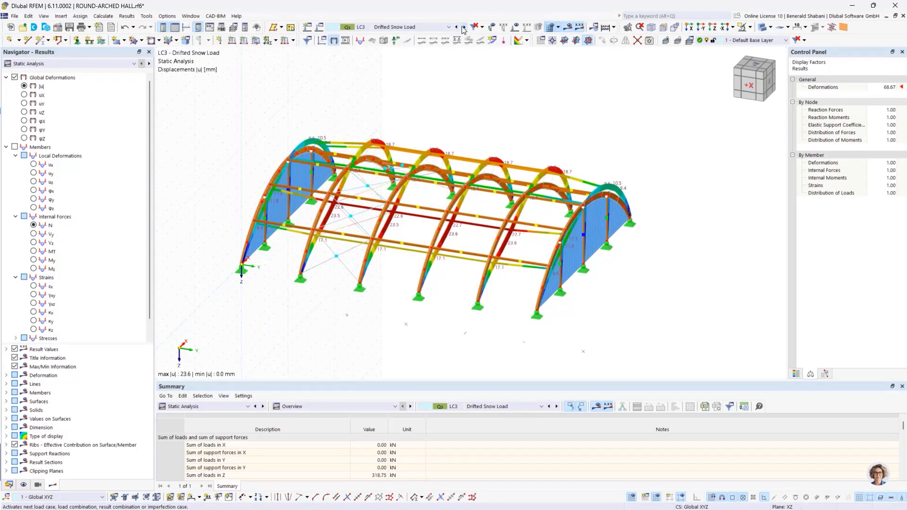
{"action": "left_click", "coordinate": [464, 27]}
{"action": "left_click", "coordinate": [464, 27]}
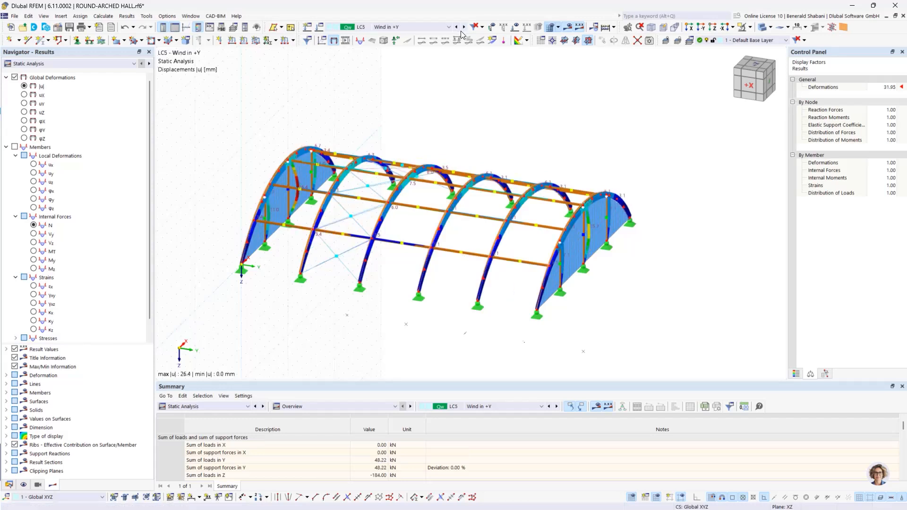
{"action": "left_click", "coordinate": [464, 27]}
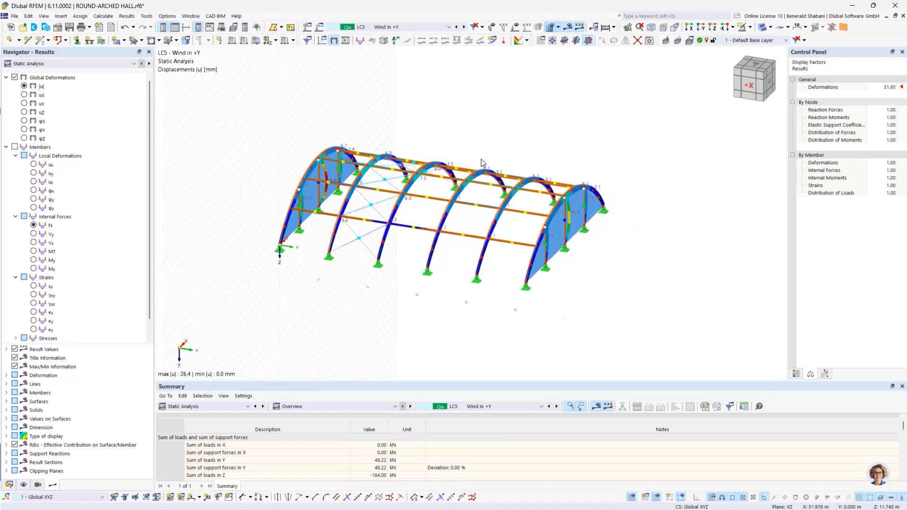
- Isolate the third arch by showing only its selected objects, and inspect its deformation under LC5 - Wind in +Y
{"action": "mouse_move", "coordinate": [310, 104]}
{"action": "middle_mouse_down", "text": "ctrl"}
{"action": "mouse_move", "coordinate": [423, 118]}
{"action": "mouse_move", "coordinate": [614, 109]}
{"action": "mouse_move", "coordinate": [334, 89]}
{"action": "mouse_move", "coordinate": [326, 101]}
{"action": "middle_mouse_up", "text": "ctrl"}
{"action": "middle_click_drag", "start_coordinate": [413, 146], "coordinate": [432, 148], "text": "ctrl"}
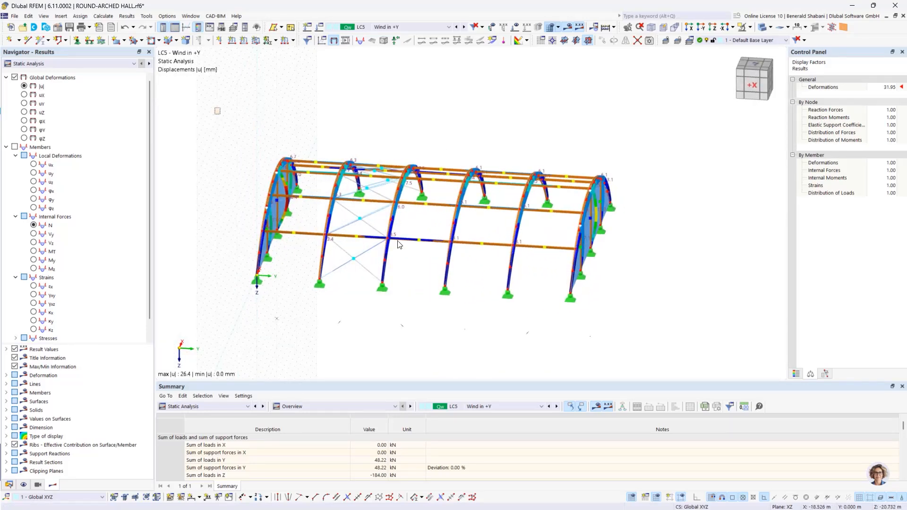
{"action": "left_click_drag", "start_coordinate": [217, 108], "coordinate": [701, 347]}
{"action": "key", "text": "Escape"}
{"action": "middle_click_drag", "start_coordinate": [399, 146], "coordinate": [387, 150], "text": "ctrl"}
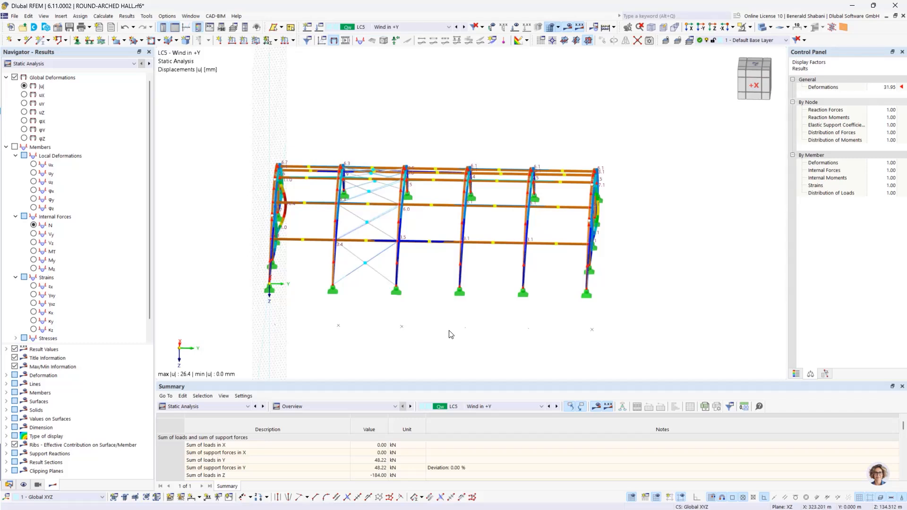
{"action": "middle_click_drag", "start_coordinate": [480, 325], "coordinate": [484, 325], "text": "ctrl"}
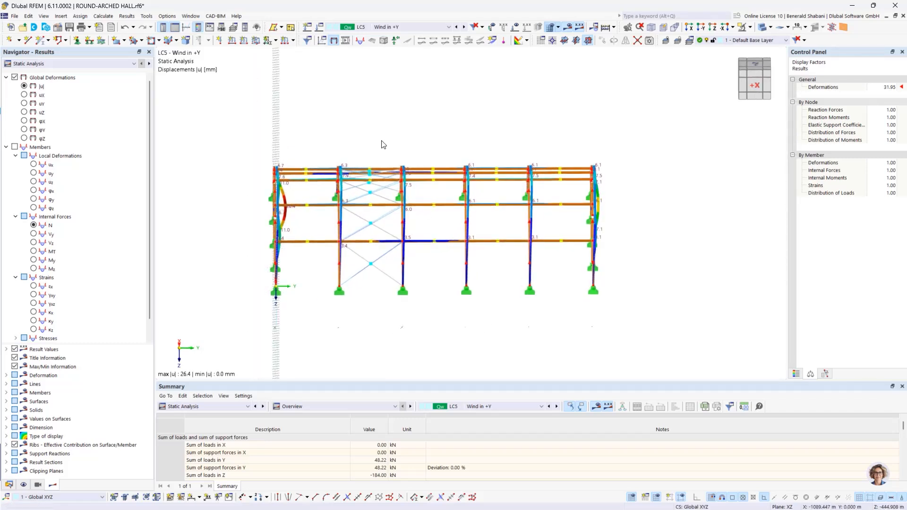
{"action": "left_click_drag", "start_coordinate": [382, 133], "coordinate": [450, 328]}
{"action": "right_click", "coordinate": [404, 284]}
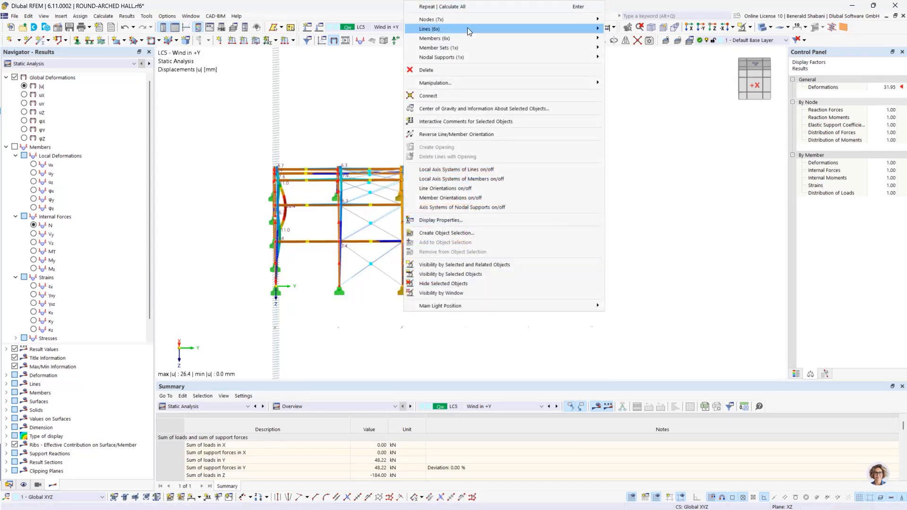
{"action": "mouse_move", "coordinate": [478, 49]}
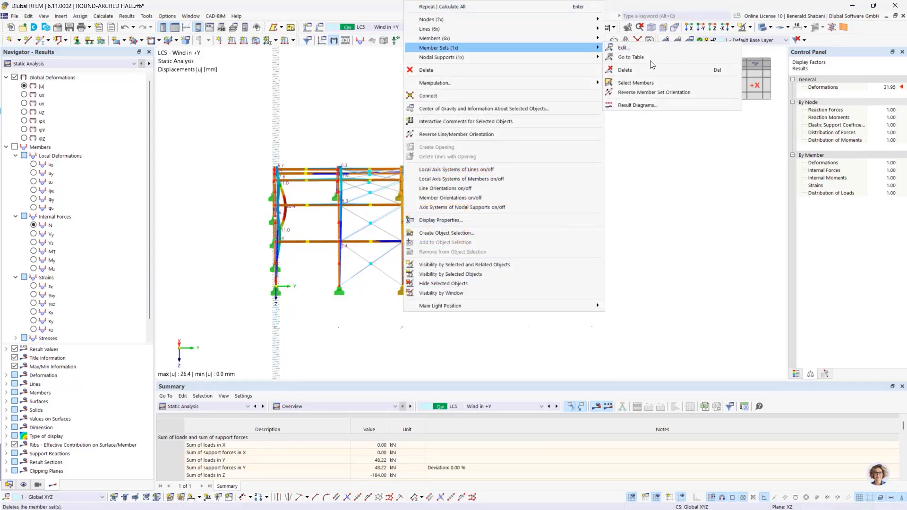
{"action": "left_click", "coordinate": [478, 275]}
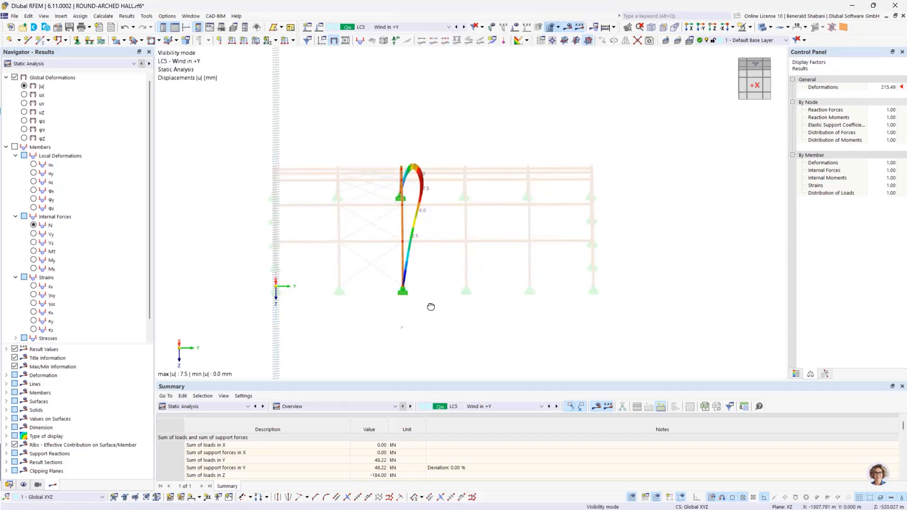
{"action": "middle_click_drag", "start_coordinate": [431, 307], "coordinate": [420, 308]}
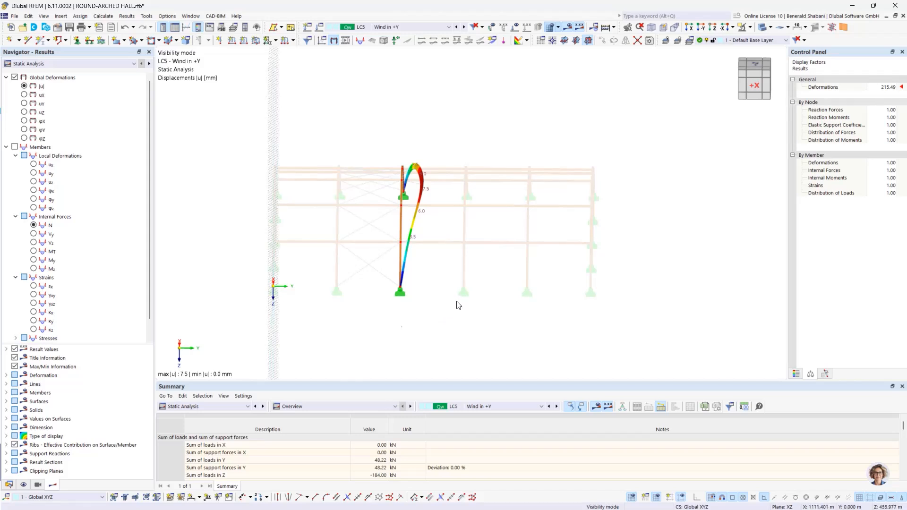
{"action": "middle_click_drag", "start_coordinate": [456, 304], "coordinate": [427, 298], "text": "ctrl"}
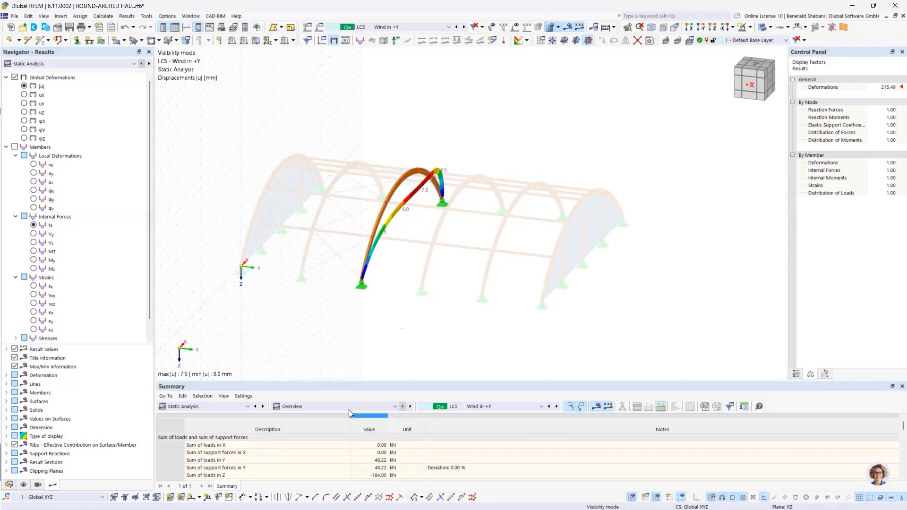
- Turn on the member orientations for the isolated arch and switch off the results display
{"action": "left_click", "coordinate": [24, 485]}
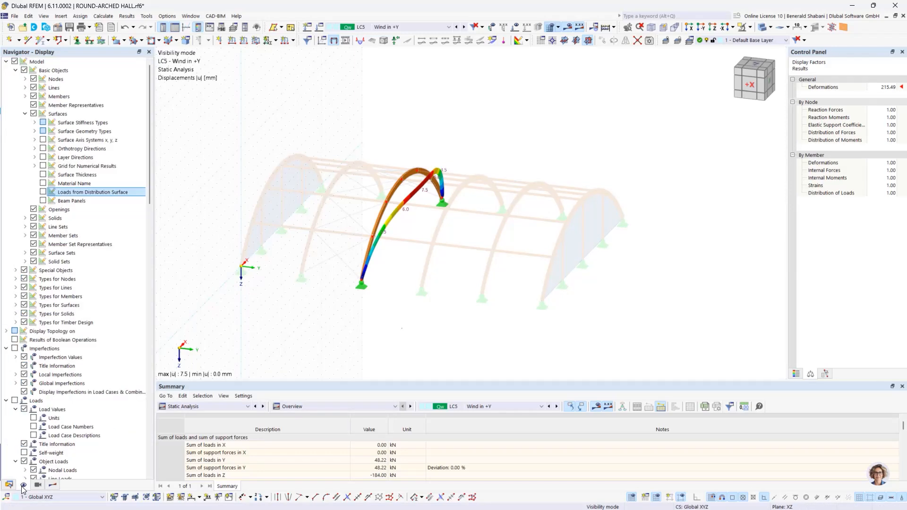
{"action": "left_click", "coordinate": [25, 97]}
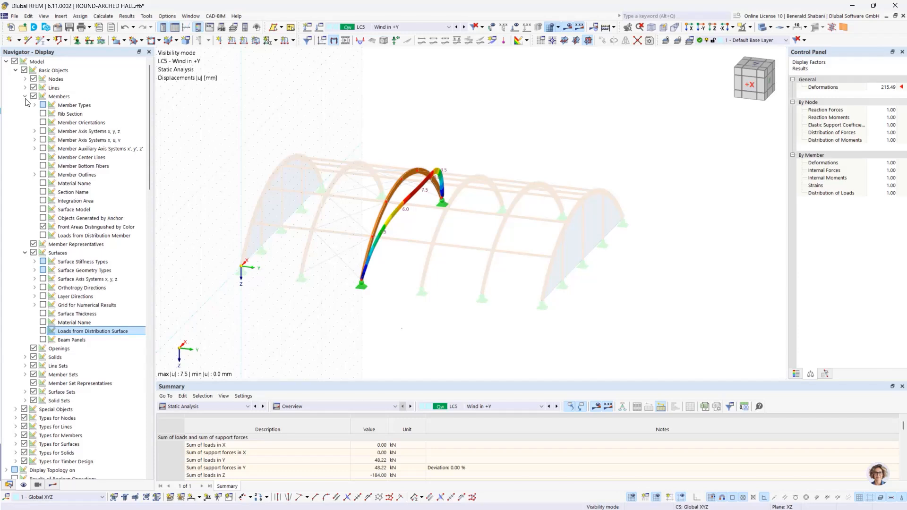
{"action": "left_click", "coordinate": [43, 126]}
{"action": "middle_click_drag", "start_coordinate": [455, 247], "coordinate": [390, 236], "text": "ctrl"}
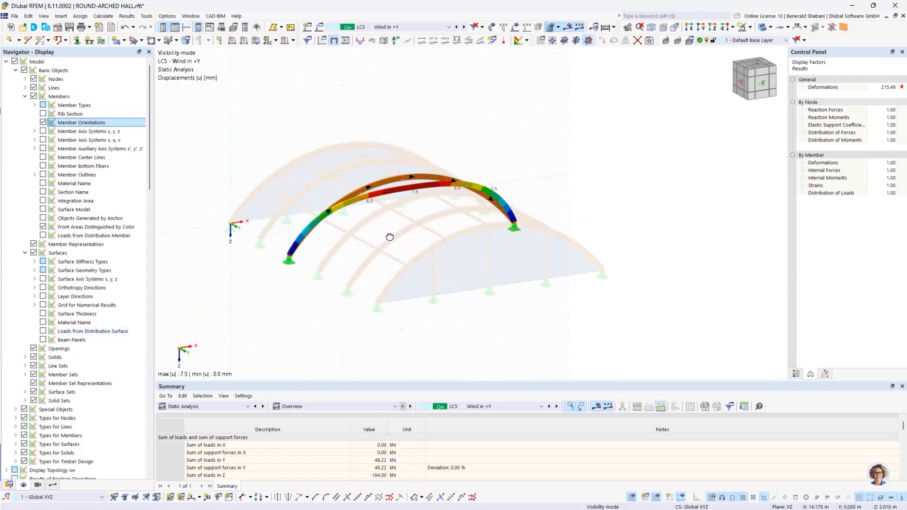
{"action": "left_click", "coordinate": [570, 28]}
{"action": "scroll", "coordinate": [448, 185], "scroll_direction": "up", "scroll_amount": 2}
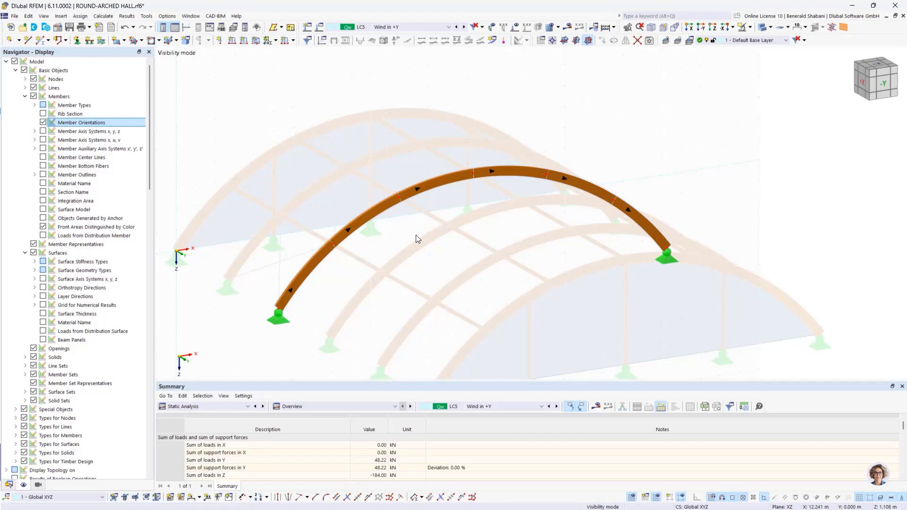
{"action": "scroll", "coordinate": [422, 234], "scroll_direction": "down", "scroll_amount": 1}
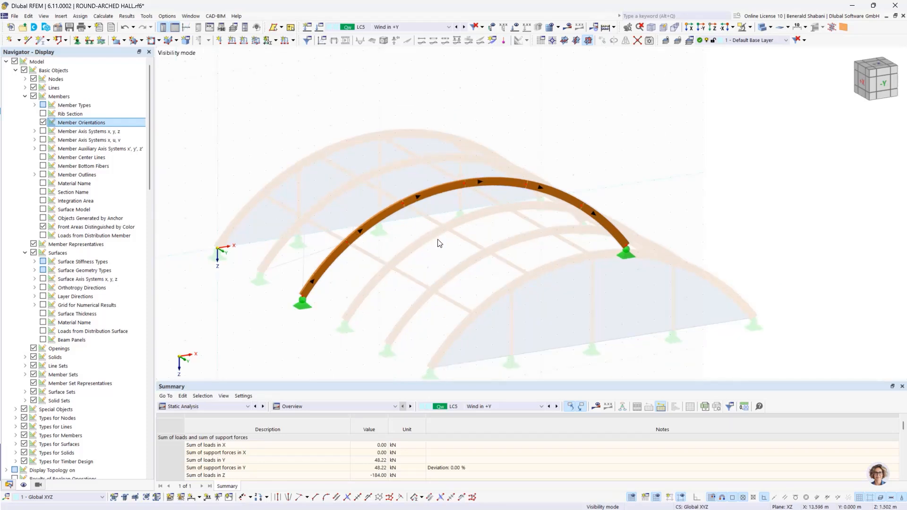
- Enable favorable permanent actions in the combination wizard assigned to design situation DS1 - ULS (STR/GEO)
{"action": "left_click", "coordinate": [443, 30]}
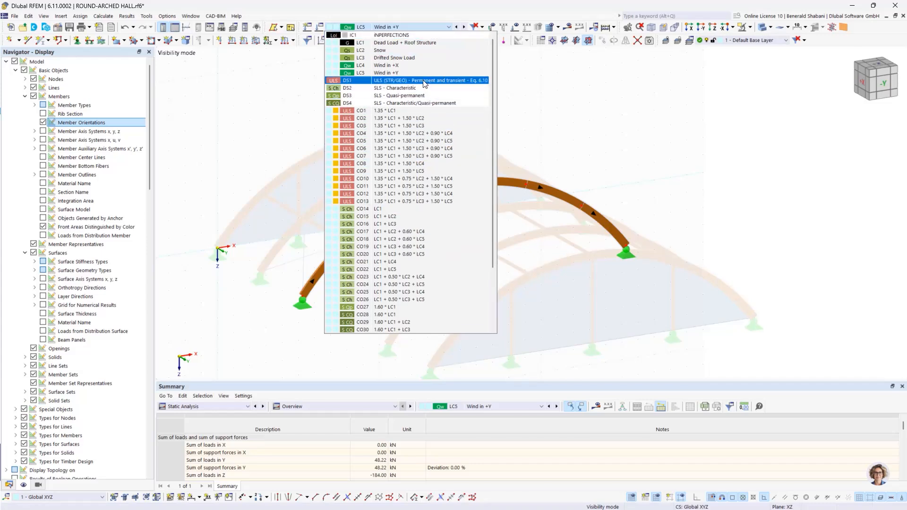
{"action": "left_click", "coordinate": [379, 82]}
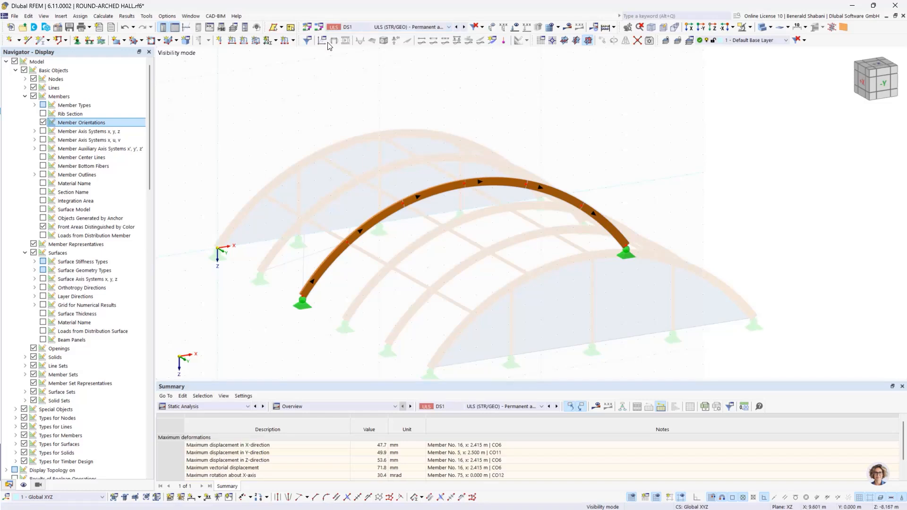
{"action": "left_click", "coordinate": [320, 27]}
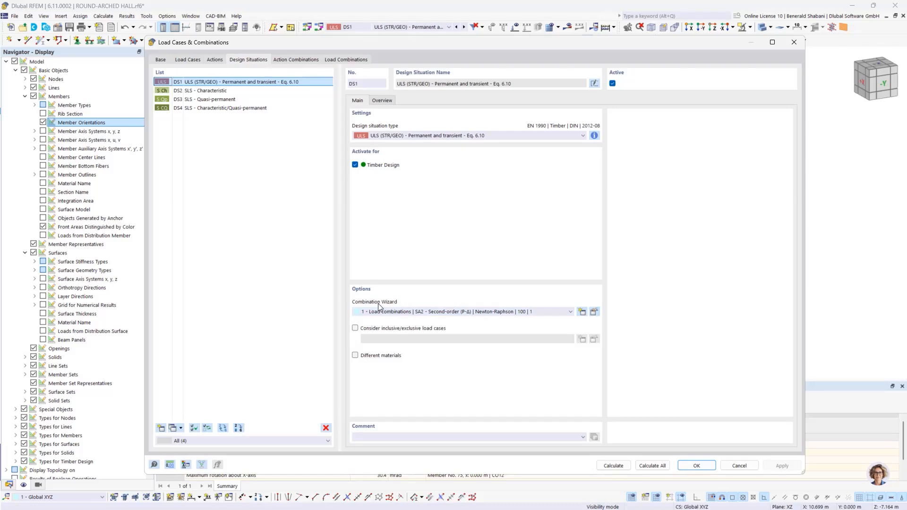
{"action": "left_click", "coordinate": [594, 312]}
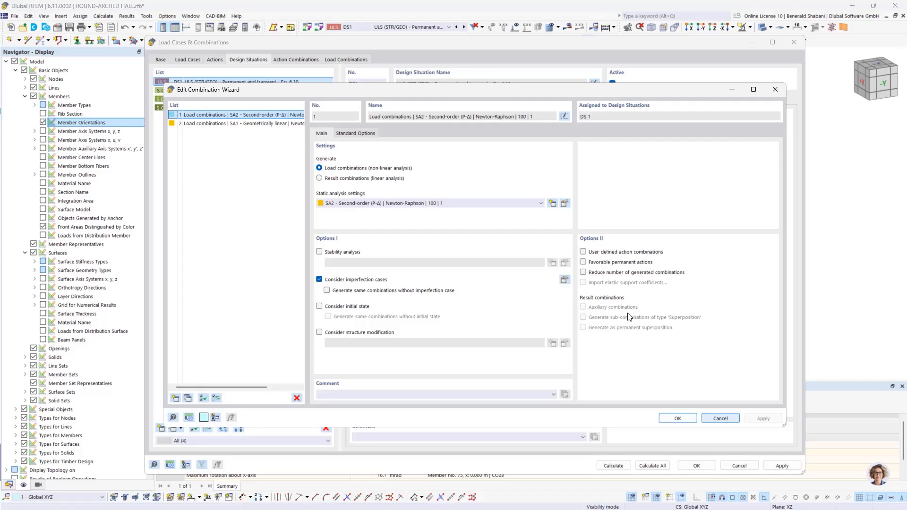
{"action": "left_click", "coordinate": [583, 262]}
{"action": "left_click", "coordinate": [677, 421]}
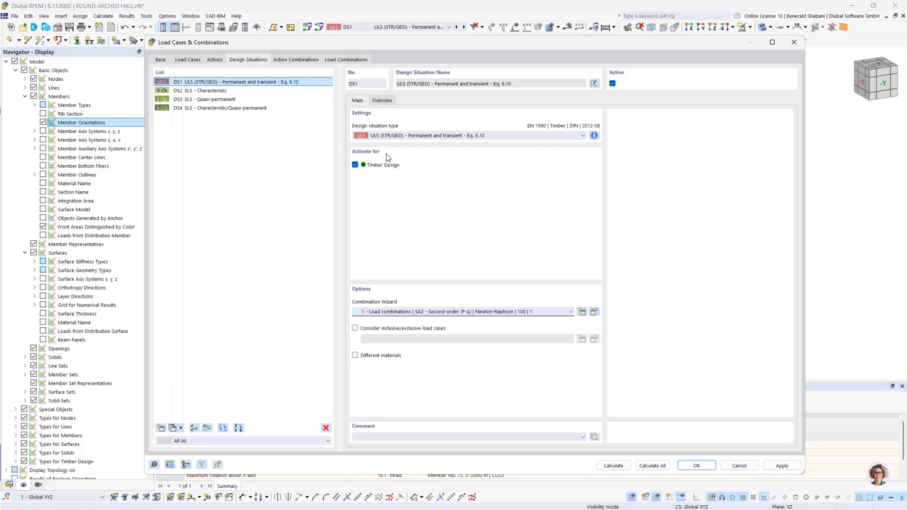
- Exclude ULS load combinations CO41 to CO47 and CO50 to CO53 from being solved
{"action": "left_click", "coordinate": [336, 61]}
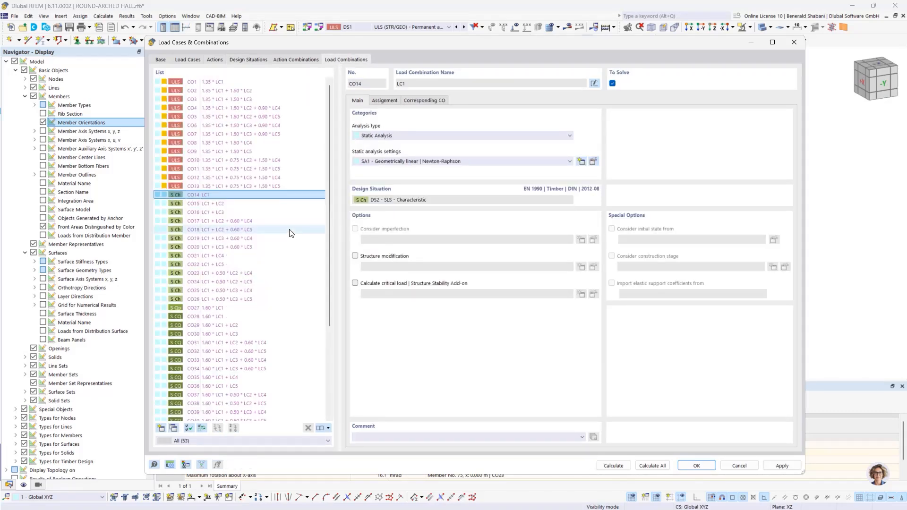
{"action": "scroll", "coordinate": [273, 238], "scroll_direction": "down", "scroll_amount": 5}
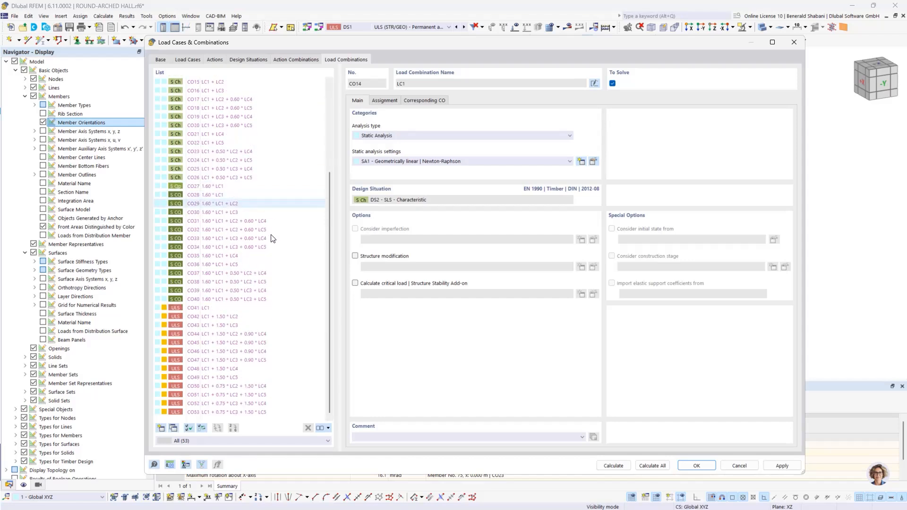
{"action": "left_click", "coordinate": [198, 367]}
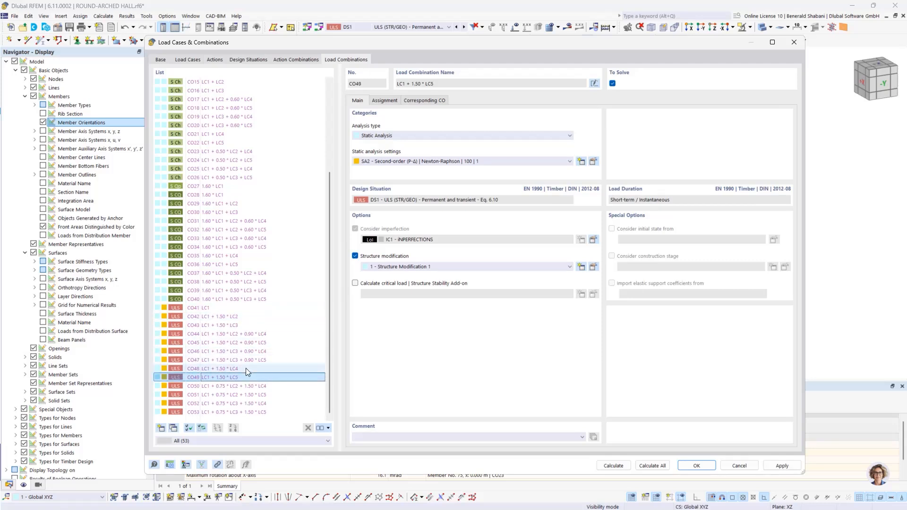
{"action": "left_click", "coordinate": [194, 308]}
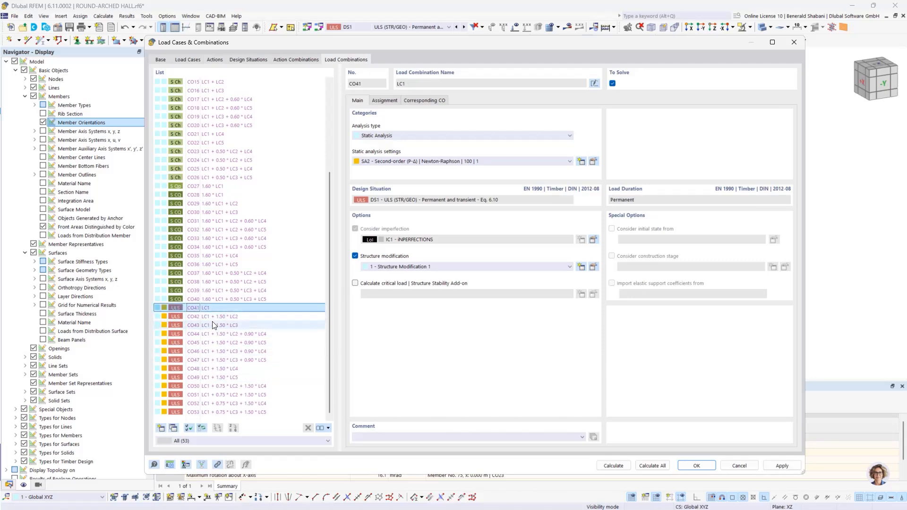
{"action": "left_click", "coordinate": [194, 361], "text": "ctrl"}
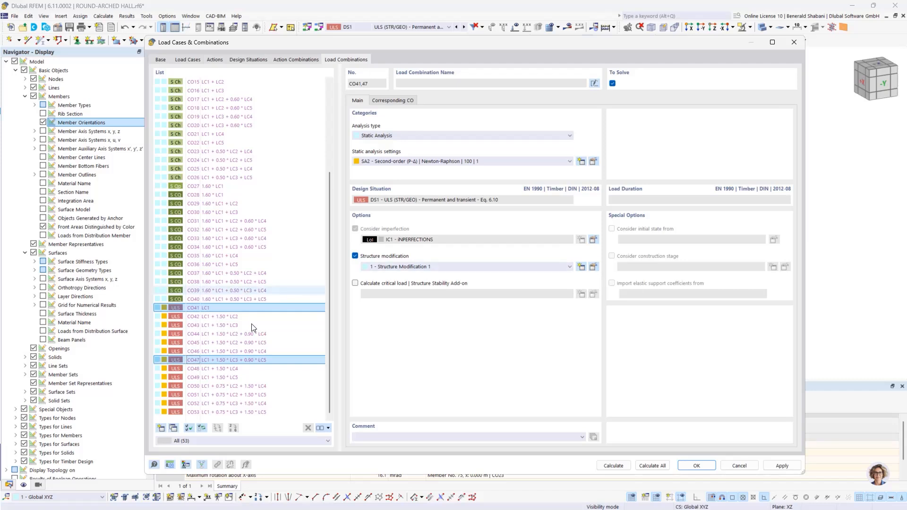
{"action": "left_click_drag", "start_coordinate": [219, 358], "coordinate": [211, 307]}
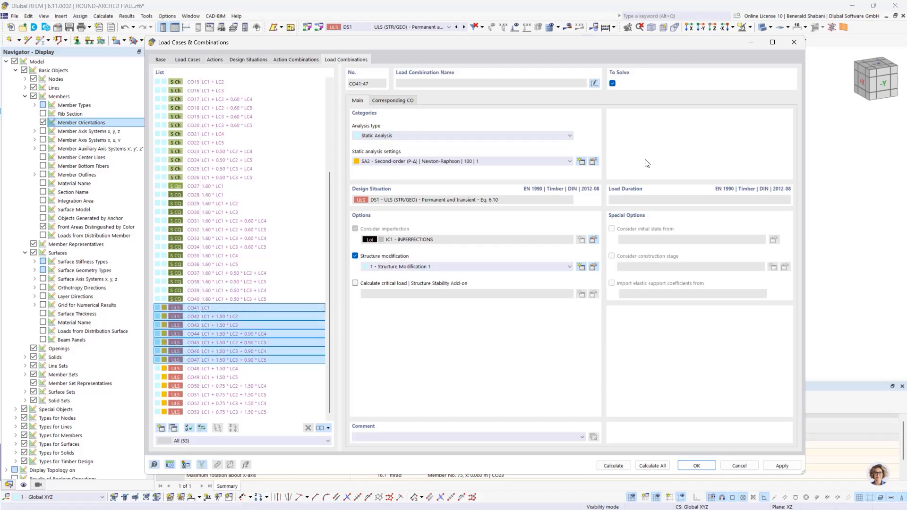
{"action": "left_click", "coordinate": [612, 84]}
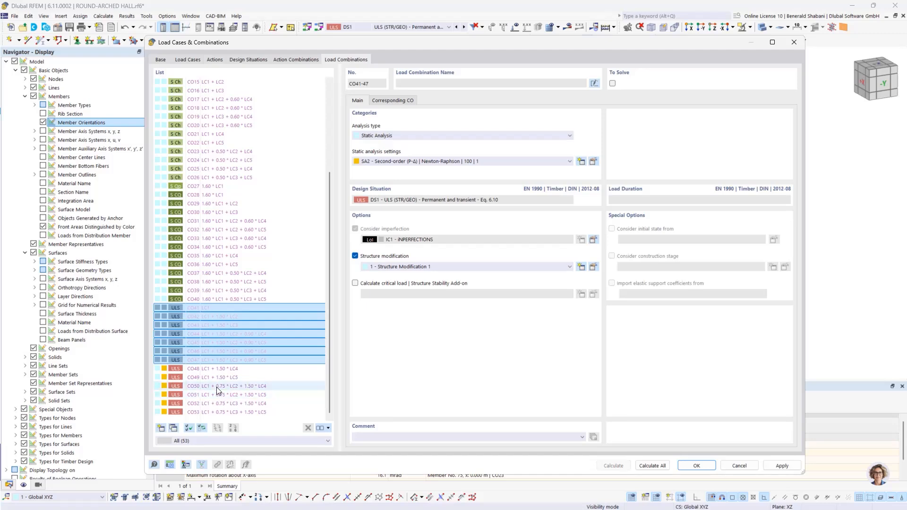
{"action": "left_click_drag", "start_coordinate": [216, 387], "coordinate": [232, 413]}
{"action": "left_click", "coordinate": [612, 84]}
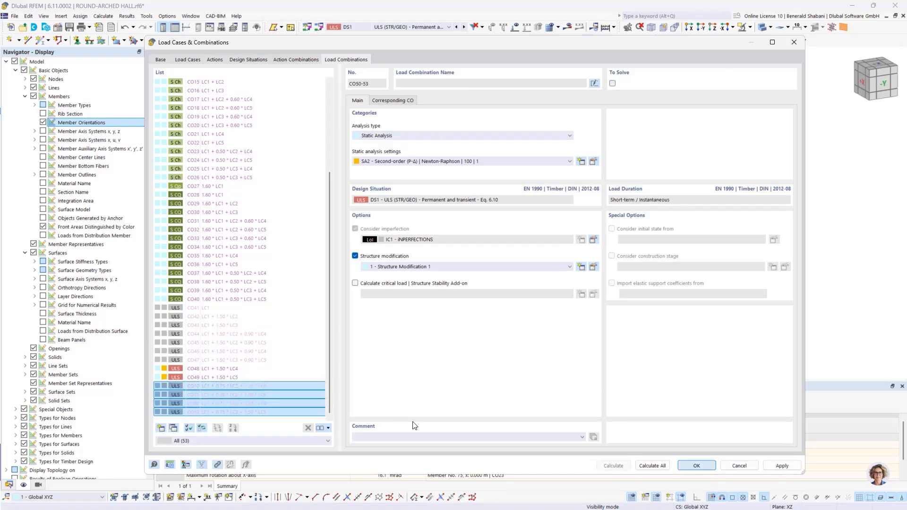
{"action": "key", "text": "Return"}
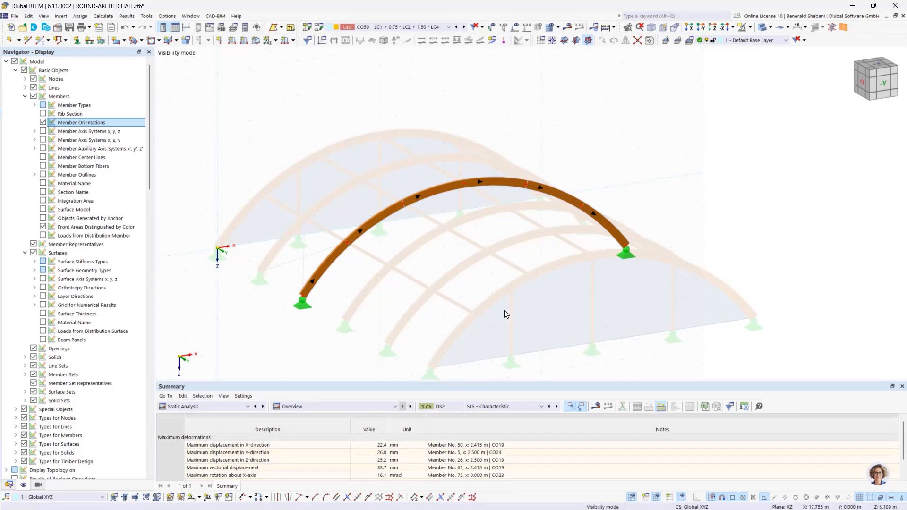
- Open the isolated arch's continuous member set (members 38-43) for editing and enable its timber design properties
{"action": "middle_click_drag", "start_coordinate": [504, 310], "coordinate": [547, 290], "text": "ctrl"}
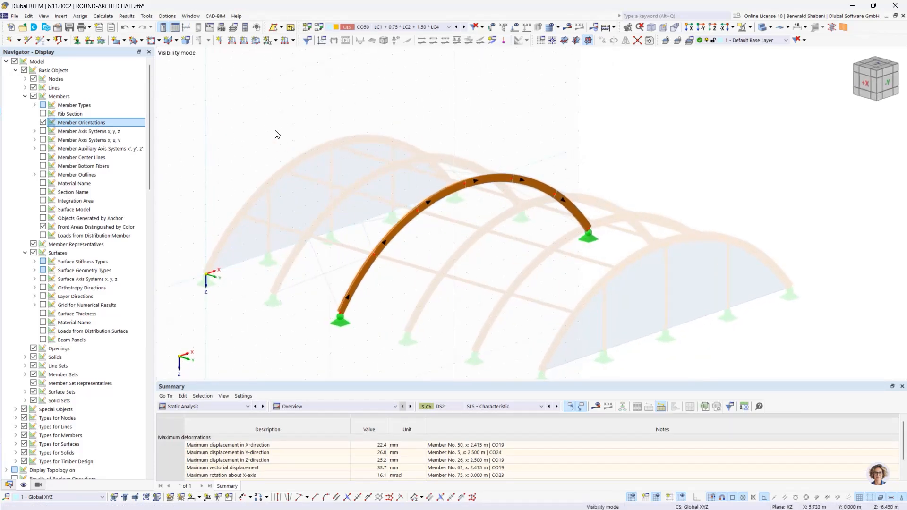
{"action": "left_click_drag", "start_coordinate": [286, 123], "coordinate": [552, 322]}
{"action": "left_click_drag", "start_coordinate": [627, 366], "coordinate": [628, 359]}
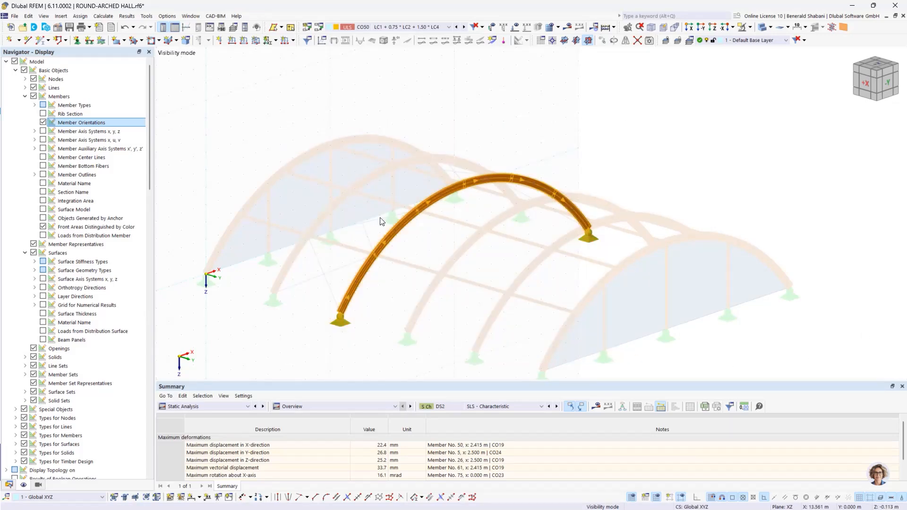
{"action": "right_click", "coordinate": [409, 222]}
{"action": "mouse_move", "coordinate": [506, 46]}
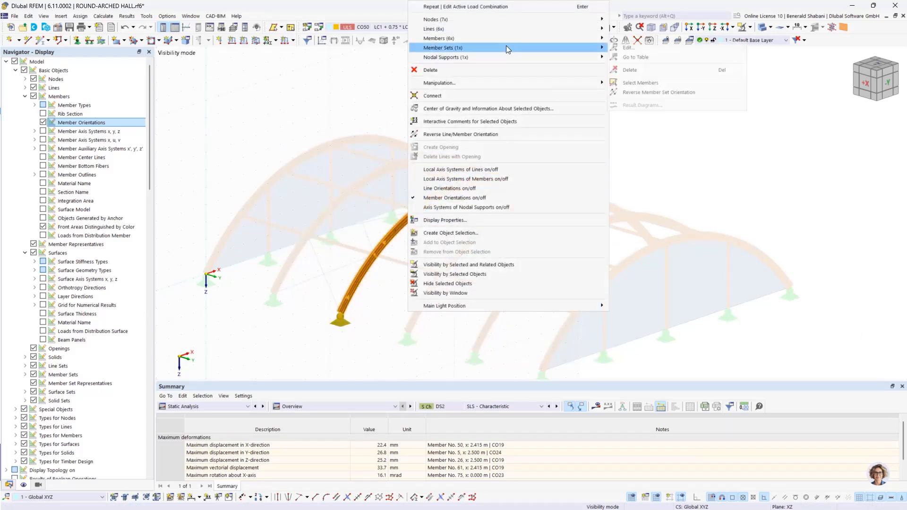
{"action": "left_click", "coordinate": [658, 48]}
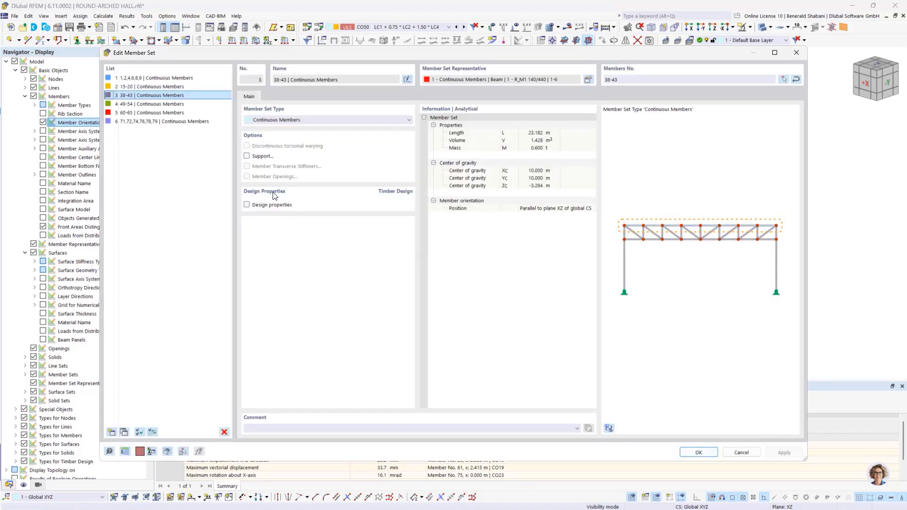
{"action": "left_click", "coordinate": [247, 205]}
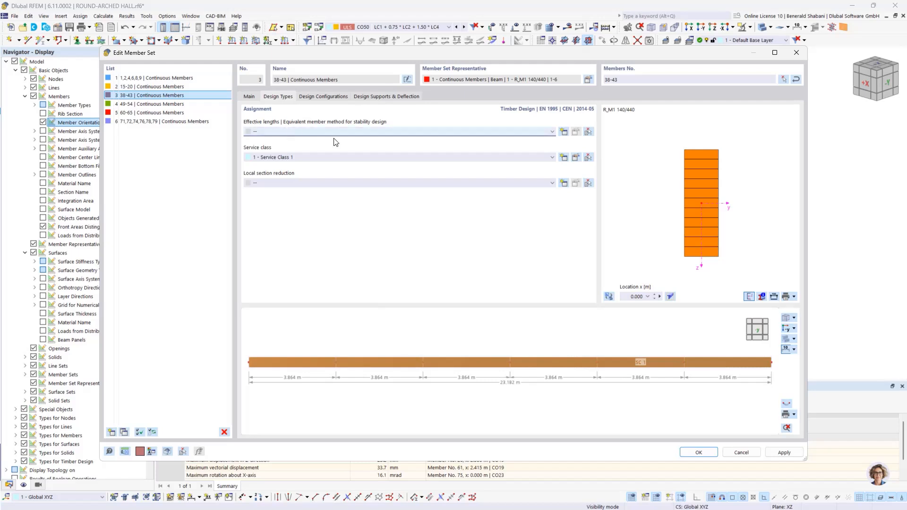
- Create new effective lengths for the member set, excluding flexural buckling about the minor axis and lateral-torsional buckling
{"action": "left_click", "coordinate": [535, 133]}
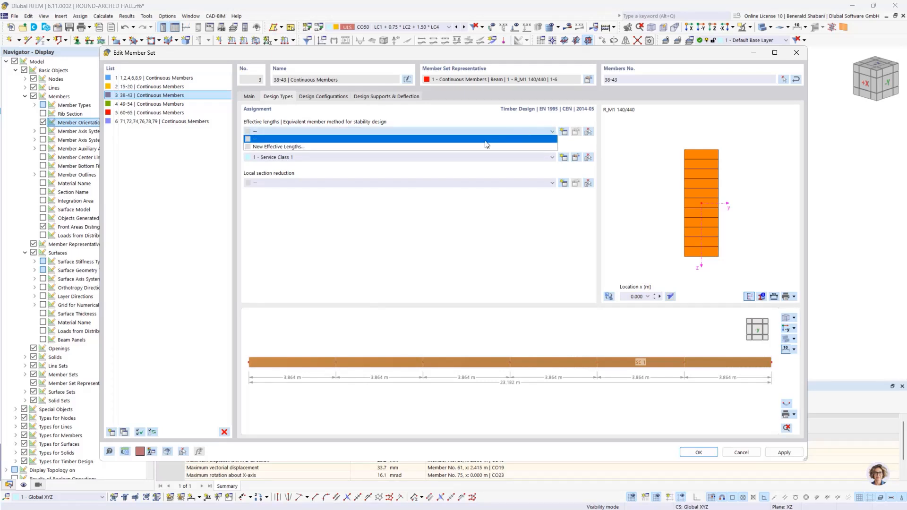
{"action": "left_click", "coordinate": [482, 146]}
{"action": "left_click", "coordinate": [492, 300]}
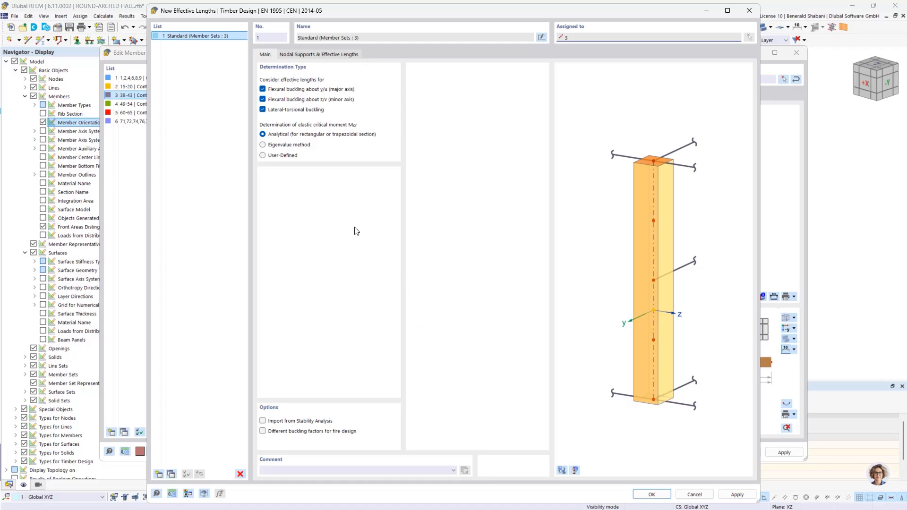
{"action": "left_click", "coordinate": [264, 99]}
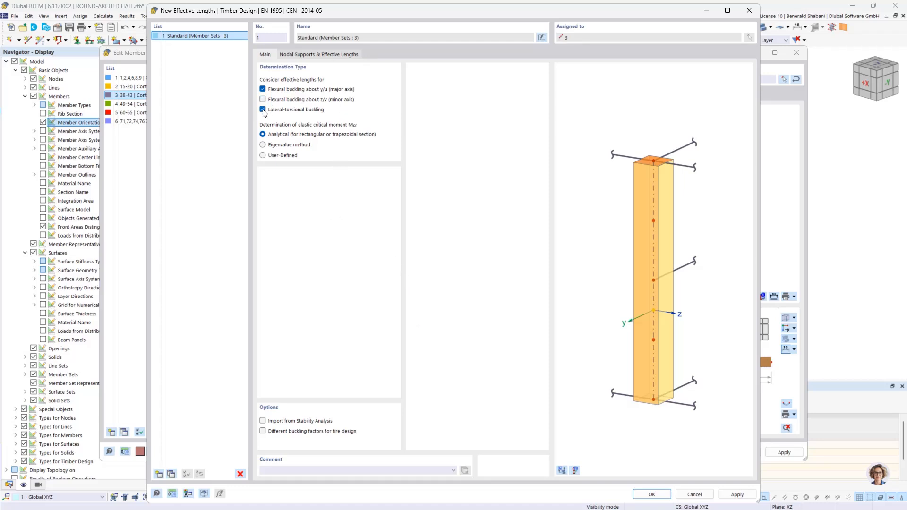
{"action": "left_click", "coordinate": [264, 109]}
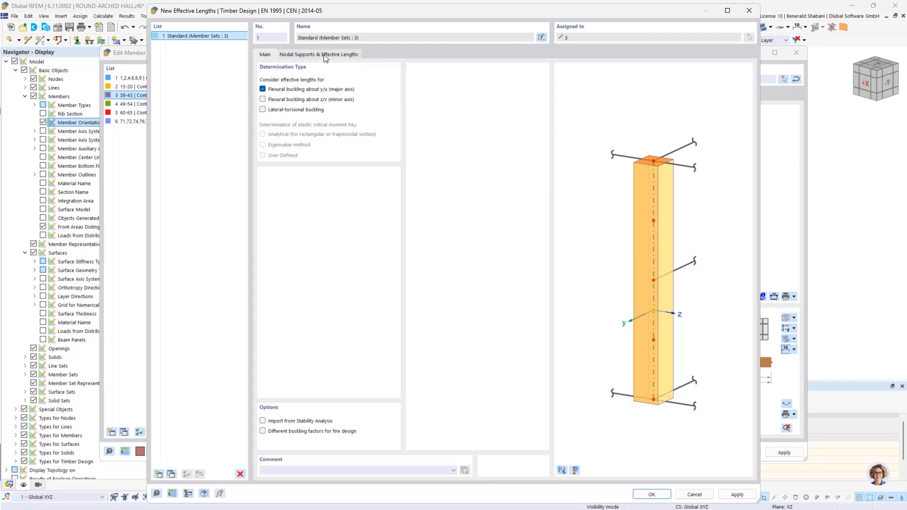
- Set the effective length factor ky/u to 1.25 and accept the effective lengths and member set changes
{"action": "left_click", "coordinate": [307, 54]}
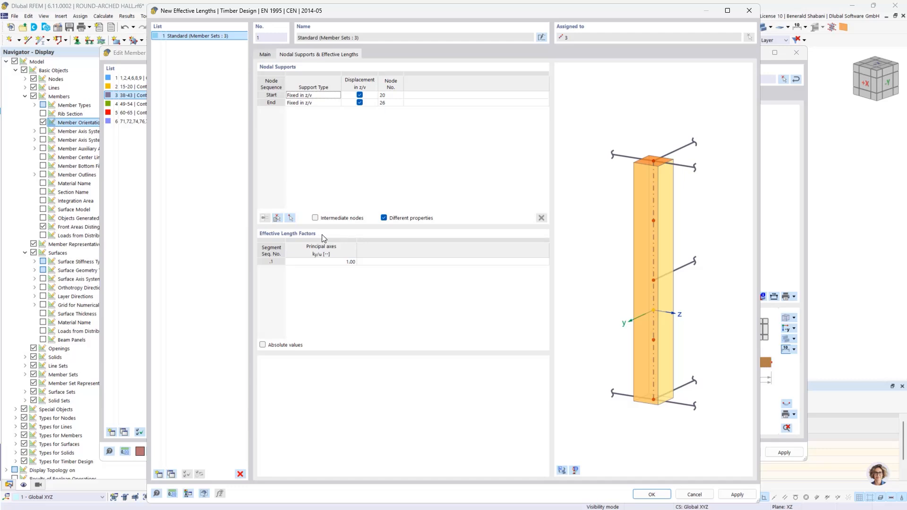
{"action": "left_click", "coordinate": [350, 263]}
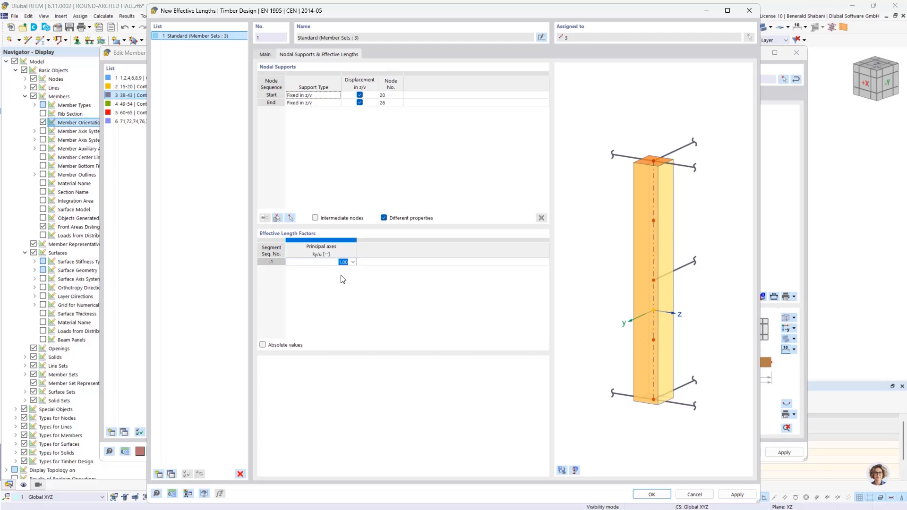
{"action": "type", "text": "1"}
{"action": "key", "text": "Return"}
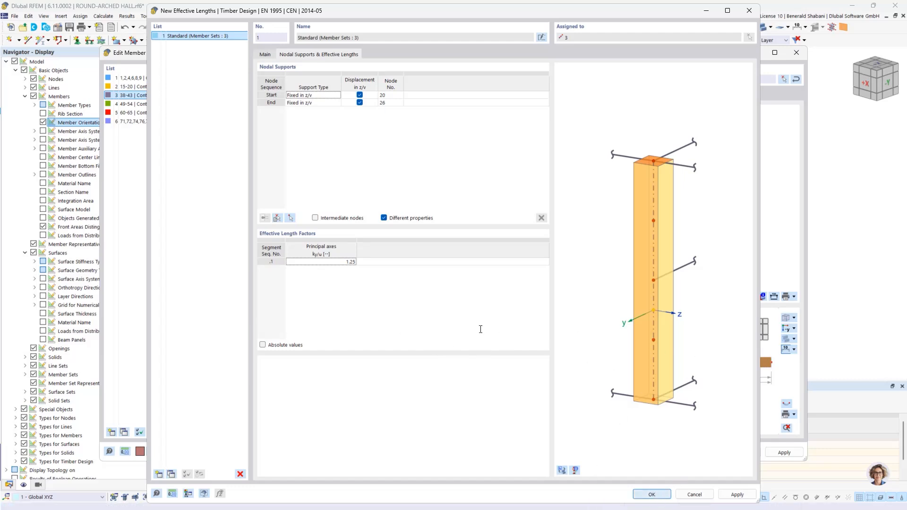
{"action": "key", "text": "Return"}
{"action": "left_click", "coordinate": [696, 452]}
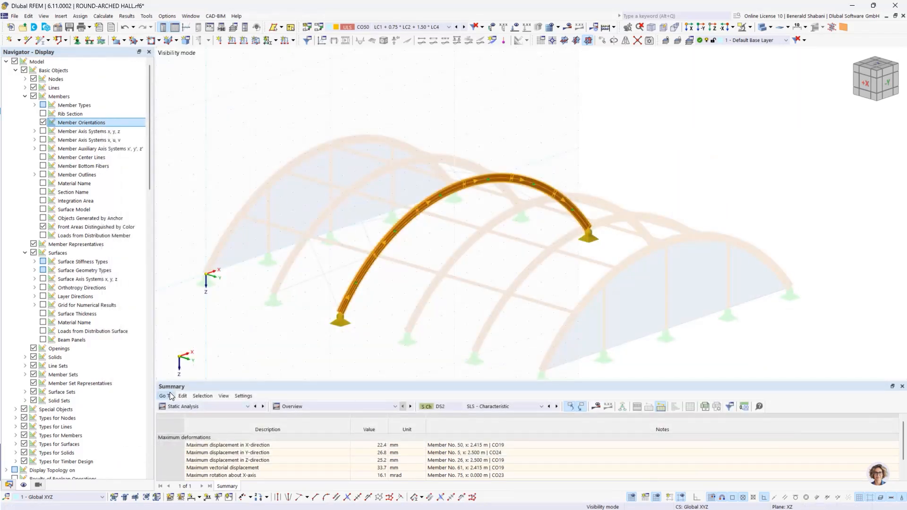
- Show the Timber Design input data and exclude design situations DS2, DS3 and DS4 from the design
{"action": "left_click", "coordinate": [221, 406]}
{"action": "left_click", "coordinate": [229, 467]}
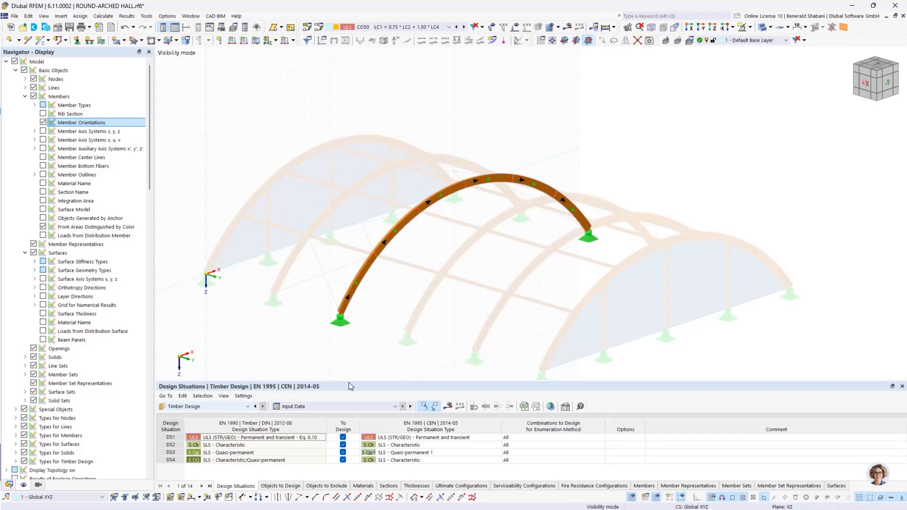
{"action": "left_click_drag", "start_coordinate": [348, 381], "coordinate": [348, 342]}
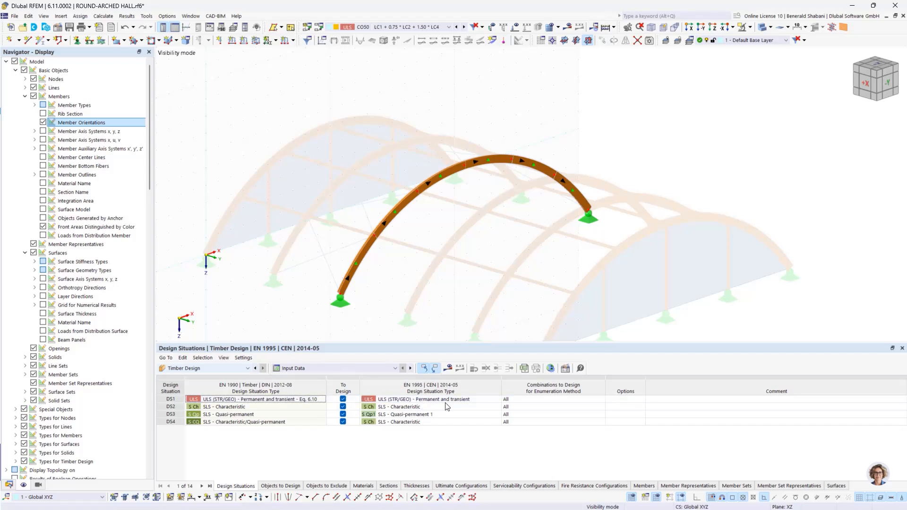
{"action": "left_click", "coordinate": [343, 407]}
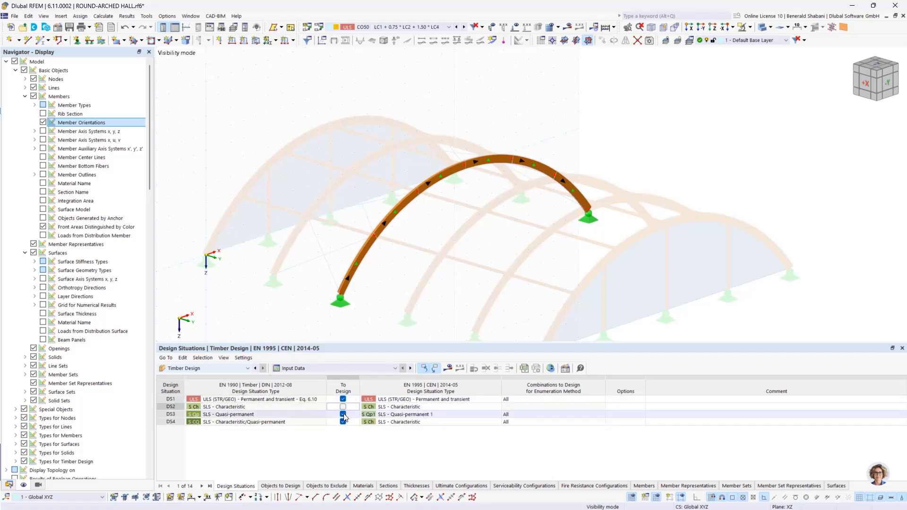
{"action": "left_click", "coordinate": [343, 415]}
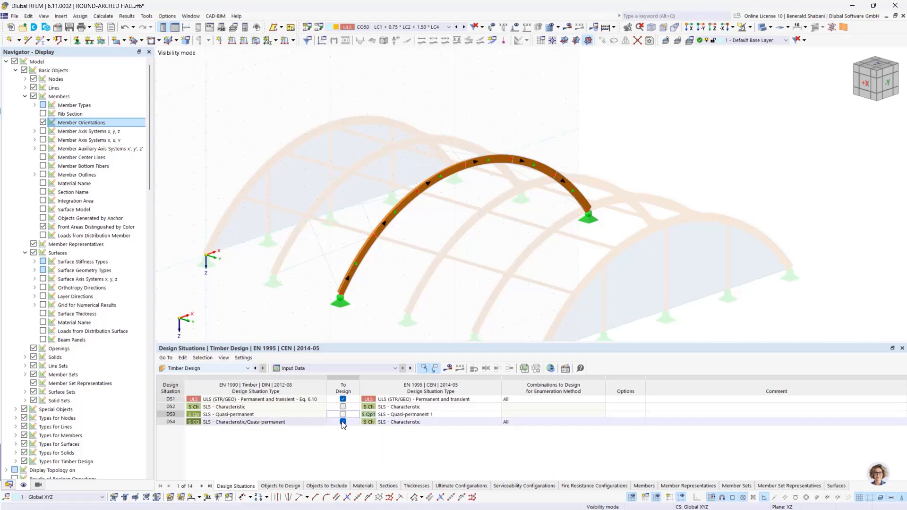
{"action": "left_click", "coordinate": [343, 421]}
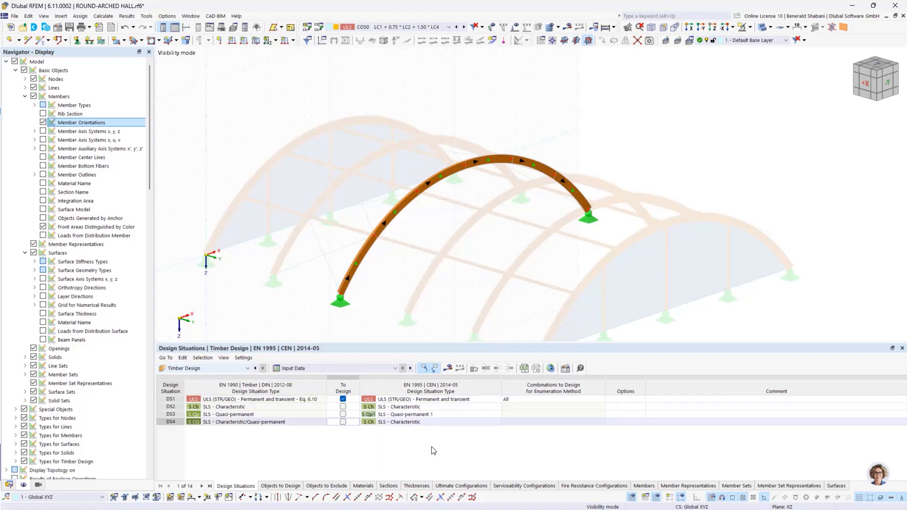
- Turn off Design All for members, member sets, member representatives, member set representatives and surfaces in the timber design objects
{"action": "middle_click_drag", "start_coordinate": [618, 273], "coordinate": [639, 241]}
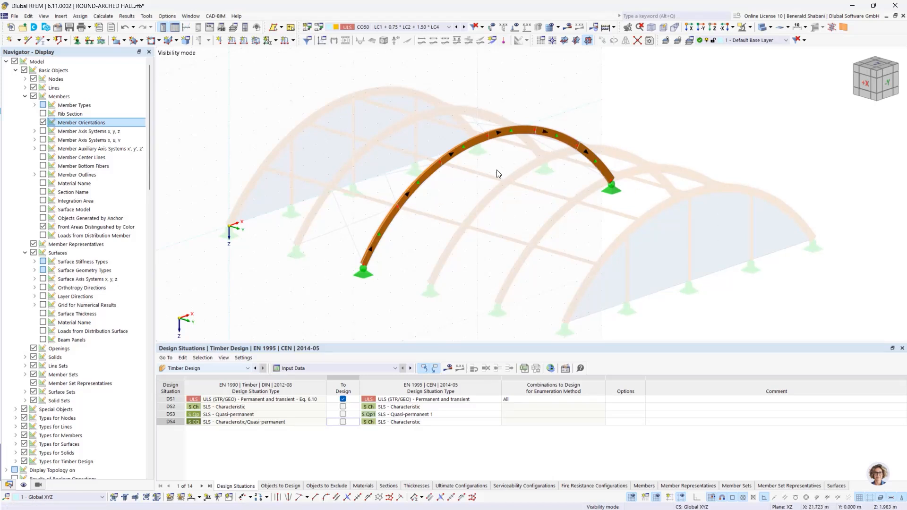
{"action": "left_click", "coordinate": [281, 486]}
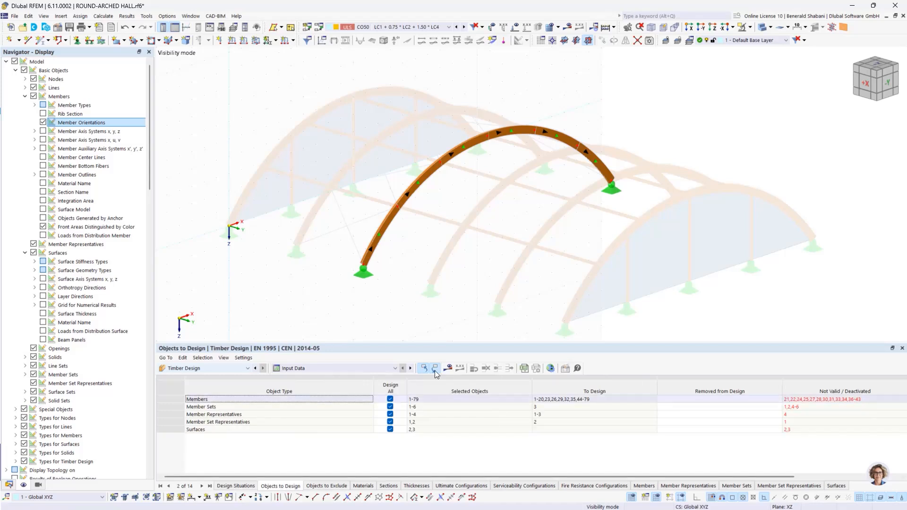
{"action": "left_click", "coordinate": [390, 399]}
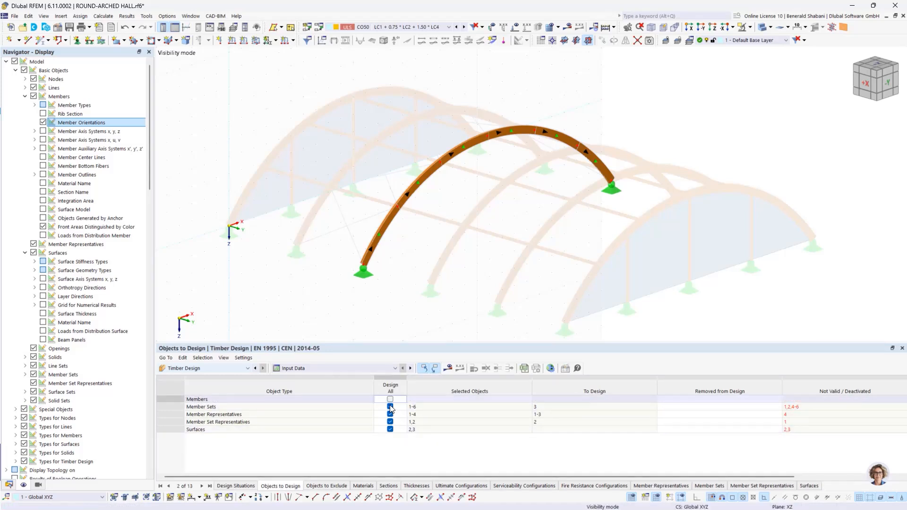
{"action": "left_click", "coordinate": [390, 408]}
{"action": "left_click", "coordinate": [391, 415]}
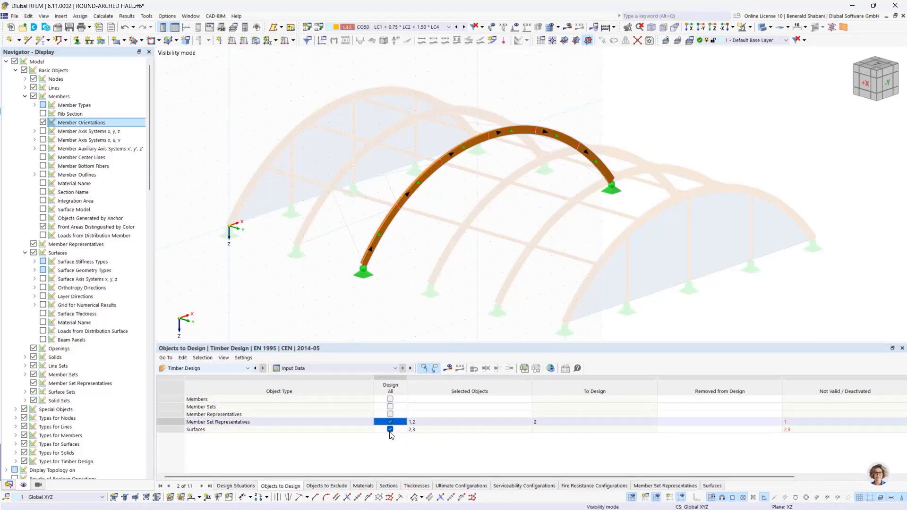
{"action": "left_click", "coordinate": [391, 422]}
{"action": "left_click", "coordinate": [390, 429]}
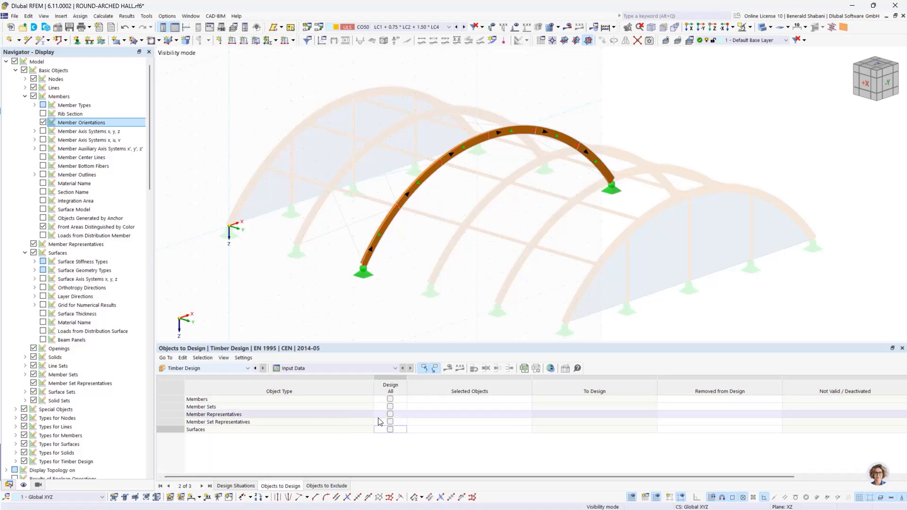
- Assign the isolated arch's member set 3 as the only member set to design
{"action": "left_click", "coordinate": [449, 409]}
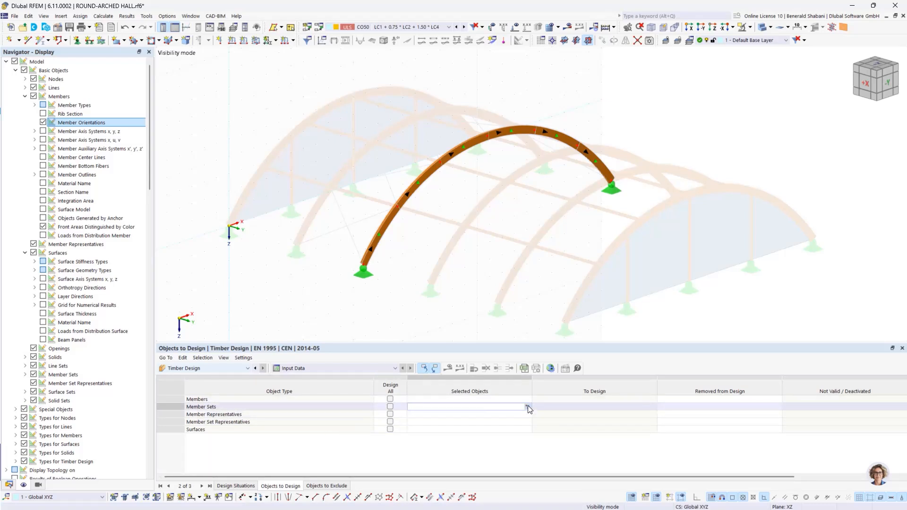
{"action": "left_click", "coordinate": [528, 406]}
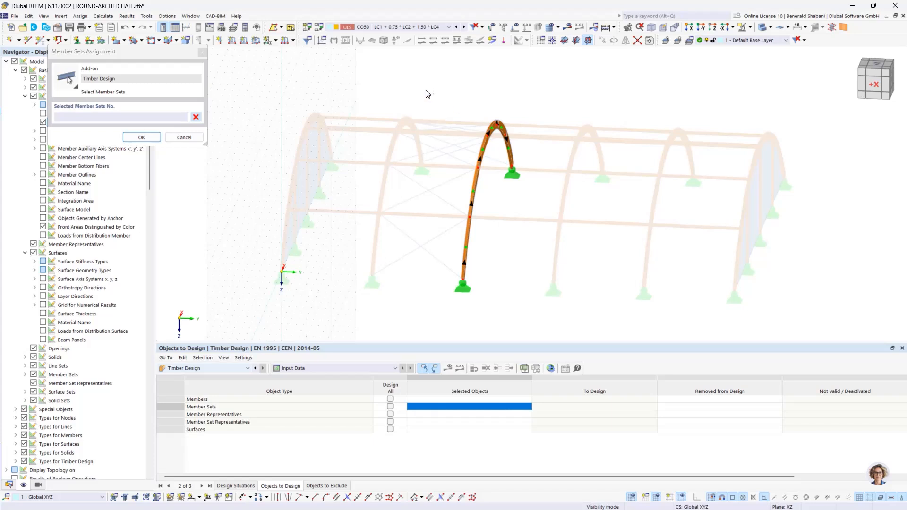
{"action": "left_click_drag", "start_coordinate": [427, 87], "coordinate": [550, 318]}
{"action": "left_click", "coordinate": [141, 137]}
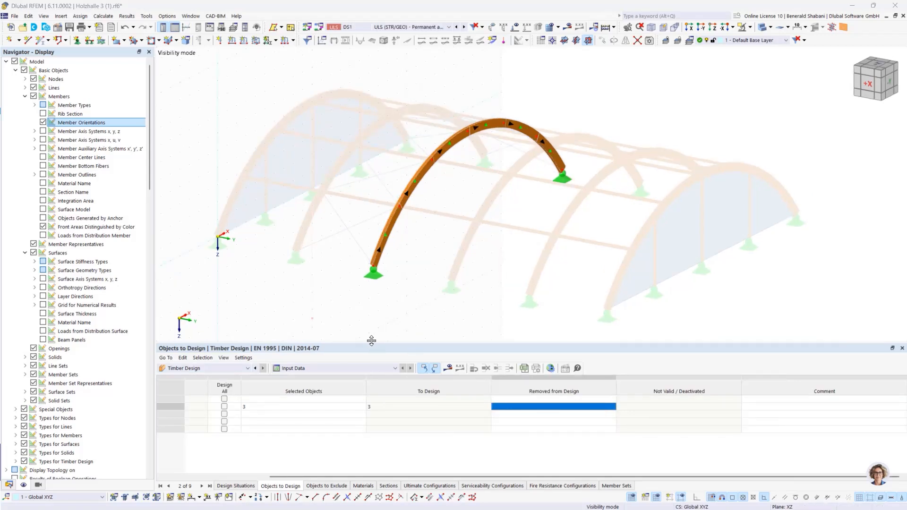
- Calculate the timber design of member set 3 and enlarge the design ratio table
{"action": "left_click", "coordinate": [450, 368]}
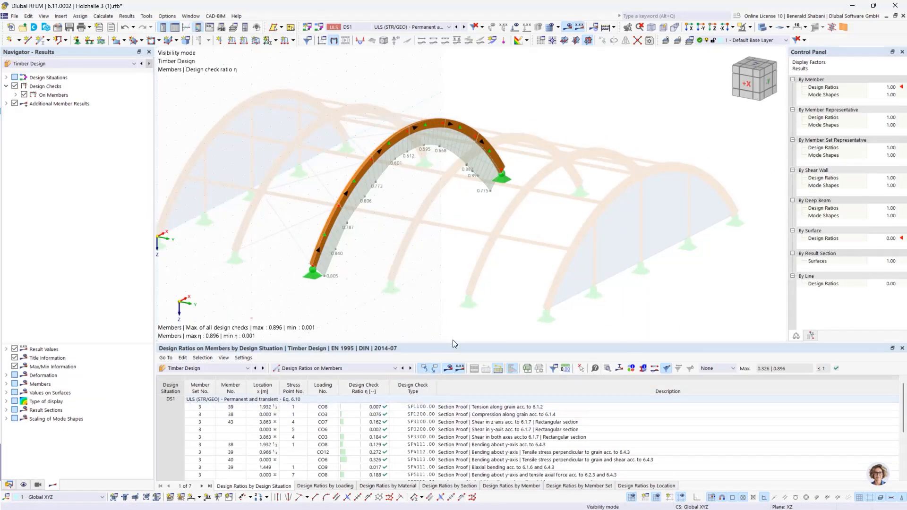
{"action": "left_click_drag", "start_coordinate": [454, 343], "coordinate": [466, 270]}
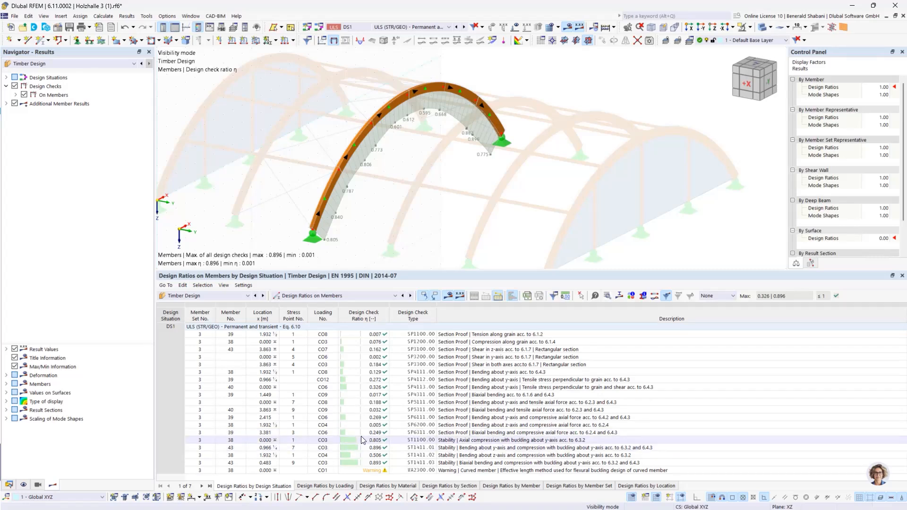
- Examine the details of the ST1100 axial compression buckling check about the y-axis, including the equivalent member length
{"action": "left_click", "coordinate": [376, 440]}
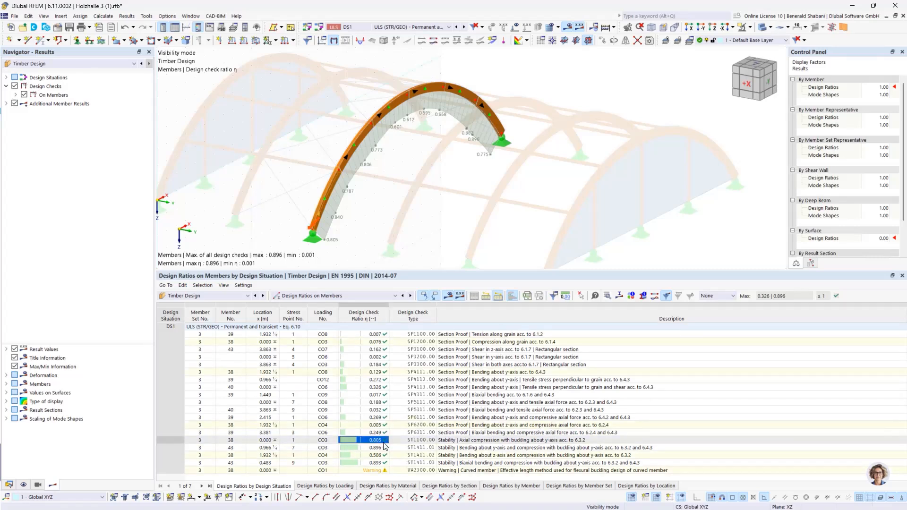
{"action": "double_click", "coordinate": [376, 441]}
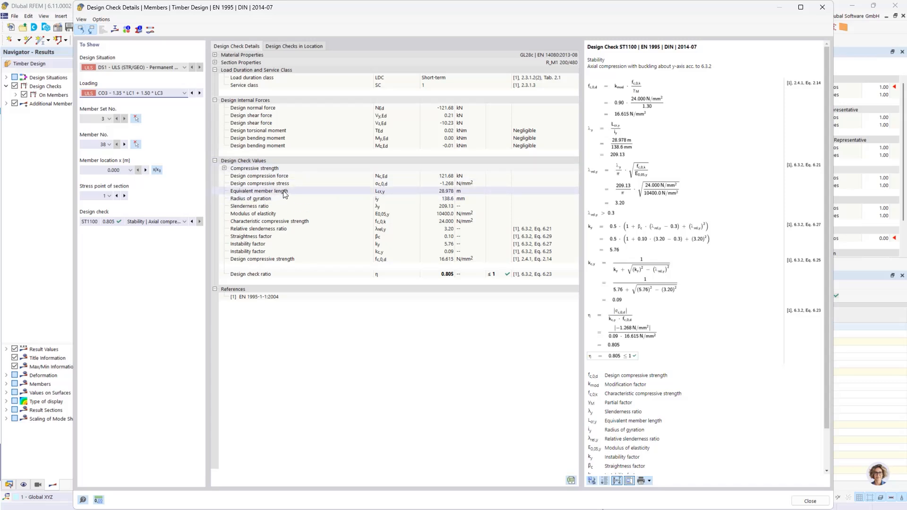
{"action": "left_click", "coordinate": [443, 192]}
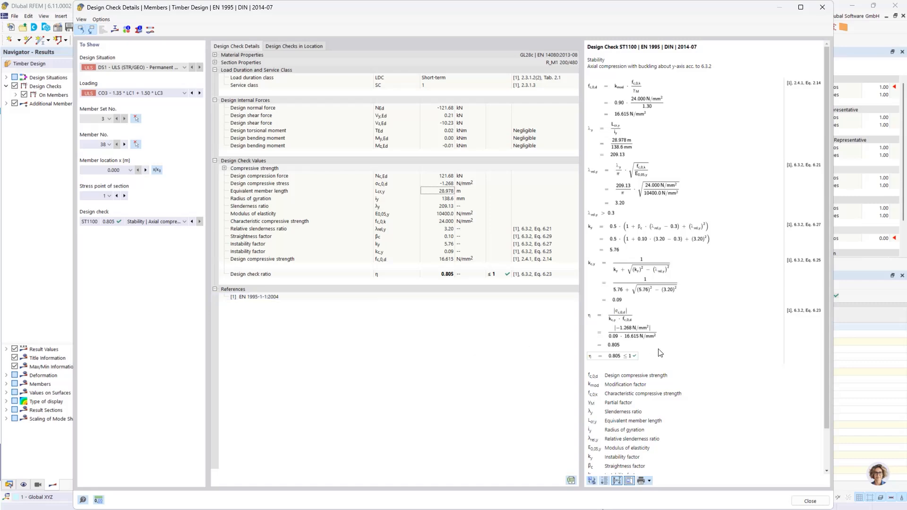
{"action": "left_click", "coordinate": [810, 501]}
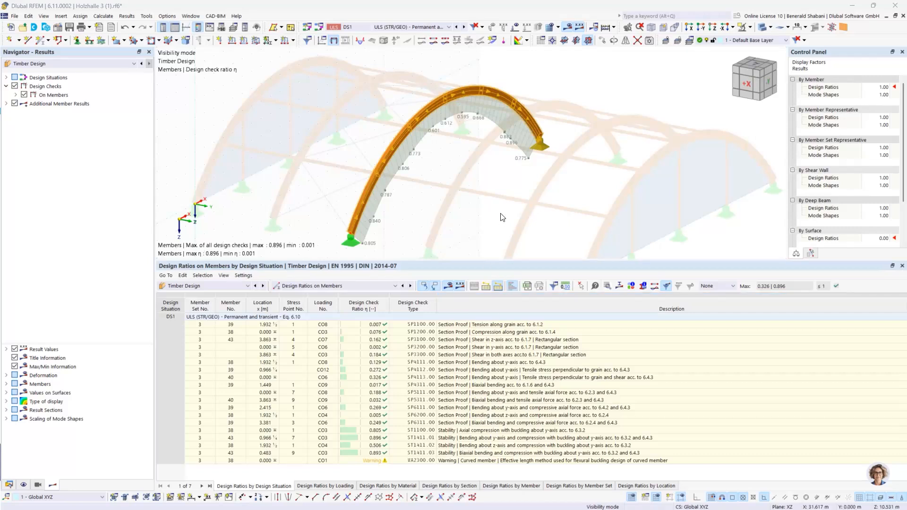
- Select the isolated arch and open the timber design effective lengths of its member set for editing
{"action": "left_click", "coordinate": [495, 169]}
{"action": "left_click_drag", "start_coordinate": [330, 63], "coordinate": [627, 246]}
{"action": "right_click", "coordinate": [435, 107]}
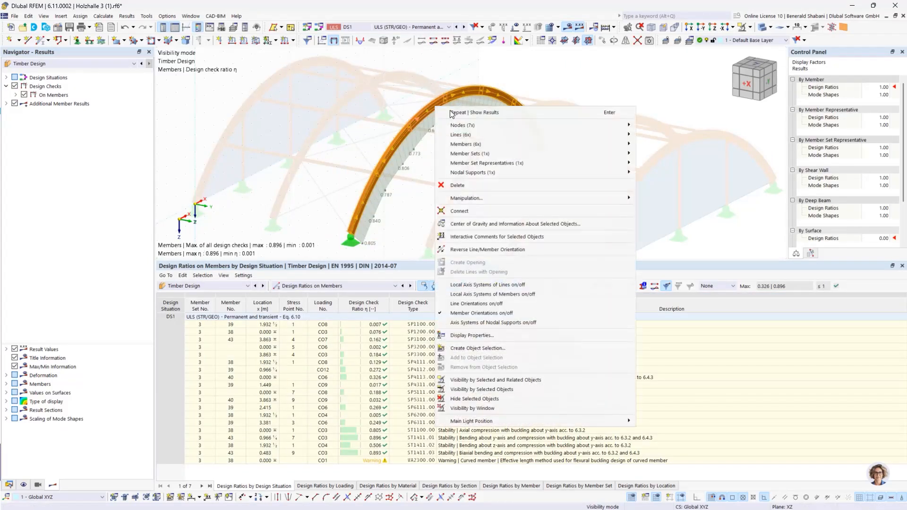
{"action": "mouse_move", "coordinate": [504, 157]}
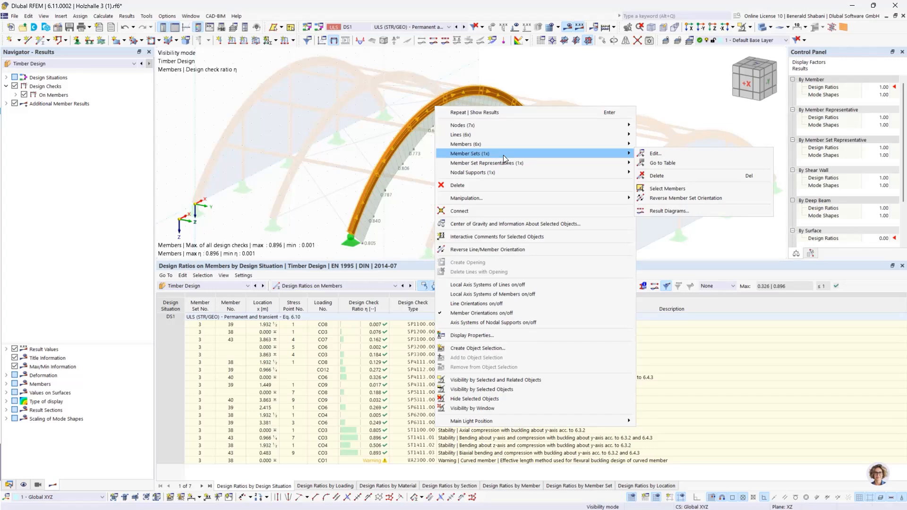
{"action": "left_click", "coordinate": [670, 154]}
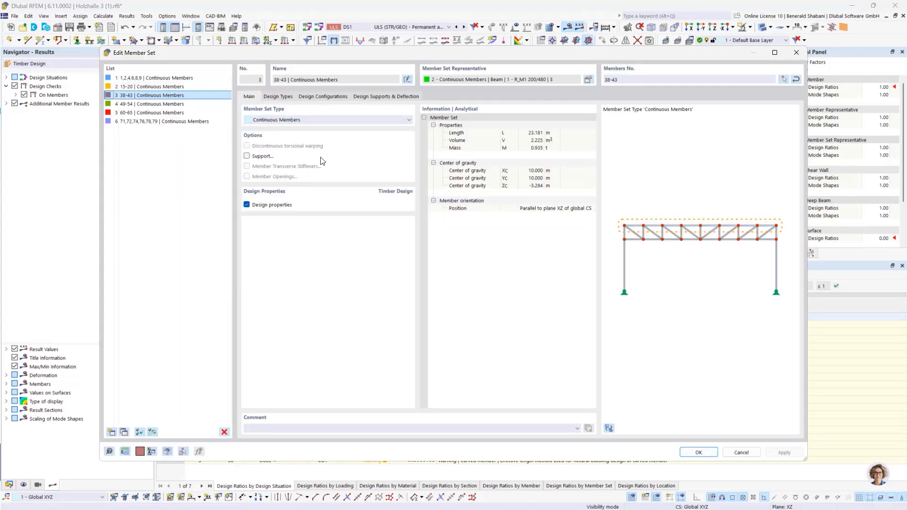
{"action": "left_click", "coordinate": [284, 97]}
{"action": "left_click", "coordinate": [576, 132]}
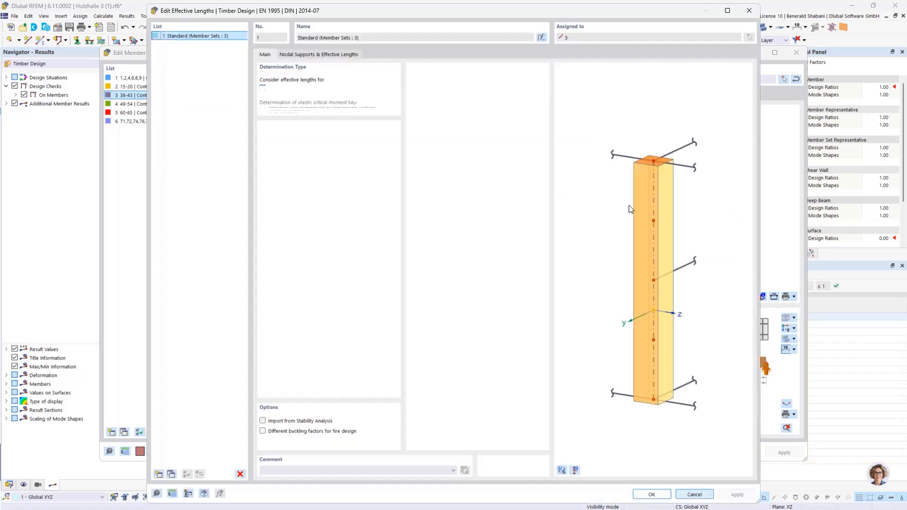
- Set the effective length factor ky/u to 1.00, accept the effective lengths and member set changes, and allow the existing results to be deleted
{"action": "left_click", "coordinate": [330, 54]}
{"action": "left_click", "coordinate": [344, 262]}
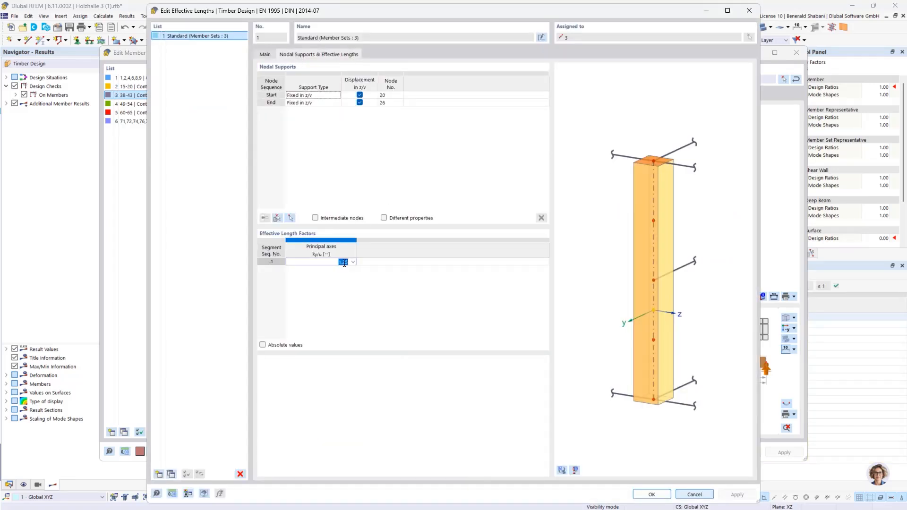
{"action": "type", "text": "1.0"}
{"action": "left_click", "coordinate": [480, 332]}
{"action": "left_click", "coordinate": [652, 495]}
{"action": "left_click", "coordinate": [494, 308]}
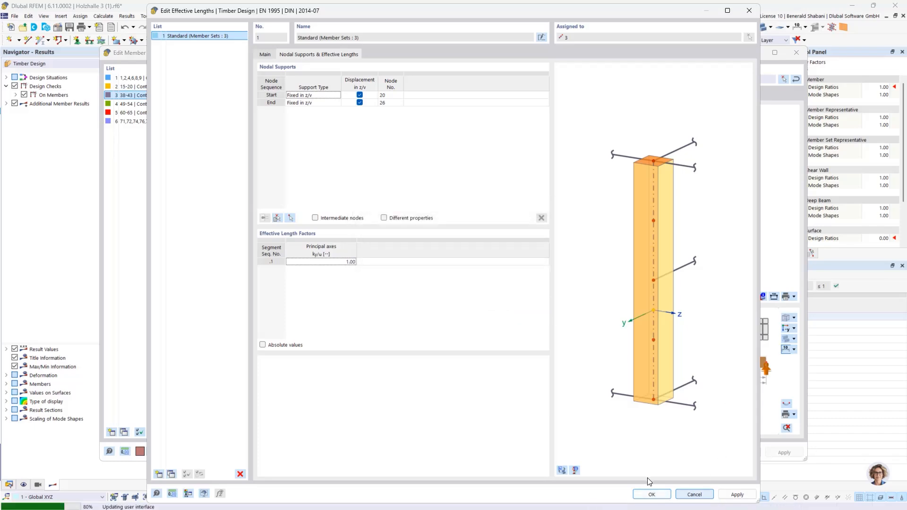
{"action": "left_click", "coordinate": [699, 450]}
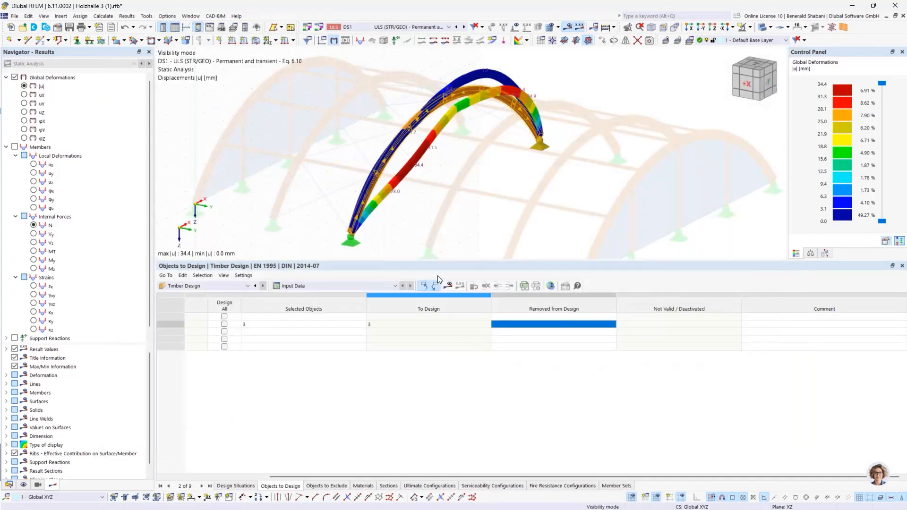
- Recalculate the timber design and review the arch's design check ratios in the model and the enlarged table
{"action": "left_click", "coordinate": [449, 286]}
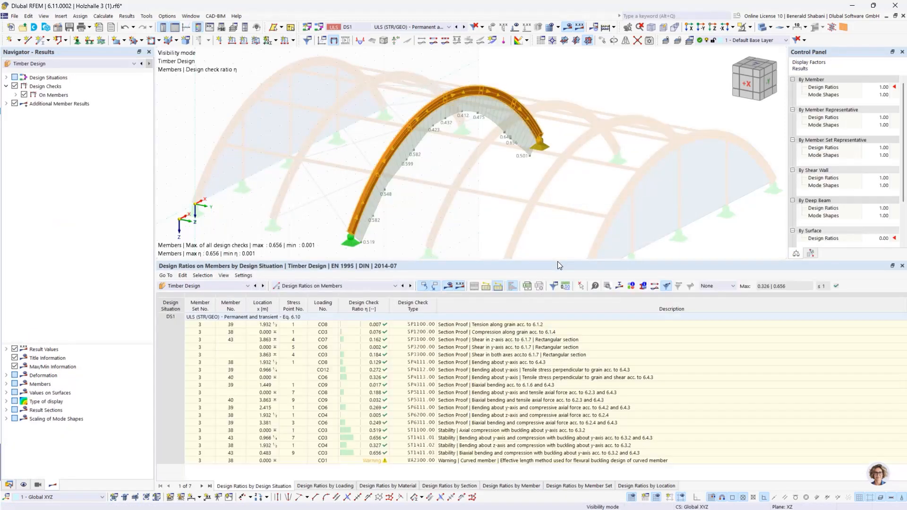
{"action": "left_click_drag", "start_coordinate": [555, 261], "coordinate": [555, 240]}
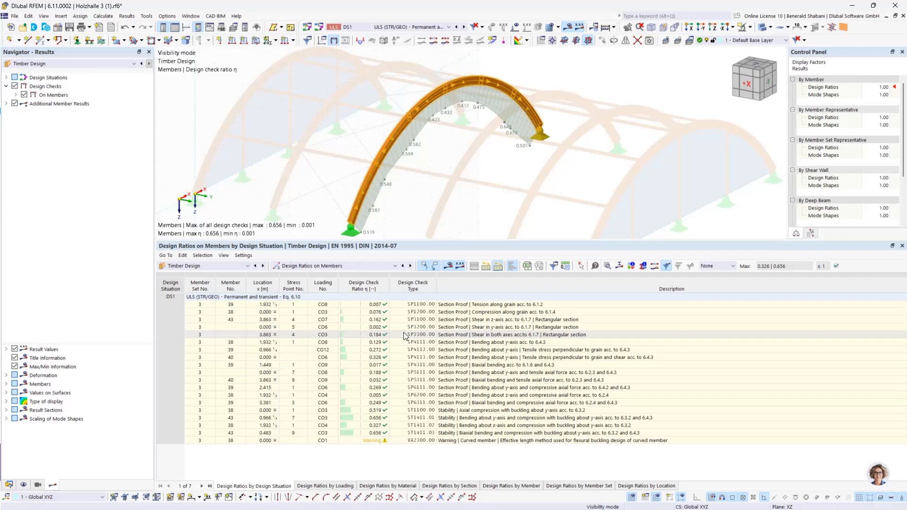
{"action": "scroll", "coordinate": [469, 194], "scroll_direction": "down", "scroll_amount": 2}
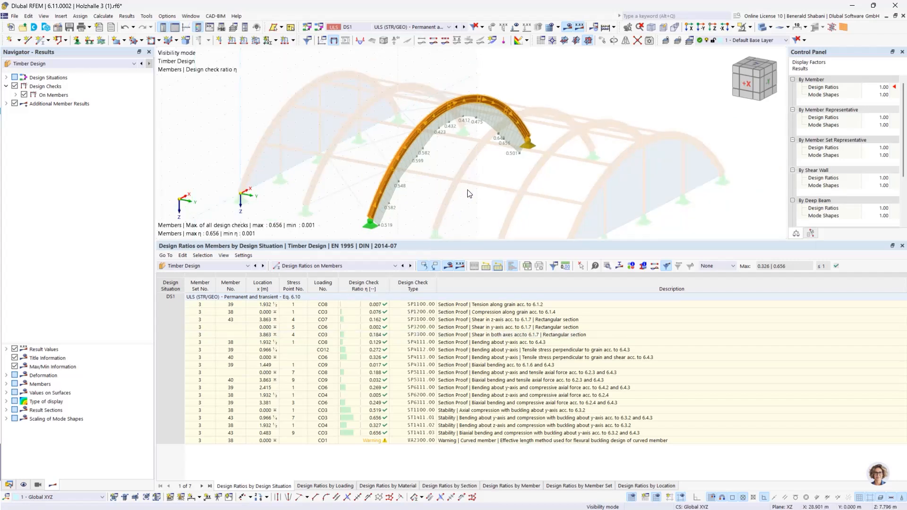
{"action": "middle_click_drag", "start_coordinate": [468, 189], "coordinate": [463, 184]}
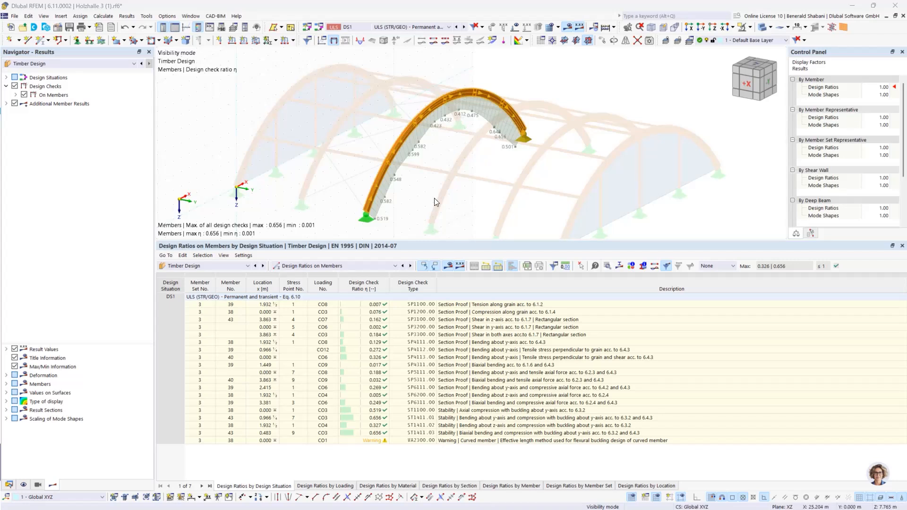
{"action": "left_click", "coordinate": [540, 176]}
{"action": "scroll", "coordinate": [540, 176], "scroll_direction": "down", "scroll_amount": 1}
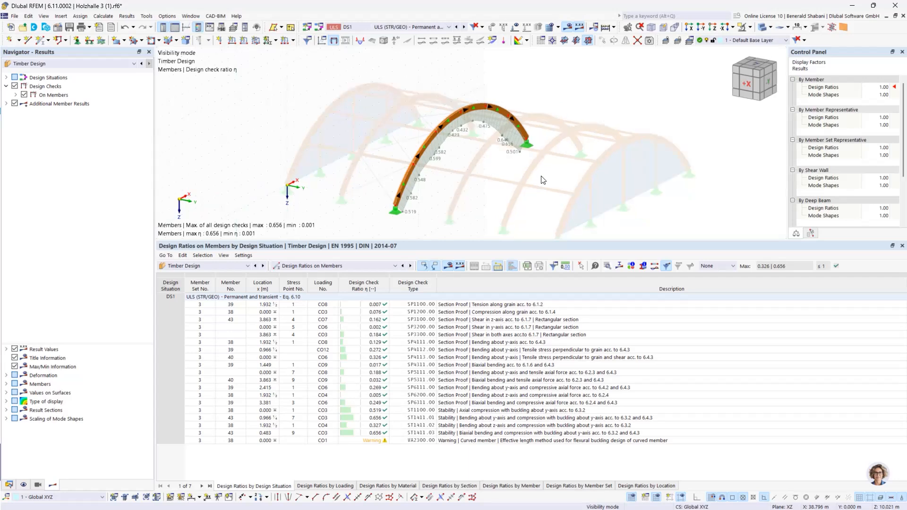
- Select the whole arch again and reopen the effective lengths assigned to its member set 3
{"action": "left_click_drag", "start_coordinate": [360, 87], "coordinate": [553, 190]}
{"action": "scroll", "coordinate": [409, 116], "scroll_direction": "up", "scroll_amount": 3}
{"action": "right_click", "coordinate": [433, 135]}
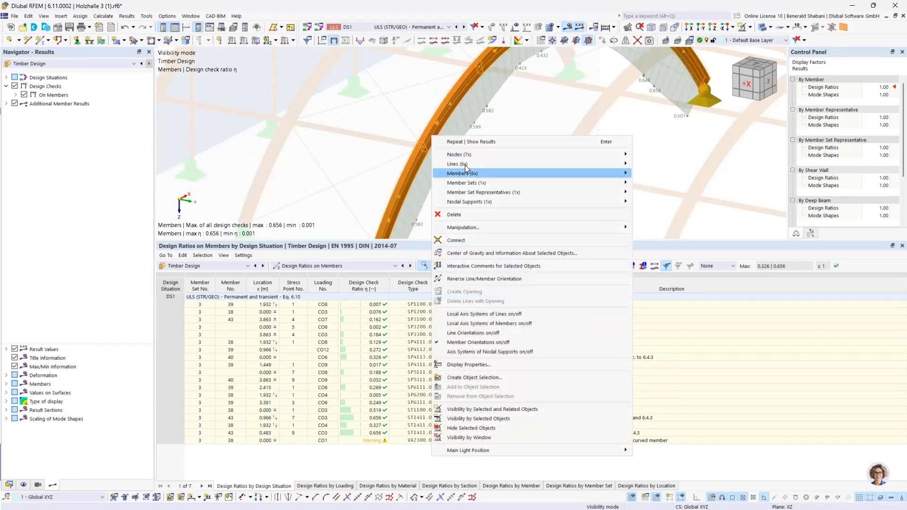
{"action": "mouse_move", "coordinate": [489, 183]}
{"action": "left_click", "coordinate": [665, 183]}
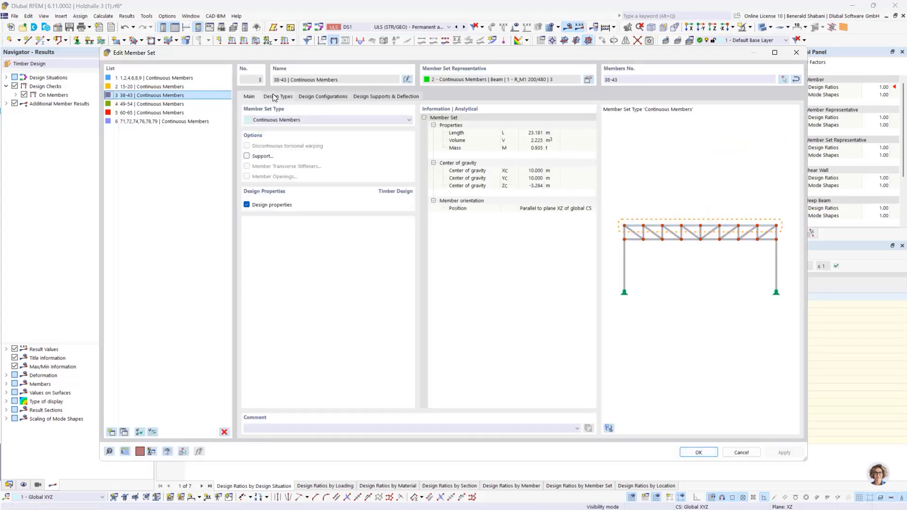
{"action": "left_click", "coordinate": [278, 96]}
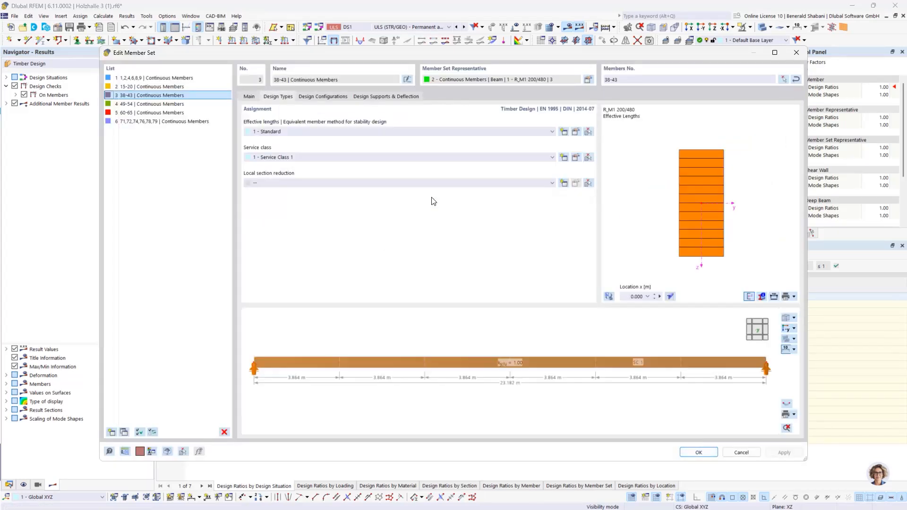
{"action": "left_click", "coordinate": [582, 132]}
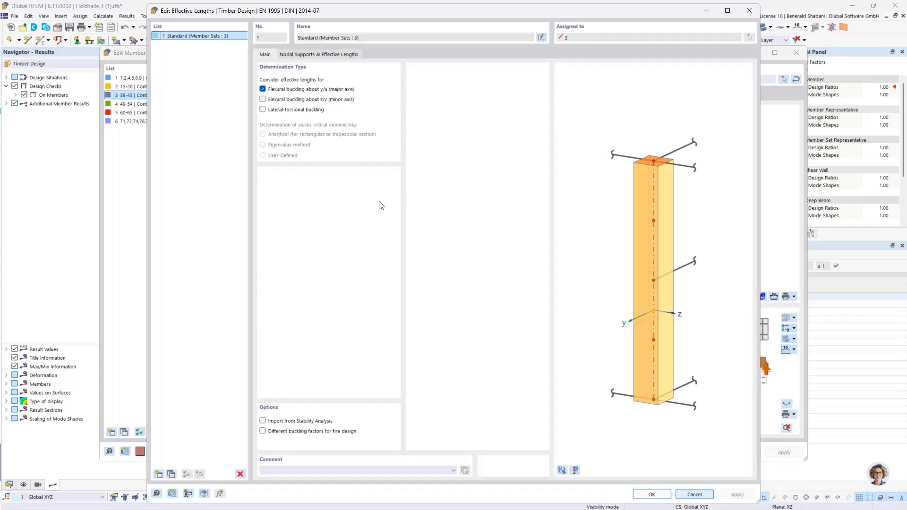
- Replace flexural buckling about y/u with lateral-torsional buckling by the eigenvalue method, and accept the effective lengths and member set changes
{"action": "left_click", "coordinate": [262, 89]}
{"action": "left_click", "coordinate": [264, 110]}
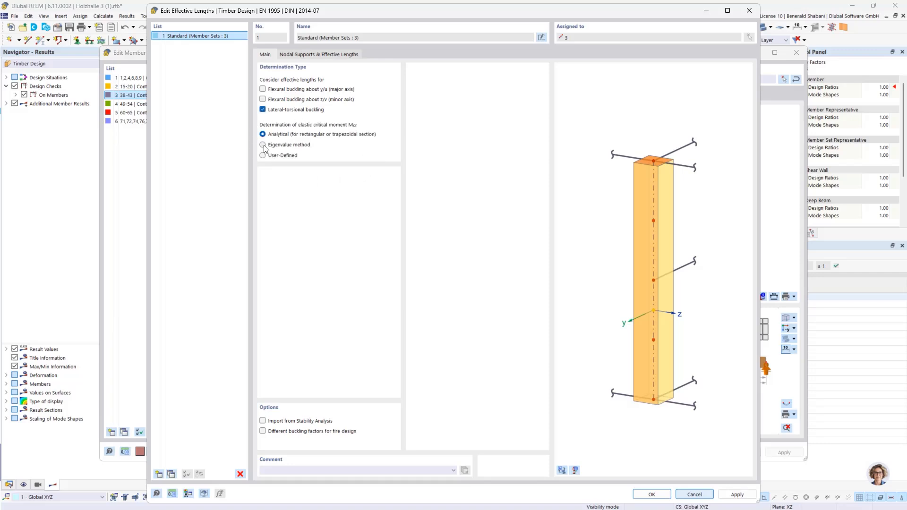
{"action": "left_click", "coordinate": [340, 55]}
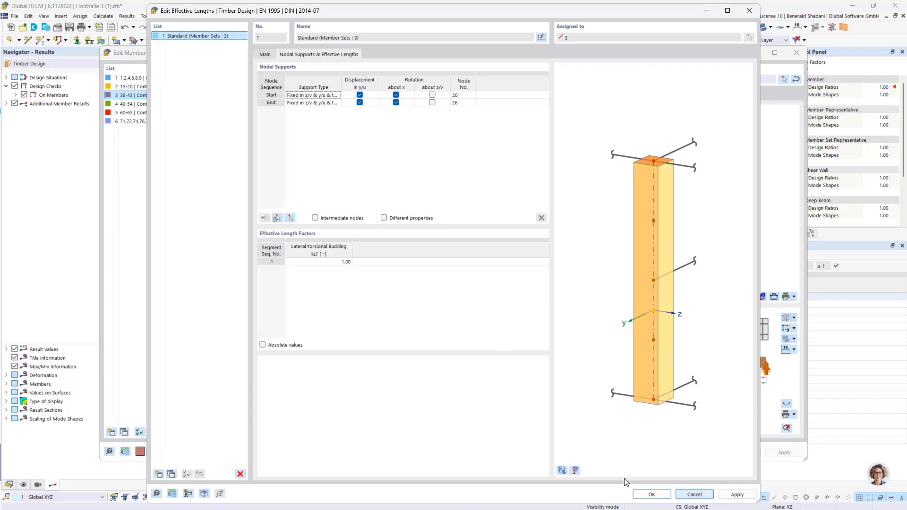
{"action": "left_click", "coordinate": [652, 495]}
{"action": "left_click", "coordinate": [493, 308]}
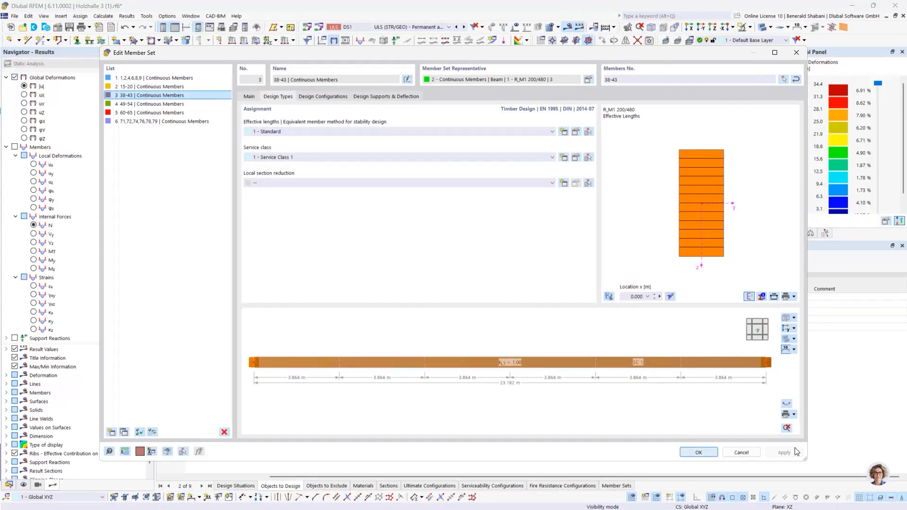
{"action": "left_click", "coordinate": [699, 452]}
- Recalculate the timber design with lateral-torsional buckling and bring the arch's design ratios into view
{"action": "left_click", "coordinate": [462, 267]}
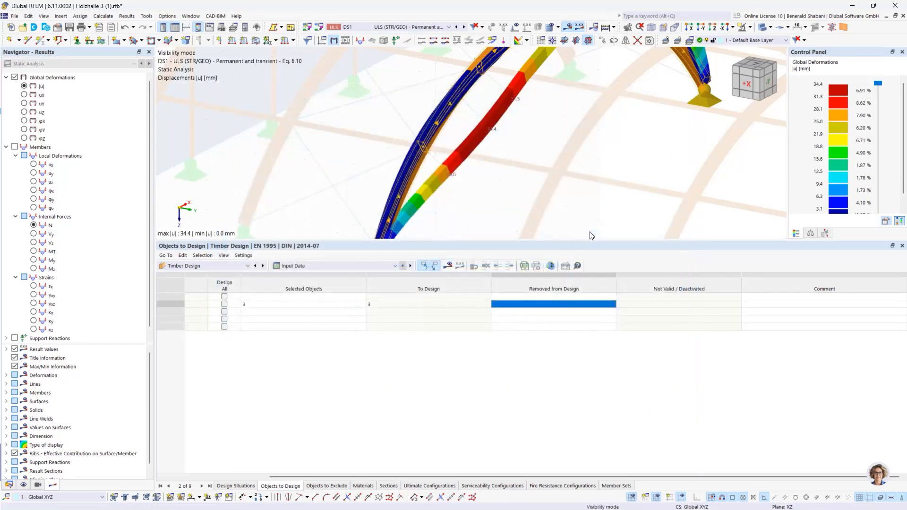
{"action": "scroll", "coordinate": [571, 168], "scroll_direction": "down", "scroll_amount": 5}
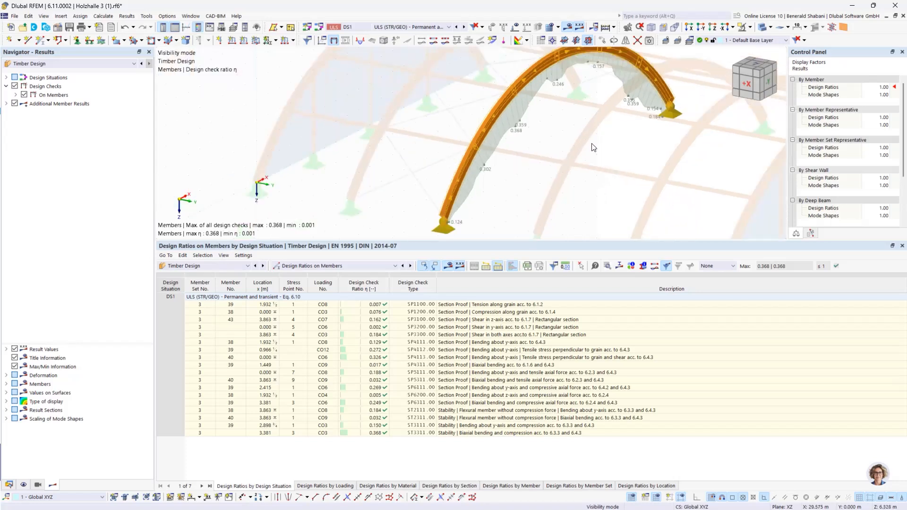
{"action": "middle_click_drag", "start_coordinate": [464, 168], "coordinate": [460, 171]}
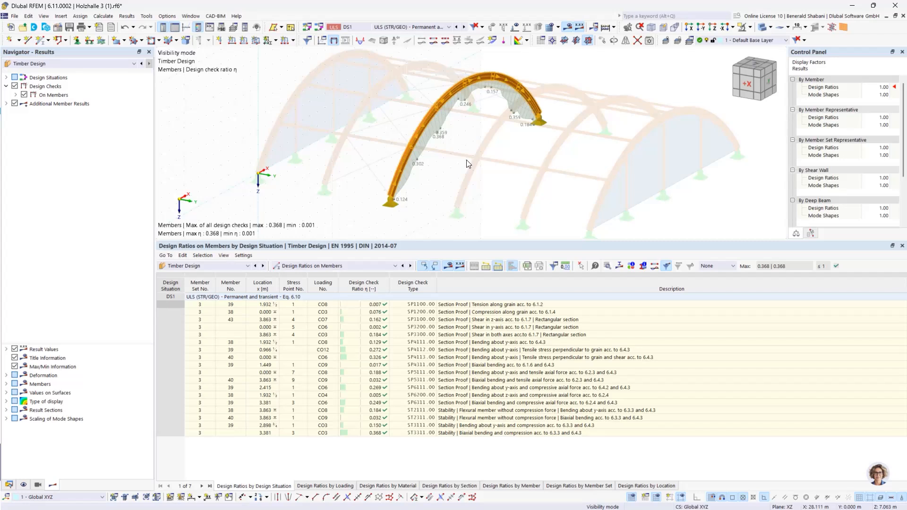
- Display the arch's mode shape for stability check ST3111 and inspect its lateral deflection
{"action": "left_click", "coordinate": [374, 425]}
{"action": "middle_click_drag", "start_coordinate": [535, 157], "coordinate": [497, 110], "text": "ctrl"}
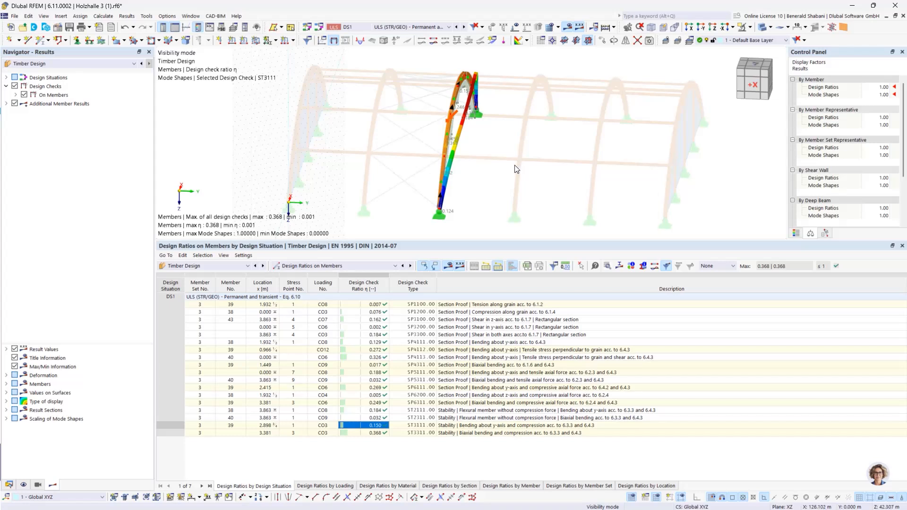
{"action": "middle_click_drag", "start_coordinate": [515, 165], "coordinate": [492, 153], "text": "ctrl"}
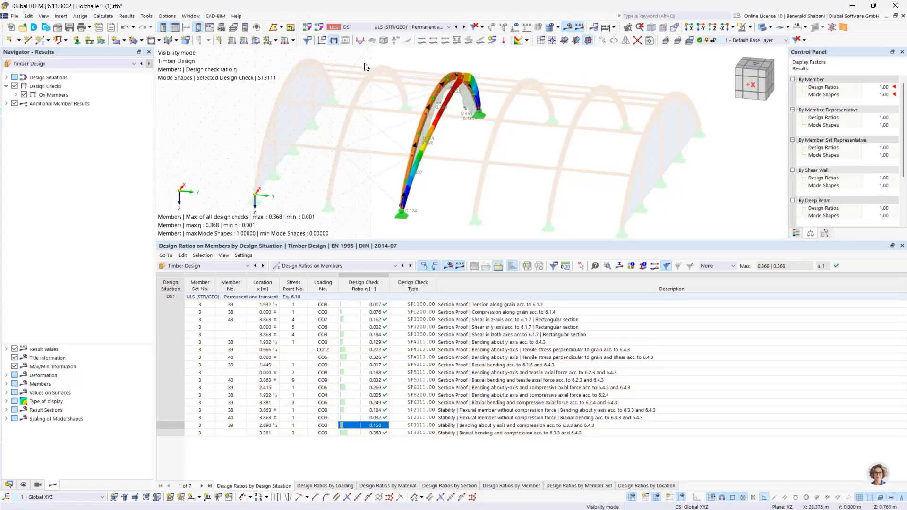
- Reopen the effective lengths assigned to the arch's member set 3 and show their nodal supports on the arch model
{"action": "right_click", "coordinate": [425, 120]}
{"action": "mouse_move", "coordinate": [563, 167]}
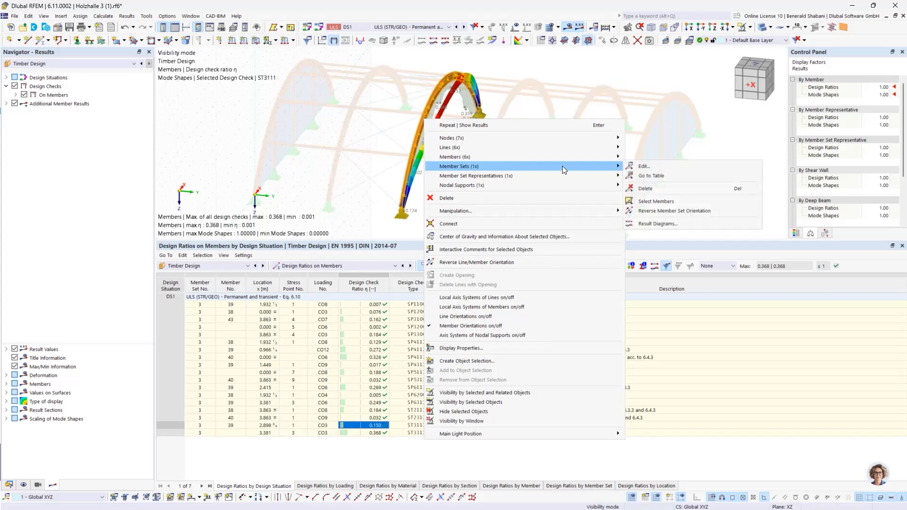
{"action": "left_click", "coordinate": [661, 166]}
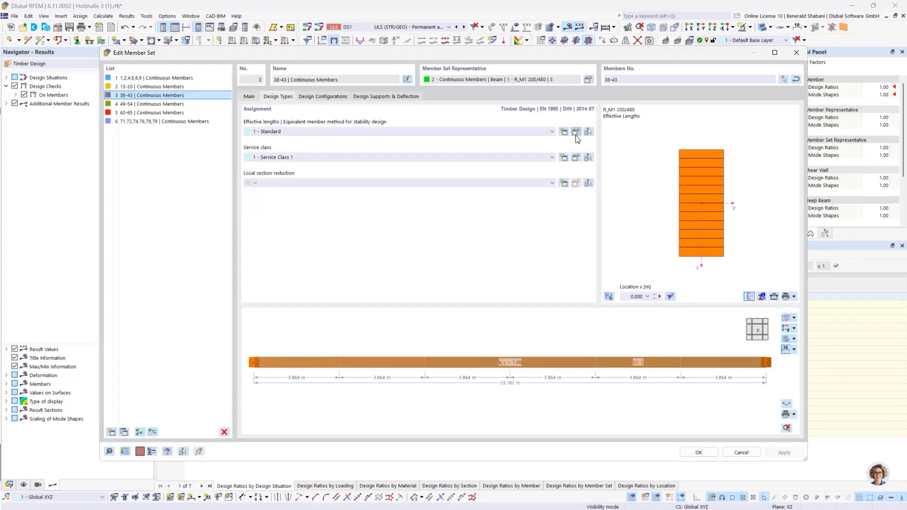
{"action": "left_click", "coordinate": [580, 128]}
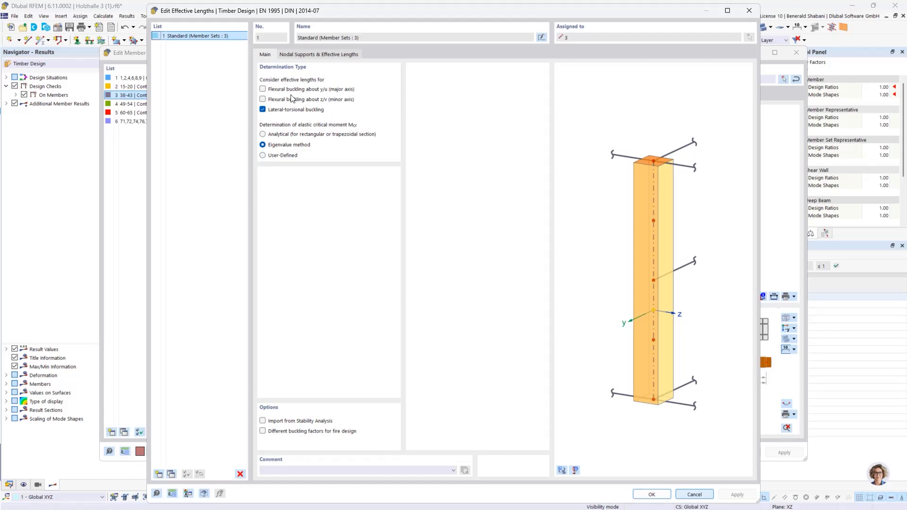
{"action": "left_click", "coordinate": [304, 54]}
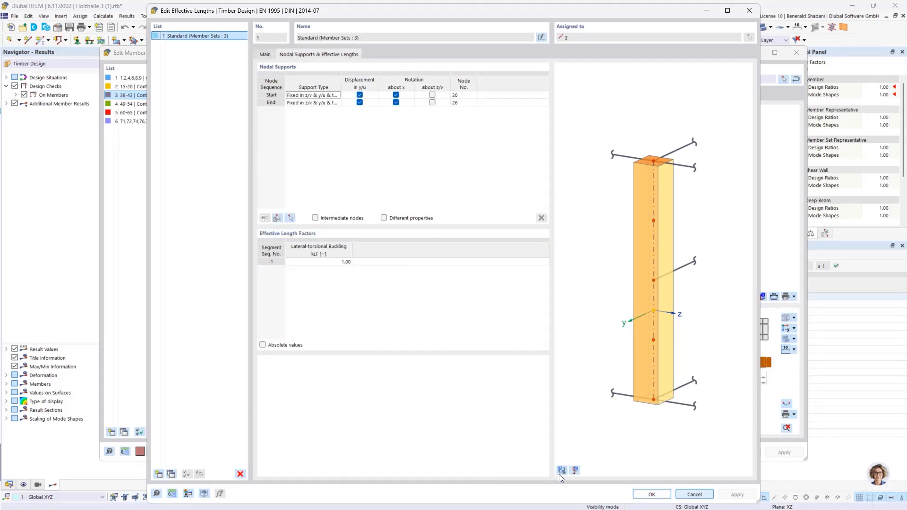
{"action": "left_click", "coordinate": [635, 330]}
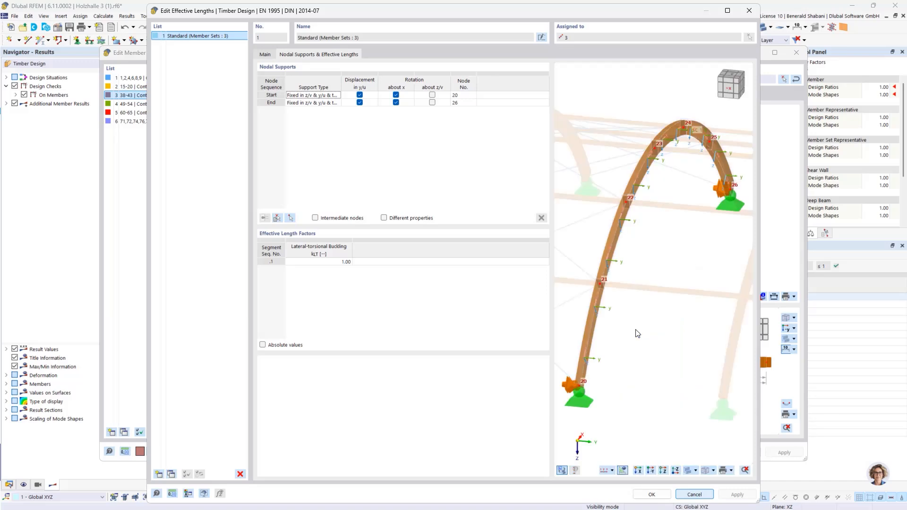
{"action": "scroll", "coordinate": [679, 278], "scroll_direction": "down", "scroll_amount": 1}
{"action": "scroll", "coordinate": [674, 265], "scroll_direction": "up", "scroll_amount": 2}
{"action": "scroll", "coordinate": [687, 265], "scroll_direction": "down", "scroll_amount": 2}
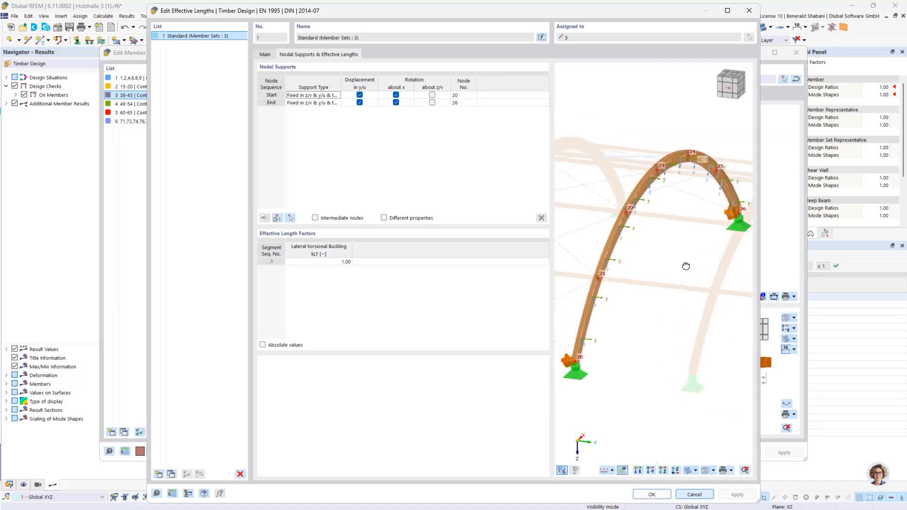
{"action": "middle_click_drag", "start_coordinate": [690, 262], "coordinate": [685, 267]}
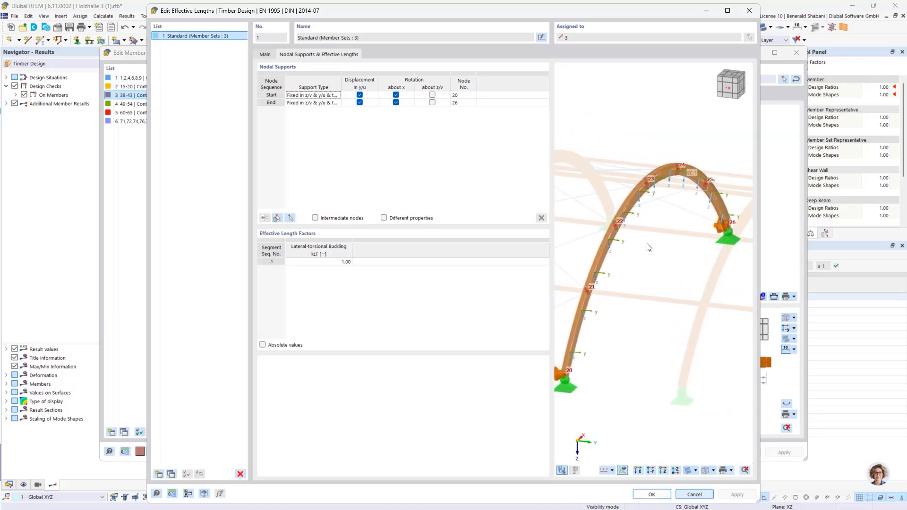
- Enable intermediate nodes and add five of them to the nodal supports, at nodes 21 to 25
{"action": "left_click", "coordinate": [315, 218]}
{"action": "mouse_move", "coordinate": [659, 337]}
{"action": "middle_mouse_down", "text": "ctrl"}
{"action": "mouse_move", "coordinate": [640, 333]}
{"action": "mouse_move", "coordinate": [666, 330]}
{"action": "mouse_move", "coordinate": [654, 340]}
{"action": "middle_mouse_up", "text": "ctrl"}
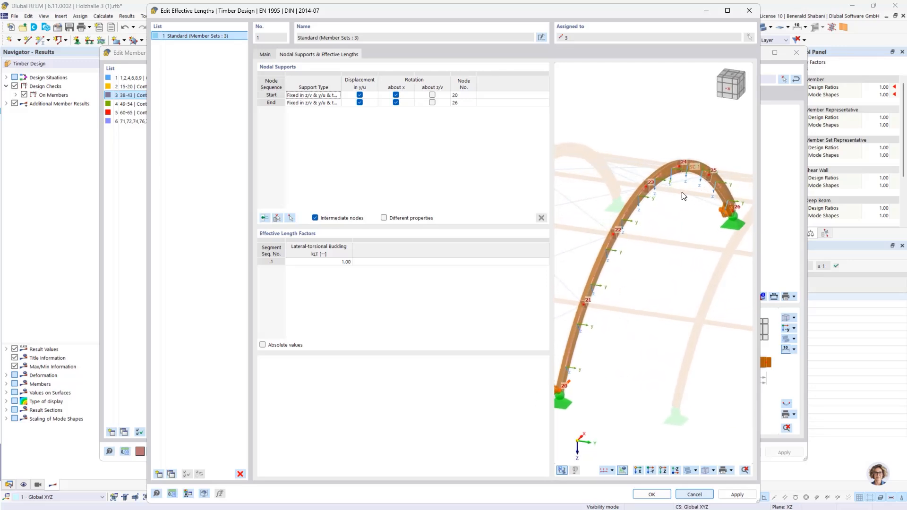
{"action": "left_click", "coordinate": [264, 218]}
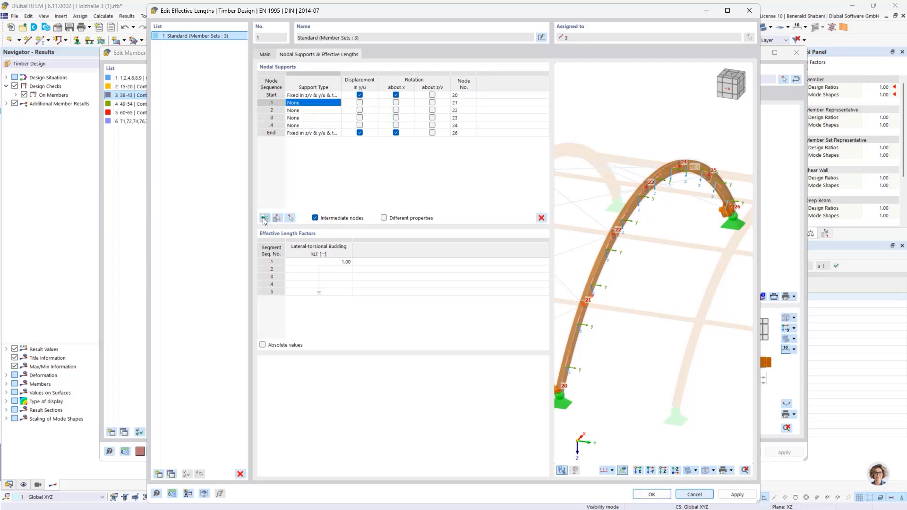
{"action": "scroll", "coordinate": [642, 334], "scroll_direction": "down", "scroll_amount": 2}
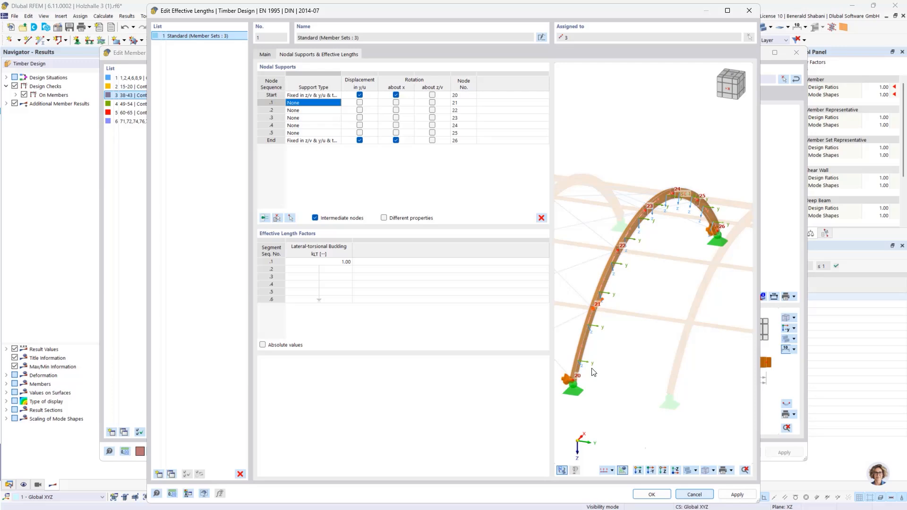
- Fix displacement in y/u at the intermediate nodes .1 to .5 and accept the effective lengths and member set changes
{"action": "left_click", "coordinate": [360, 103]}
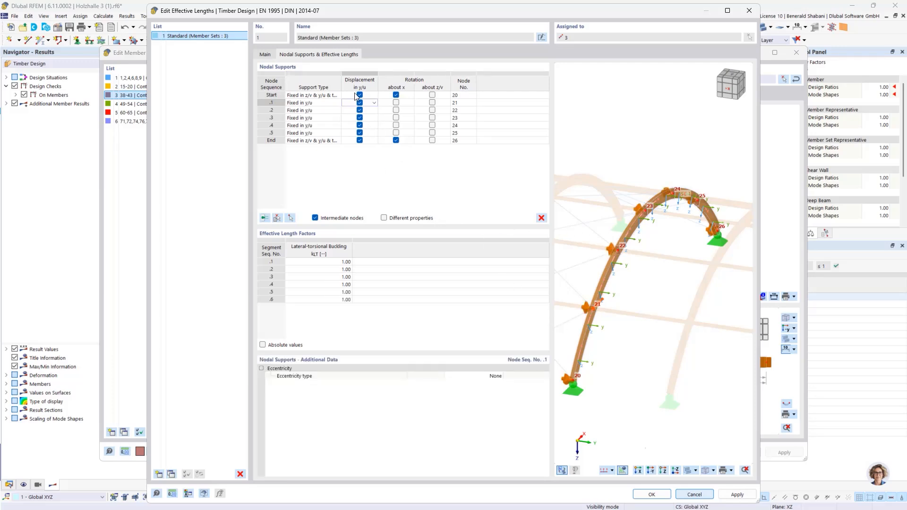
{"action": "scroll", "coordinate": [631, 241], "scroll_direction": "up", "scroll_amount": 4}
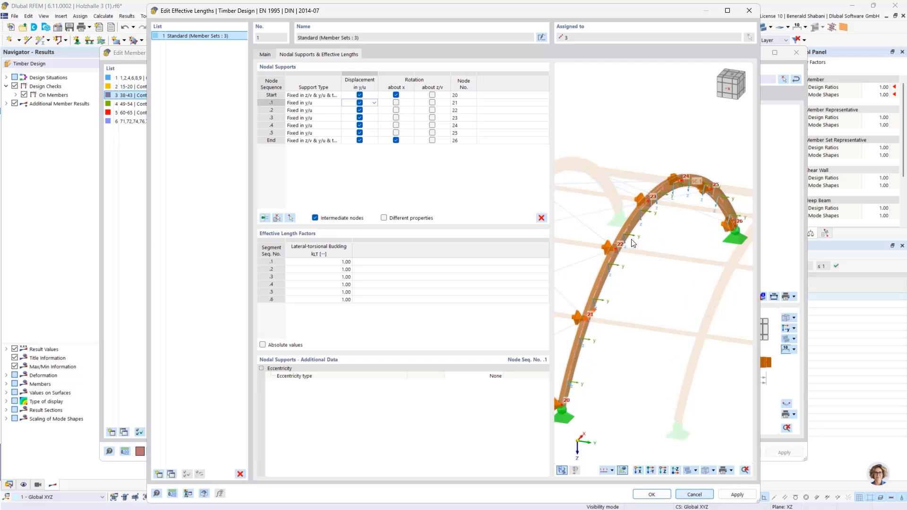
{"action": "scroll", "coordinate": [683, 193], "scroll_direction": "down", "scroll_amount": 4}
{"action": "middle_click_drag", "start_coordinate": [703, 204], "coordinate": [505, 205], "text": "ctrl"}
{"action": "mouse_move", "coordinate": [653, 223]}
{"action": "middle_mouse_down", "text": "ctrl"}
{"action": "mouse_move", "coordinate": [627, 226]}
{"action": "mouse_move", "coordinate": [665, 227]}
{"action": "mouse_move", "coordinate": [636, 225]}
{"action": "middle_mouse_up", "text": "ctrl"}
{"action": "scroll", "coordinate": [608, 176], "scroll_direction": "up", "scroll_amount": 1}
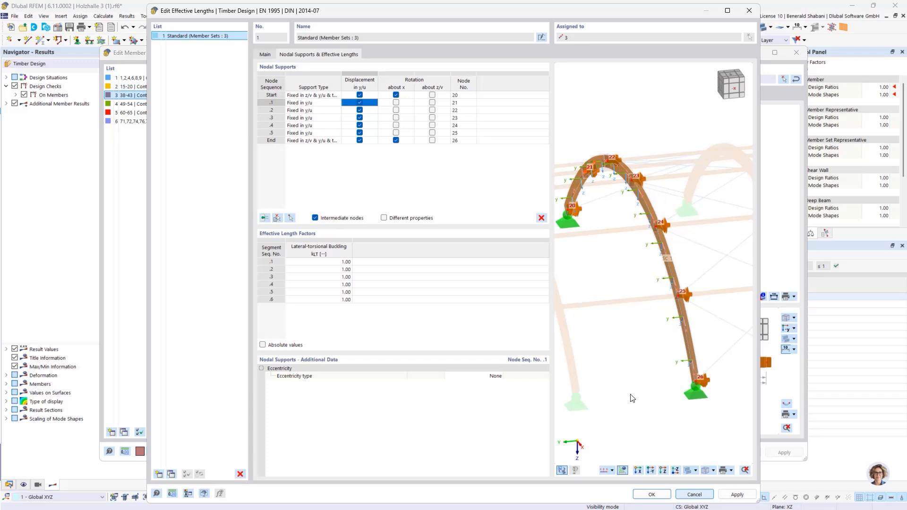
{"action": "left_click", "coordinate": [647, 496]}
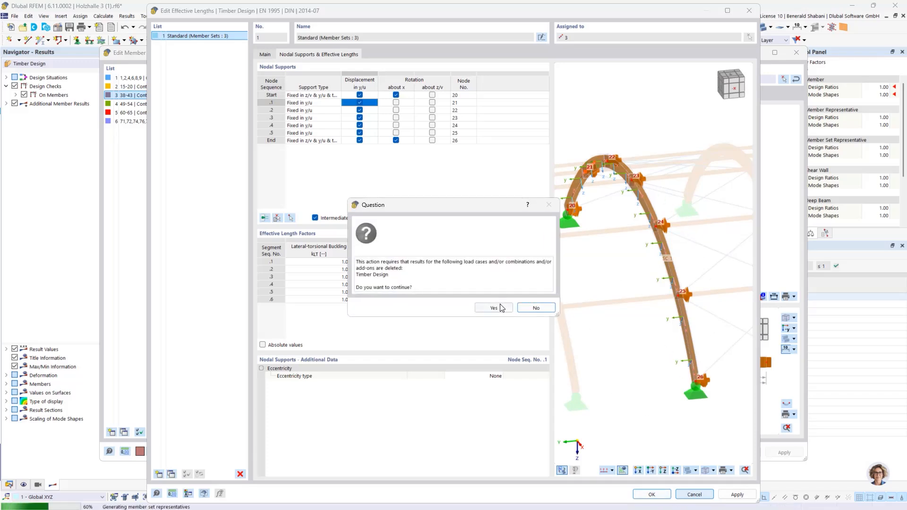
{"action": "left_click", "coordinate": [494, 307]}
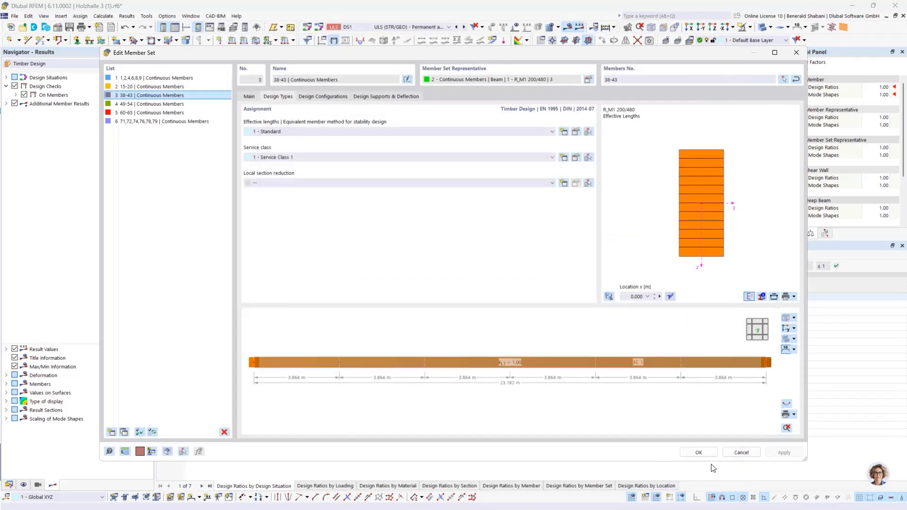
{"action": "left_click", "coordinate": [697, 453]}
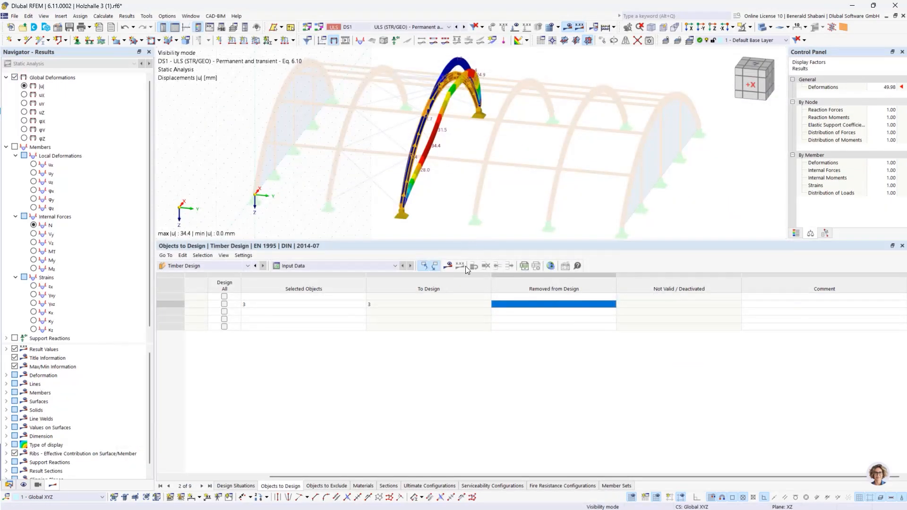
- Recalculate the timber design with the intermediate lateral supports and inspect the arch's design ratios
{"action": "left_click", "coordinate": [448, 266]}
{"action": "scroll", "coordinate": [509, 131], "scroll_direction": "down", "scroll_amount": 1}
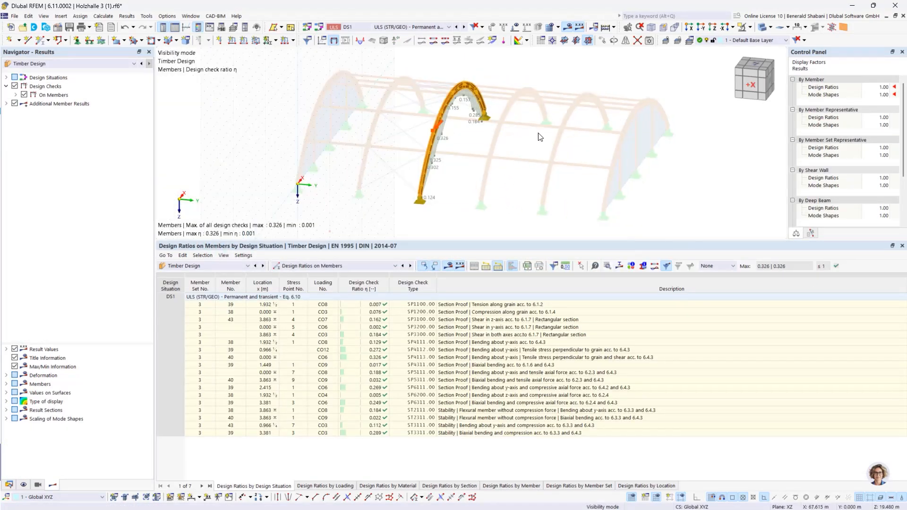
{"action": "mouse_move", "coordinate": [532, 133]}
{"action": "middle_mouse_down", "text": "ctrl"}
{"action": "mouse_move", "coordinate": [498, 136]}
{"action": "mouse_move", "coordinate": [517, 135]}
{"action": "middle_mouse_up", "text": "ctrl"}
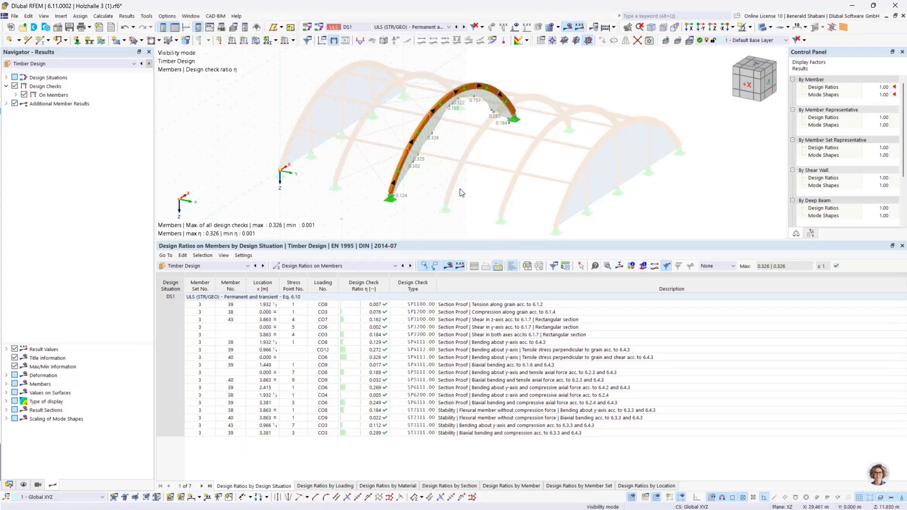
{"action": "scroll", "coordinate": [464, 192], "scroll_direction": "down", "scroll_amount": 1}
{"action": "middle_click_drag", "start_coordinate": [466, 191], "coordinate": [484, 169], "text": "ctrl"}
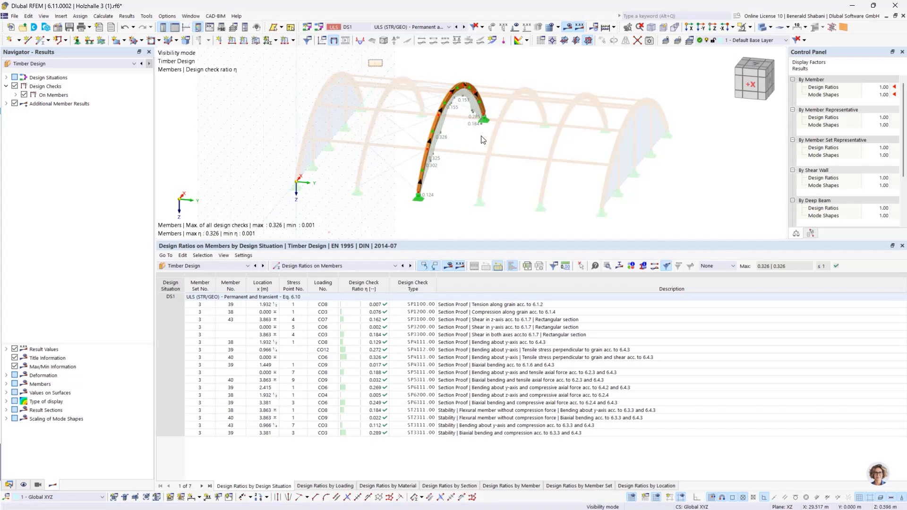
- Select the whole arch and reopen its member set's nodal supports and effective lengths, displayed on the arch model
{"action": "left_click_drag", "start_coordinate": [368, 59], "coordinate": [509, 220]}
{"action": "scroll", "coordinate": [435, 123], "scroll_direction": "up", "scroll_amount": 2}
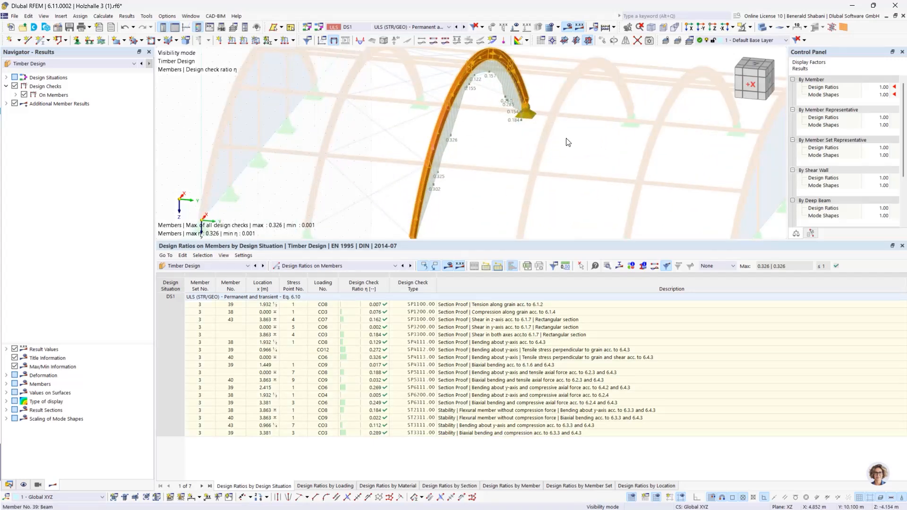
{"action": "right_click", "coordinate": [441, 118]}
{"action": "mouse_move", "coordinate": [522, 166]}
{"action": "left_click", "coordinate": [661, 168]}
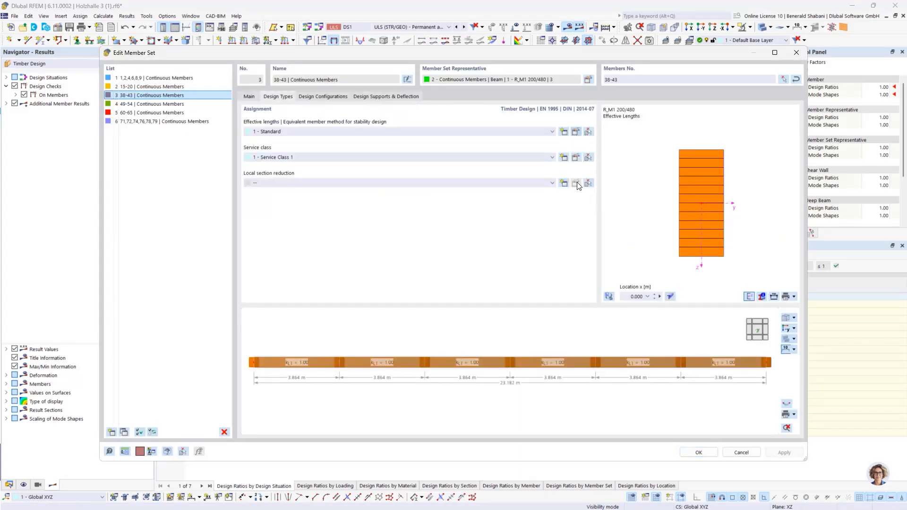
{"action": "left_click", "coordinate": [578, 135]}
{"action": "left_click", "coordinate": [295, 55]}
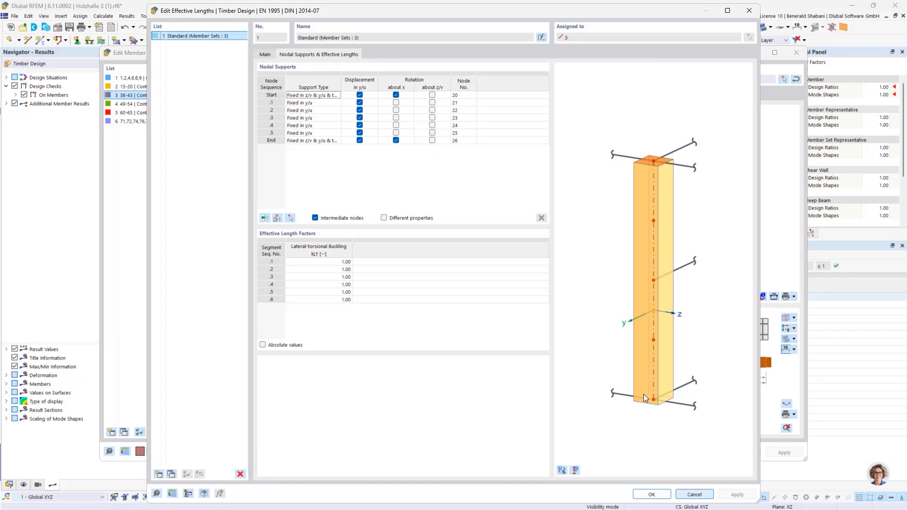
{"action": "left_click", "coordinate": [562, 471]}
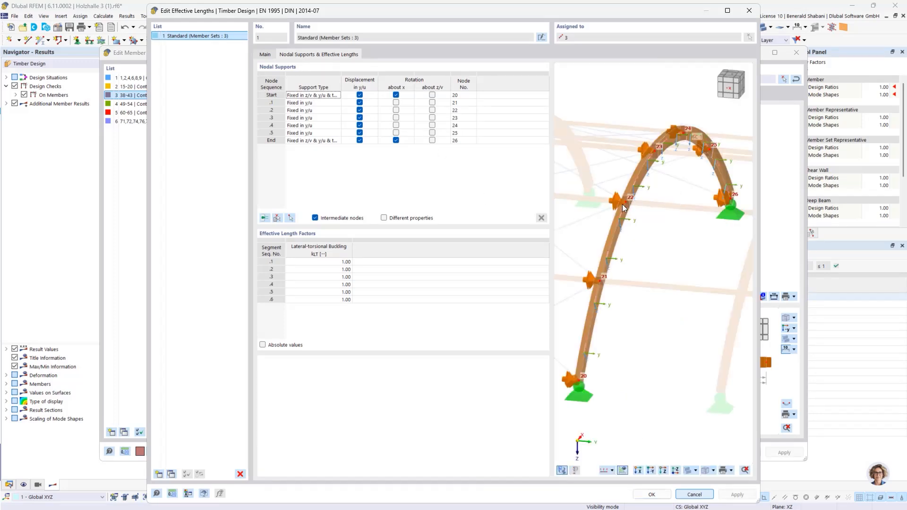
- Set the eccentricity type of the intermediate support at node 21 to At upper flange and inspect the support's position
{"action": "scroll", "coordinate": [623, 204], "scroll_direction": "up", "scroll_amount": 5}
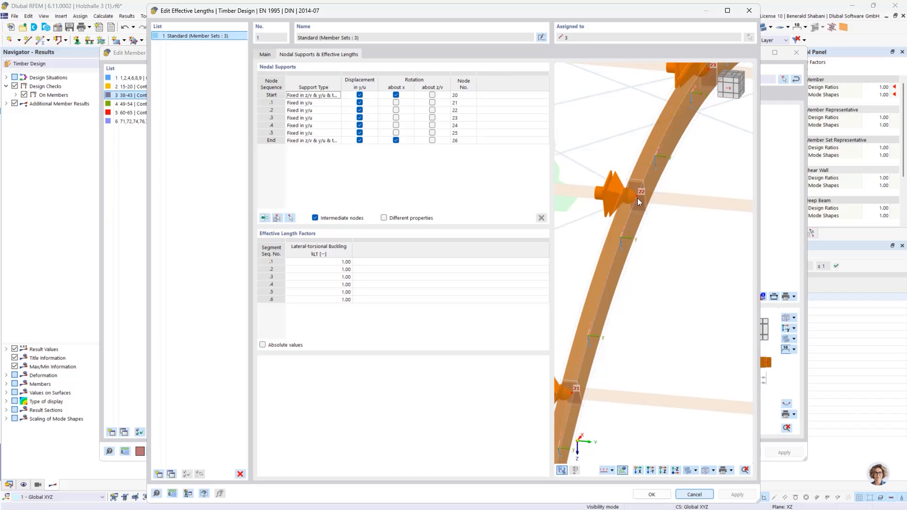
{"action": "scroll", "coordinate": [649, 210], "scroll_direction": "down", "scroll_amount": 5}
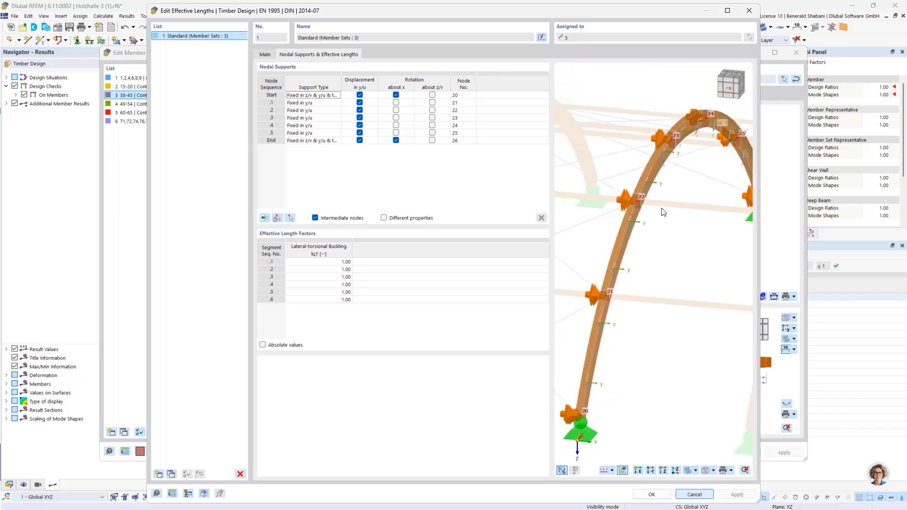
{"action": "mouse_move", "coordinate": [663, 212]}
{"action": "middle_mouse_down", "text": "ctrl"}
{"action": "mouse_move", "coordinate": [639, 207]}
{"action": "mouse_move", "coordinate": [652, 208]}
{"action": "middle_mouse_up", "text": "ctrl"}
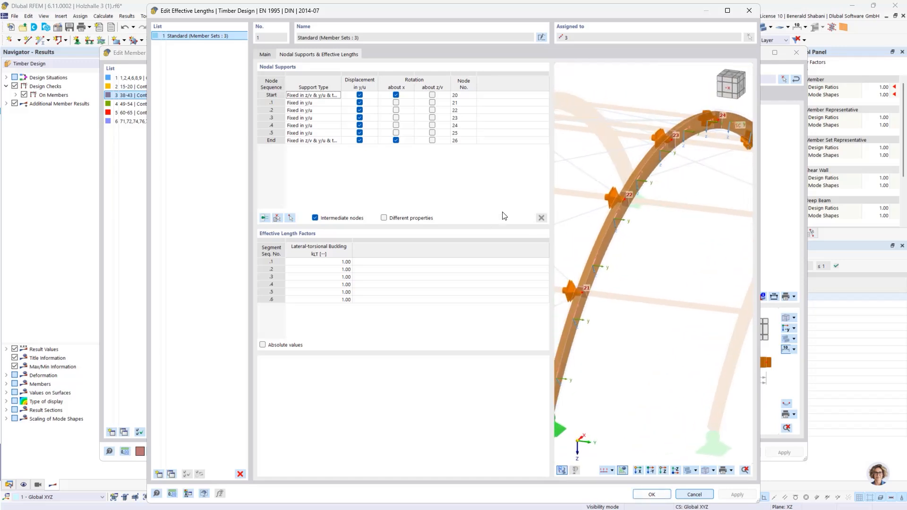
{"action": "left_click", "coordinate": [372, 103]}
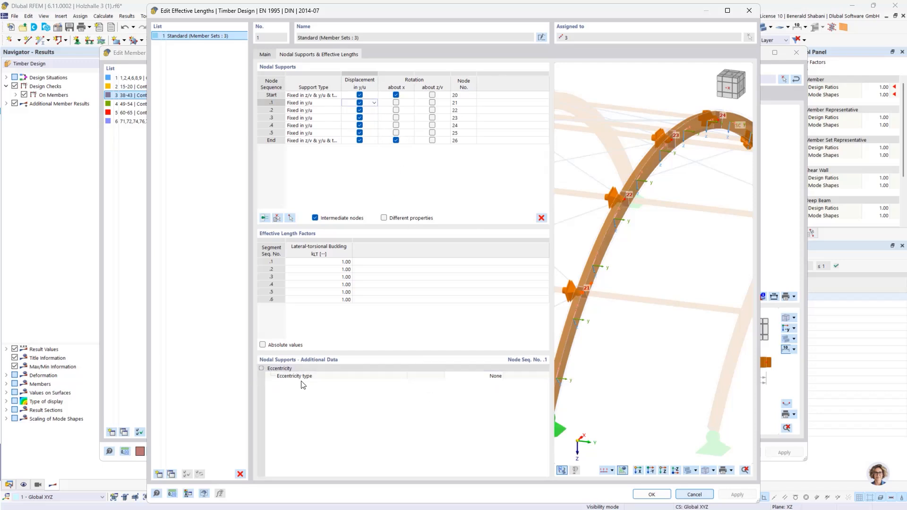
{"action": "left_click", "coordinate": [484, 377]}
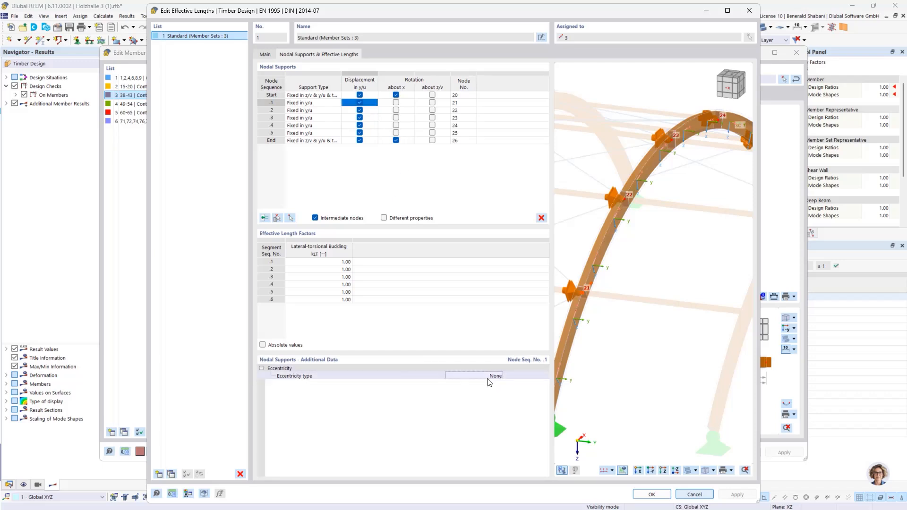
{"action": "left_click", "coordinate": [473, 377]}
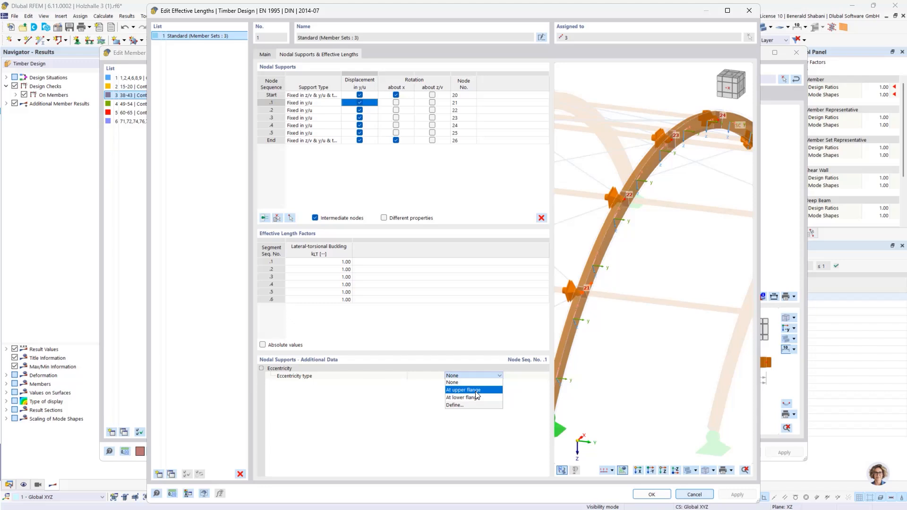
{"action": "left_click", "coordinate": [473, 390]}
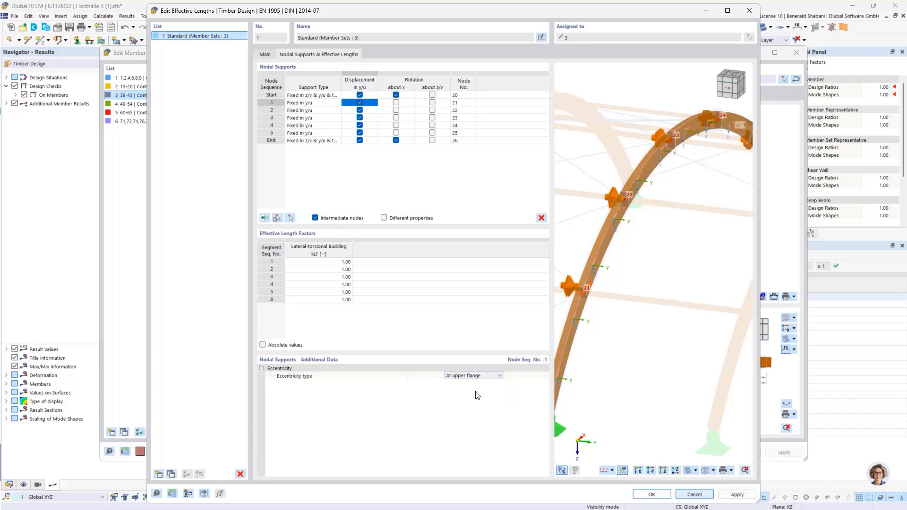
{"action": "scroll", "coordinate": [583, 296], "scroll_direction": "up", "scroll_amount": 5}
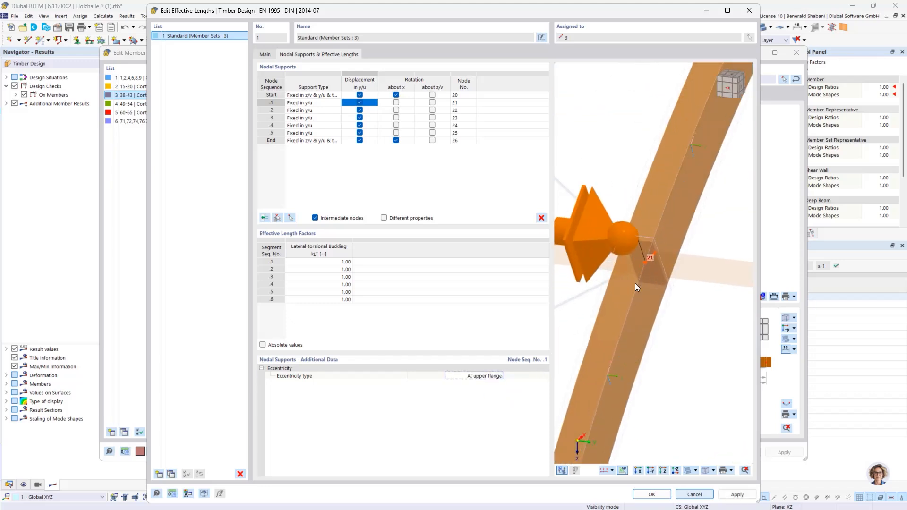
{"action": "middle_click_drag", "start_coordinate": [635, 260], "coordinate": [651, 258]}
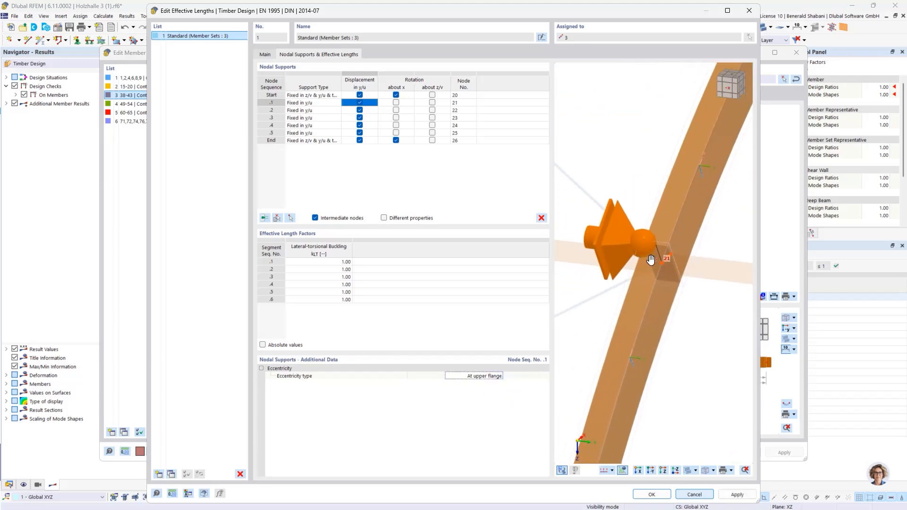
- Compare the support at node 21 with eccentricity type None, and restore At upper flange
{"action": "left_click", "coordinate": [485, 376]}
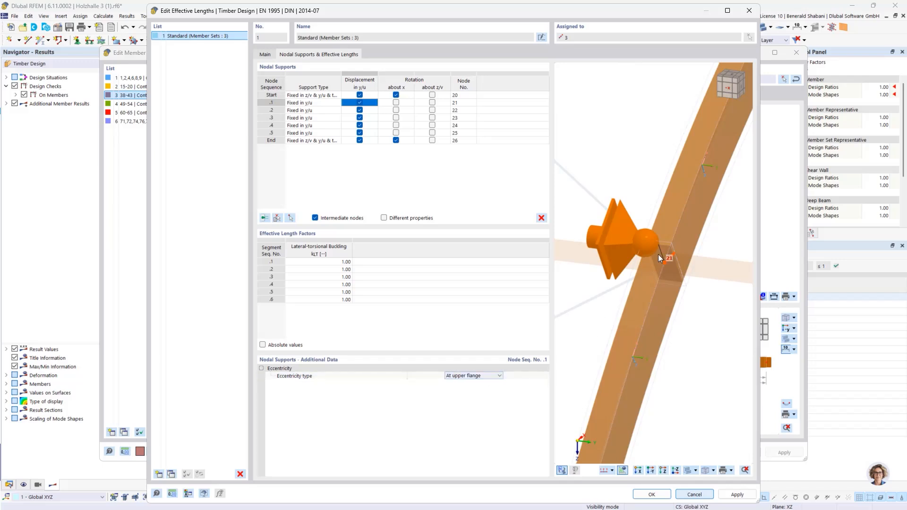
{"action": "left_click", "coordinate": [477, 376]}
{"action": "left_click", "coordinate": [464, 383]}
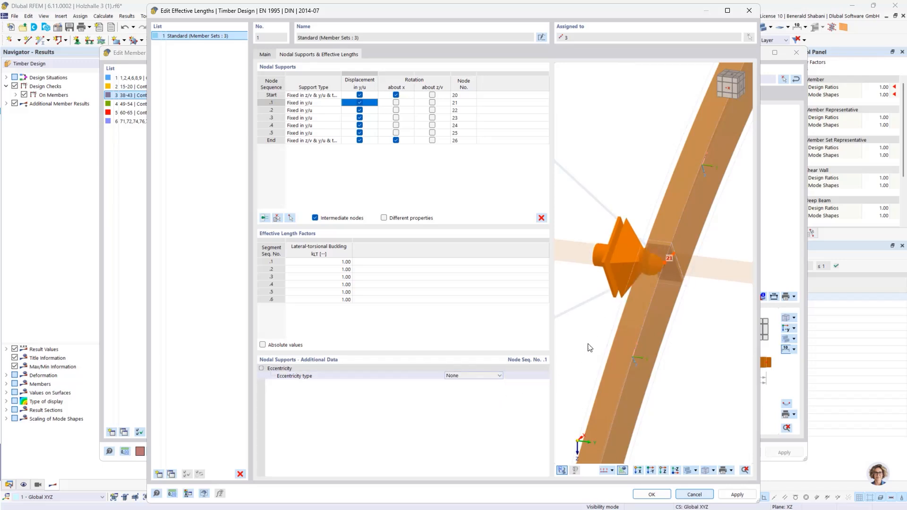
{"action": "left_click", "coordinate": [468, 378]}
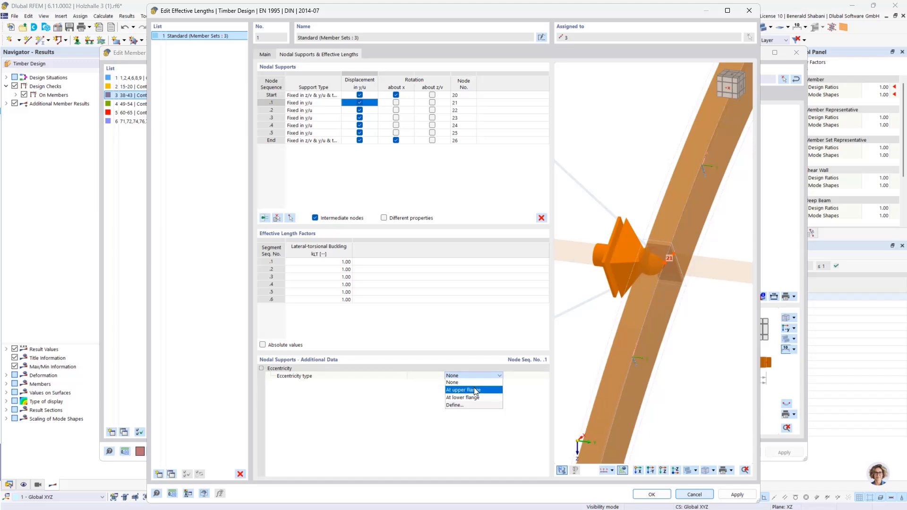
{"action": "left_click", "coordinate": [474, 389]}
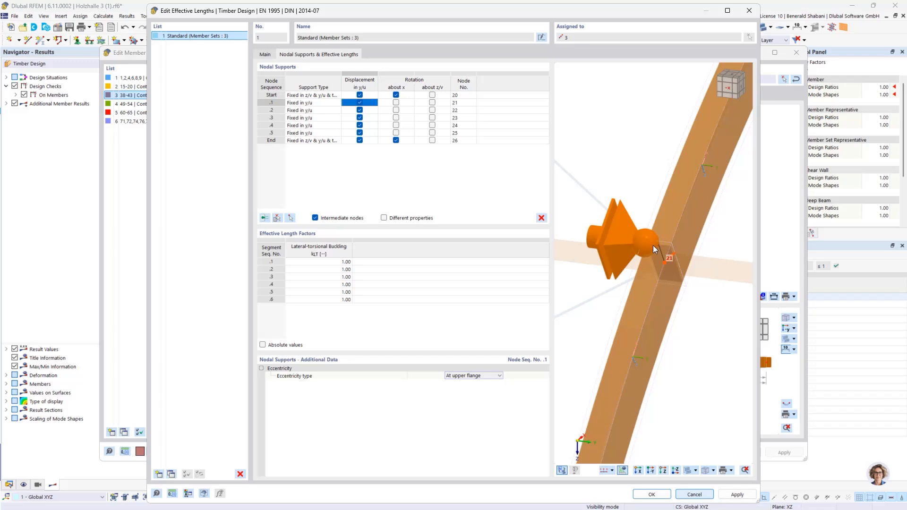
- Set the eccentricity type of all intermediate supports at nodes 21 to 25 to At upper flange
{"action": "scroll", "coordinate": [668, 250], "scroll_direction": "down", "scroll_amount": 5}
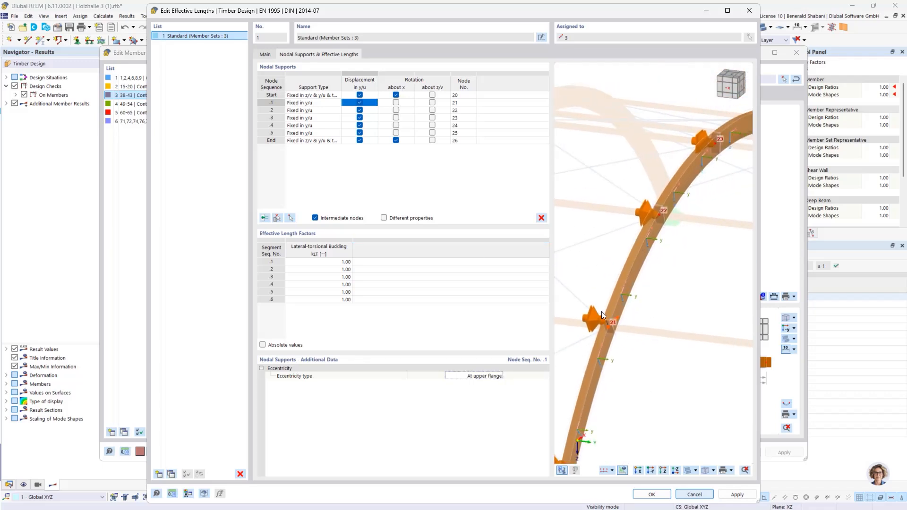
{"action": "scroll", "coordinate": [648, 251], "scroll_direction": "down", "scroll_amount": 2}
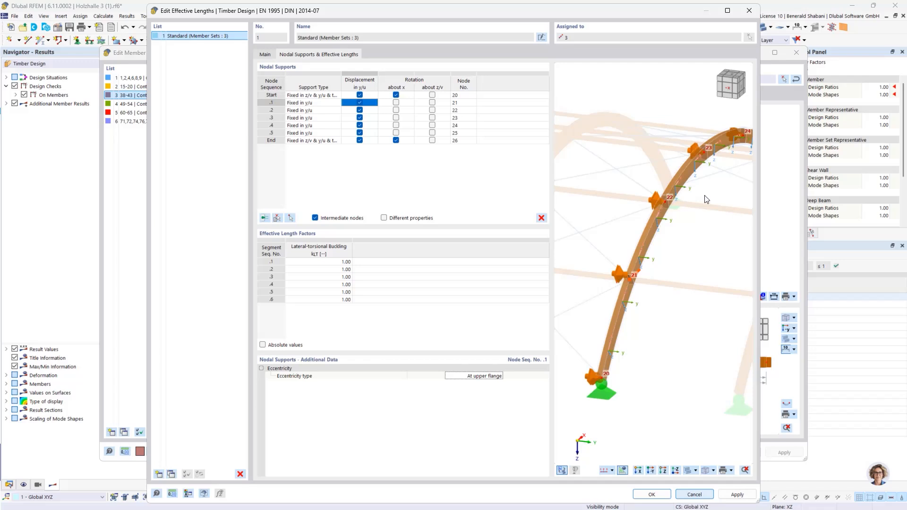
{"action": "middle_click_drag", "start_coordinate": [690, 166], "coordinate": [621, 218]}
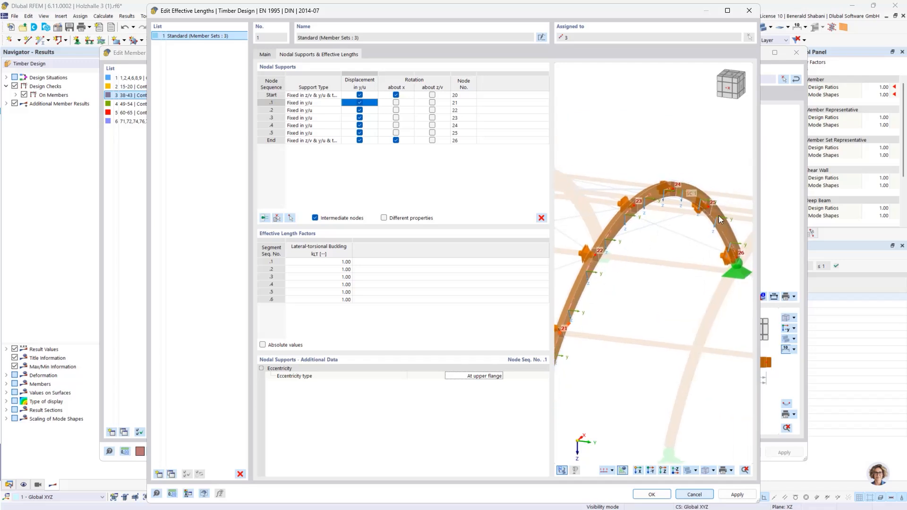
{"action": "middle_click_drag", "start_coordinate": [642, 256], "coordinate": [664, 252]}
{"action": "left_click", "coordinate": [282, 117]}
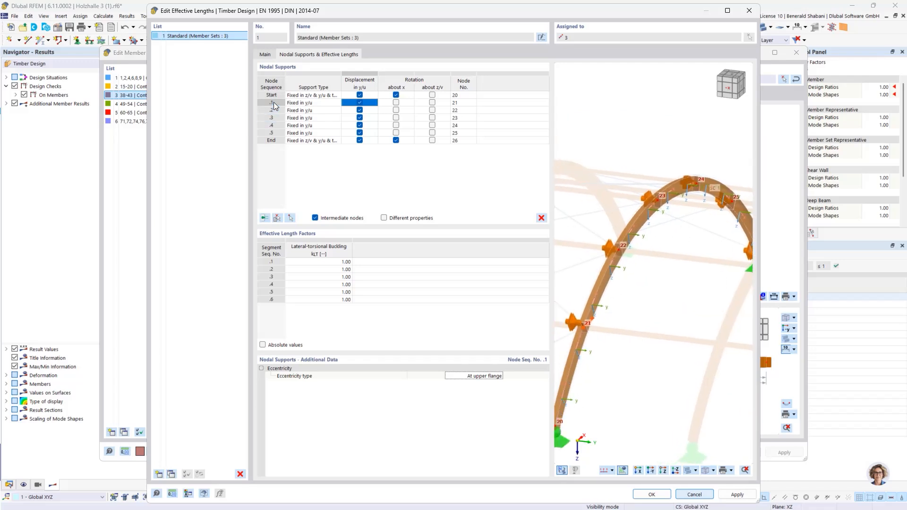
{"action": "left_click", "coordinate": [274, 102]}
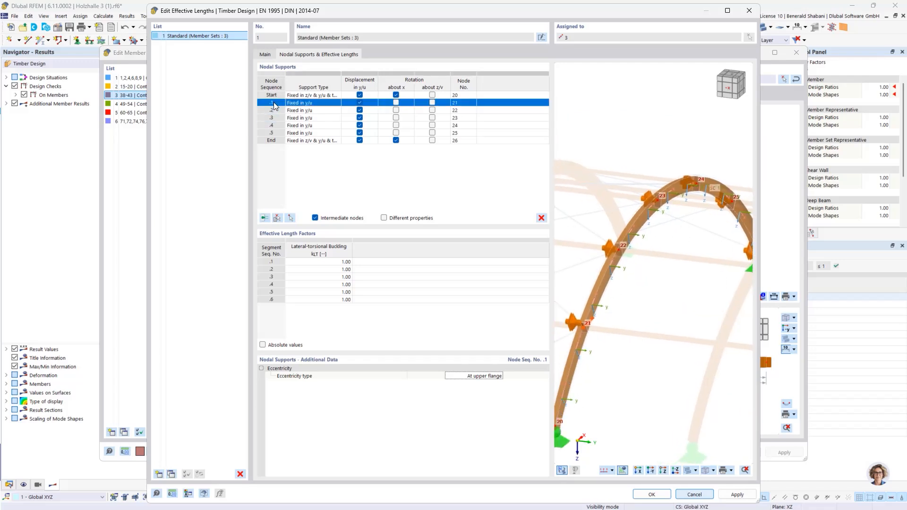
{"action": "left_click", "coordinate": [268, 134], "text": "shift"}
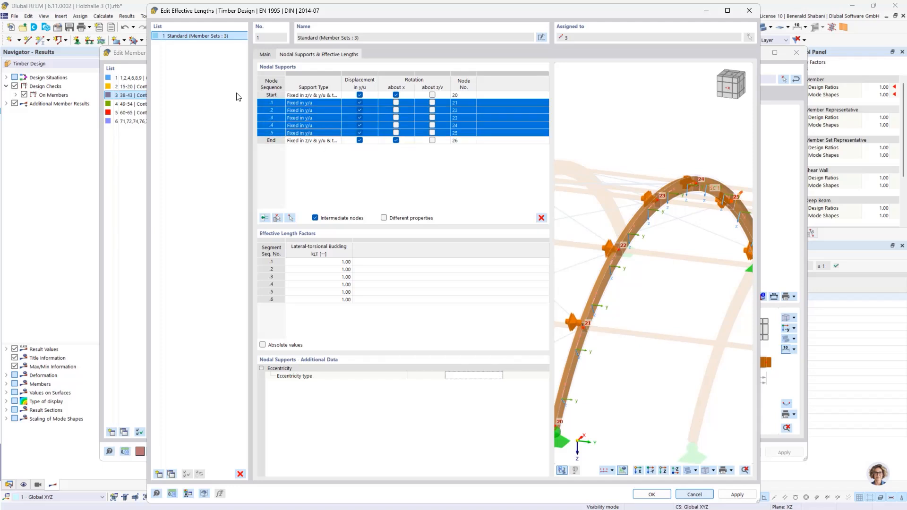
{"action": "left_click", "coordinate": [480, 377]}
{"action": "left_click", "coordinate": [478, 376]}
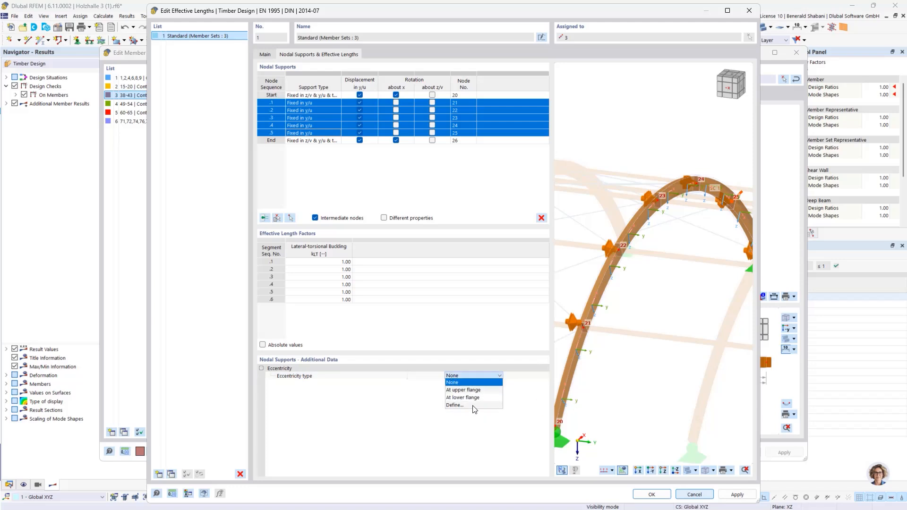
{"action": "left_click", "coordinate": [465, 390]}
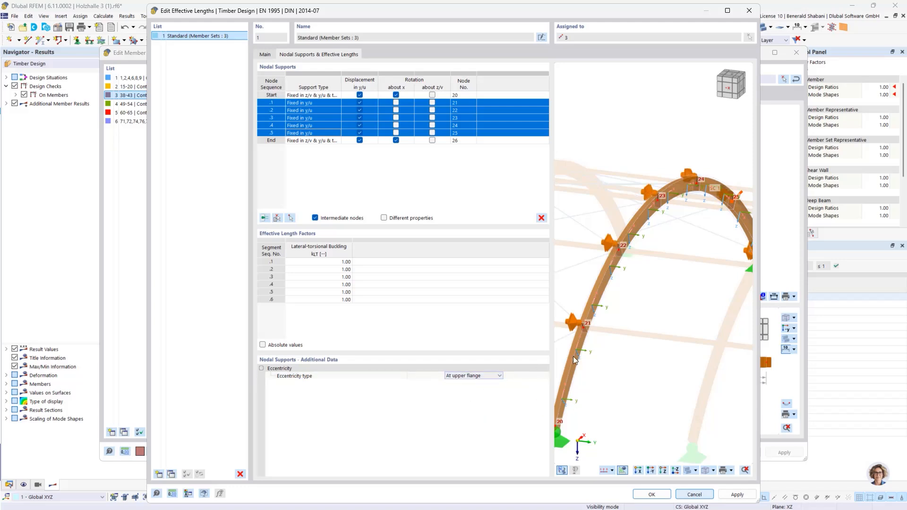
- Check the shifted supports along the arch, then accept the effective lengths and member set changes, allowing the Timber Design results to be deleted
{"action": "scroll", "coordinate": [647, 200], "scroll_direction": "up", "scroll_amount": 2}
{"action": "middle_click_drag", "start_coordinate": [662, 203], "coordinate": [582, 277]}
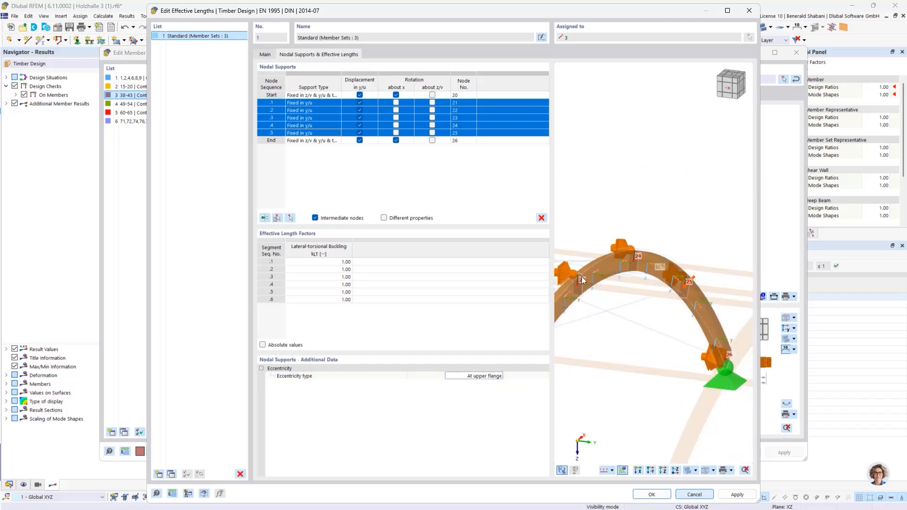
{"action": "middle_click_drag", "start_coordinate": [643, 294], "coordinate": [707, 257]}
{"action": "middle_click_drag", "start_coordinate": [641, 290], "coordinate": [693, 262]}
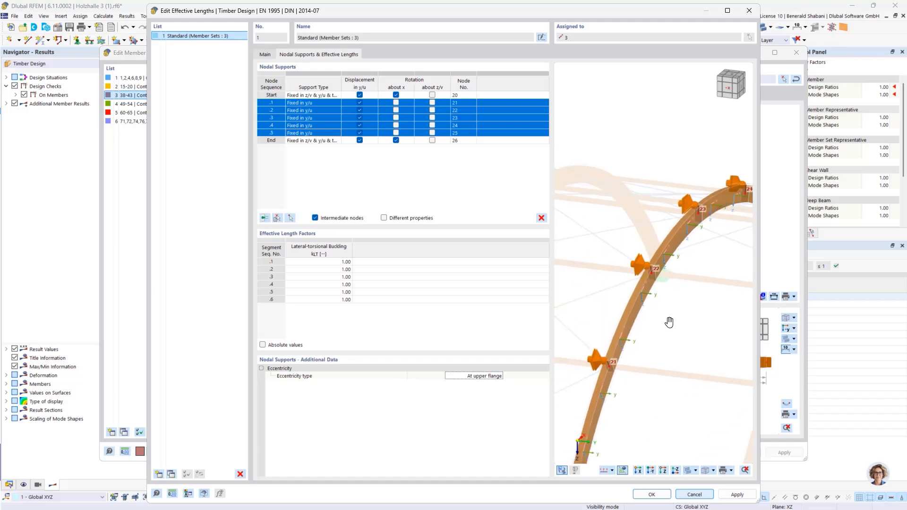
{"action": "middle_click_drag", "start_coordinate": [616, 324], "coordinate": [597, 304]}
{"action": "left_click", "coordinate": [652, 494]}
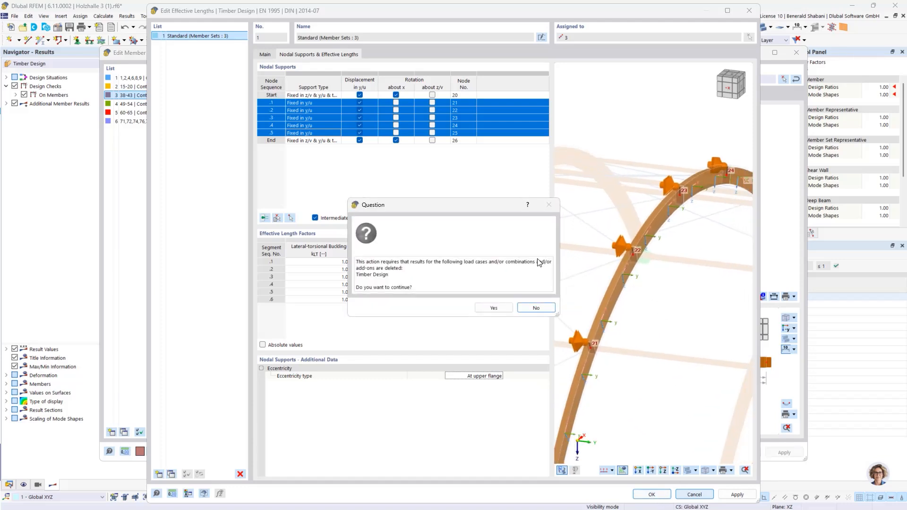
{"action": "left_click", "coordinate": [487, 307]}
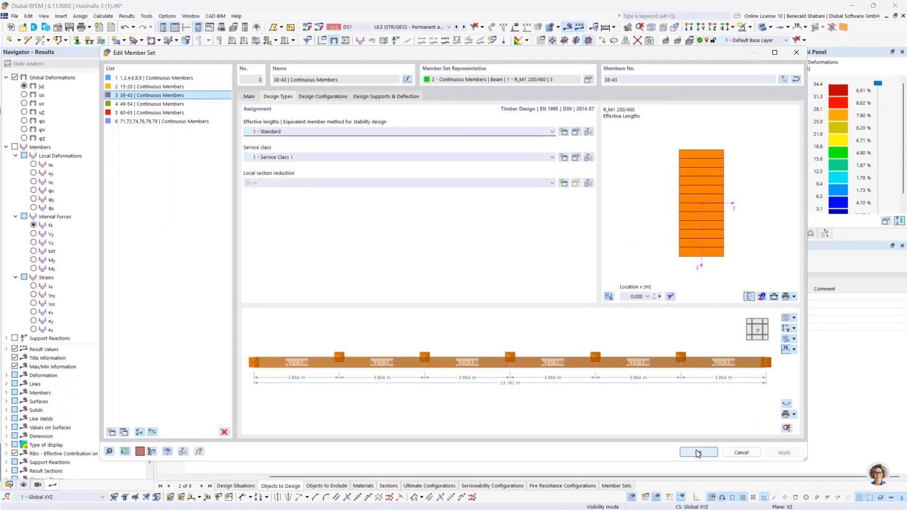
{"action": "left_click", "coordinate": [698, 453]}
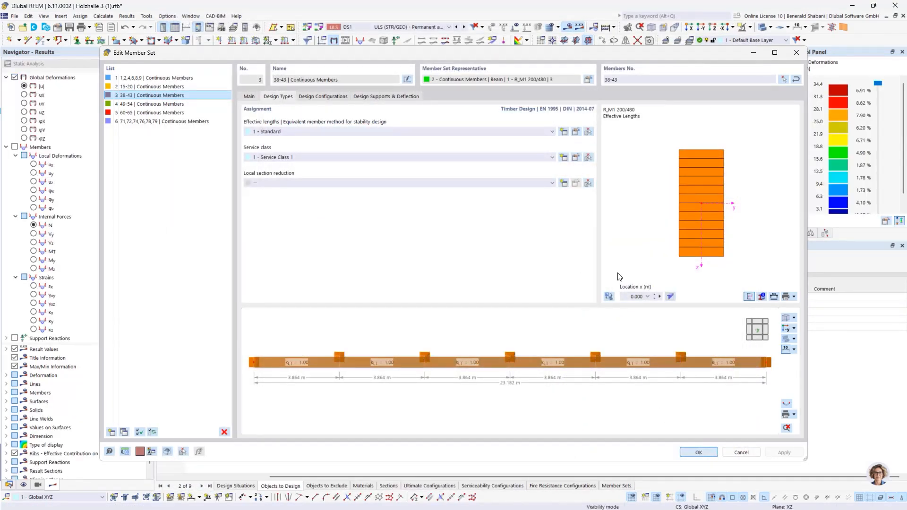
- Rerun the timber design with the upper-flange supports and enlarge the model view above the design ratios table
{"action": "scroll", "coordinate": [501, 206], "scroll_direction": "down", "scroll_amount": 3}
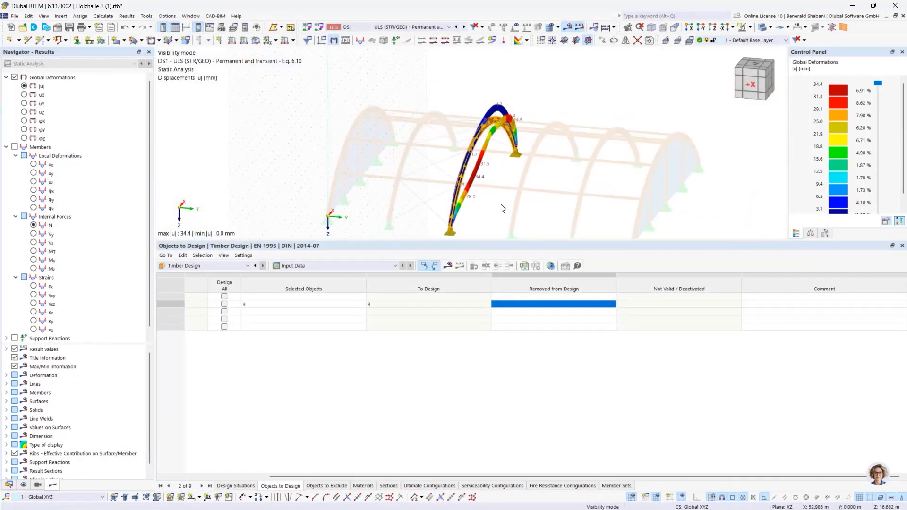
{"action": "left_click", "coordinate": [448, 266]}
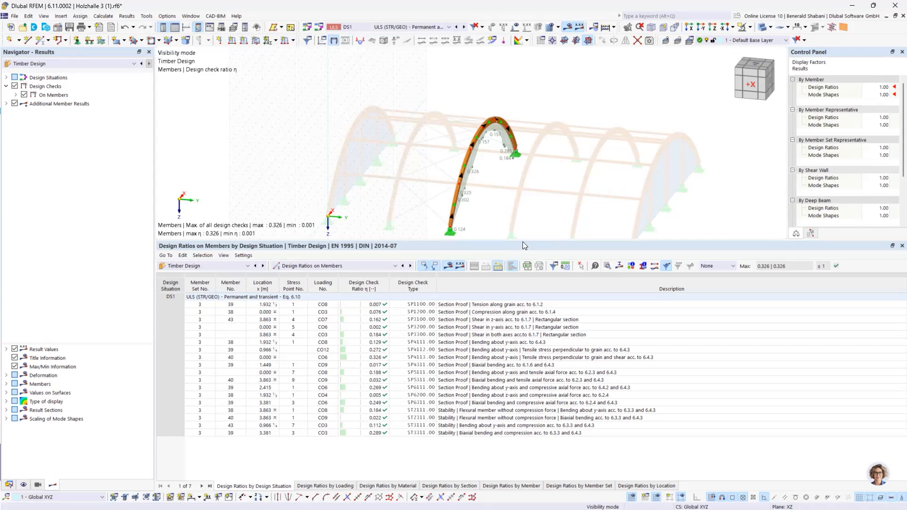
{"action": "left_click_drag", "start_coordinate": [526, 240], "coordinate": [526, 266]}
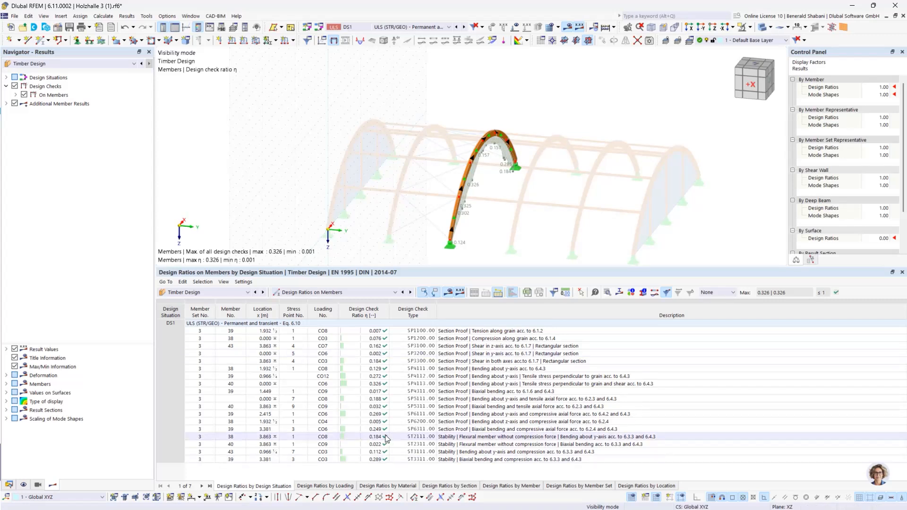
- Examine the critical bending moment in the details of stability check ST3111 for member 43, and return to the arch model
{"action": "left_click", "coordinate": [376, 454]}
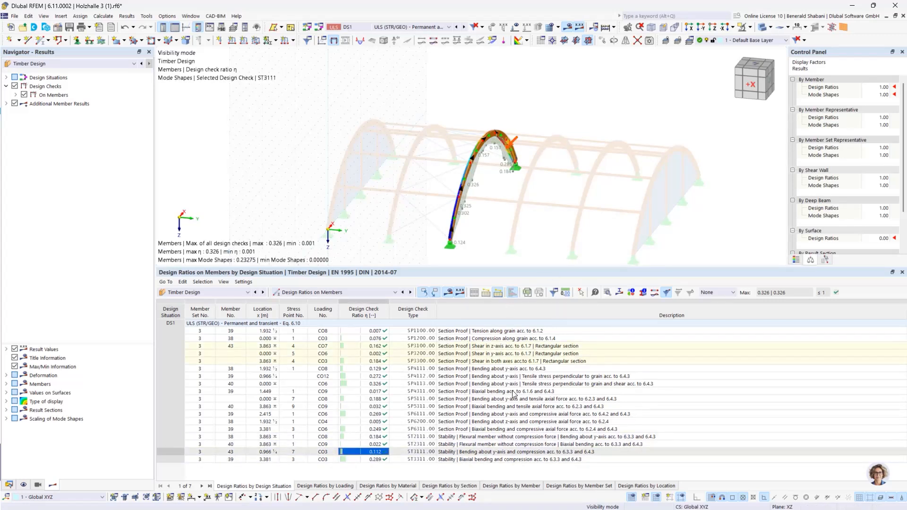
{"action": "double_click", "coordinate": [589, 455]}
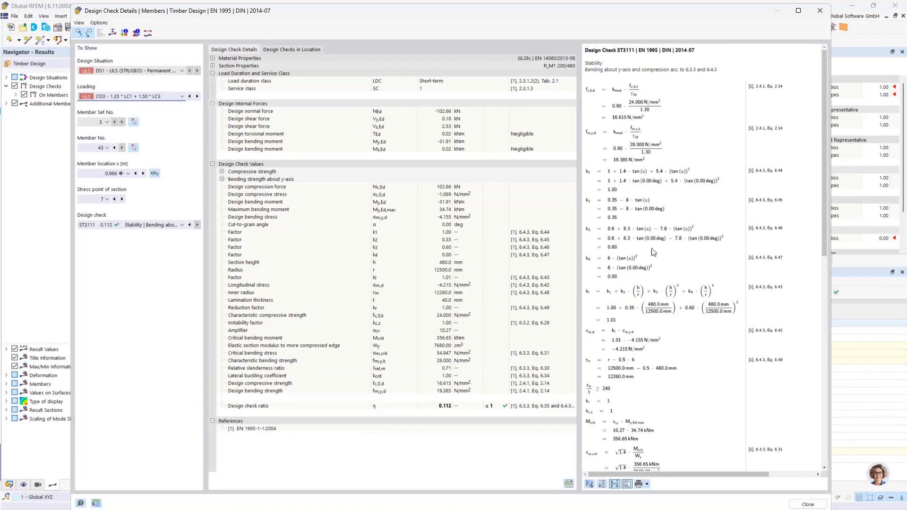
{"action": "scroll", "coordinate": [640, 258], "scroll_direction": "down", "scroll_amount": 1}
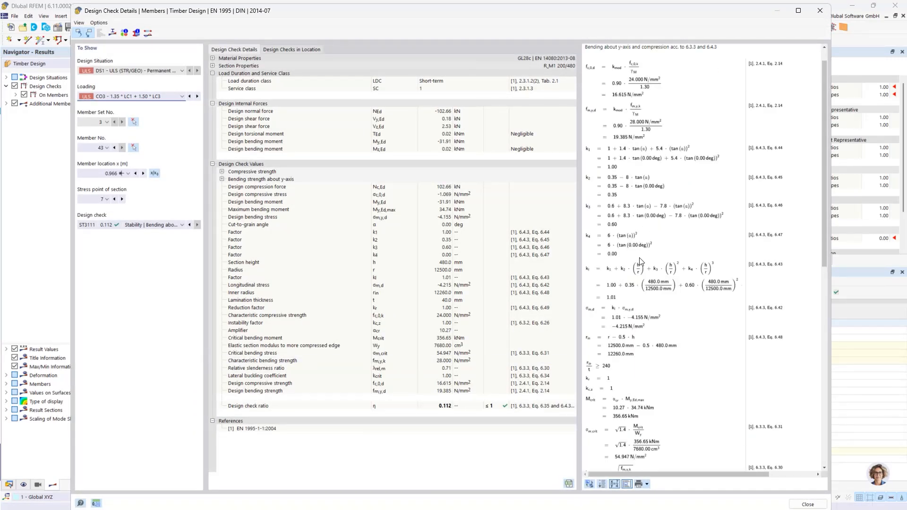
{"action": "scroll", "coordinate": [640, 257], "scroll_direction": "down", "scroll_amount": 2}
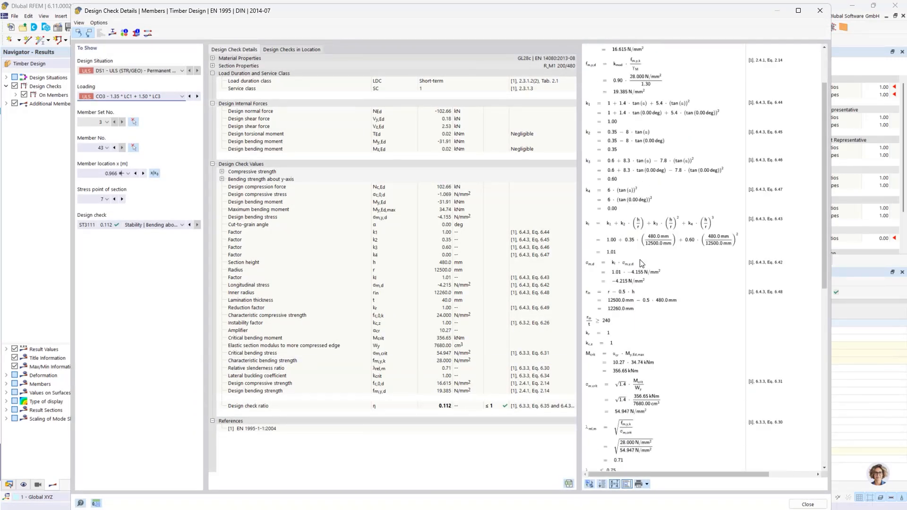
{"action": "left_click", "coordinate": [616, 357]}
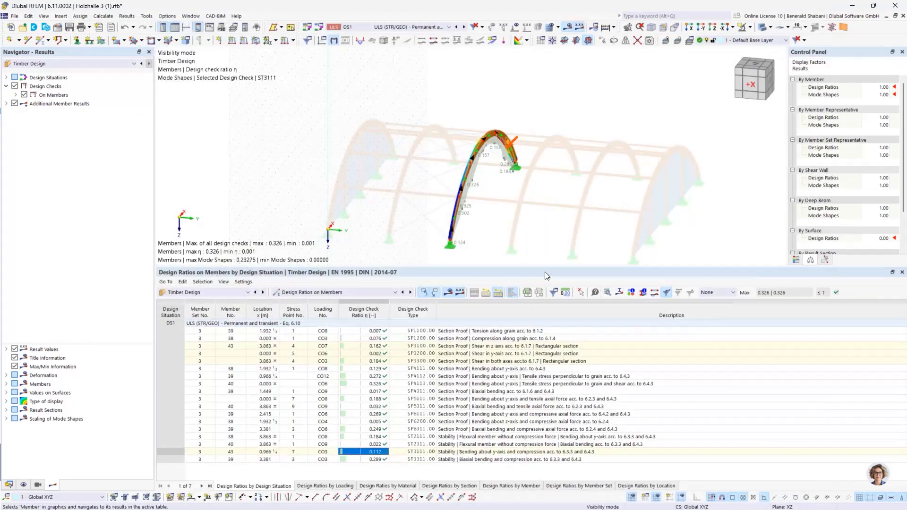
{"action": "left_click", "coordinate": [808, 505]}
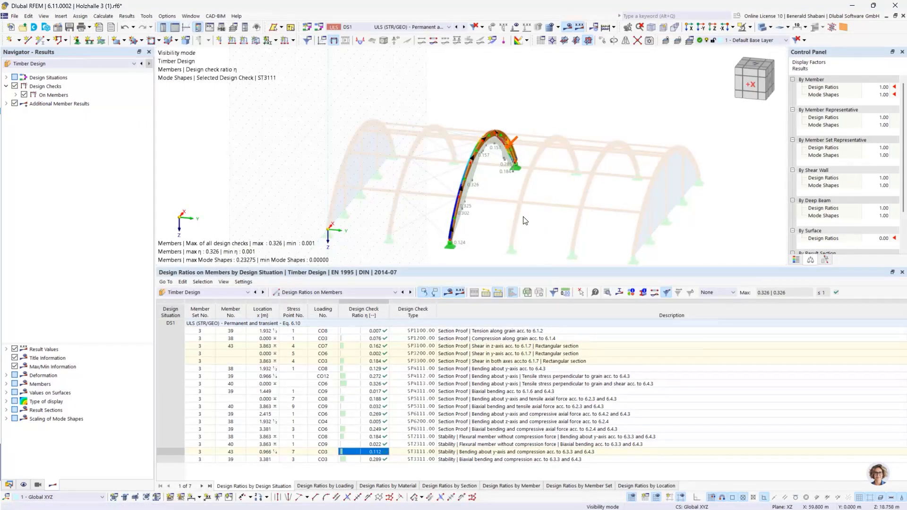
{"action": "left_click", "coordinate": [566, 191]}
{"action": "middle_click_drag", "start_coordinate": [552, 215], "coordinate": [549, 206]}
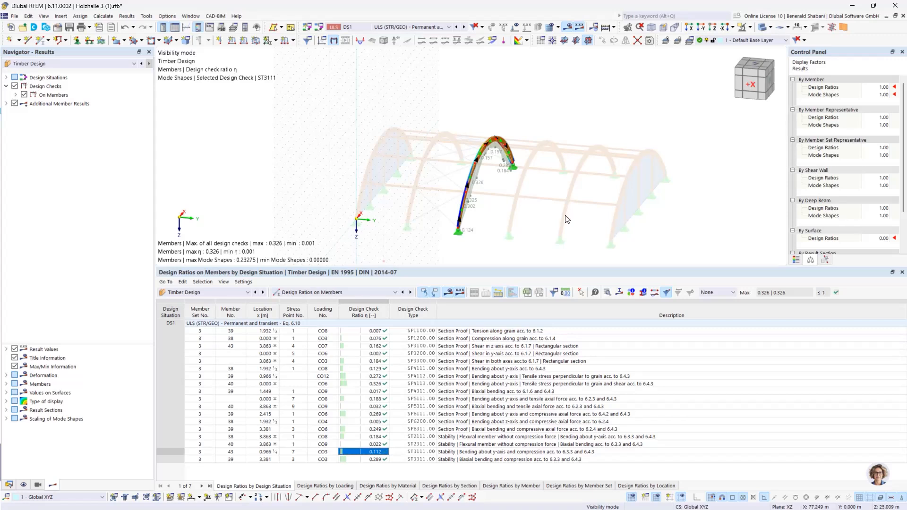